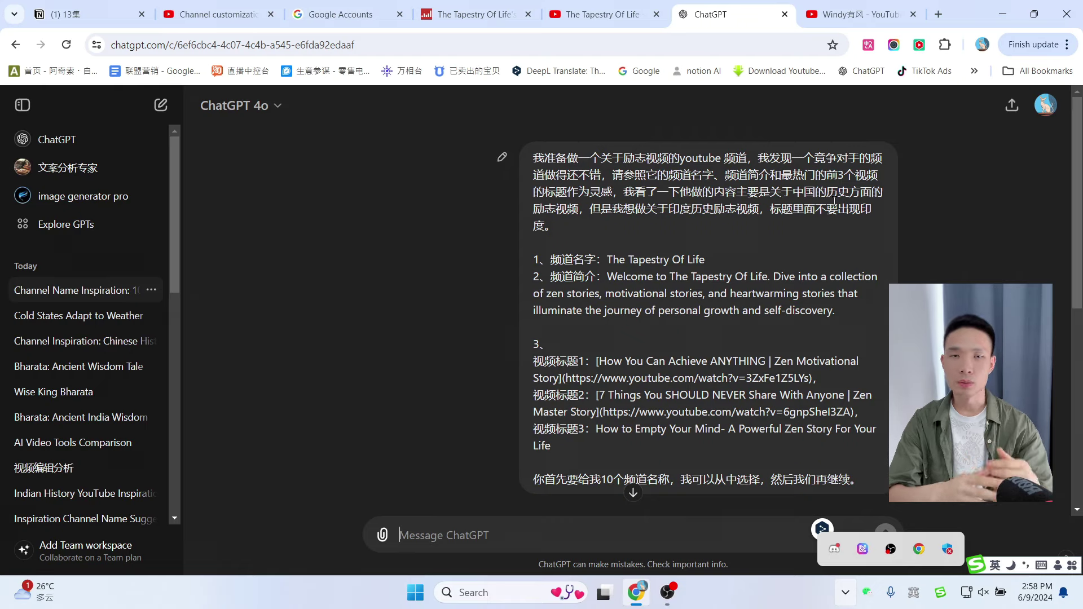
- Compare the name shown on The Tapestry Of Life YouTube channel with the channel name in the ChatGPT prompt
left_click(603, 14)
left_click(311, 261)
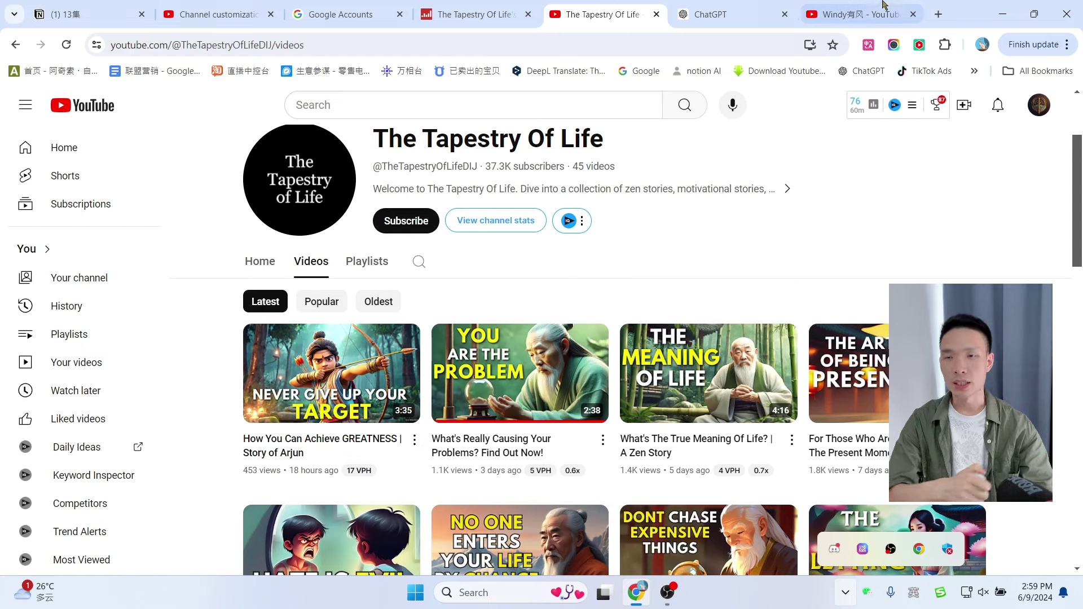
key("ctrl+Tab")
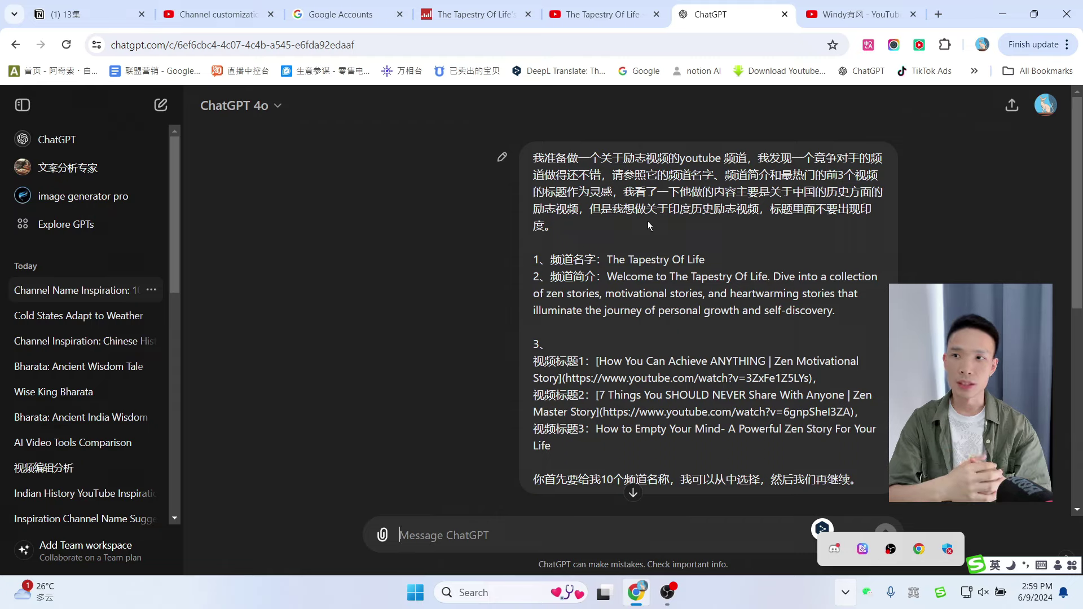
key("ctrl+shift+Tab")
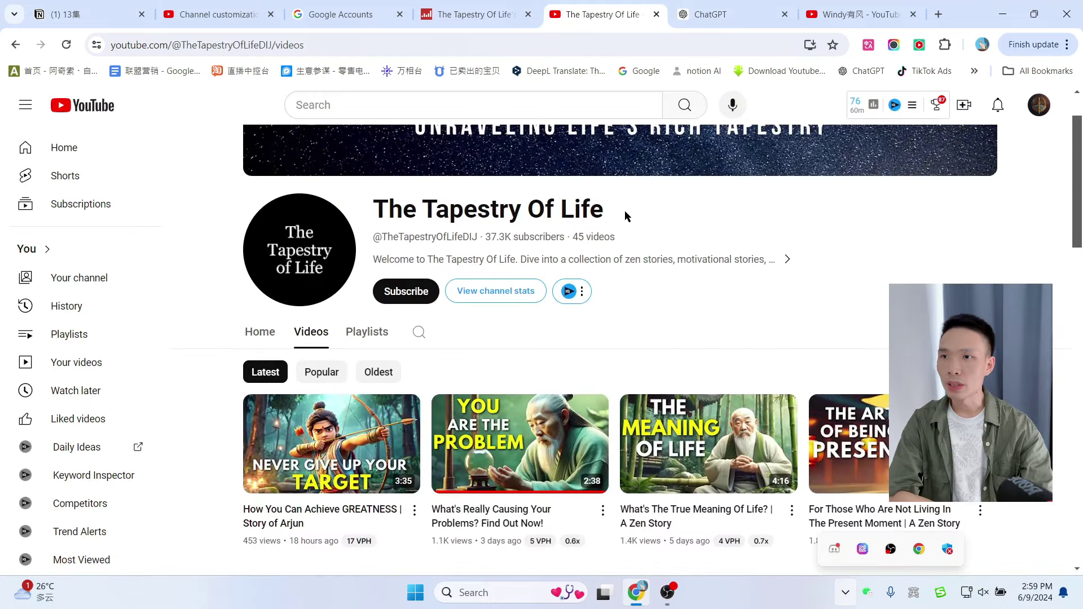
left_click_drag(625, 211, 374, 210)
key("ctrl+Tab")
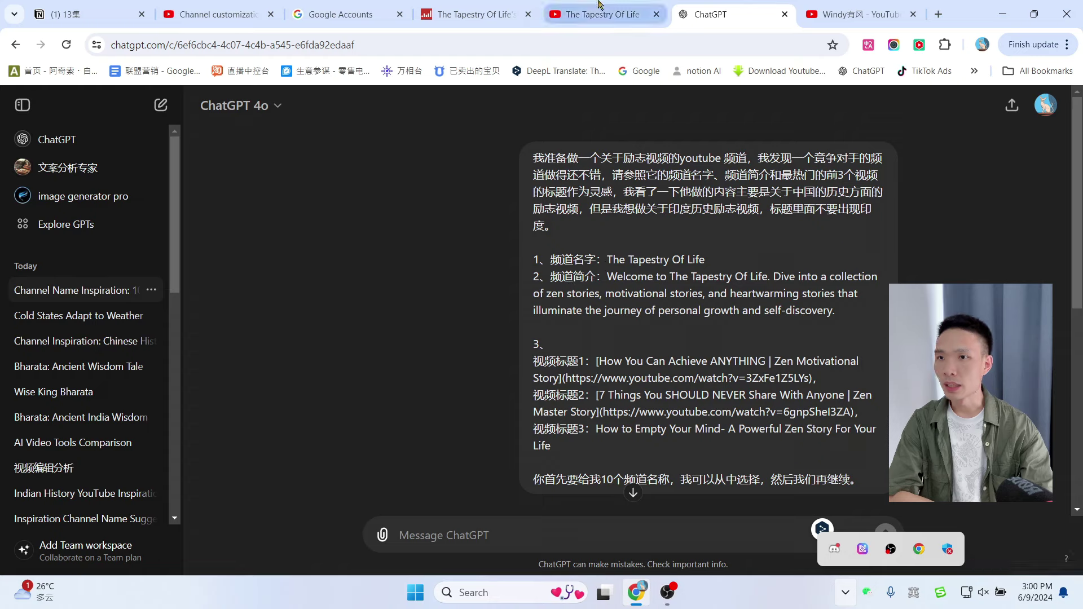
- Open the competitor channel's full About description and compare it with the description in the ChatGPT prompt
key("ctrl+shift+Tab")
left_click(672, 261)
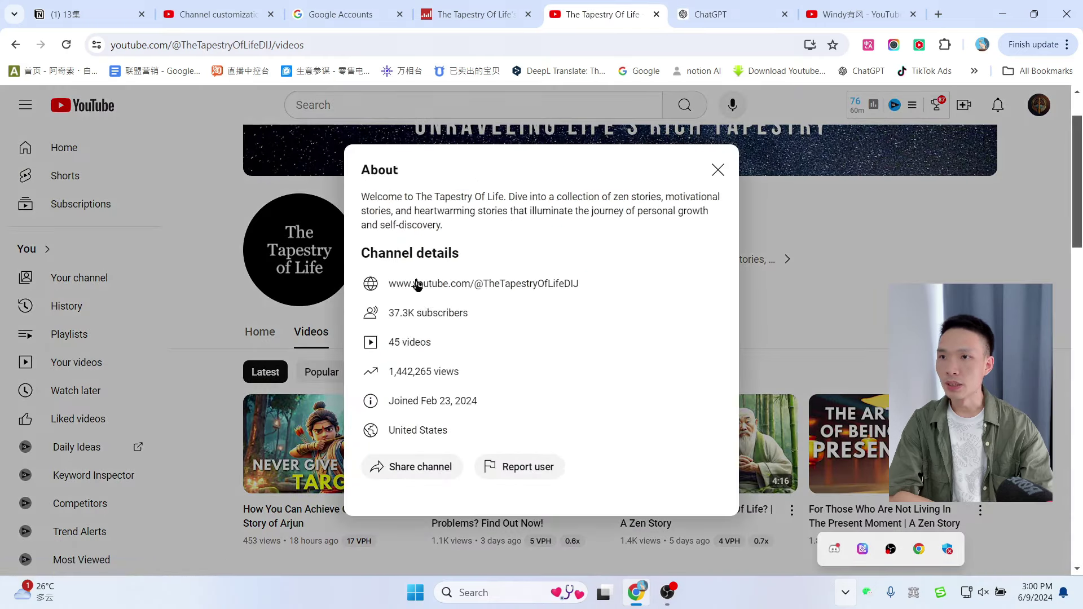
left_click_drag(364, 195, 477, 225)
key("ctrl+Tab")
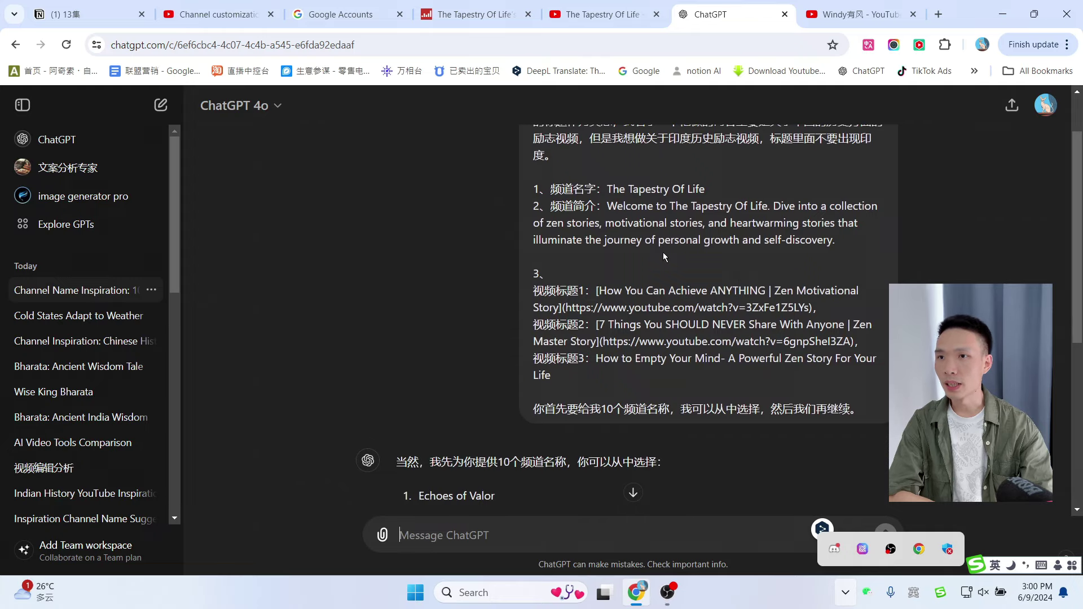
- Sort the competitor's videos by Popular and compare the top video titles with the three titles in the ChatGPT prompt
key("ctrl+shift+Tab")
left_click(331, 237)
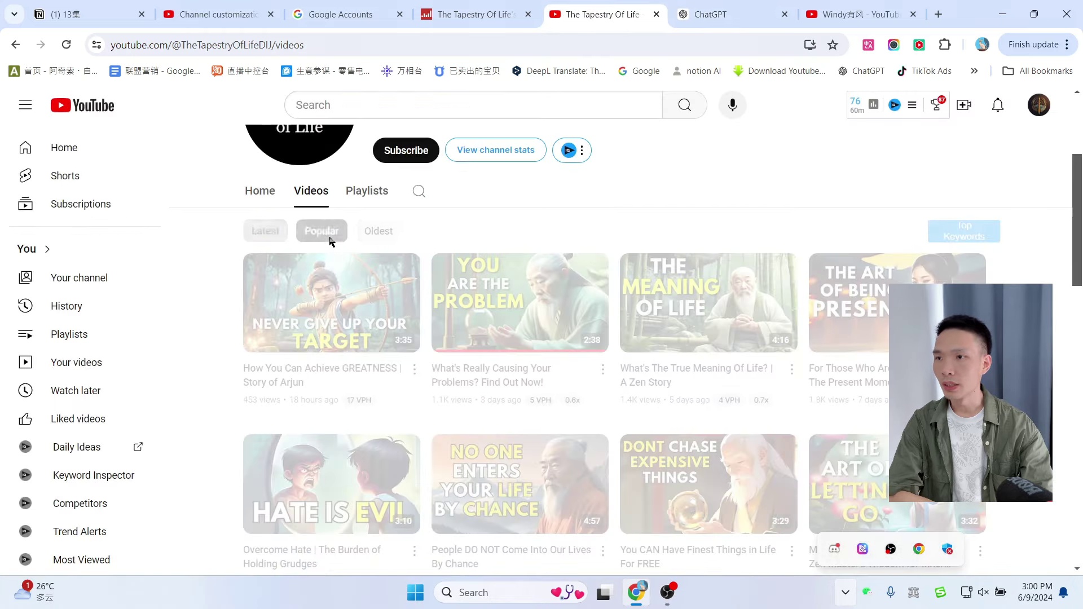
scroll(249, 303, "down", 1)
left_click_drag(238, 295, 383, 307)
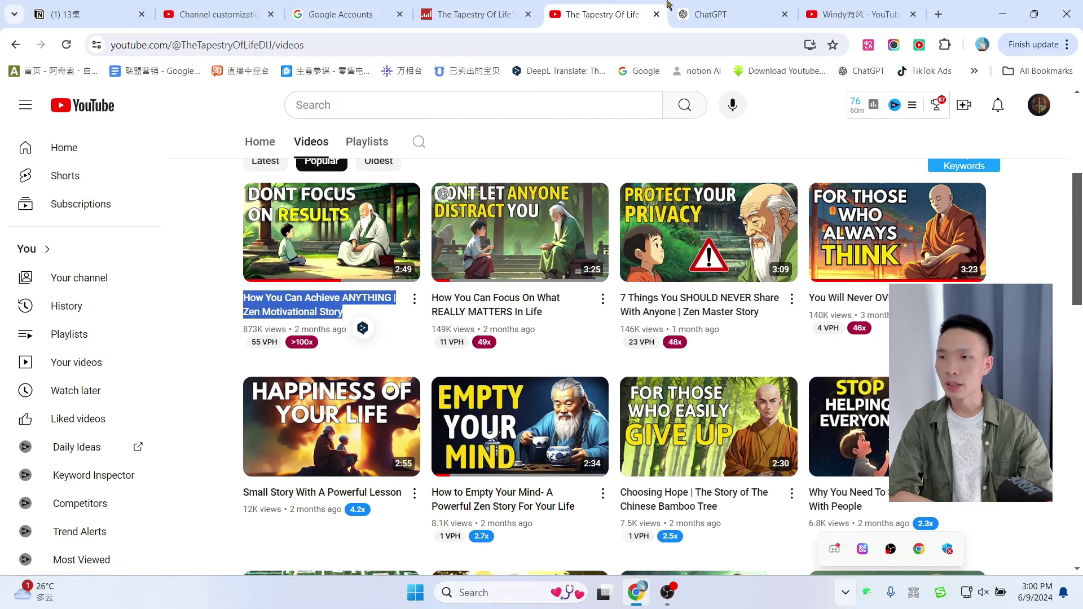
left_click(756, 7)
left_click_drag(597, 290, 828, 307)
left_click(663, 331)
scroll(612, 306, "down", 2)
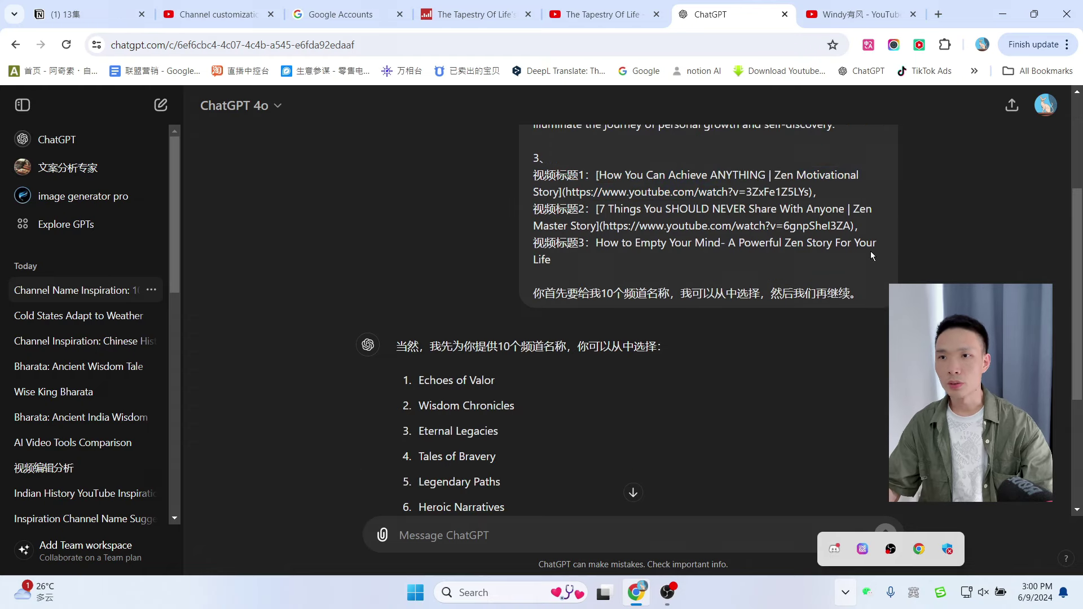
scroll(570, 304, "down", 1)
scroll(570, 304, "up", 5)
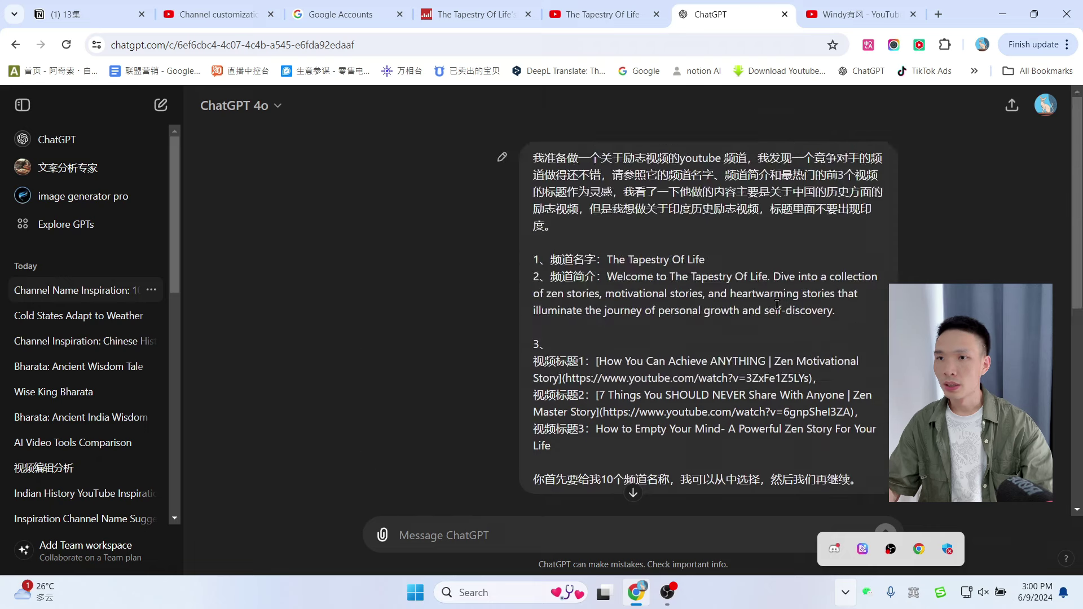
- Take the first name suggested by ChatGPT and enter Echoes of Valor as the channel name in YouTube Studio's basic info
scroll(570, 305, "down", 7)
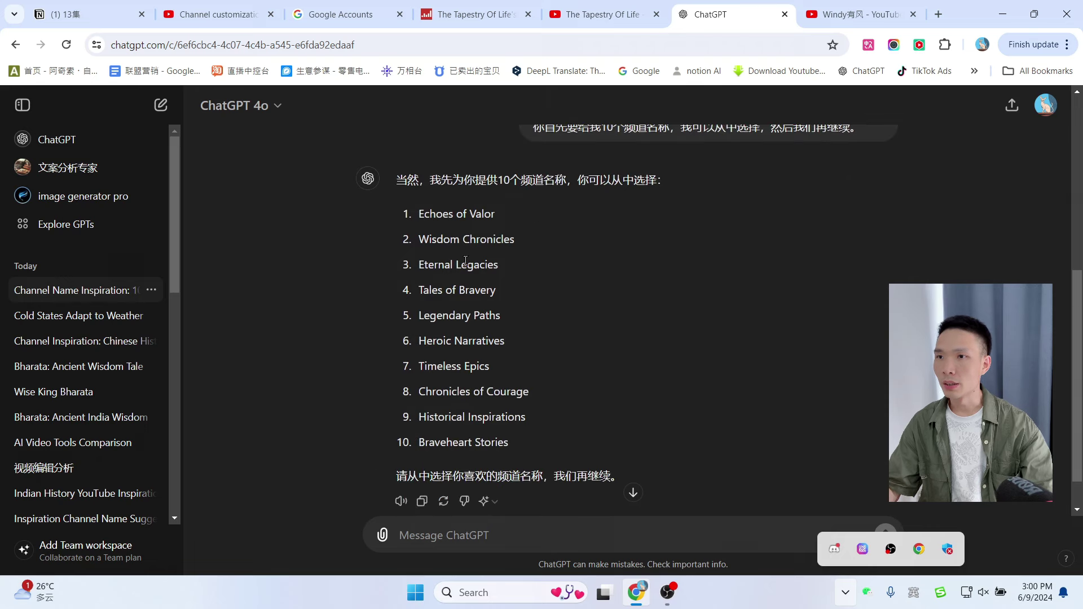
left_click_drag(420, 215, 493, 208)
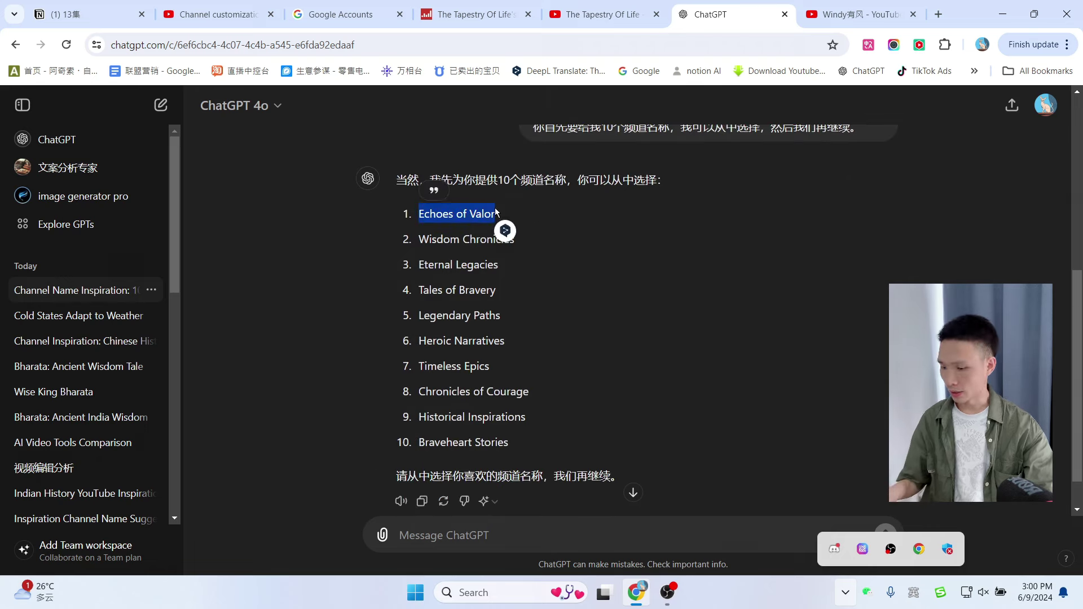
key("ctrl+2")
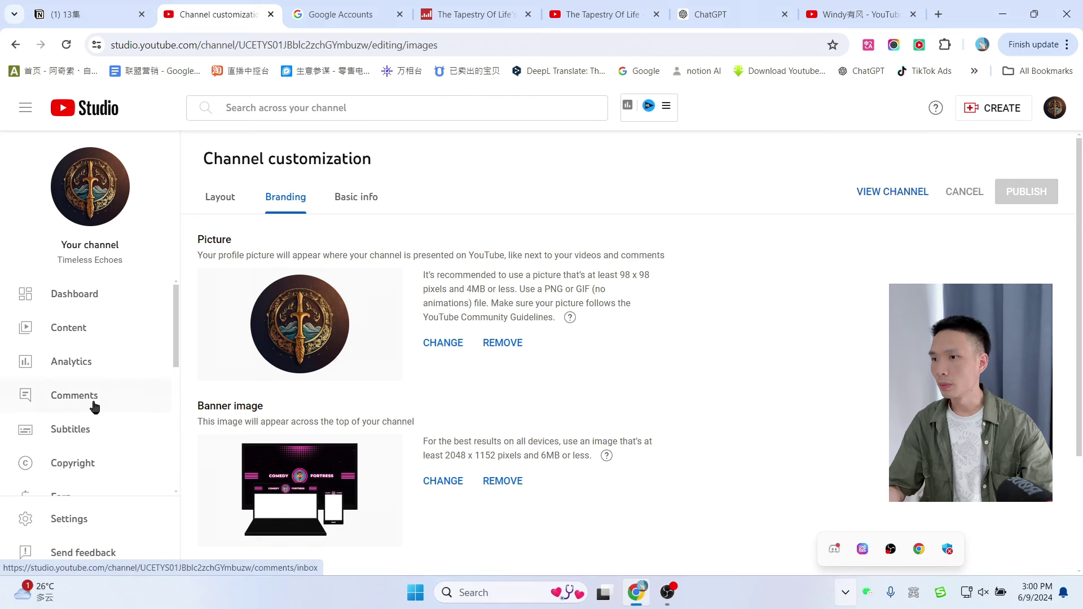
scroll(93, 404, "down", 3)
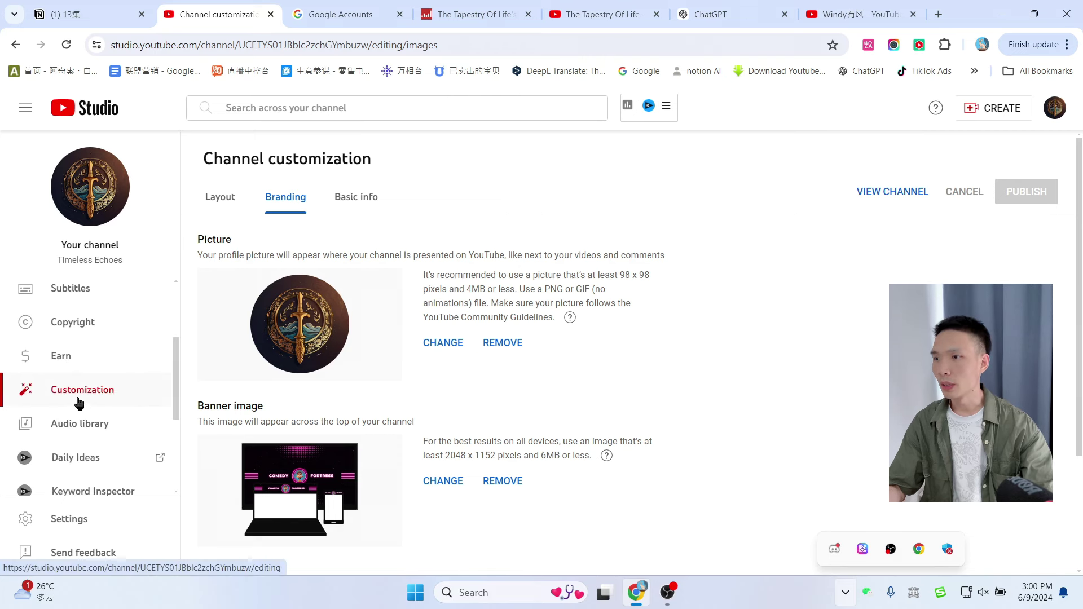
left_click(78, 395)
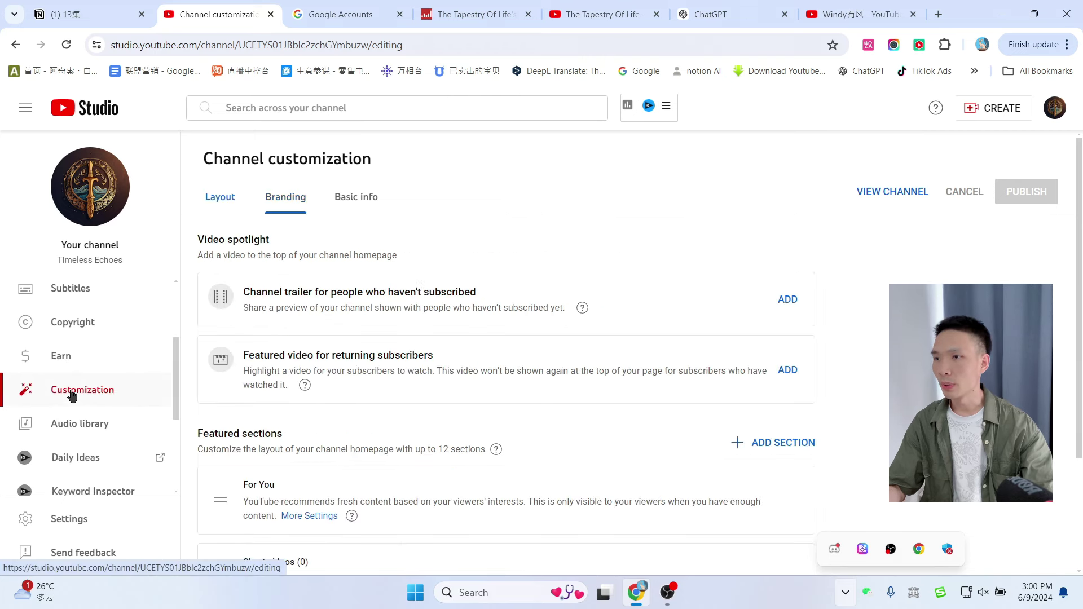
left_click(363, 203)
left_click_drag(308, 305, 150, 299)
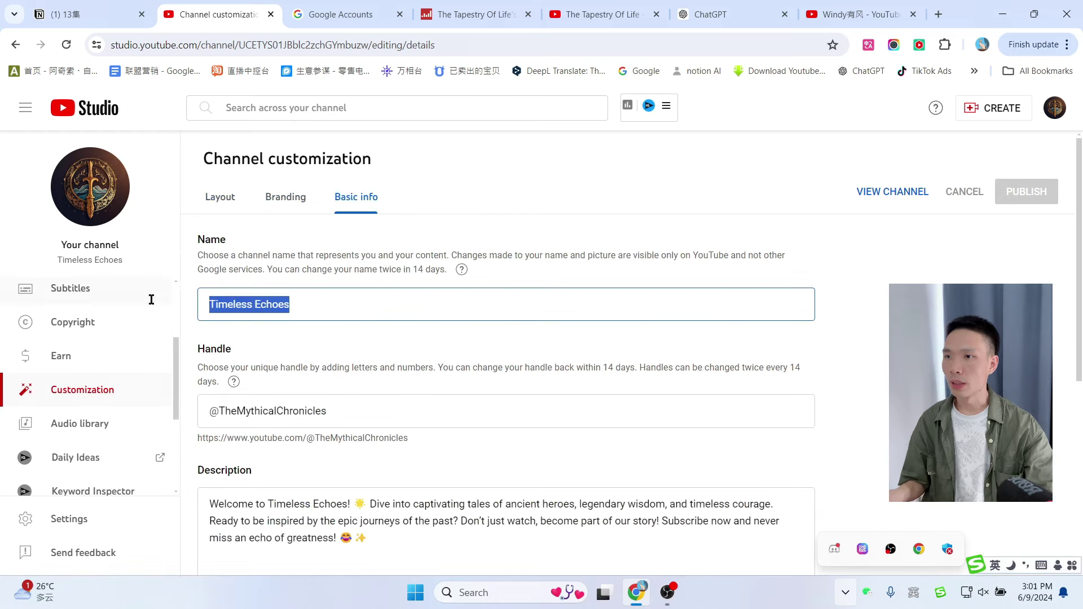
type("Echoes of Valor")
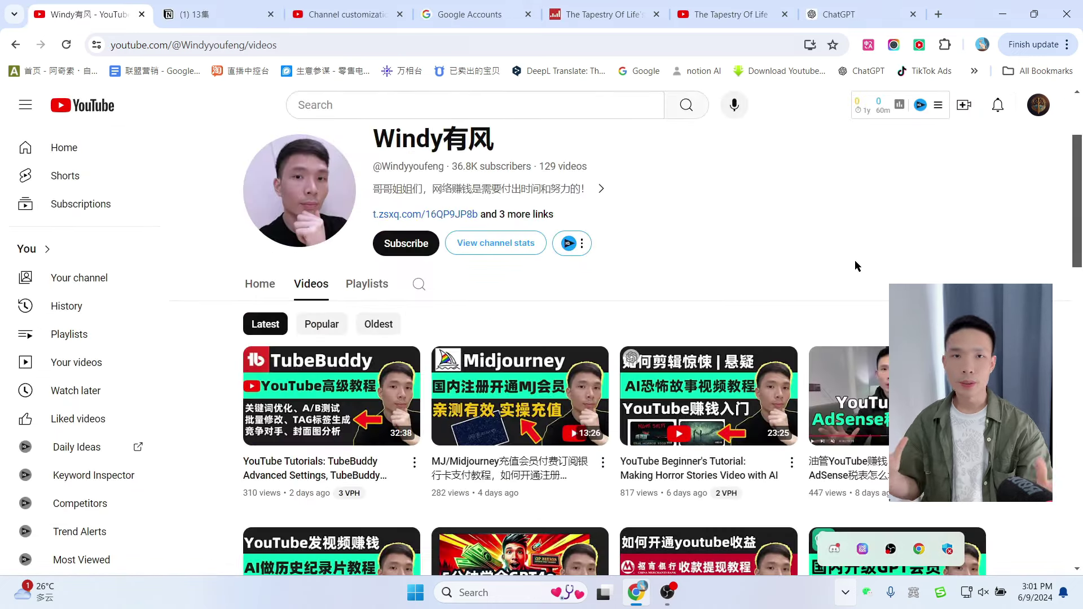
- View the full About description of the Windy有风 YouTube channel as an example, and close it
left_click(566, 192)
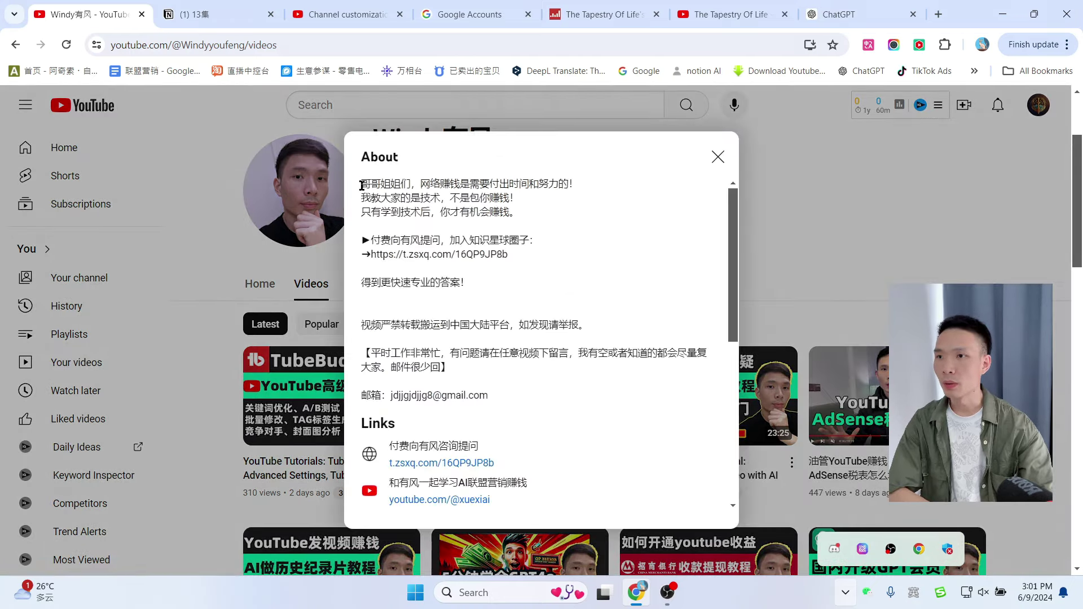
left_click_drag(362, 185, 618, 342)
left_click(816, 212)
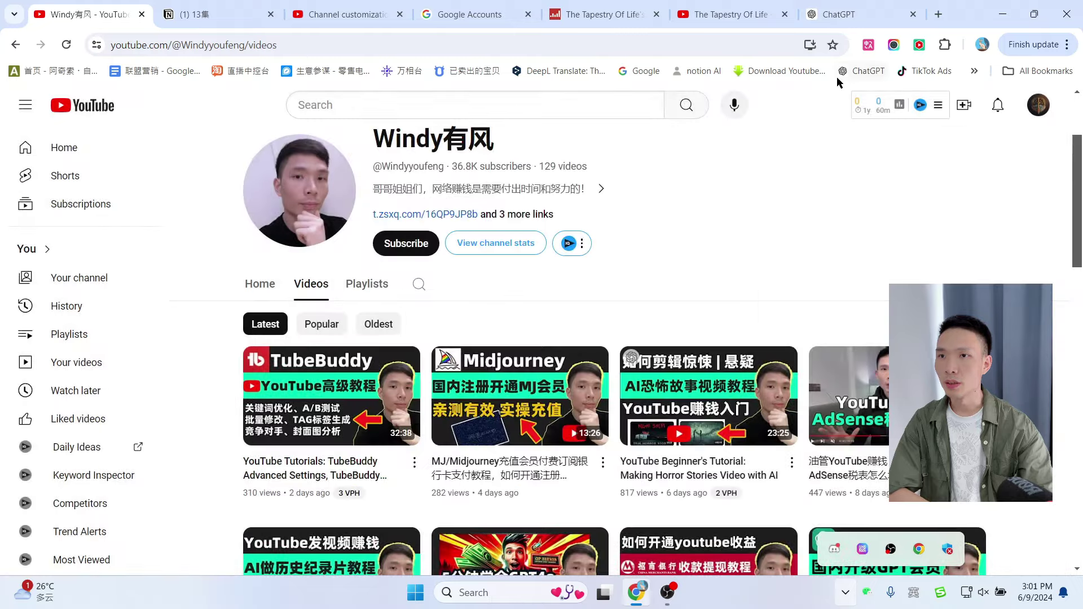
- Ask ChatGPT in Chinese for a short, clear channel description for choice "1", with emojis and a humorous subscribe reminder, in Chinese and English
left_click(839, 14)
left_click(462, 539)
type("我选择 \"第几个\"，给我一个简短的频道简介，条理清晰，我希望有表情符号，并用幽默的方式提醒大家订阅我的频道，中英文都写一个")
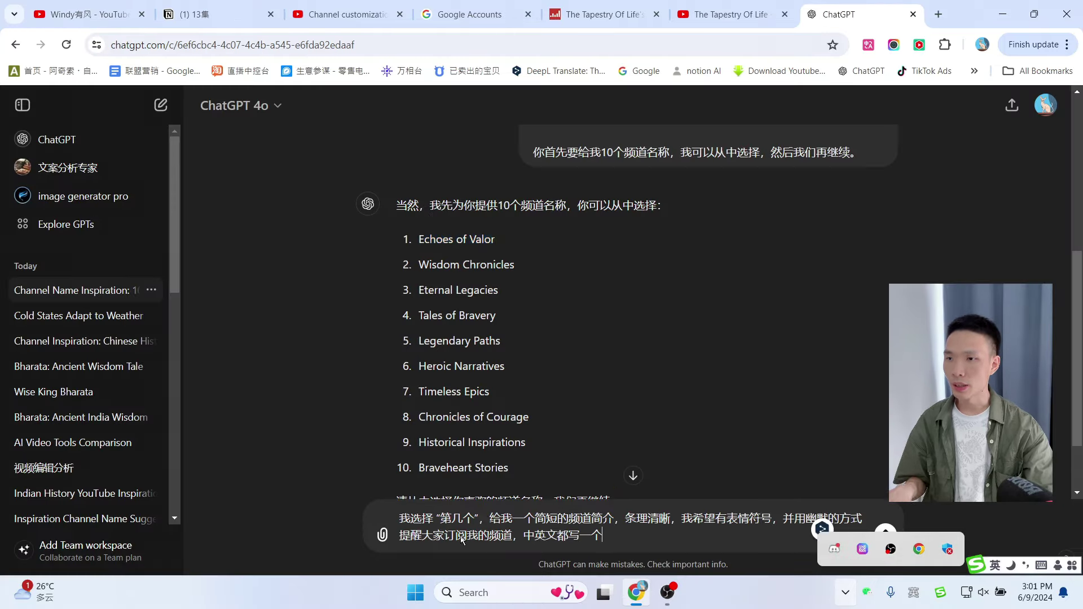
left_click_drag(441, 518, 473, 518)
type("1")
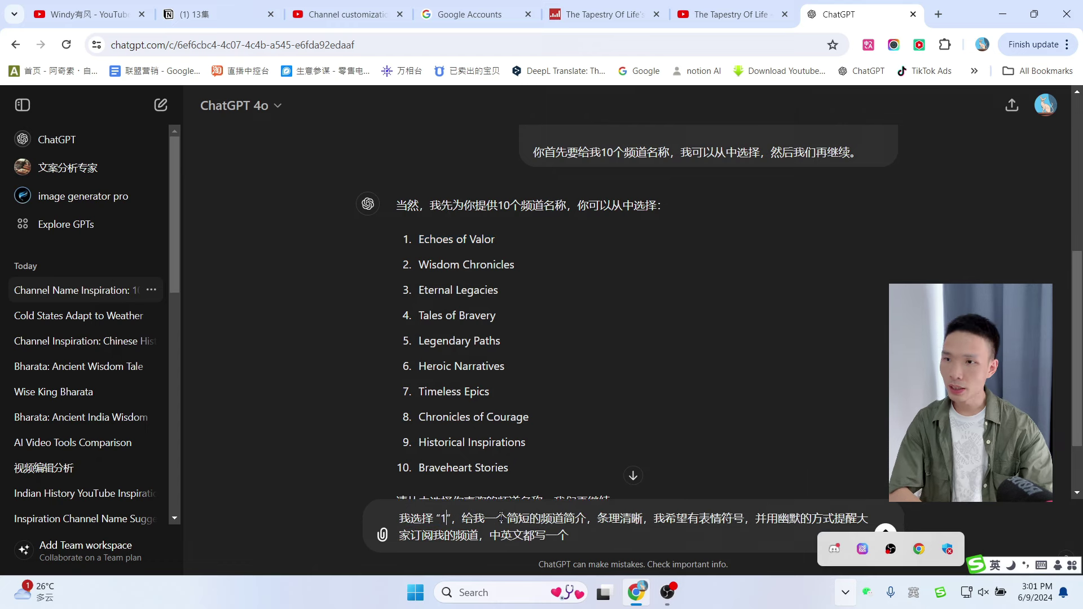
scroll(885, 526, "down", 2)
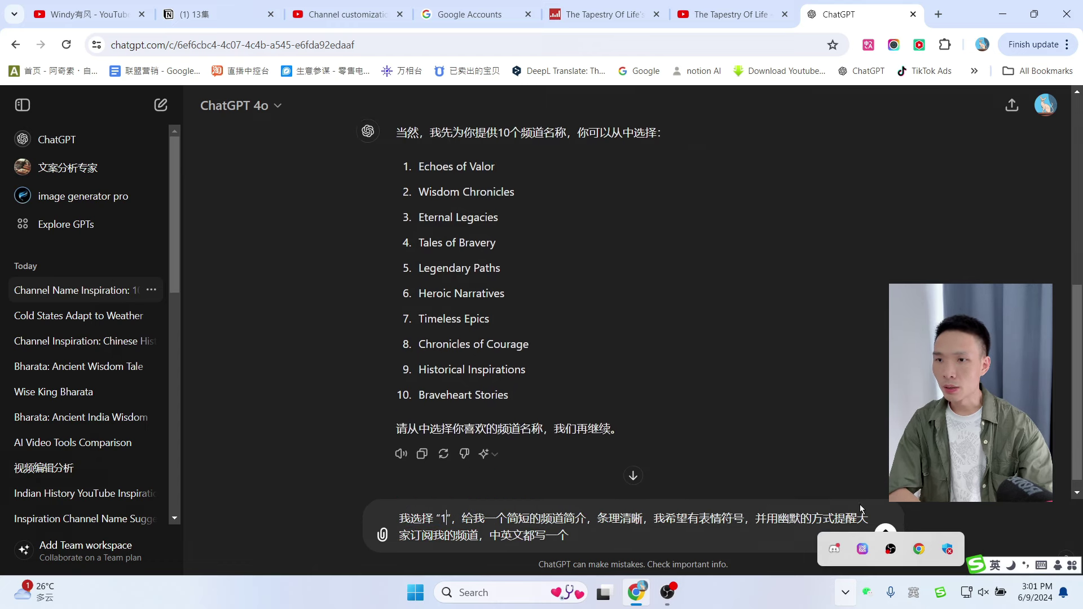
left_click(885, 526)
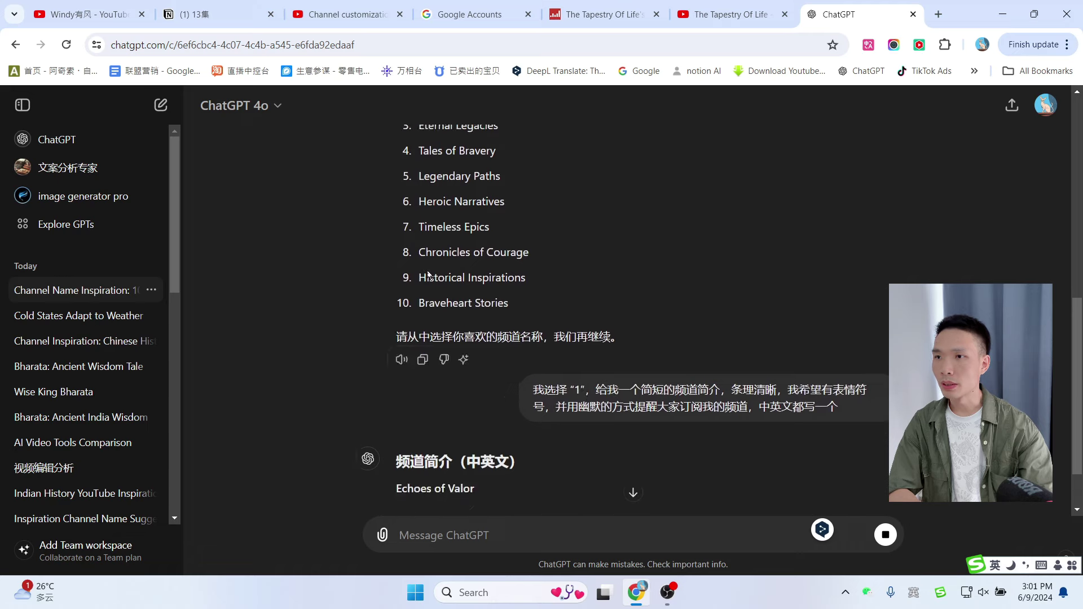
- Read ChatGPT's channel descriptions and copy the English paragraph starting with "Welcome to Echoes of Valor!"
scroll(428, 274, "up", 2)
scroll(597, 305, "down", 4)
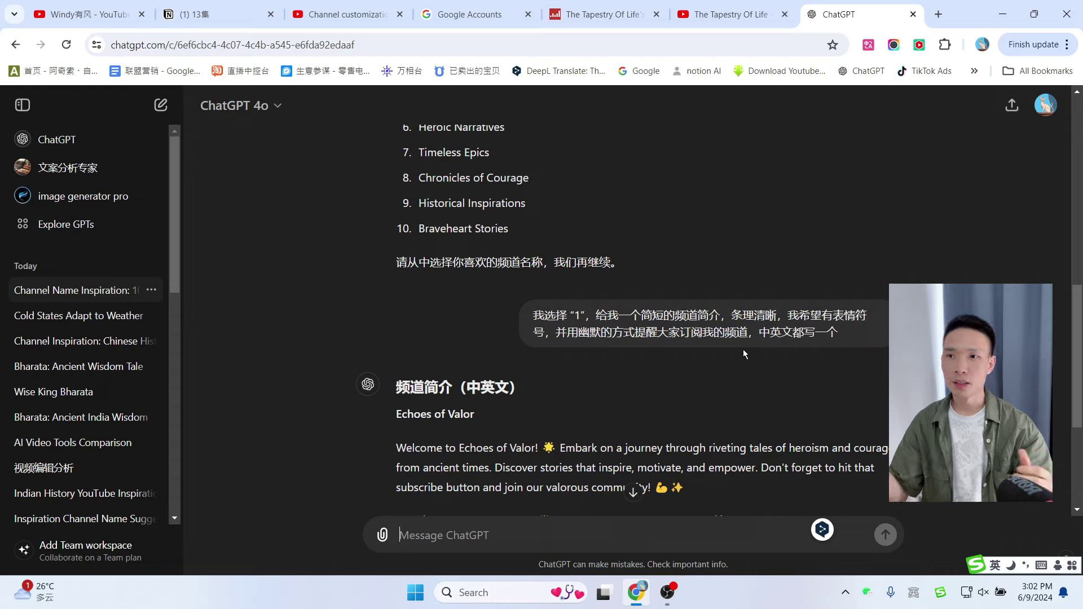
scroll(732, 356, "down", 4)
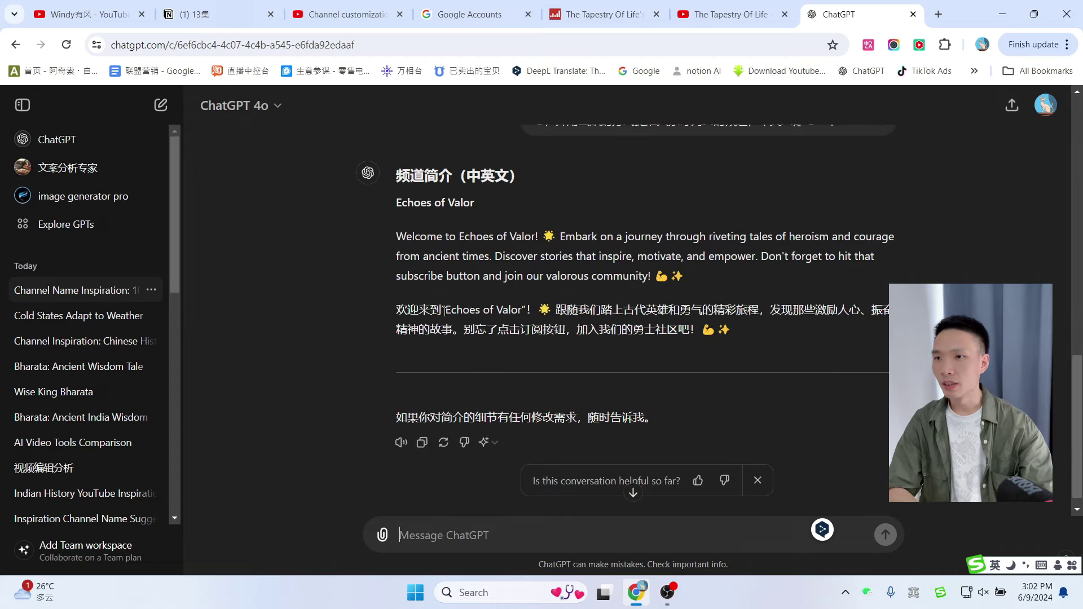
scroll(617, 335, "up", 1)
left_click_drag(685, 328, 396, 295)
key("ctrl+c")
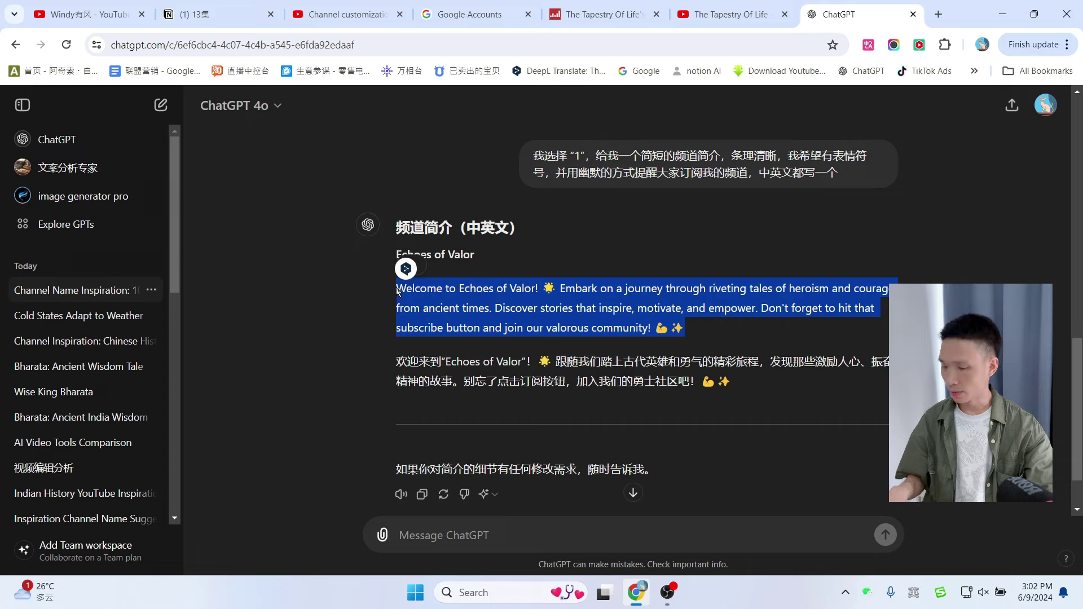
- Replace the channel description in YouTube Studio with the copied Echoes of Valor text and review the basic info
key("ctrl+3")
scroll(458, 321, "down", 4)
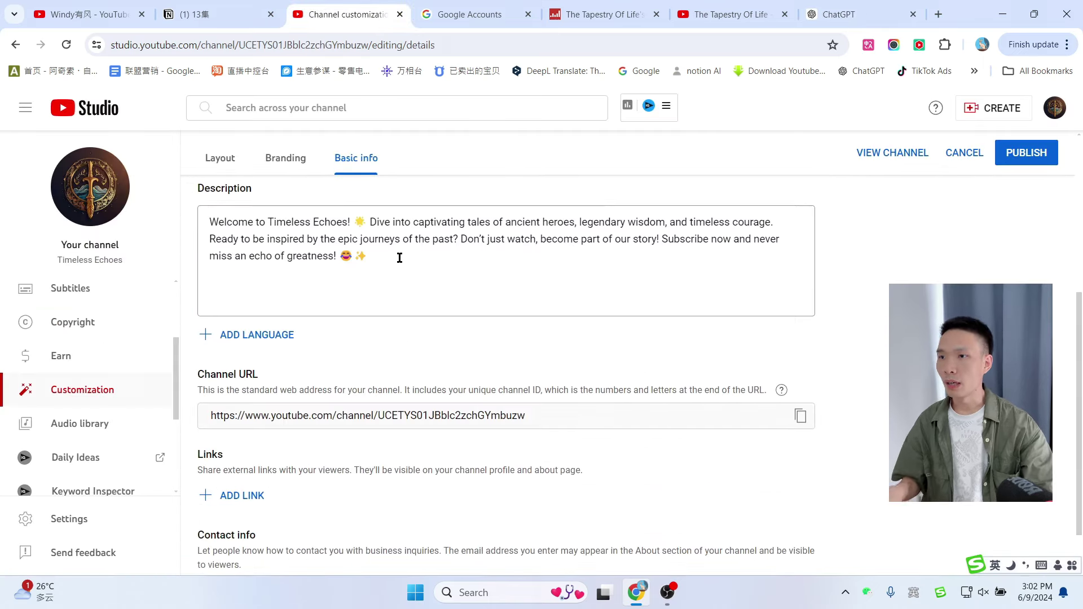
left_click(446, 333)
scroll(443, 344, "up", 2)
key("ctrl+a")
key("ctrl+v")
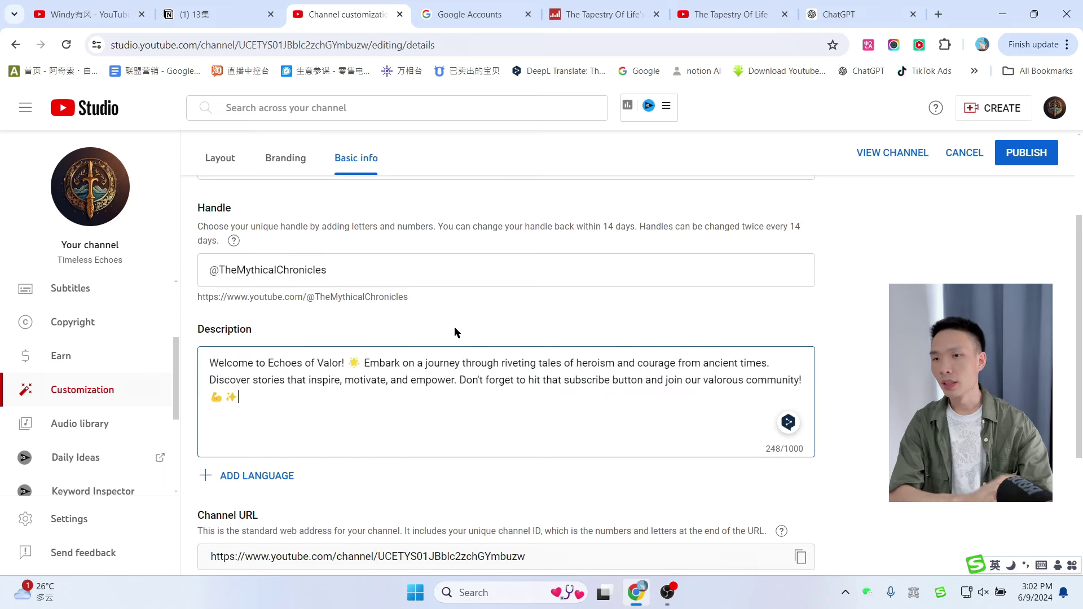
scroll(456, 333, "down", 1)
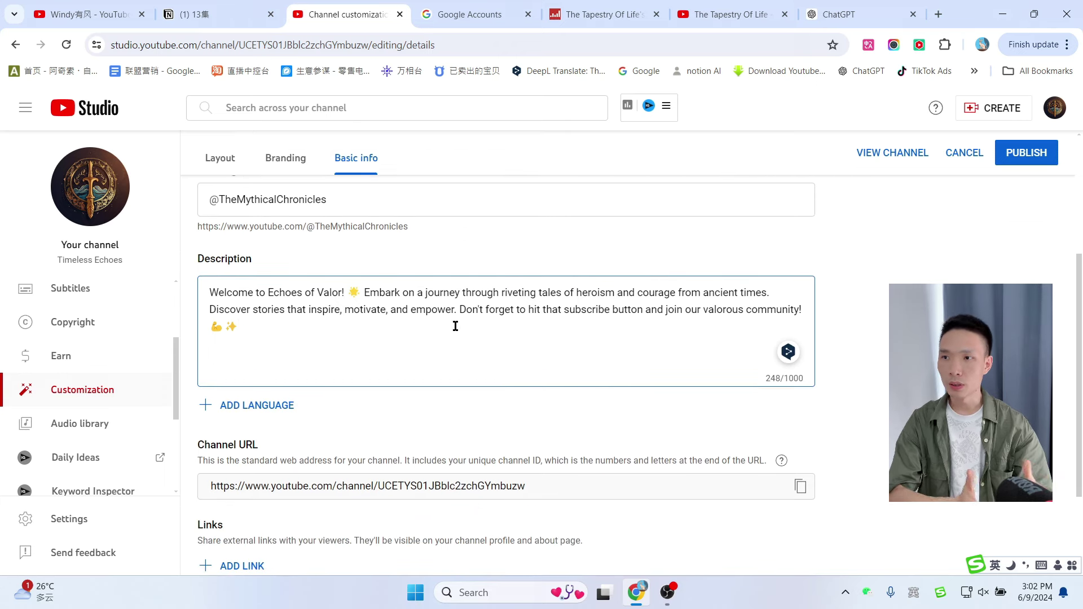
scroll(631, 280, "up", 3)
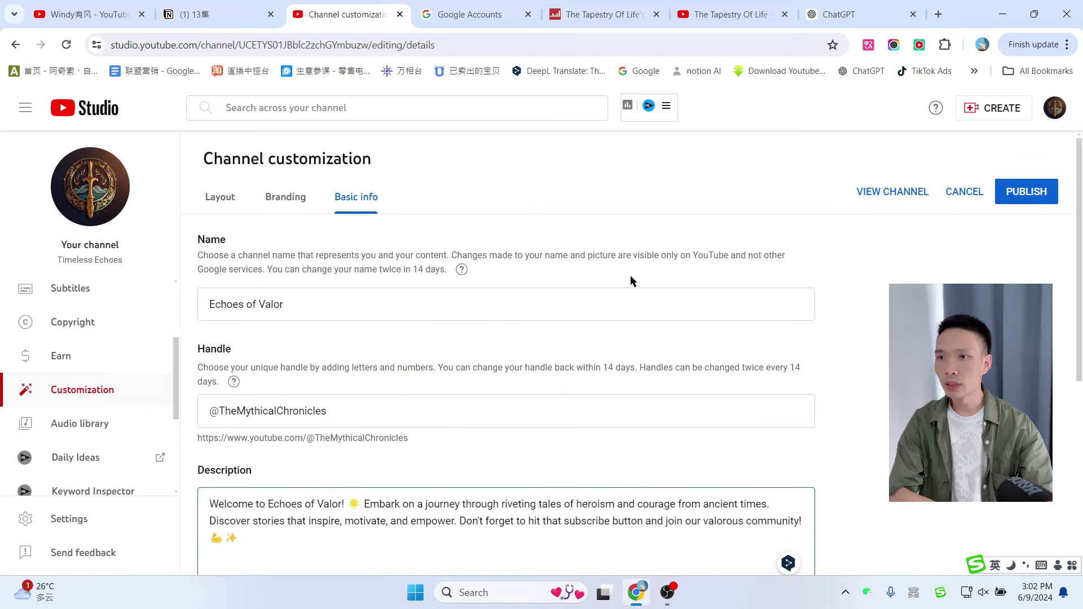
- Start a channel translation for the description and set the original language to English
scroll(658, 303, "down", 4)
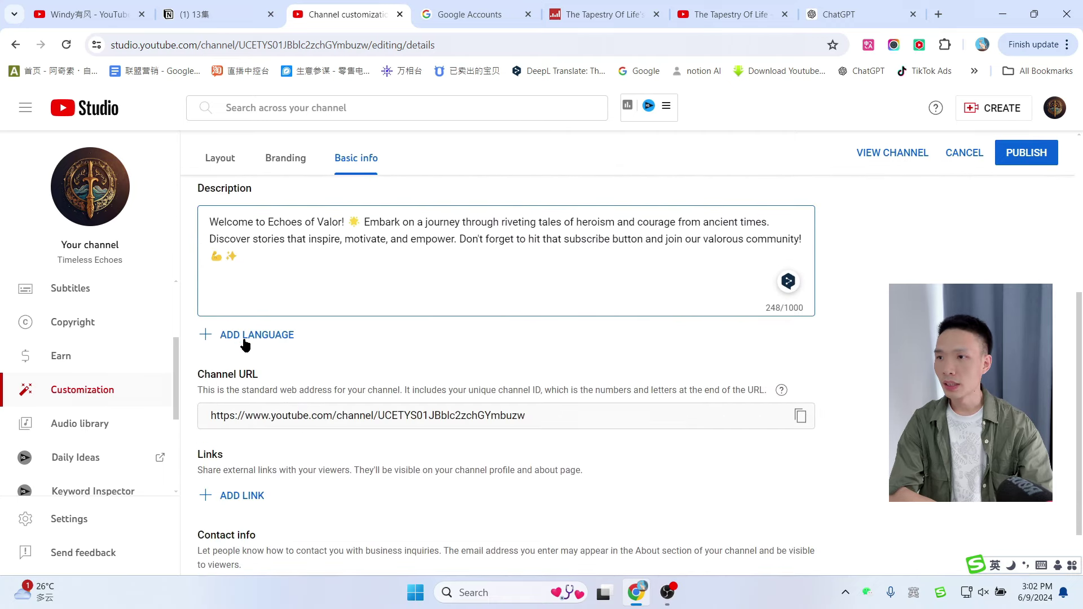
left_click(266, 336)
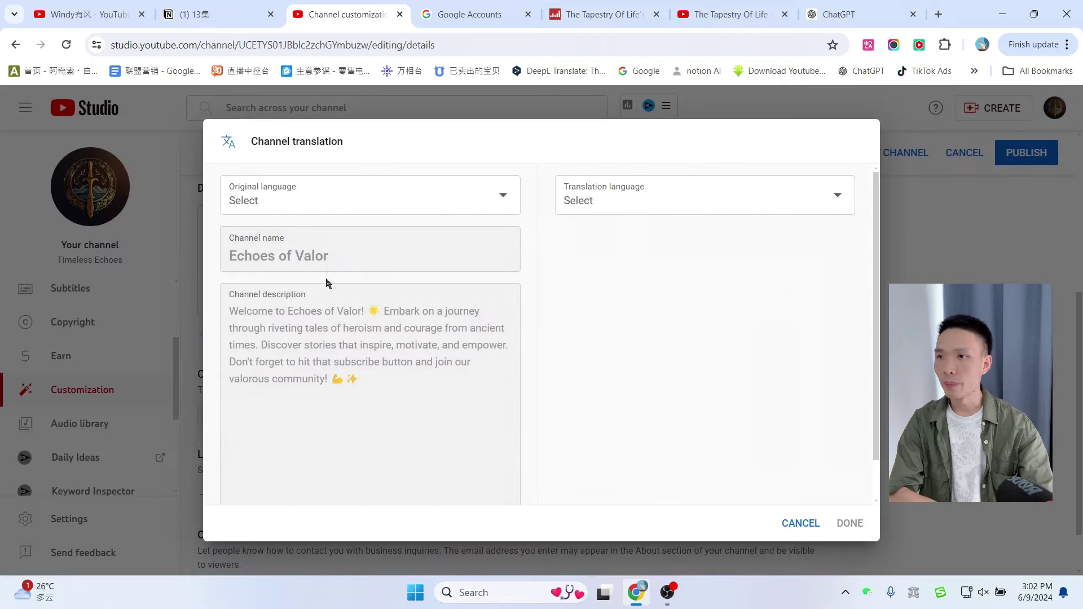
left_click(364, 189)
left_click(692, 245)
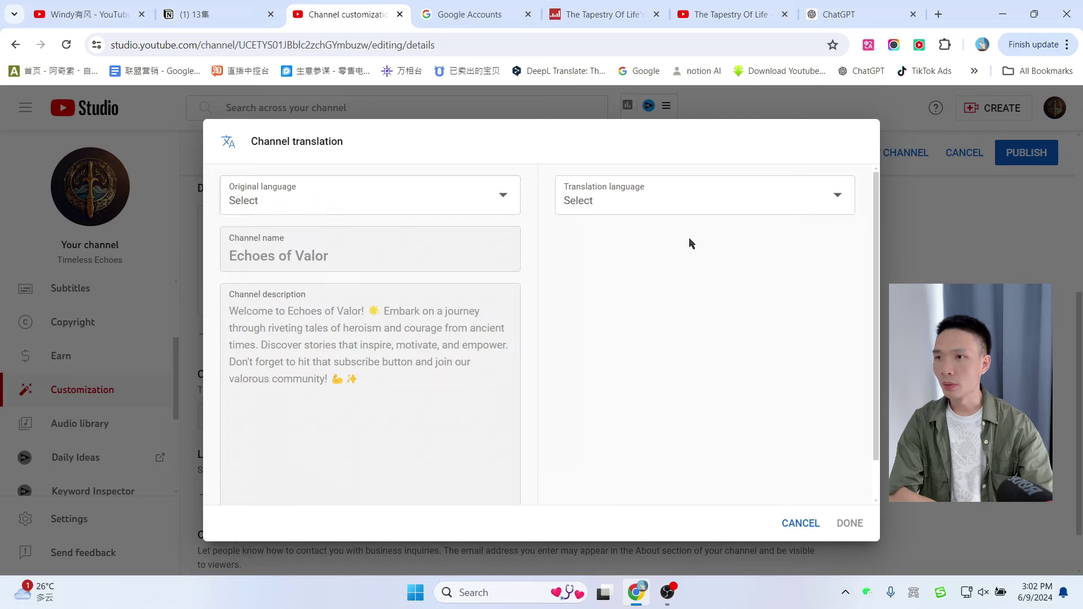
left_click(316, 197)
left_click(272, 286)
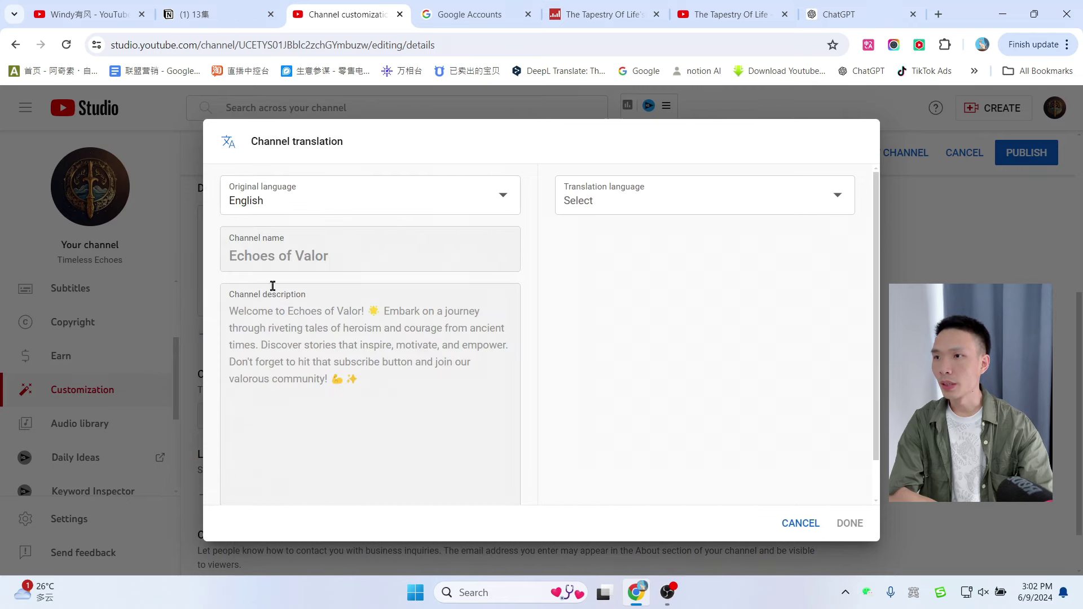
- Set the translation language to Chinese (China) and reuse the original channel name "Echoes of Valor" as the translated name
left_click(628, 203)
scroll(631, 316, "down", 2)
scroll(631, 316, "down", 2)
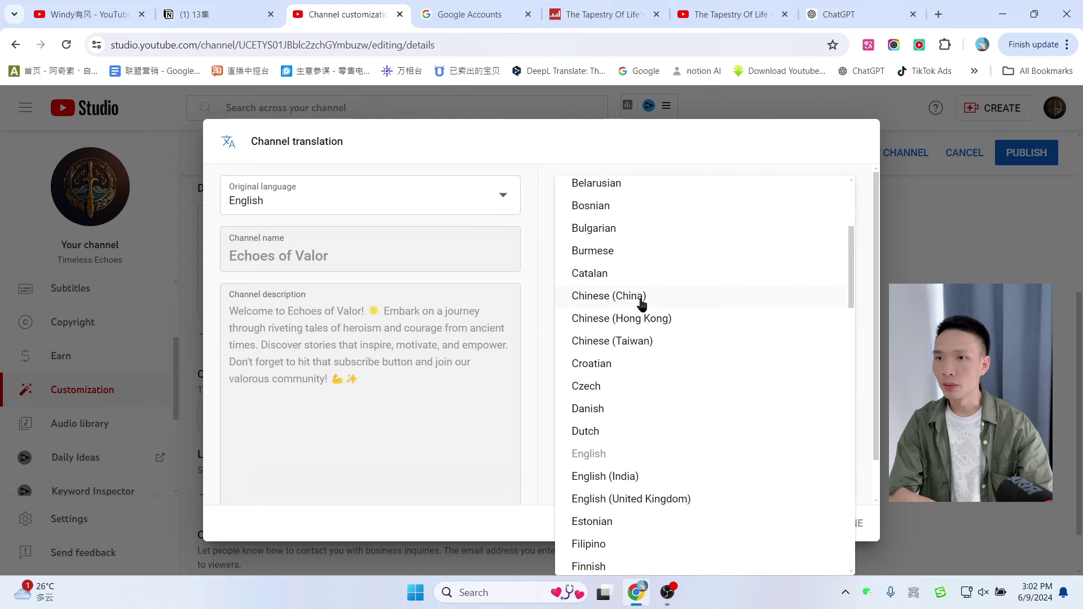
left_click(642, 298)
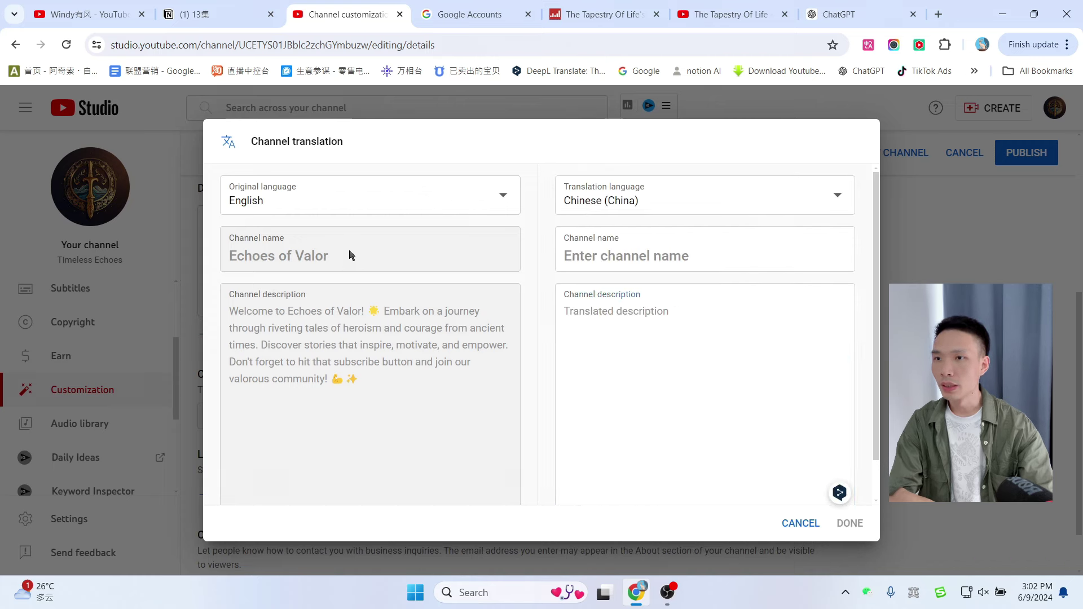
left_click_drag(350, 256, 208, 256)
key("ctrl+c")
left_click(604, 257)
key("ctrl+v")
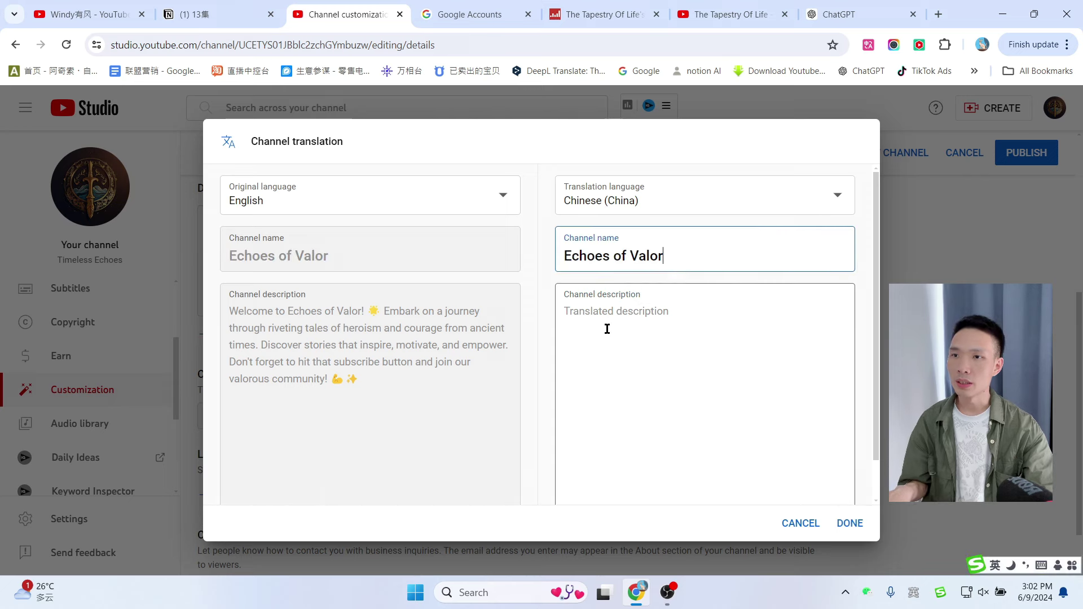
- Copy ChatGPT's Chinese channel description into the translated description and finish the channel translation
left_click(609, 313)
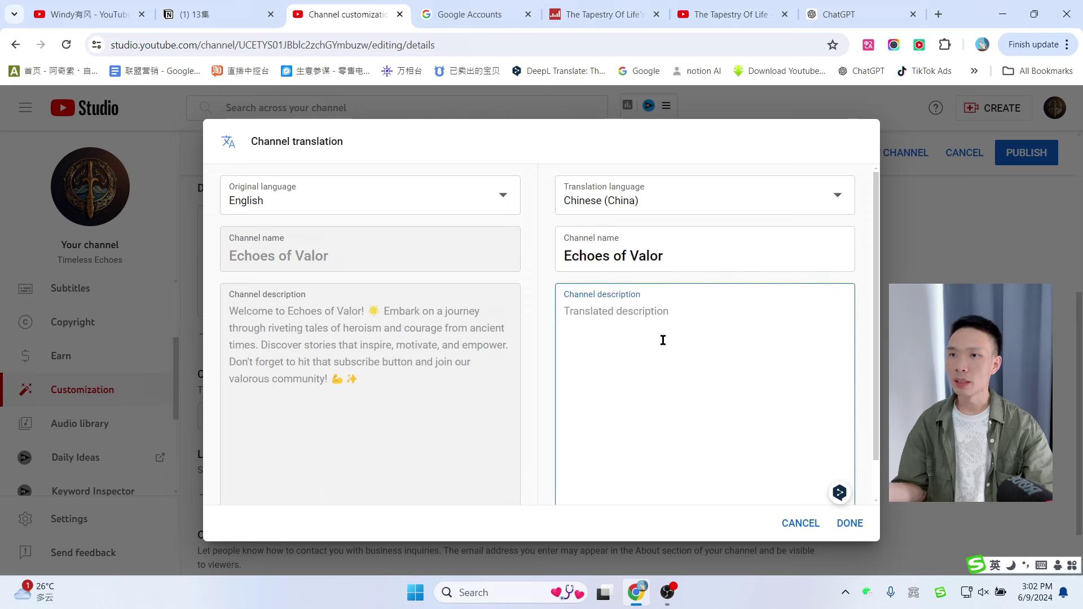
left_click(835, 15)
left_click_drag(398, 366, 731, 385)
left_click(765, 7)
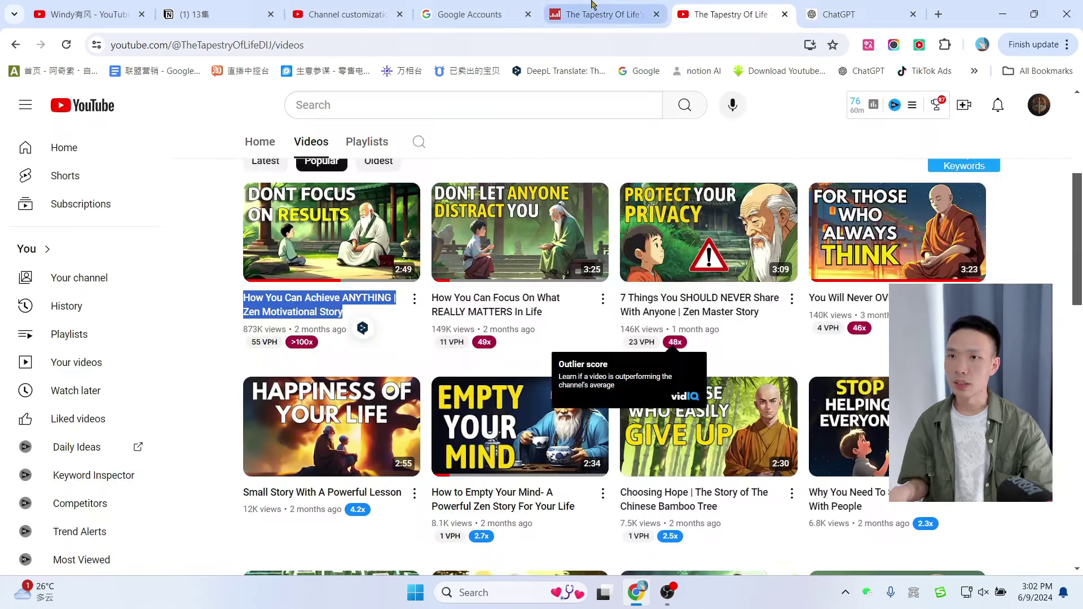
key("ctrl+3")
key("ctrl+v")
left_click(846, 522)
scroll(487, 337, "down", 2)
scroll(508, 322, "up", 5)
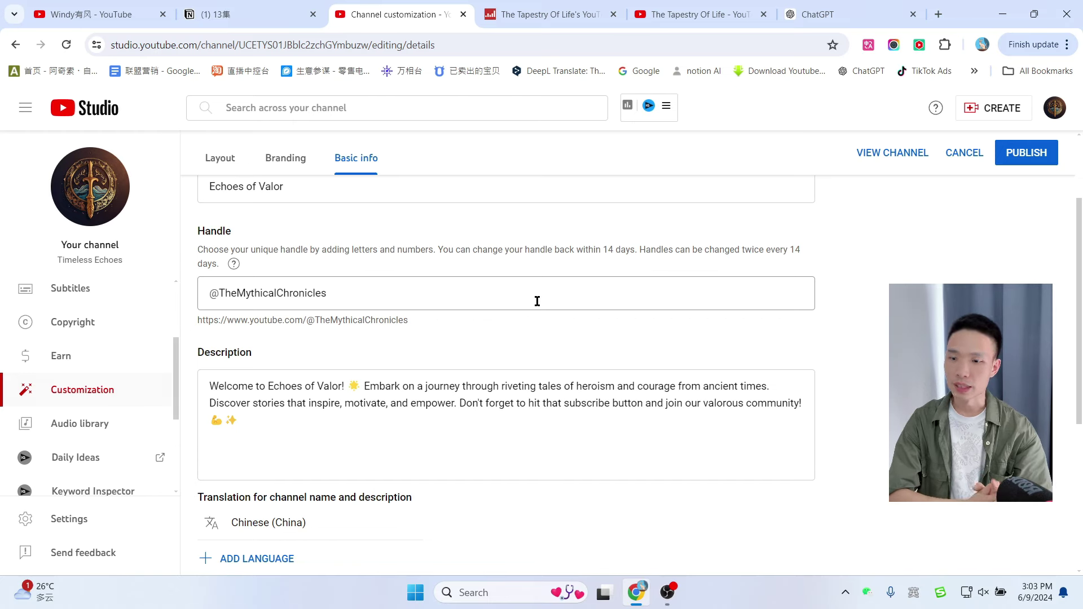
- Examine the most popular videos, titles and thumbnails of the competitor channel The Tapestry Of Life
key("ctrl+5")
scroll(620, 350, "up", 3)
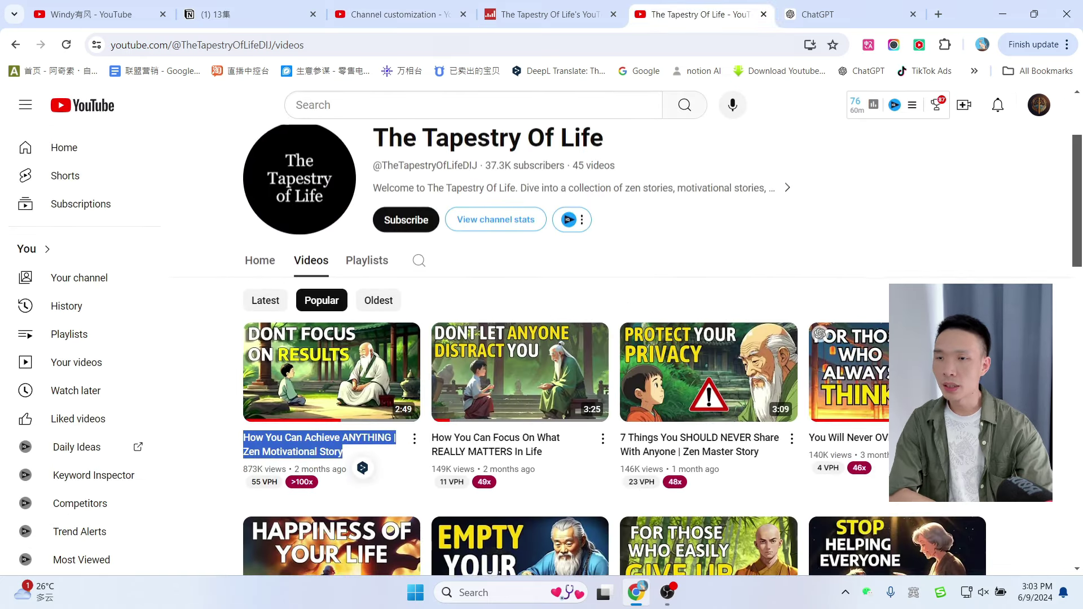
scroll(1078, 304, "down", 1)
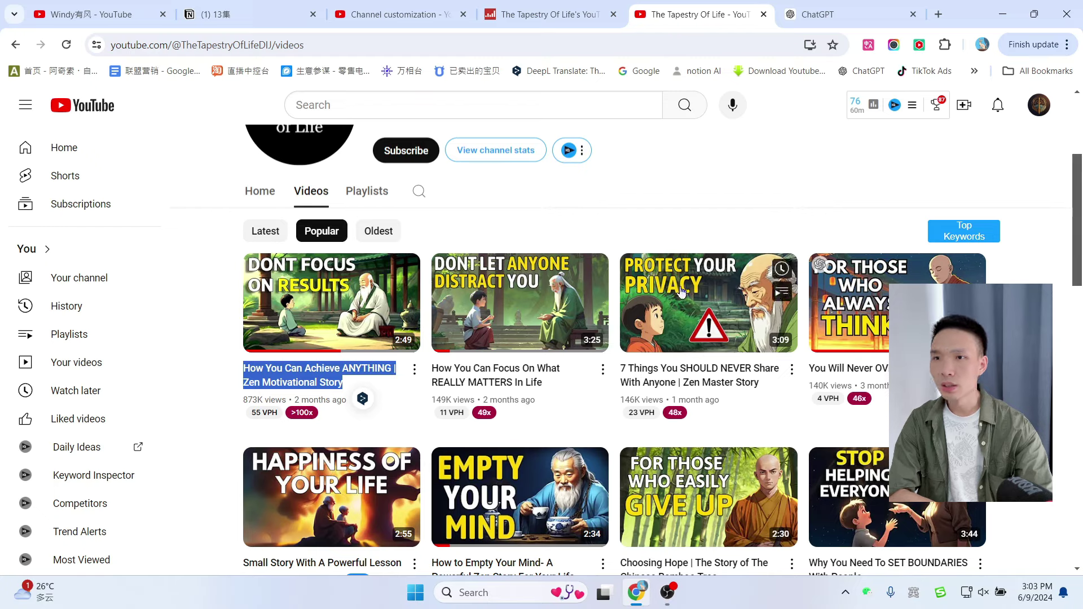
mouse_move(571, 265)
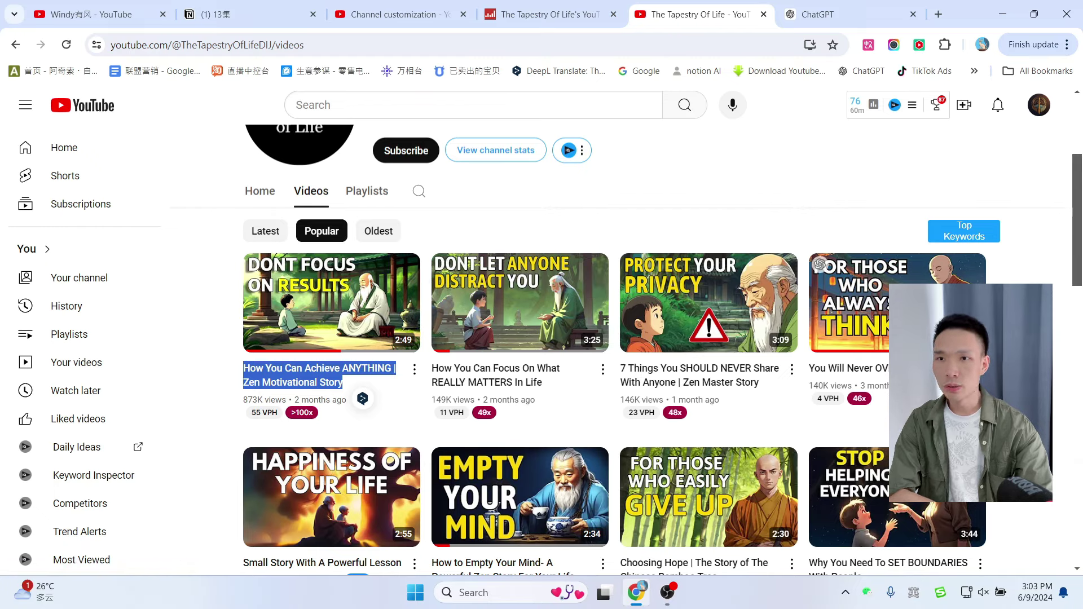
scroll(1052, 335, "down", 2)
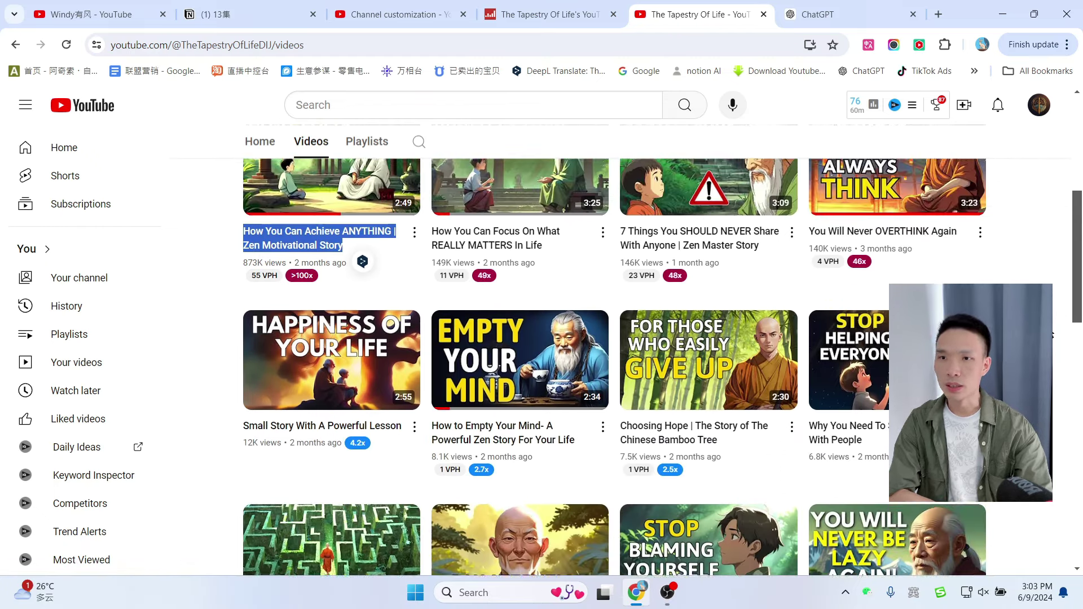
scroll(1052, 335, "up", 1)
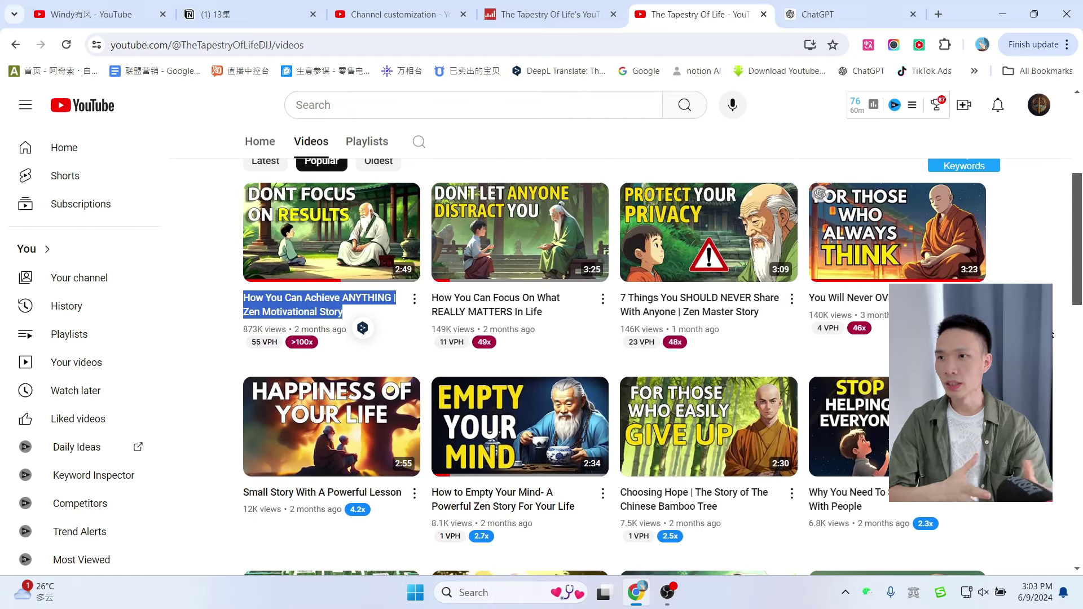
left_click(1074, 327)
scroll(1074, 327, "up", 1)
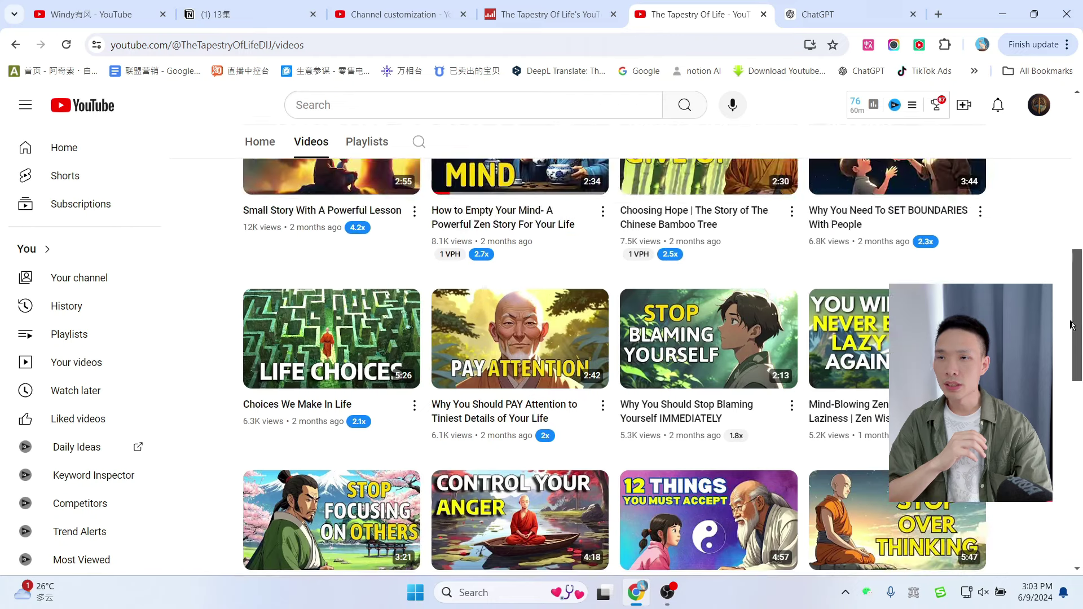
scroll(1074, 327, "up", 2)
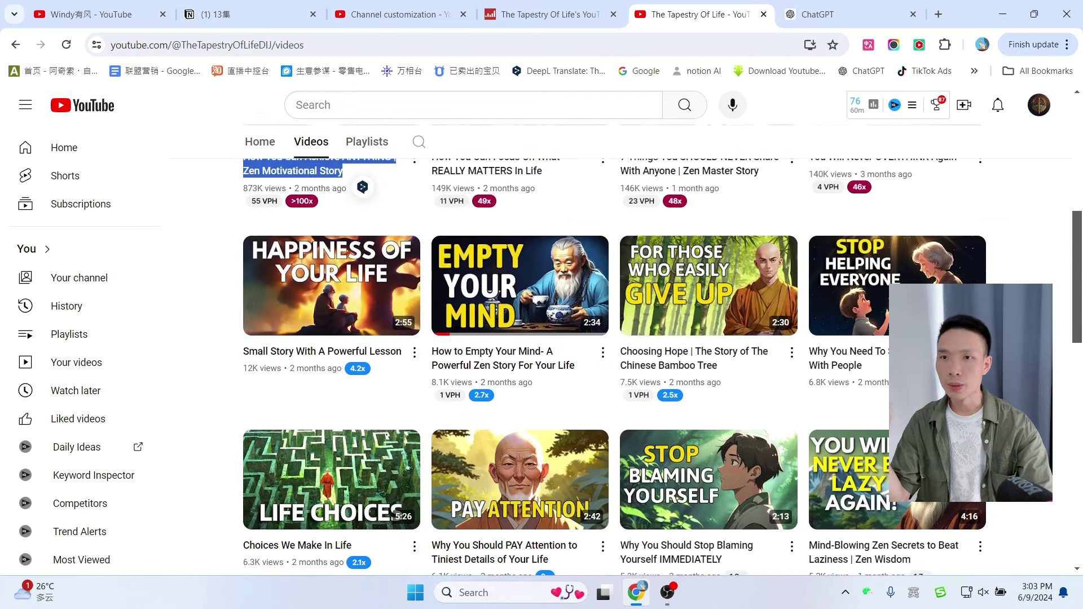
scroll(1074, 327, "up", 3)
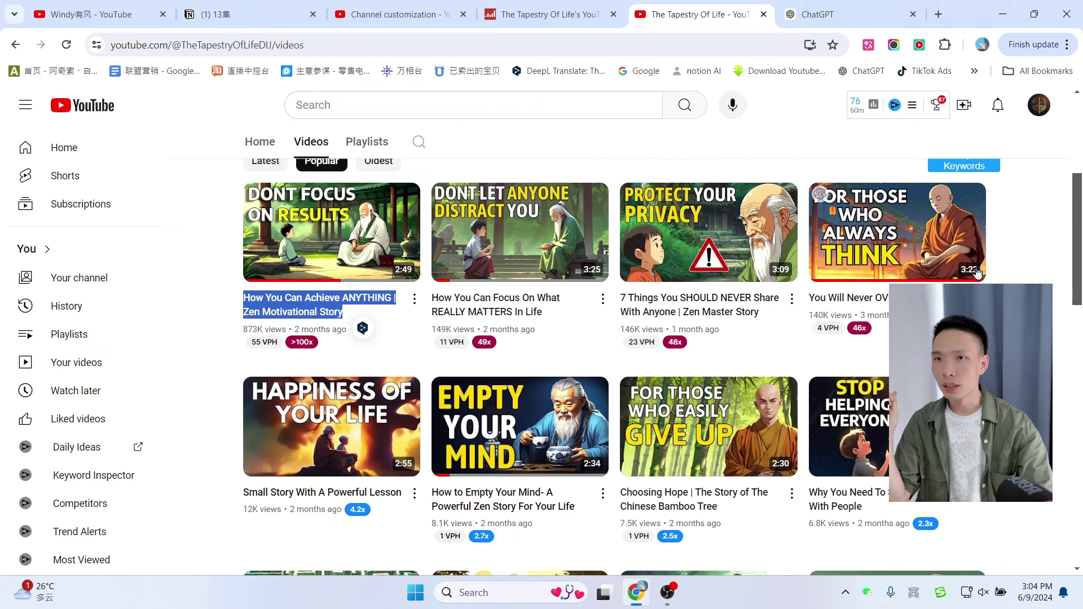
- Ask ChatGPT in Chinese for a list of wise, learned Indian historical figures, such as philosophers, thinkers and educators, suited to the channel
left_click(829, 5)
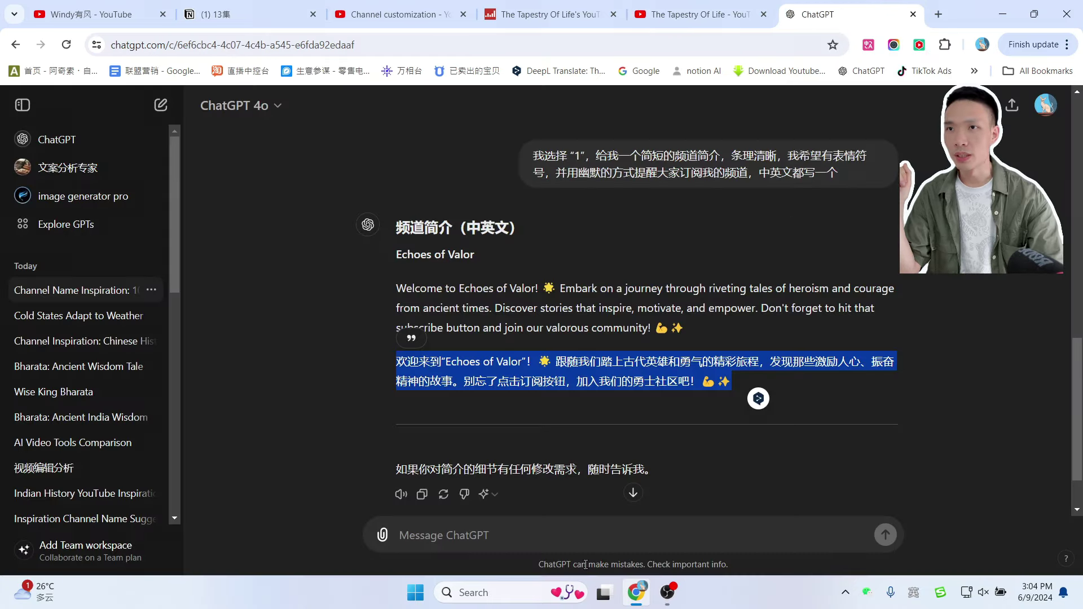
left_click(708, 531)
key("ctrl+v")
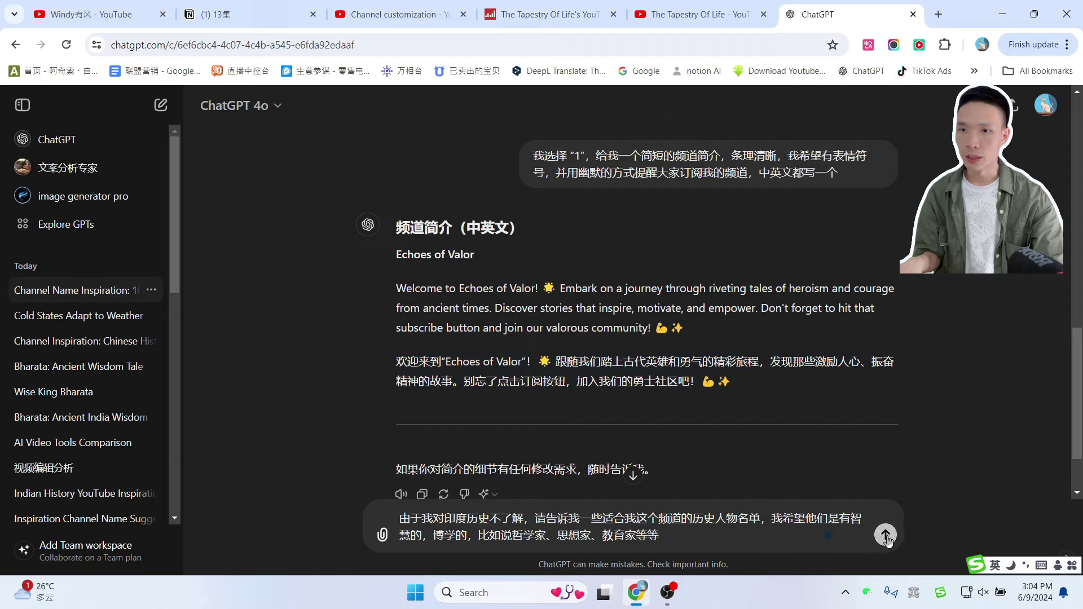
left_click(886, 535)
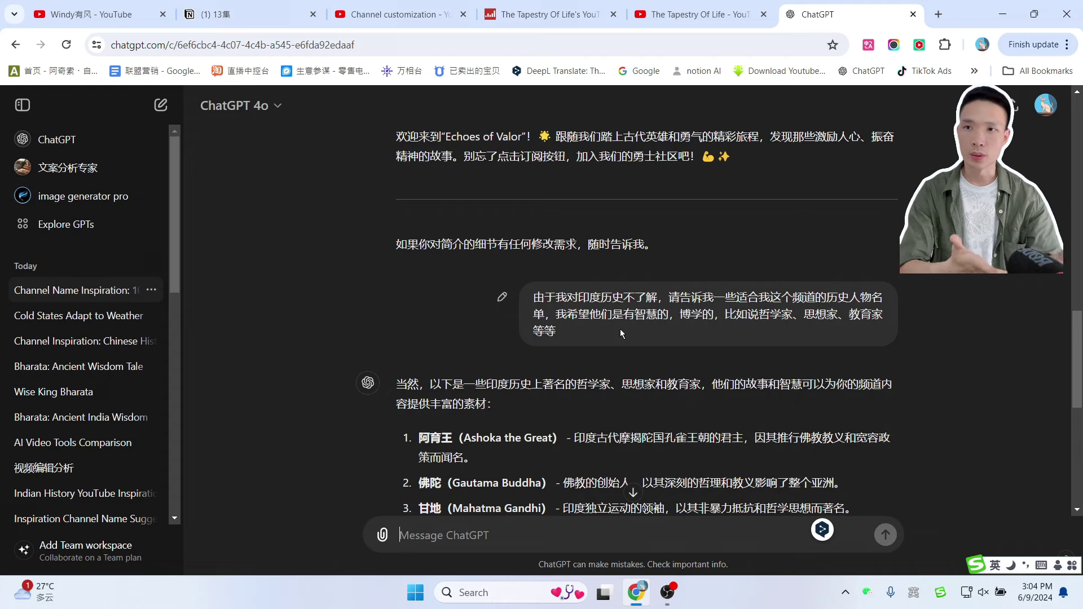
- Review the list of figures and ask ChatGPT in Chinese for a Leonardo Ai text prompt for a channel logo, choosing number 5
scroll(621, 330, "down", 3)
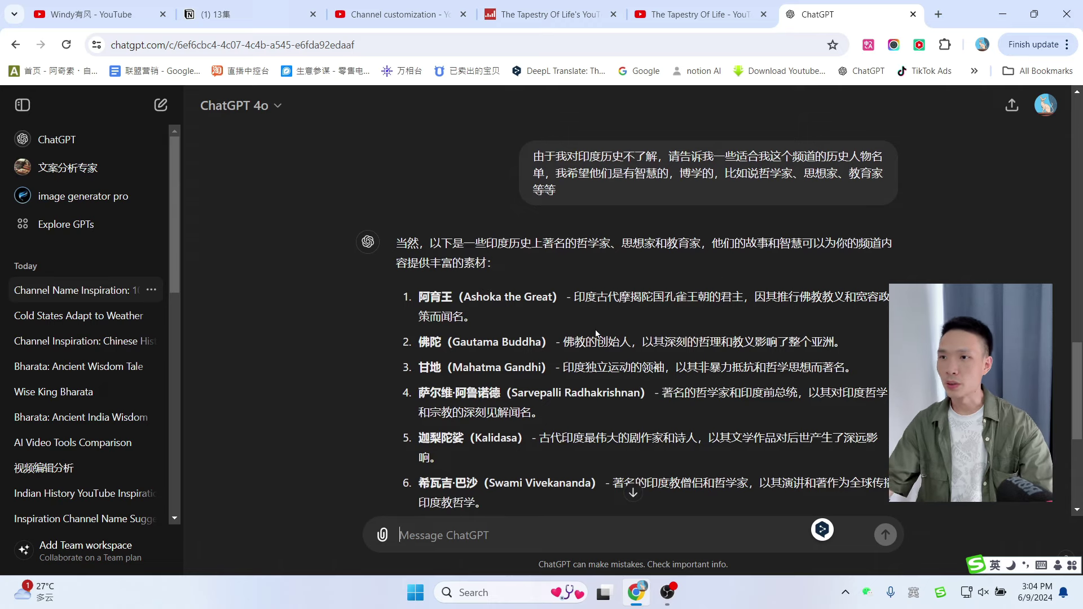
scroll(575, 334, "down", 1)
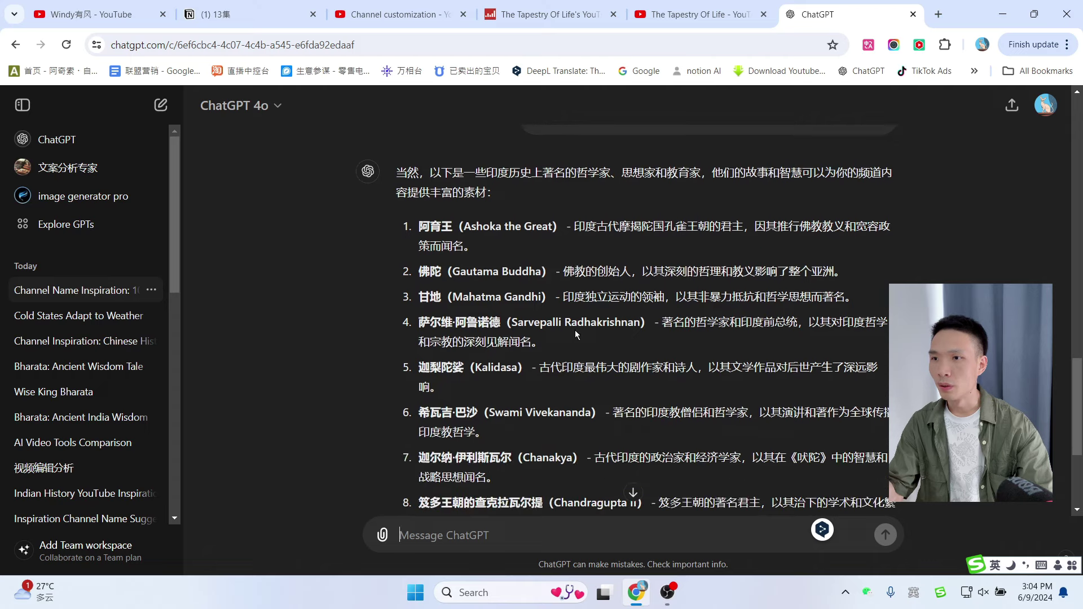
scroll(573, 364, "down", 2)
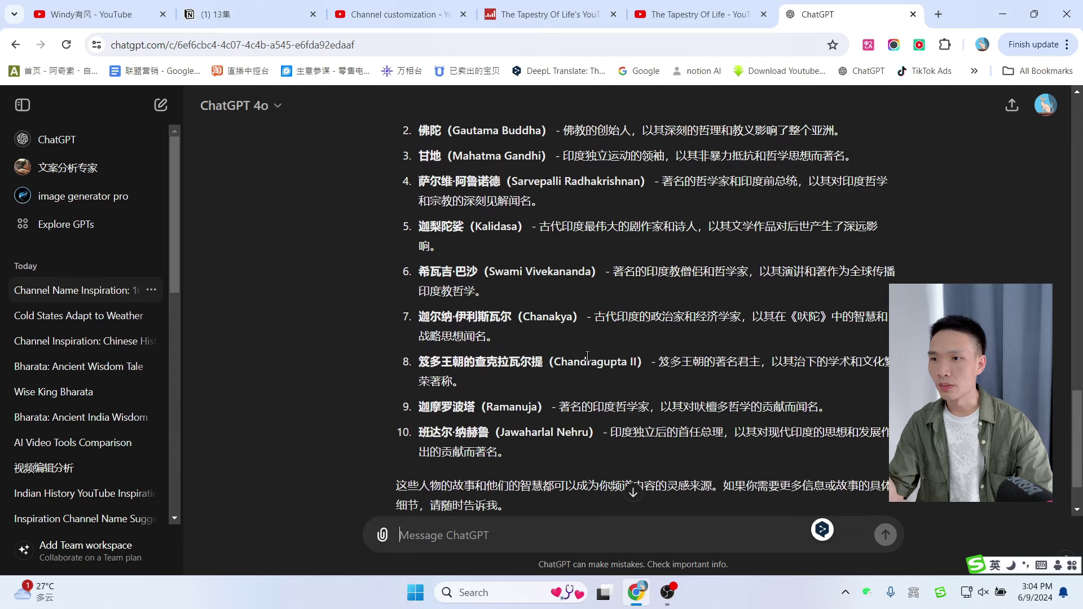
scroll(582, 355, "up", 2)
double_click(441, 367)
scroll(496, 263, "down", 1)
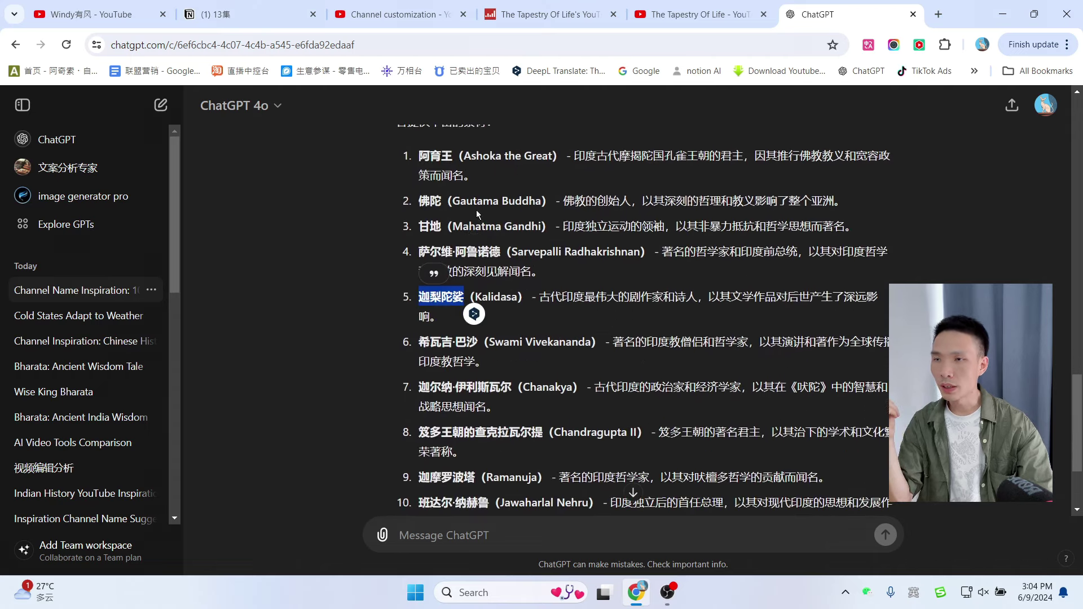
left_click(471, 537)
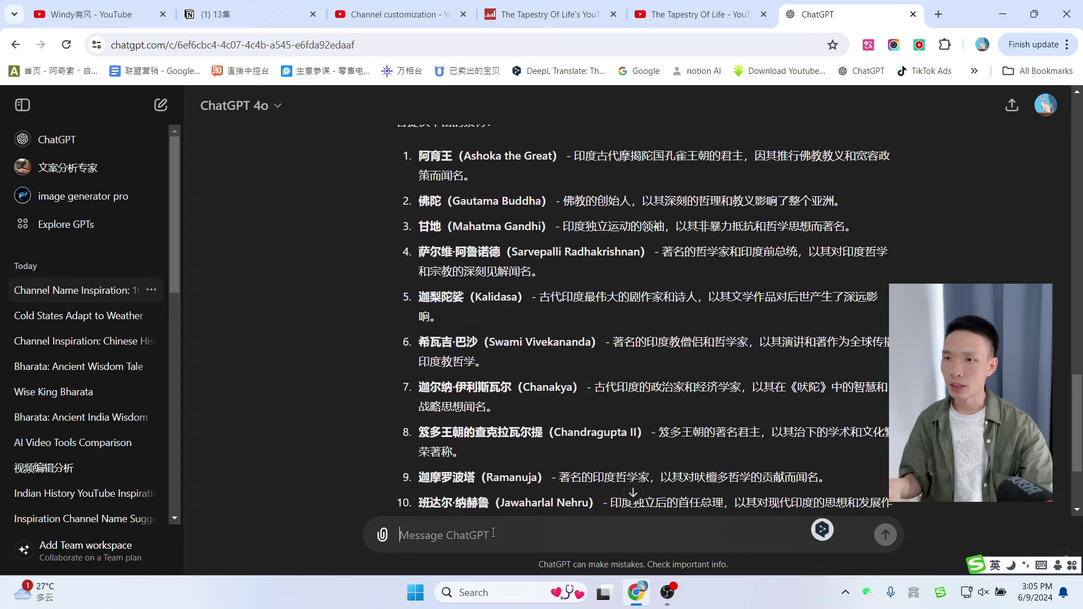
key("ctrl+v")
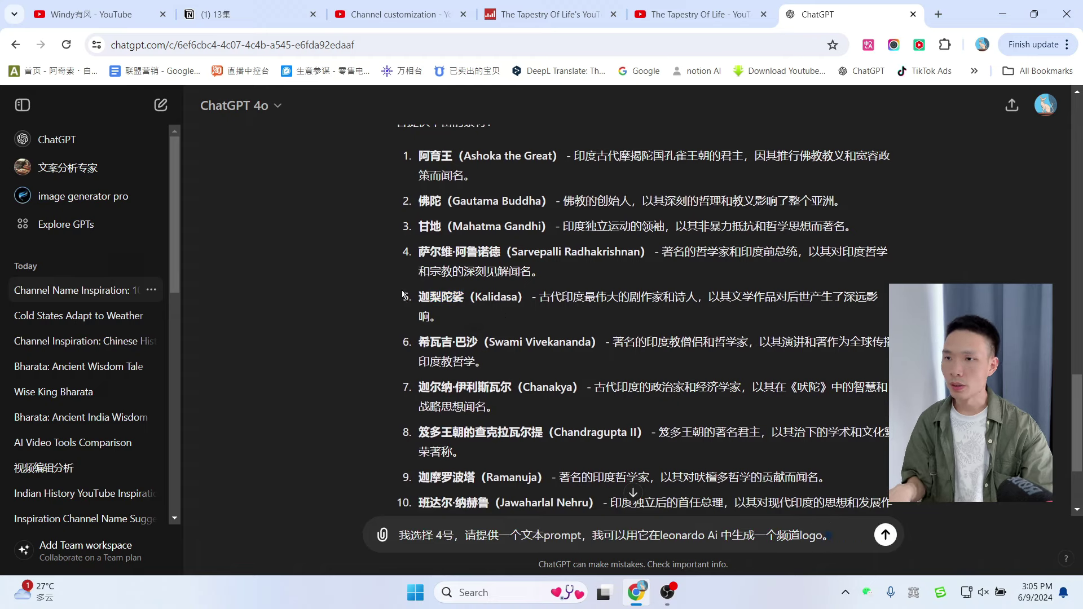
left_click(446, 542)
key("BackSpace")
type("5")
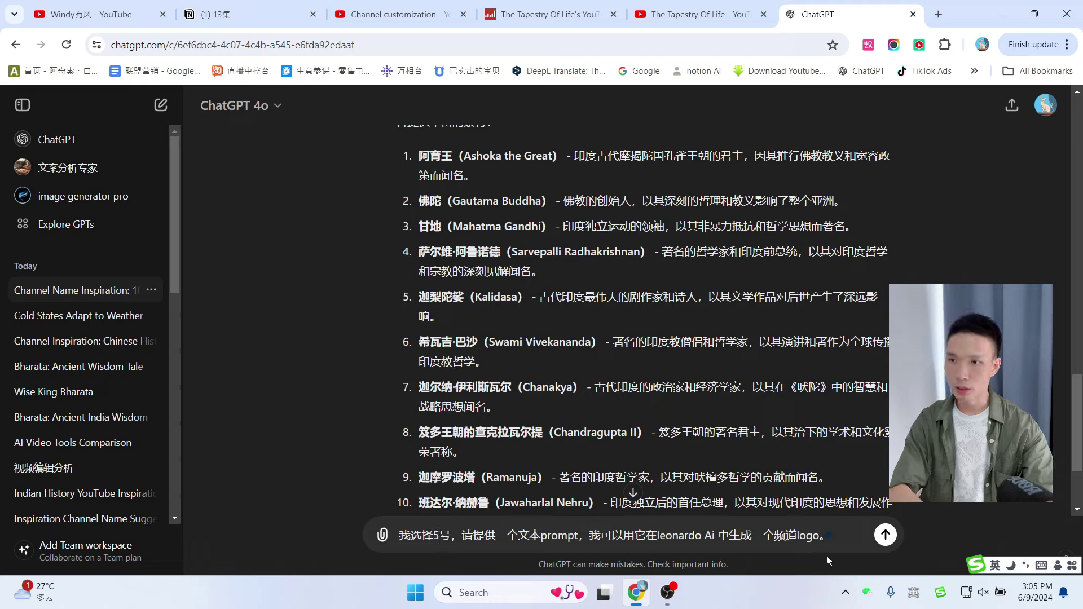
key("Return")
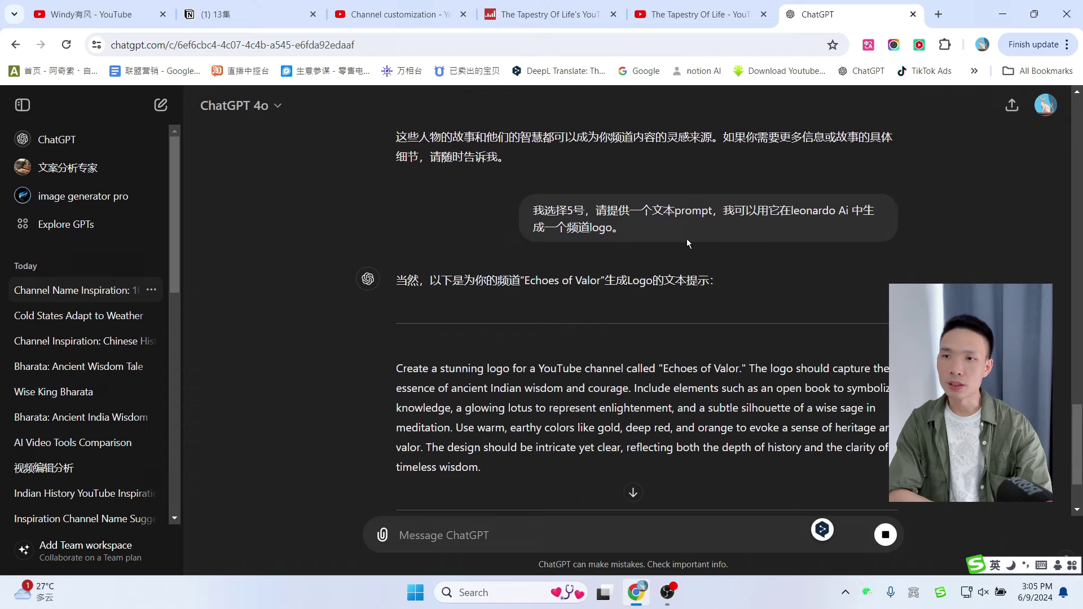
- Read ChatGPT's reply and copy the English logo prompt starting with "Create a stunning logo for a YouTube channel"
scroll(688, 244, "up", 1)
left_click_drag(676, 280, 713, 279)
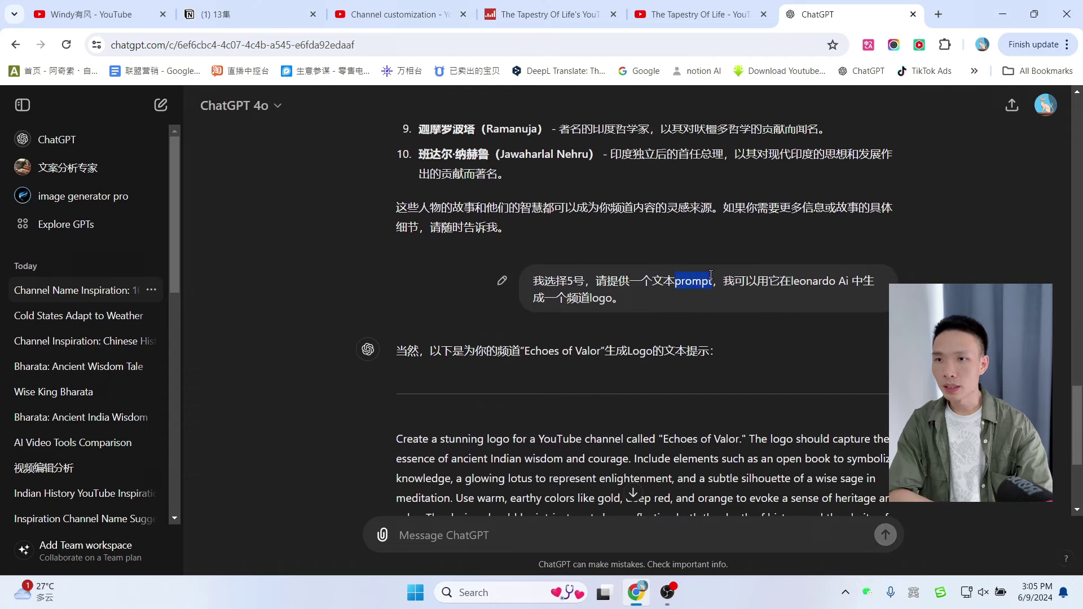
left_click(674, 284)
left_click_drag(675, 281, 713, 279)
left_click(657, 310)
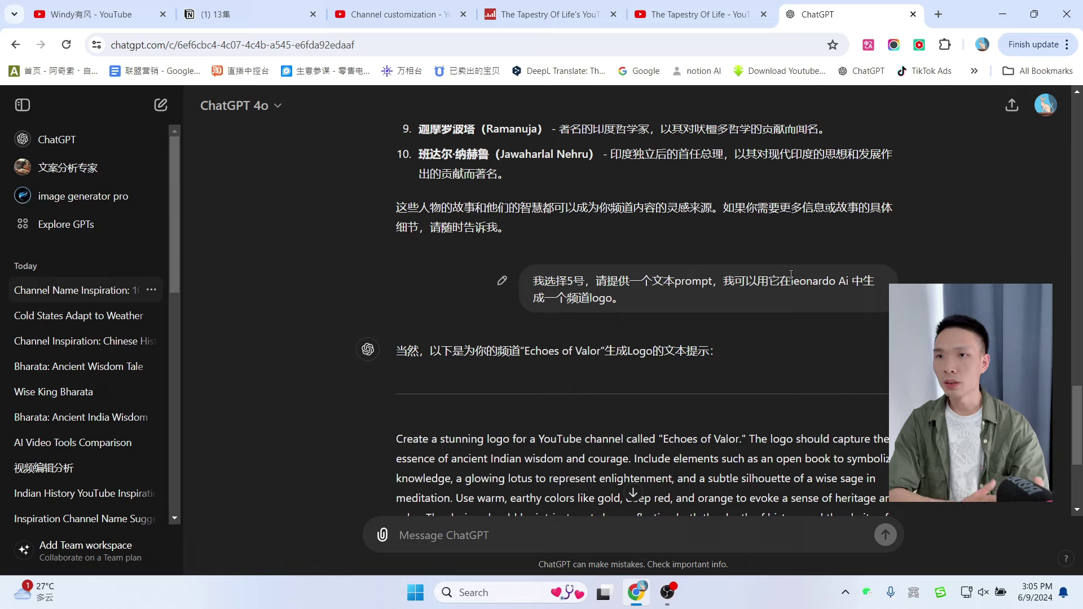
scroll(733, 354, "down", 4)
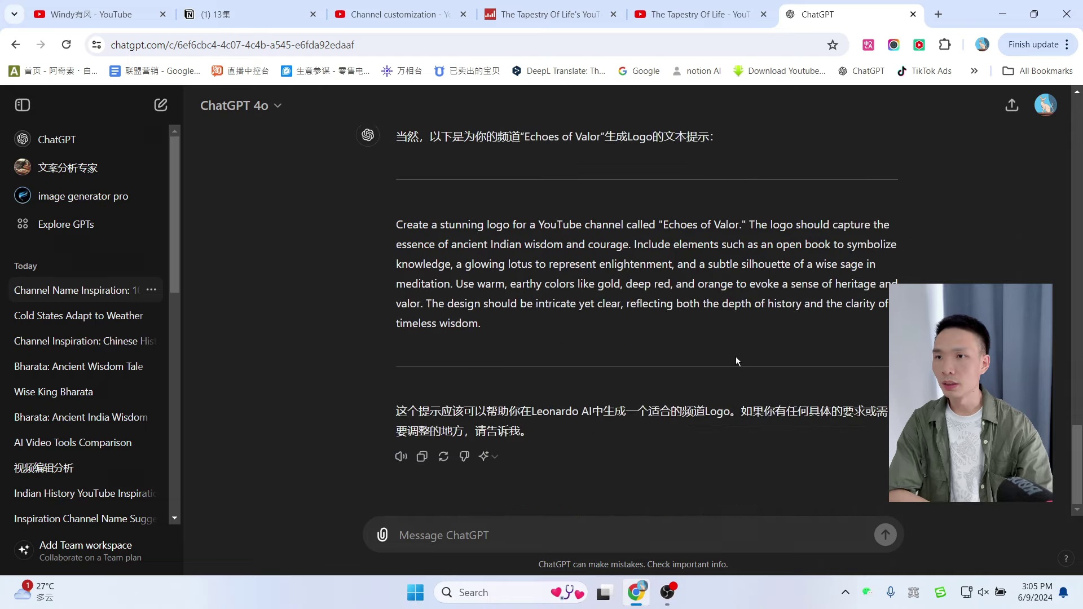
scroll(736, 357, "up", 1)
left_click_drag(397, 298, 478, 386)
key("ctrl+c")
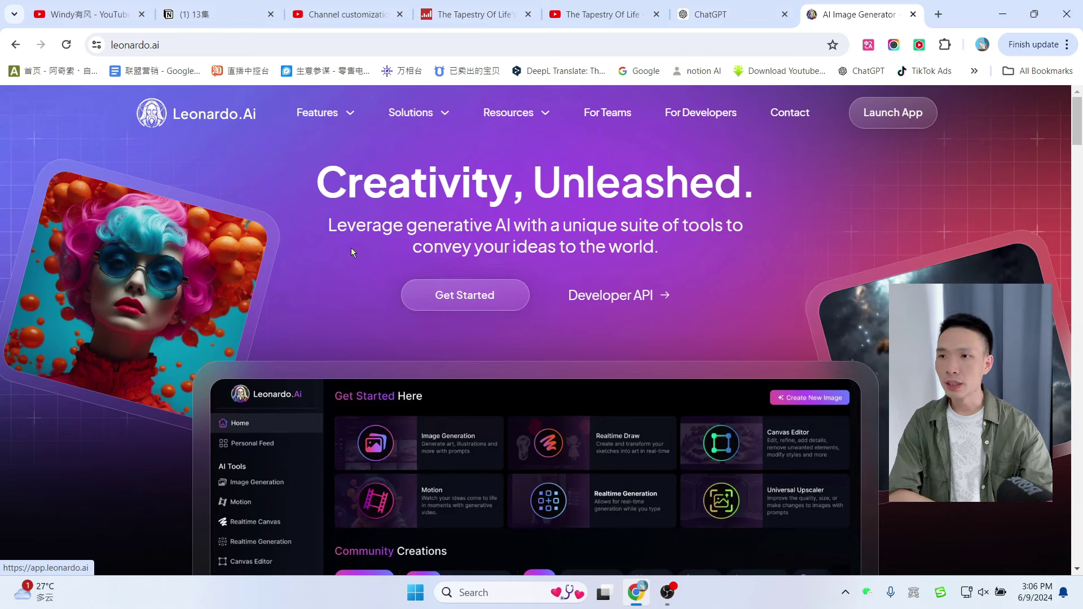
- Get started on the Leonardo.Ai website and sign in with a Google account
left_click(448, 299)
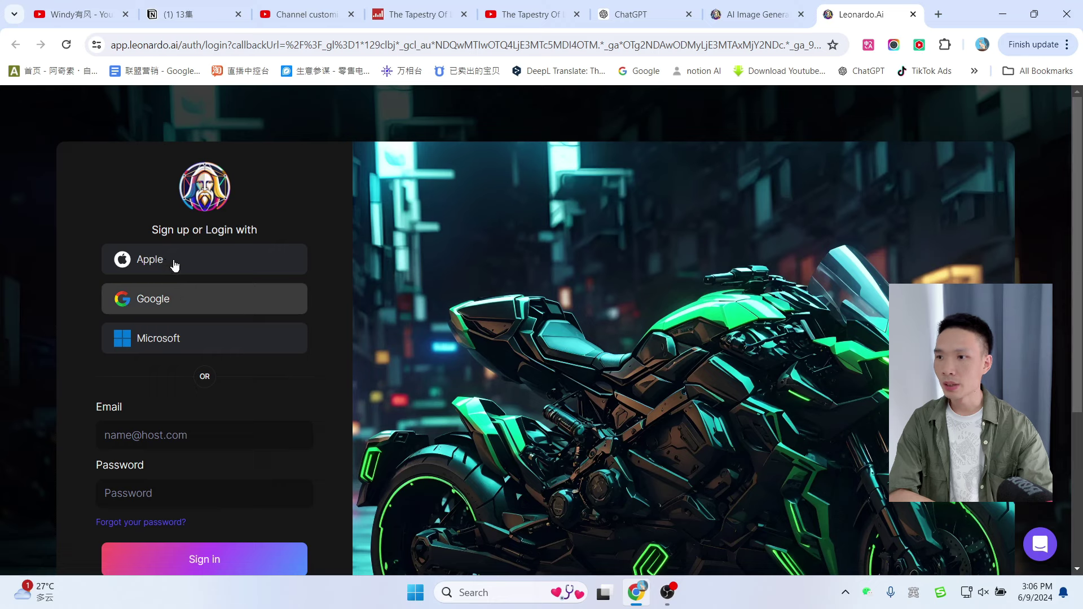
scroll(158, 283, "down", 2)
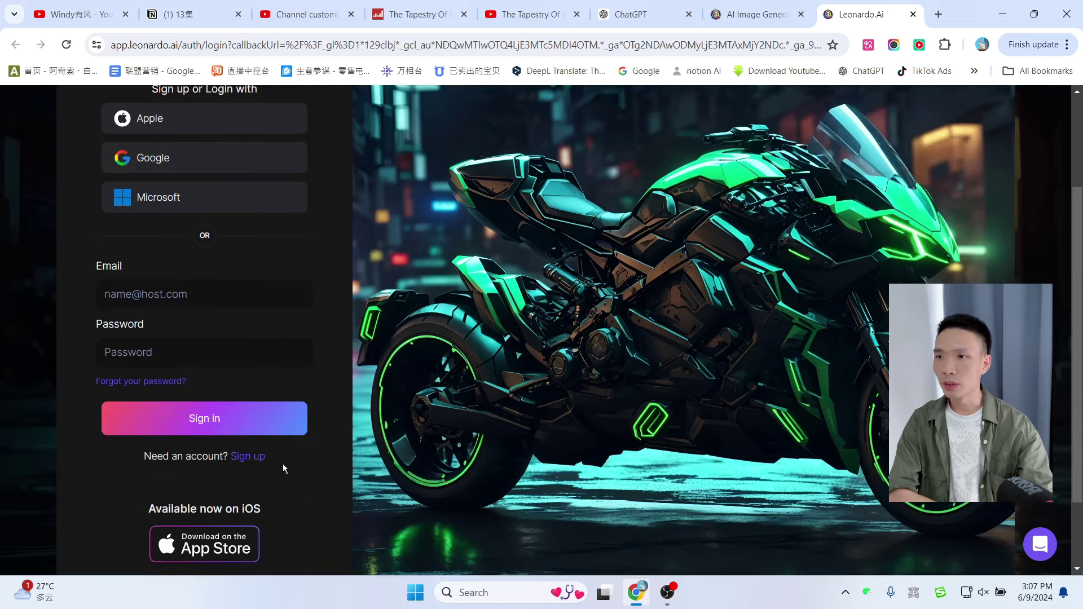
scroll(279, 401, "up", 2)
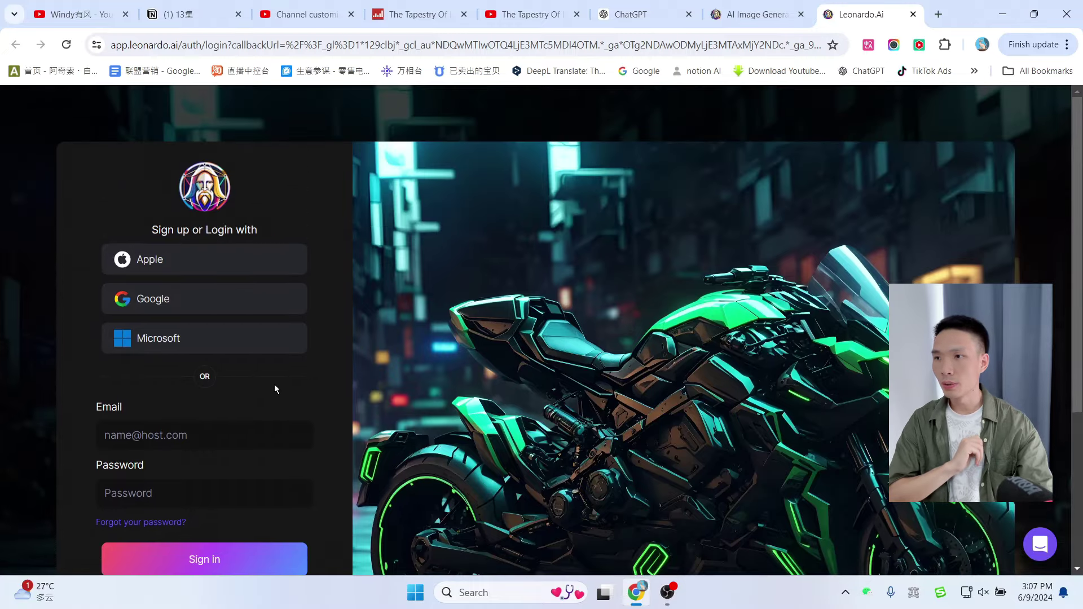
left_click(151, 299)
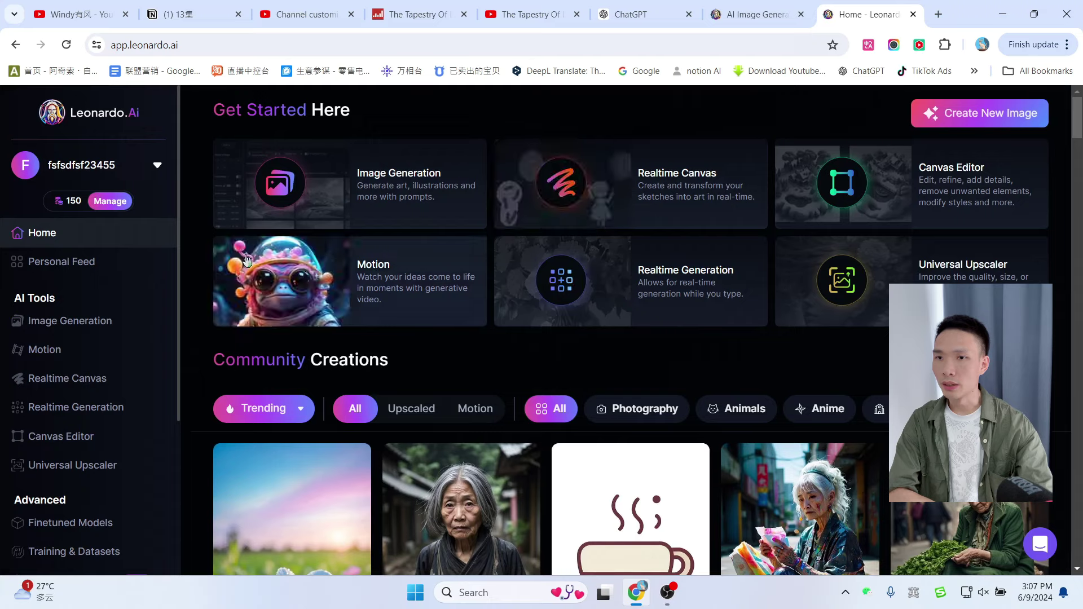
- Look over the Leonardo.Ai home page and start creating a new image
scroll(280, 153, "down", 6)
scroll(281, 153, "up", 6)
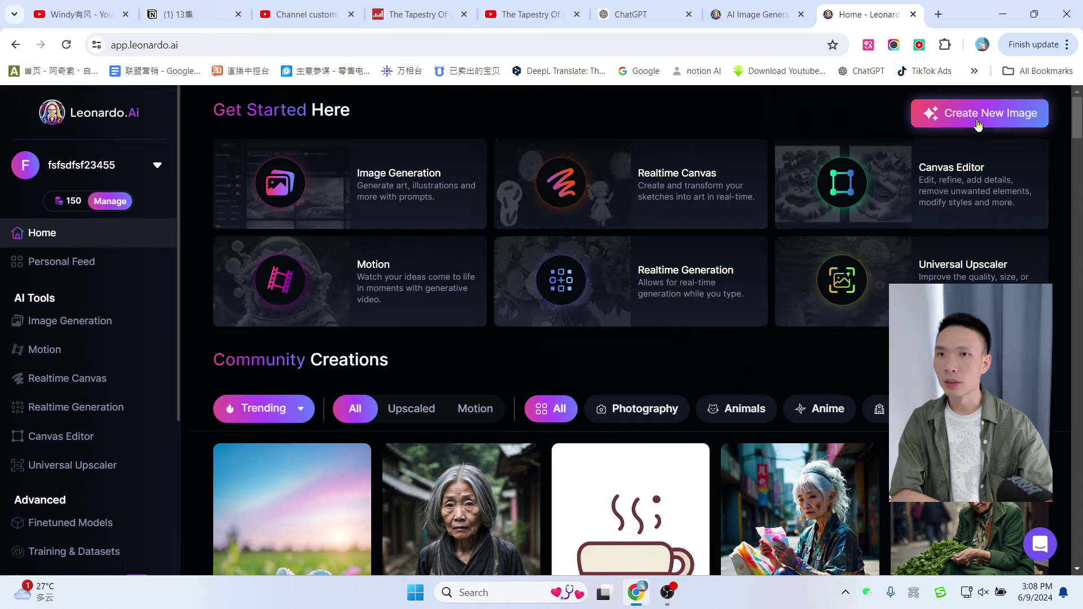
left_click(1022, 125)
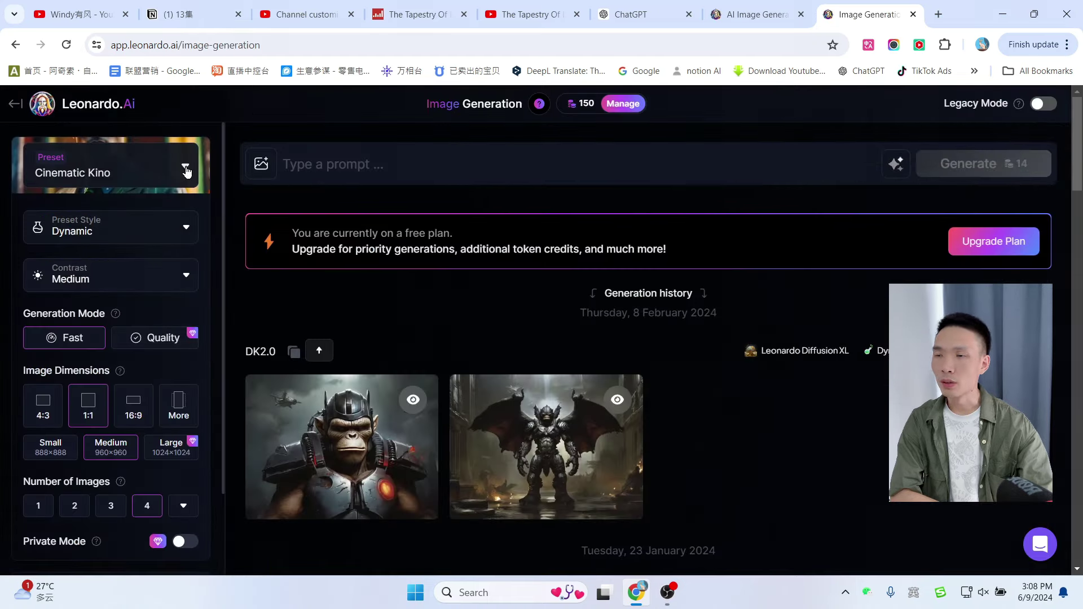
- Browse all platform presets and set the generation preset to Graphic Design
left_click(185, 170)
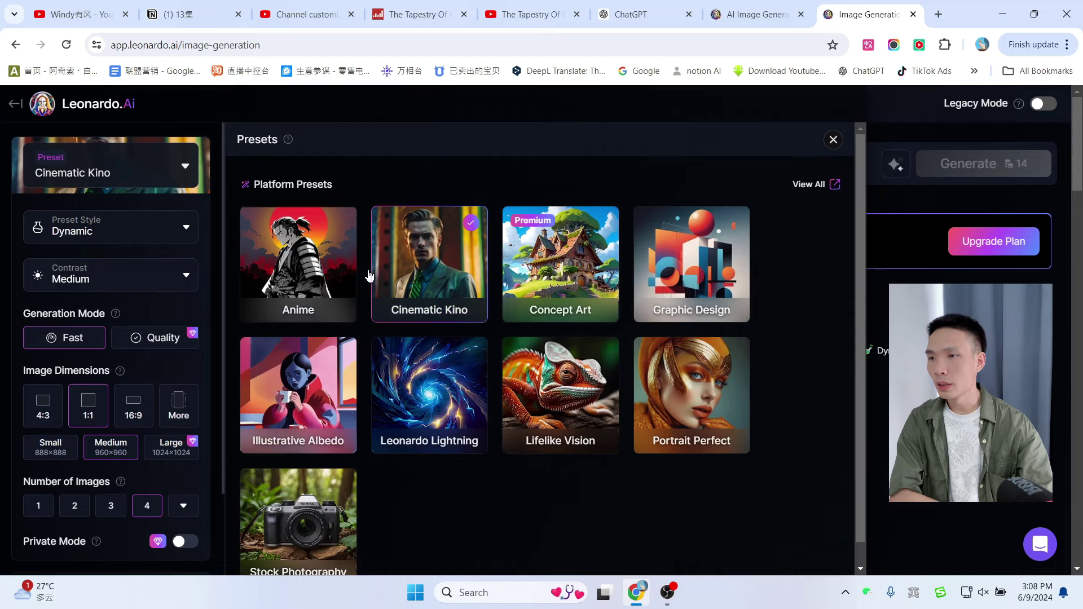
scroll(336, 322, "down", 1)
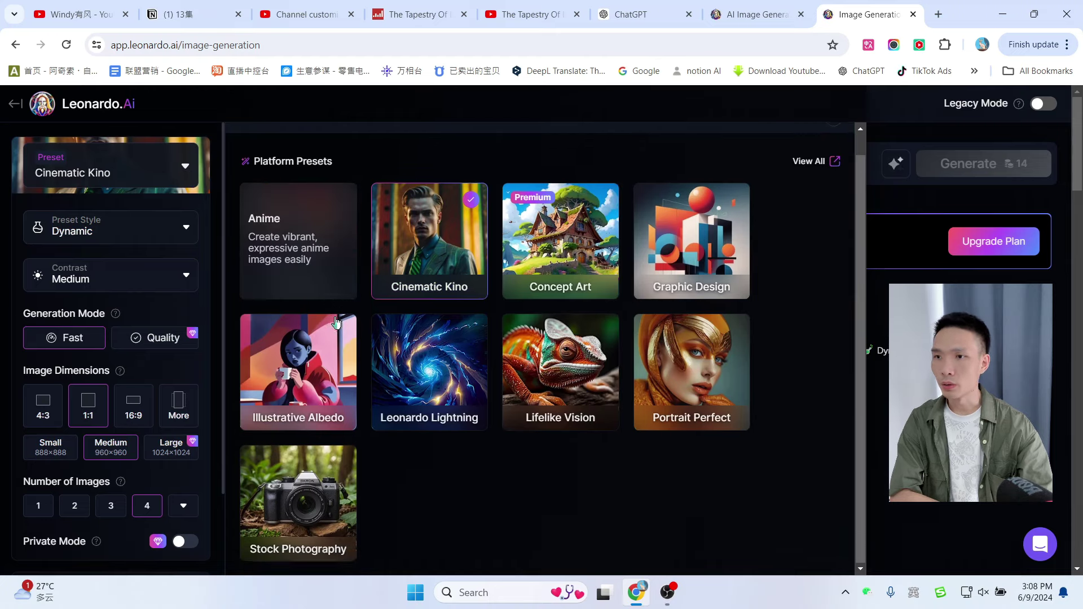
scroll(537, 406, "up", 1)
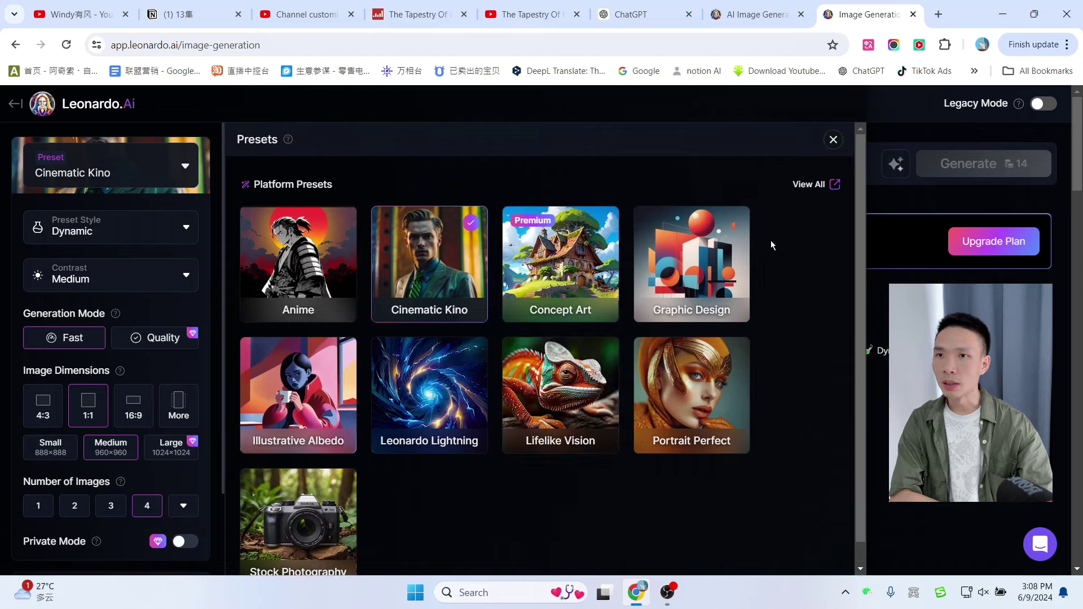
left_click(806, 188)
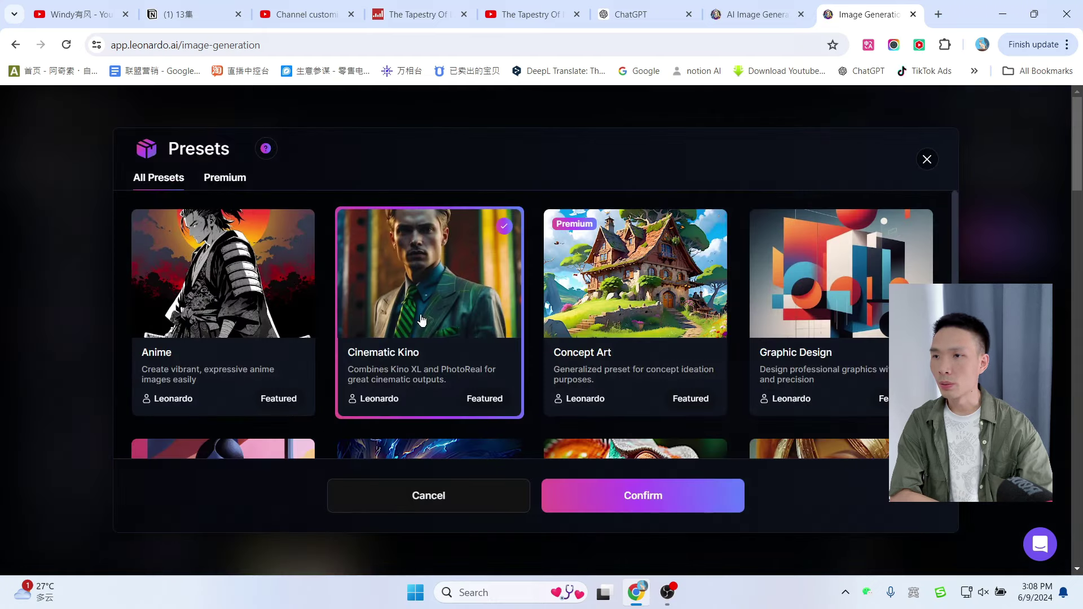
scroll(844, 316, "down", 1)
scroll(846, 318, "up", 1)
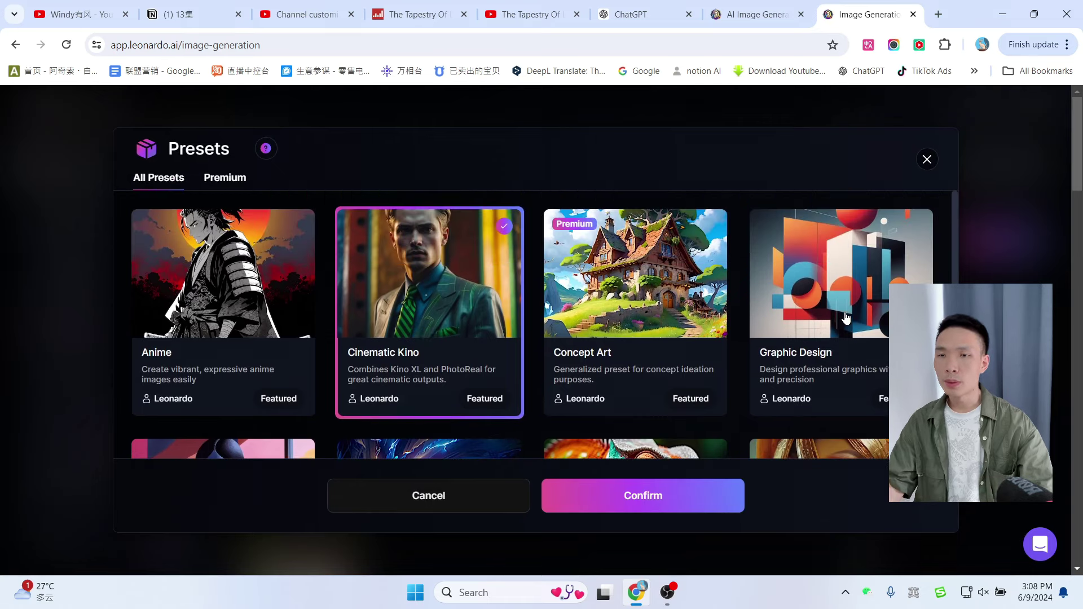
left_click(857, 299)
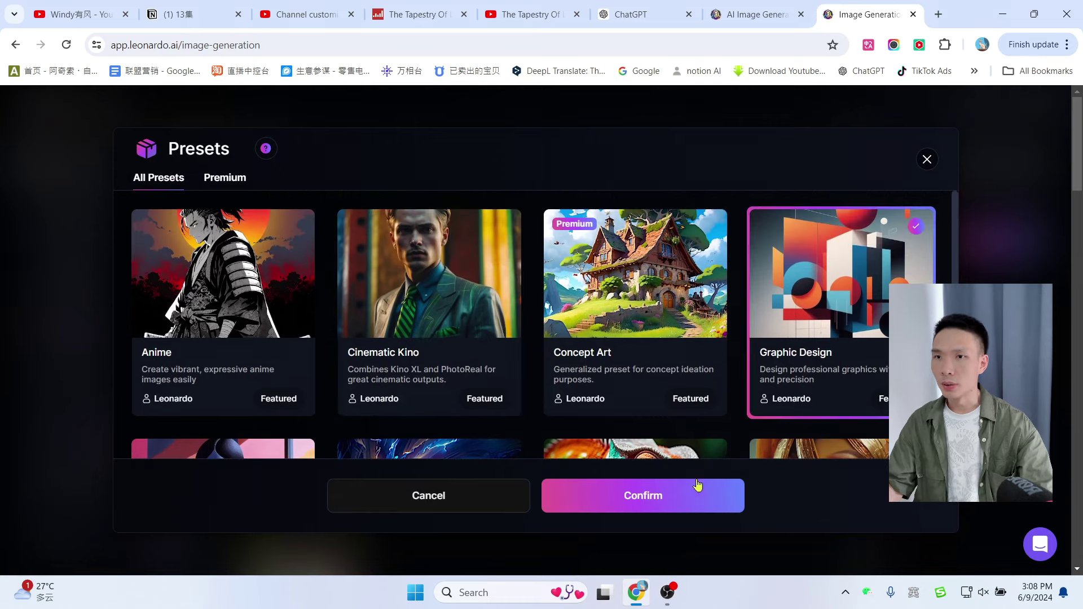
left_click(634, 505)
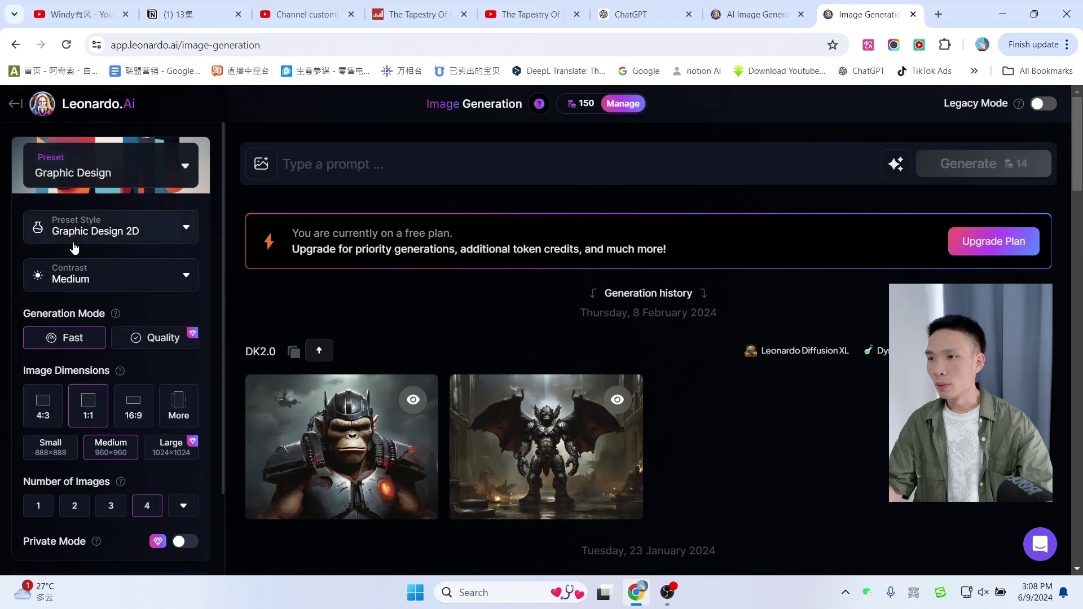
- Review the contrast, image dimensions and number of images settings for the logo generation
scroll(182, 301, "down", 1)
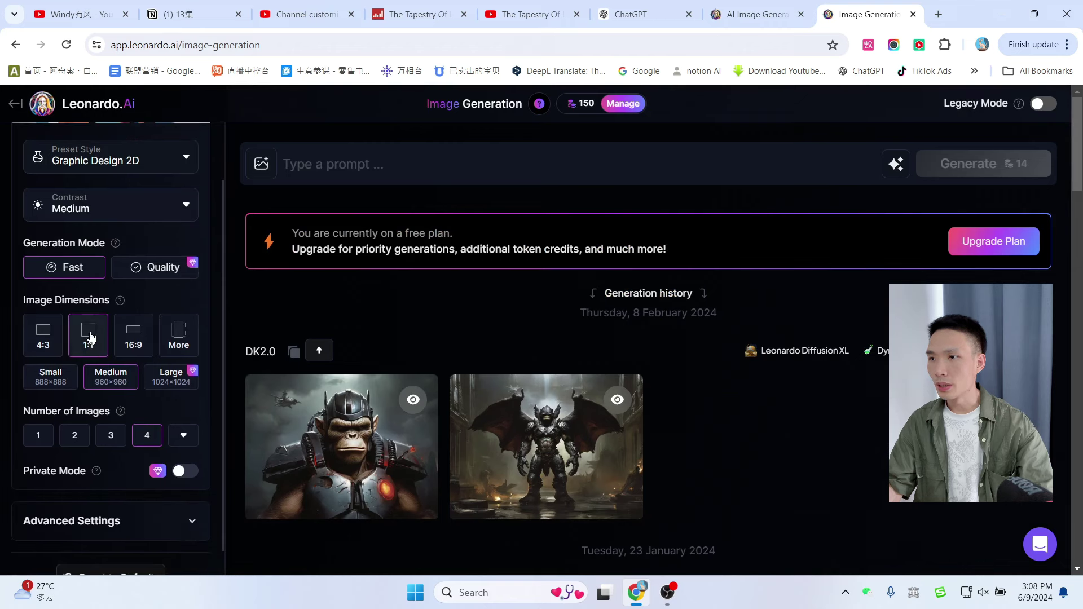
left_click(129, 201)
left_click(128, 202)
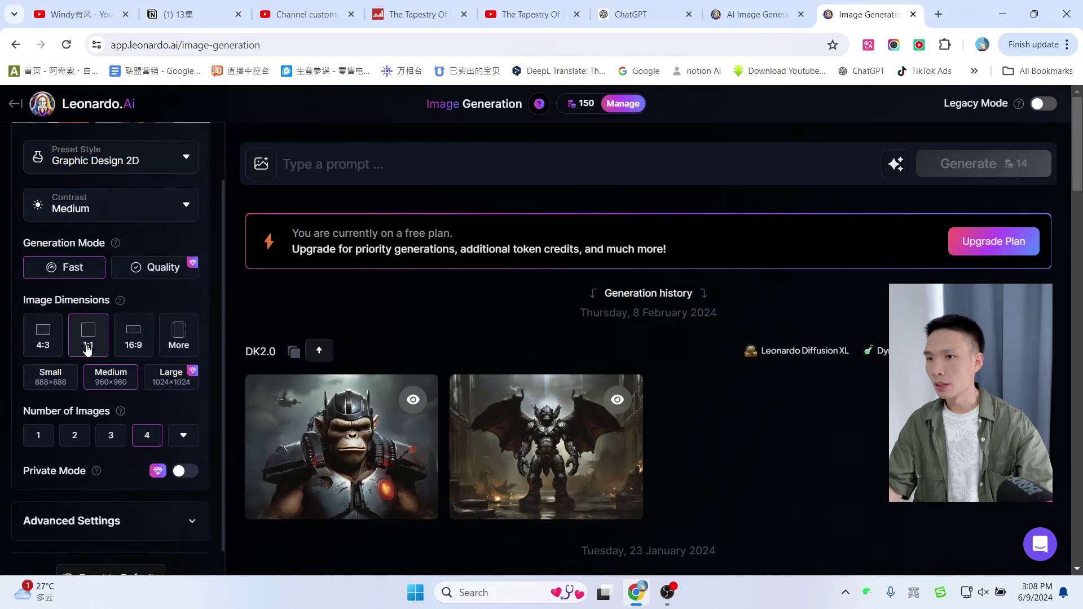
scroll(73, 334, "down", 1)
scroll(512, 258, "down", 1)
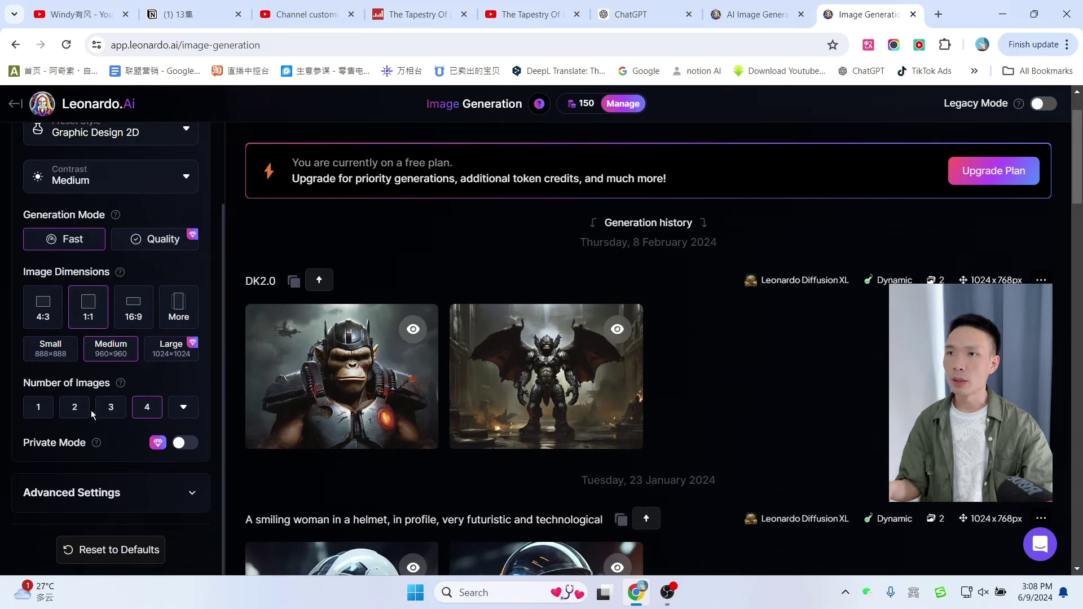
scroll(512, 258, "up", 1)
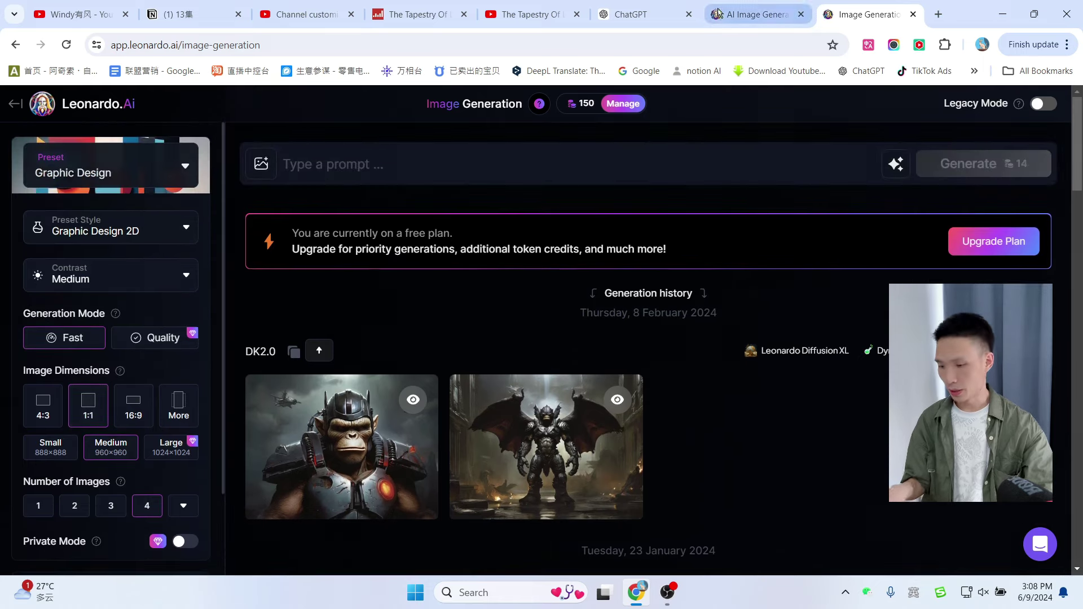
- Paste the ChatGPT logo prompt starting with "Create a stunning logo for a YouTube channel" as the Leonardo.Ai prompt and generate the images
left_click(631, 15)
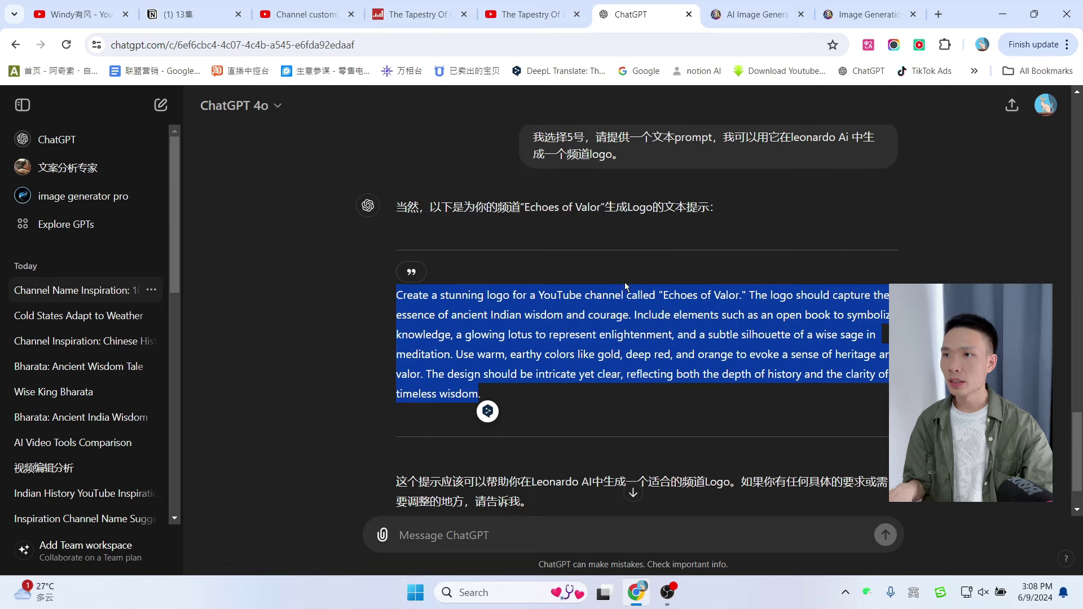
left_click(869, 15)
left_click(426, 156)
key("ctrl+v")
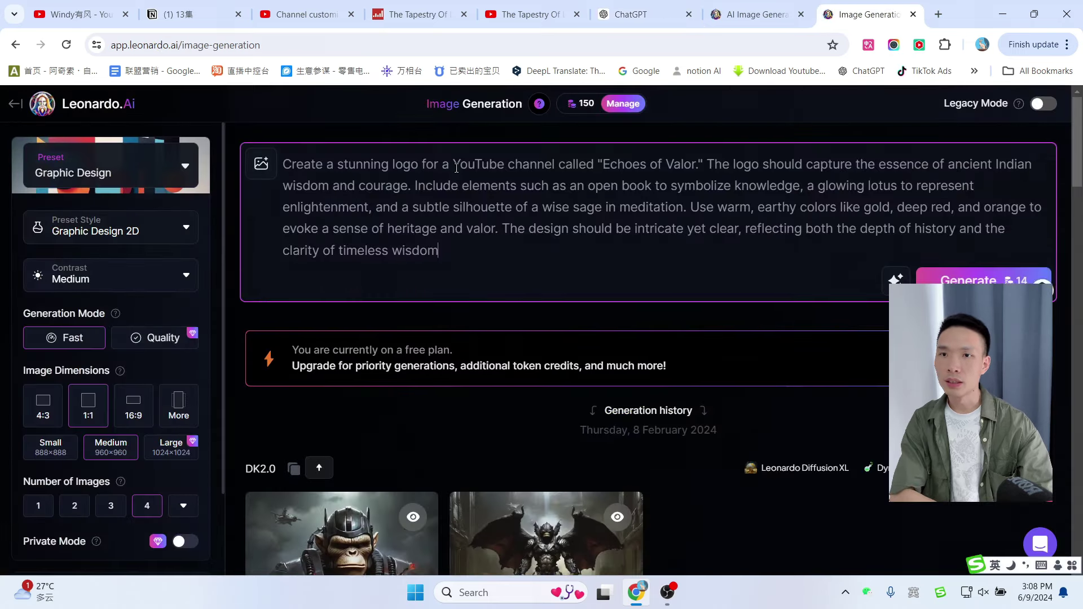
left_click(1033, 283)
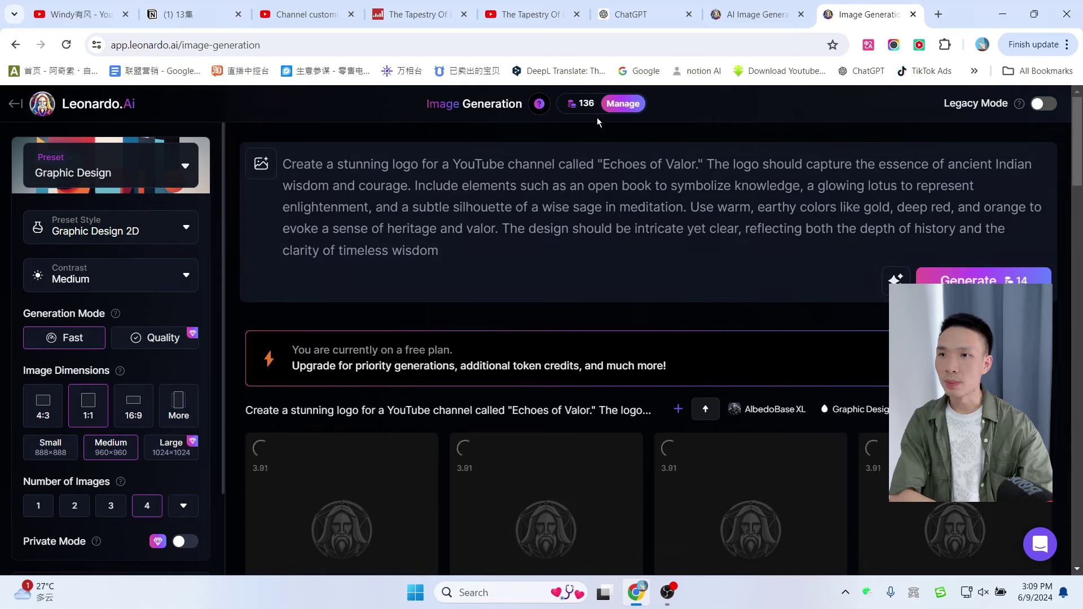
- Examine the generated logos and the model choices in the advanced settings
scroll(66, 320, "down", 9)
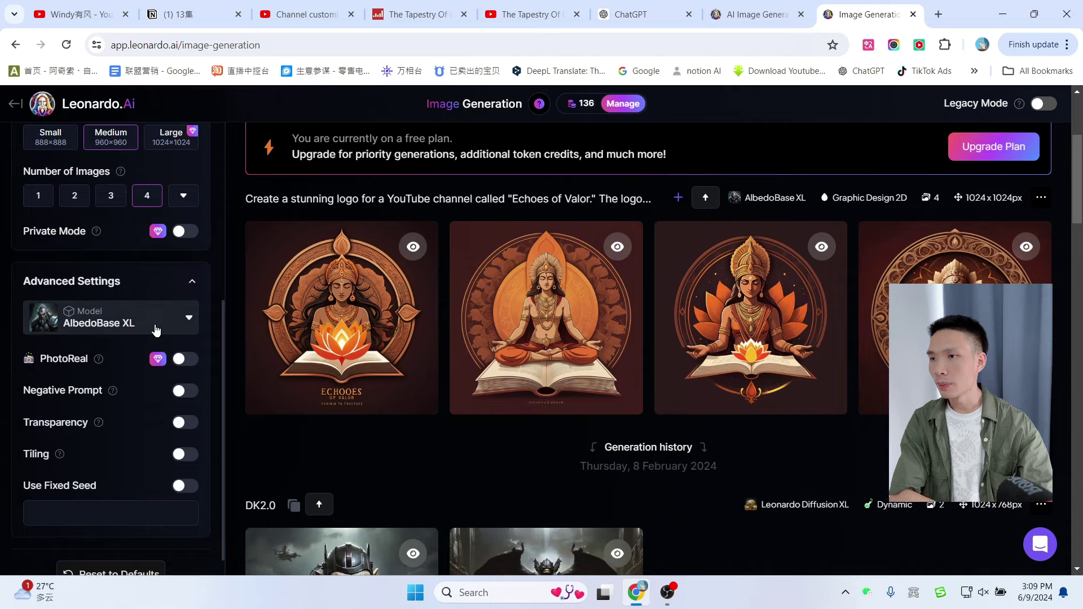
left_click(151, 326)
scroll(145, 418, "down", 3)
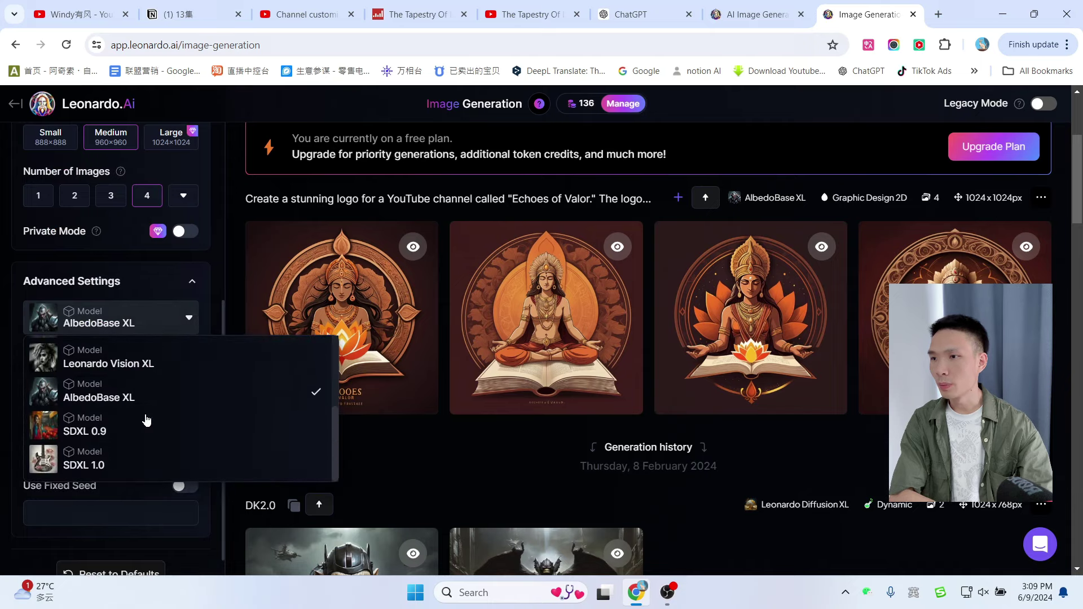
scroll(146, 419, "up", 3)
left_click(192, 283)
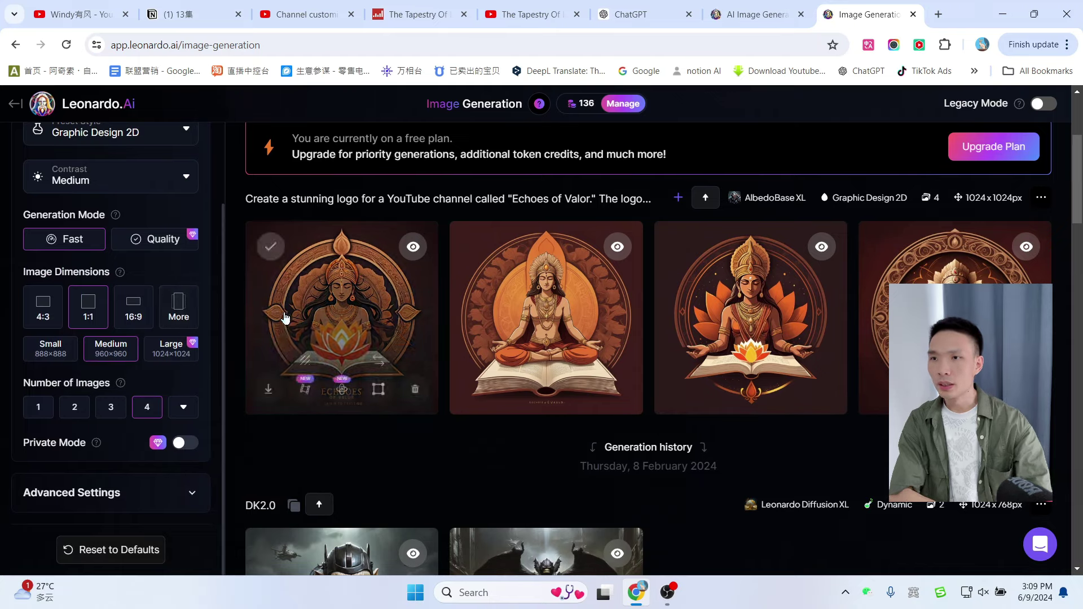
scroll(827, 379, "up", 1)
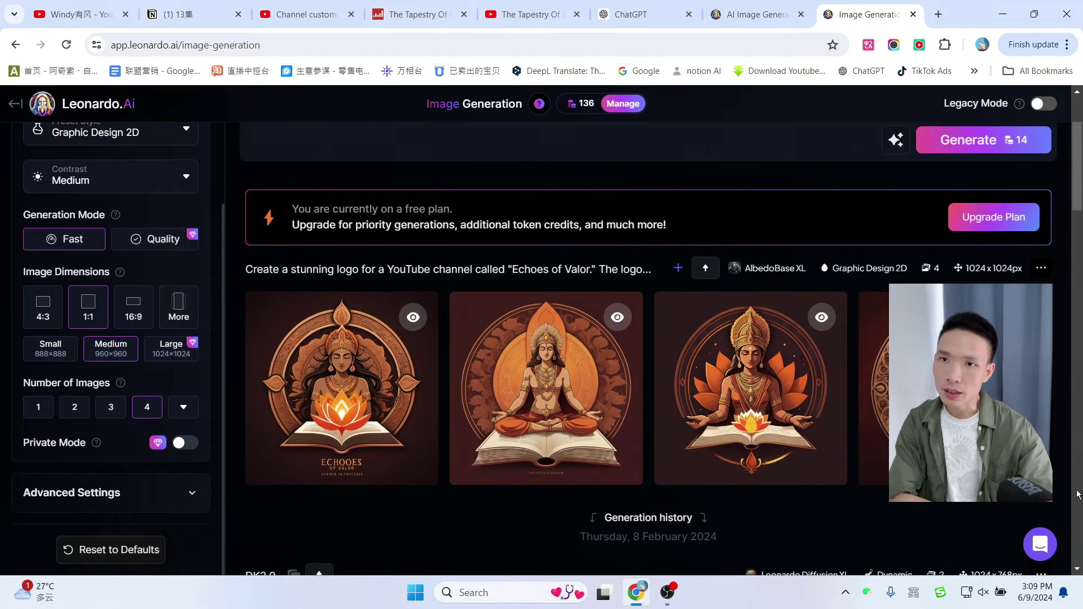
scroll(1075, 476, "down", 1)
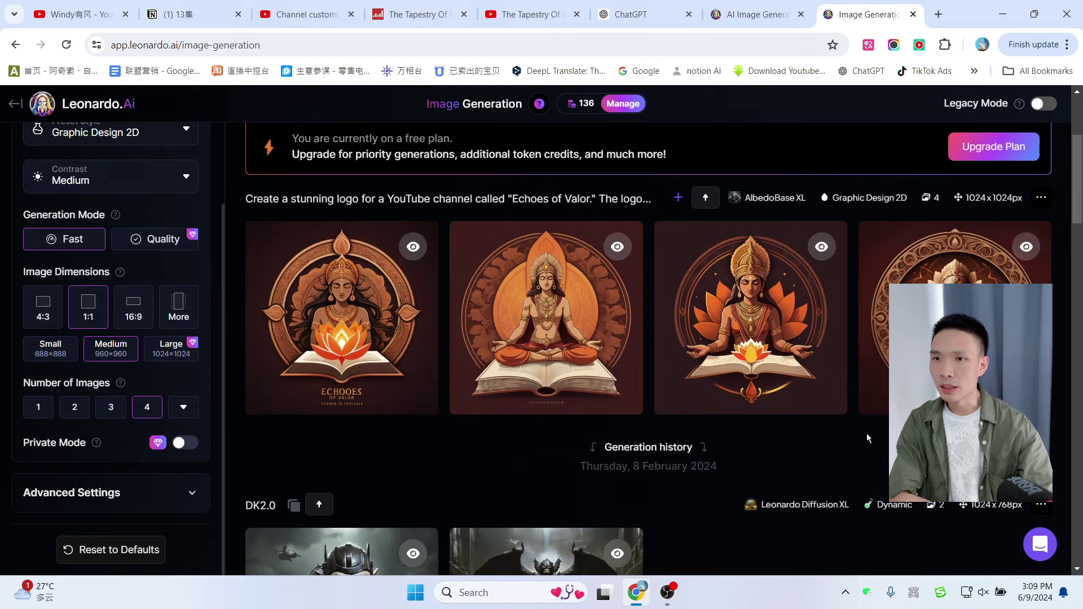
- Download the third logo, the meditating figure above an open book with a lotus, and generate another set from the same prompt
left_click(718, 306)
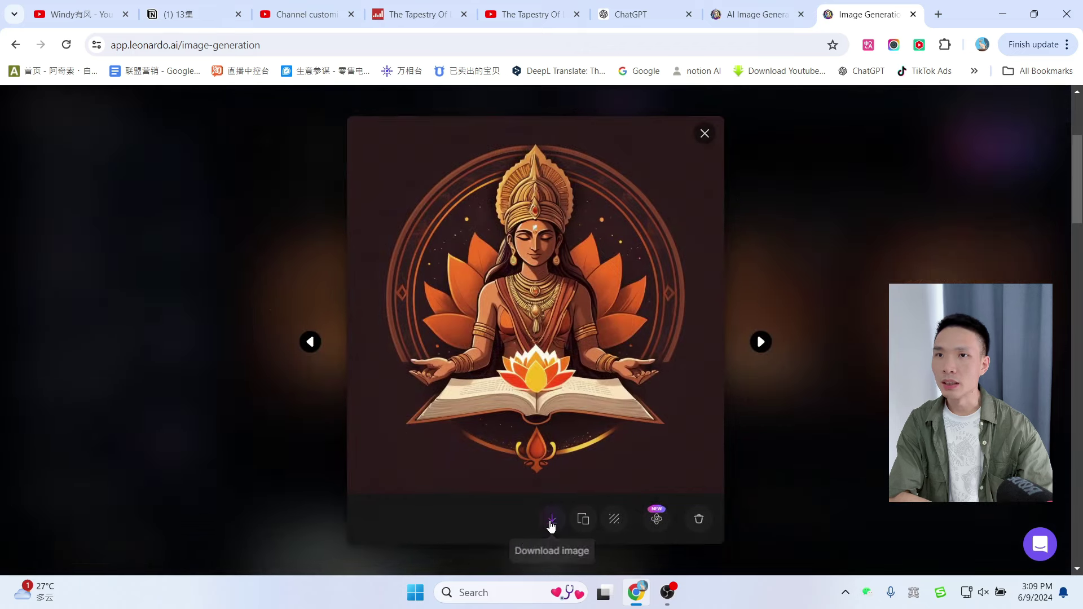
left_click(552, 520)
left_click(705, 134)
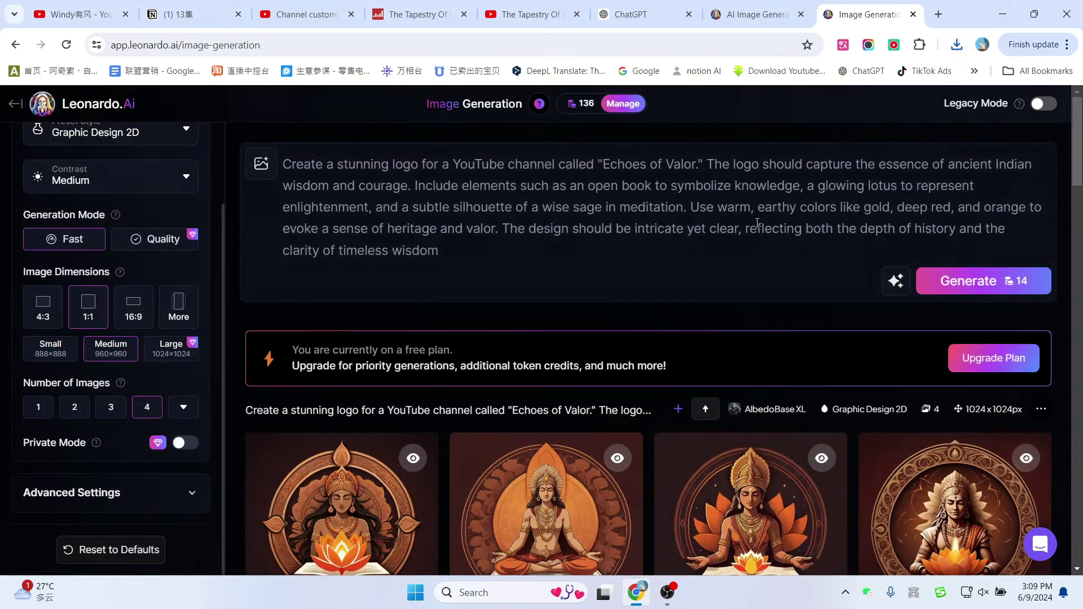
left_click(974, 281)
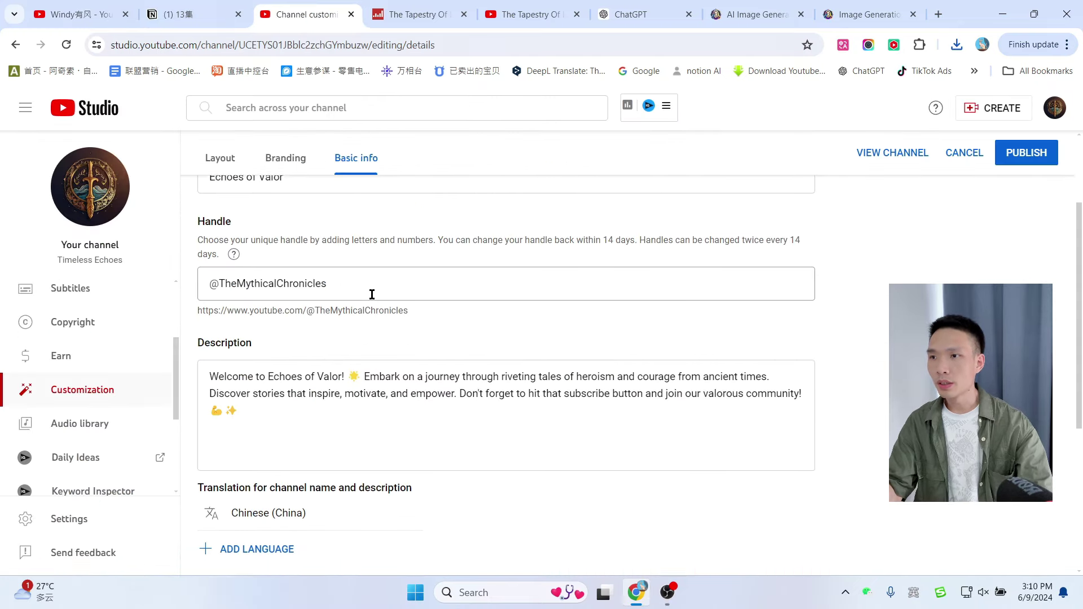
- Check the Echoes of Valor channel's basic info in YouTube Studio and publish the changes
scroll(372, 294, "up", 2)
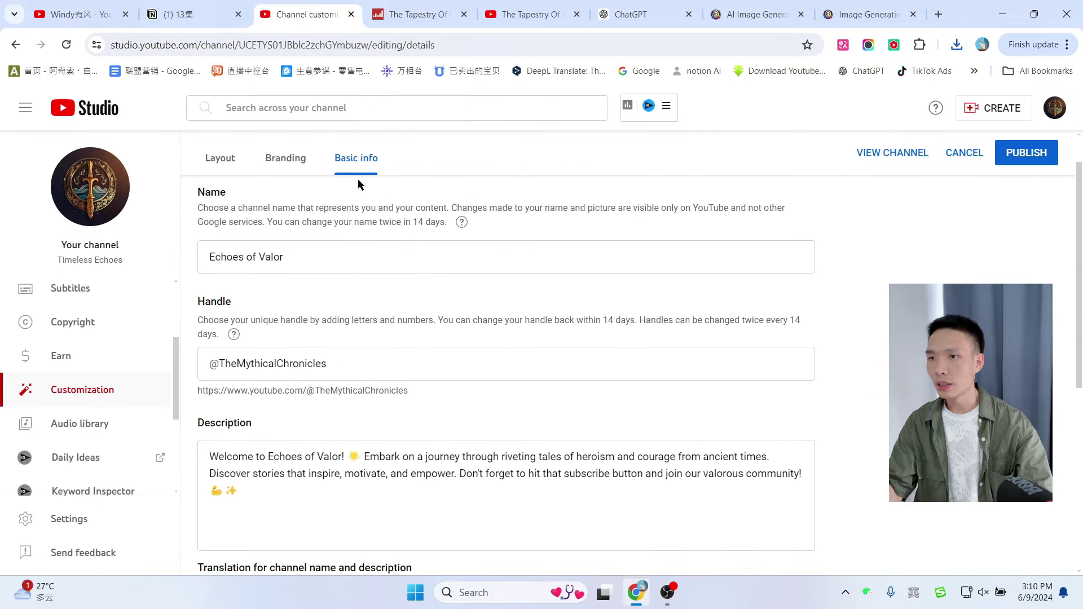
scroll(353, 307, "down", 6)
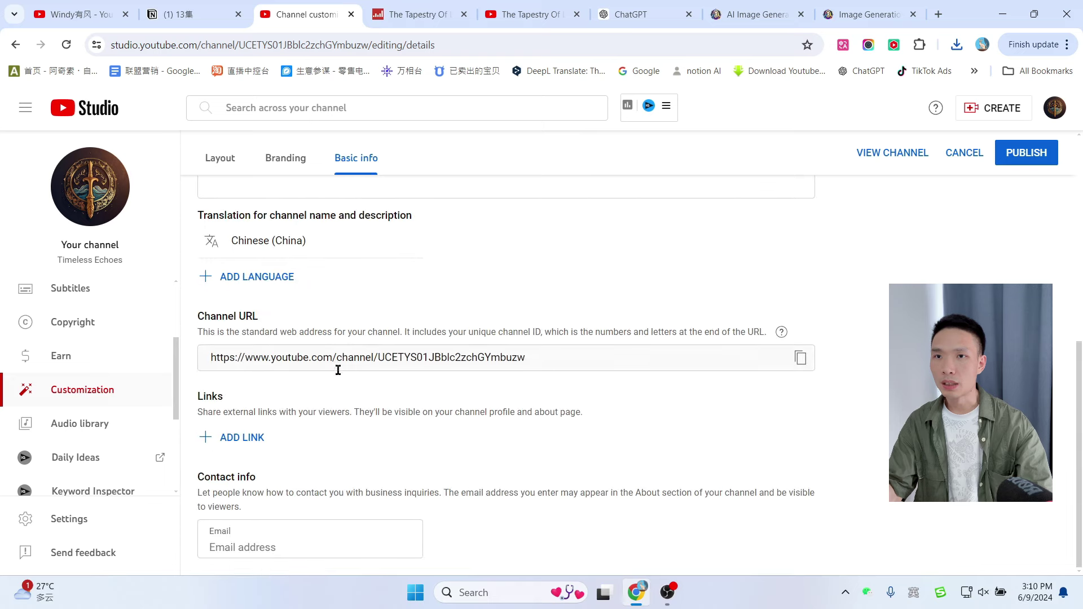
left_click(1026, 157)
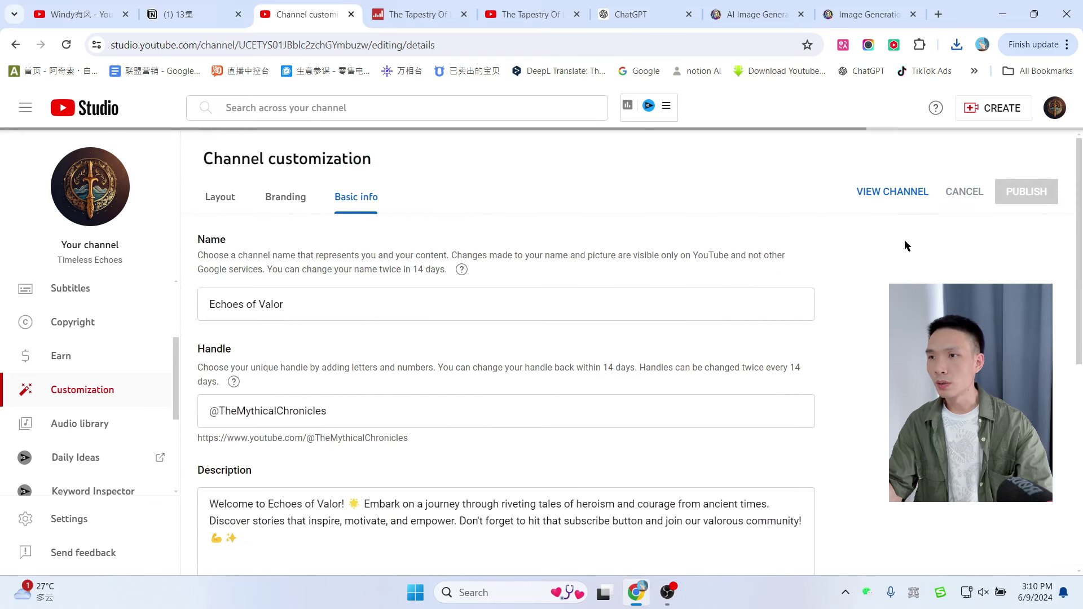
- Replace the channel's profile picture in the branding settings with the downloaded logo, keeping the default crop
left_click(281, 202)
left_click(452, 344)
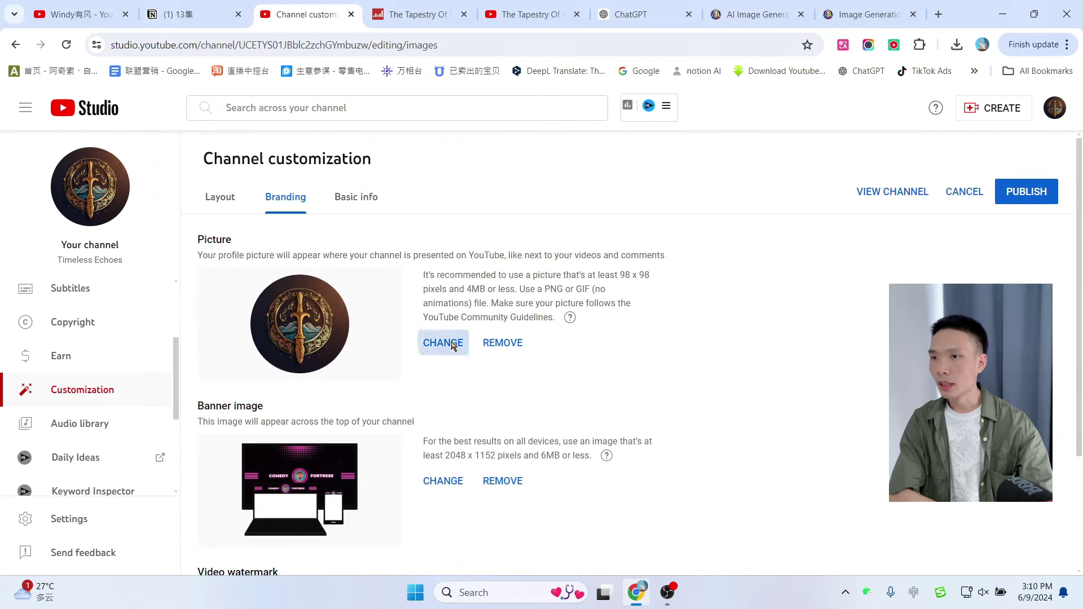
double_click(416, 353)
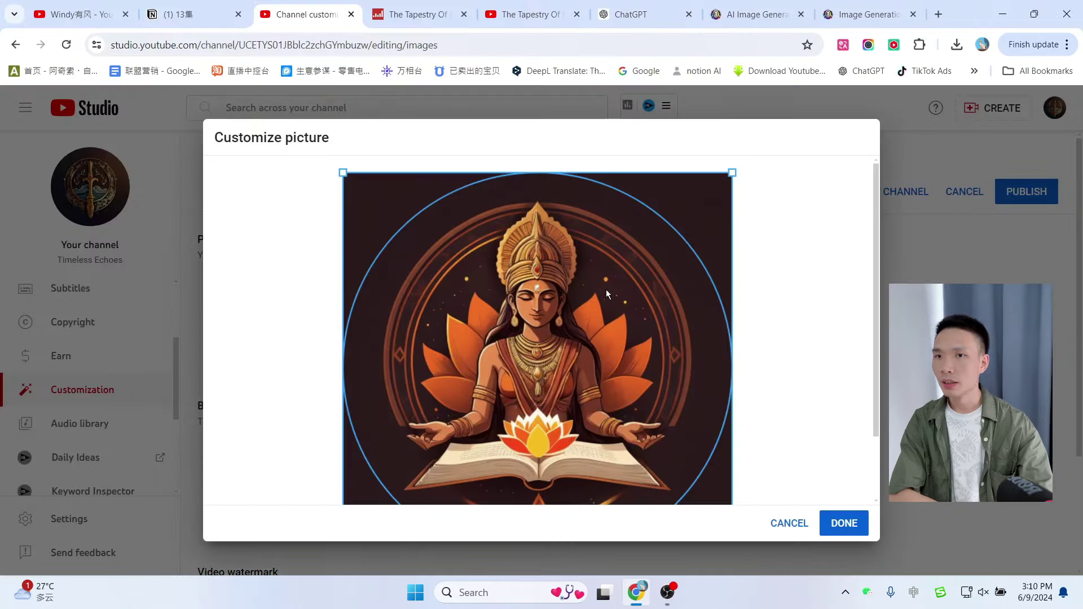
left_click(837, 521)
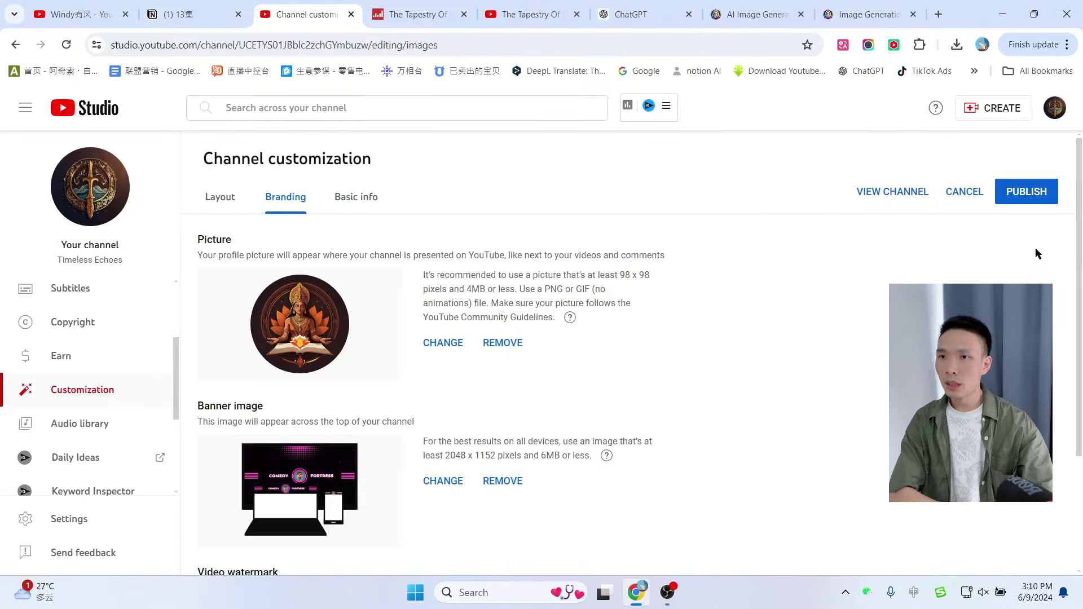
- Switch to ChatGPT and ask it for a banner prompt with "请提供一个文本prompt，我用来生成banner"
key("ctrl+6")
left_click(672, 545)
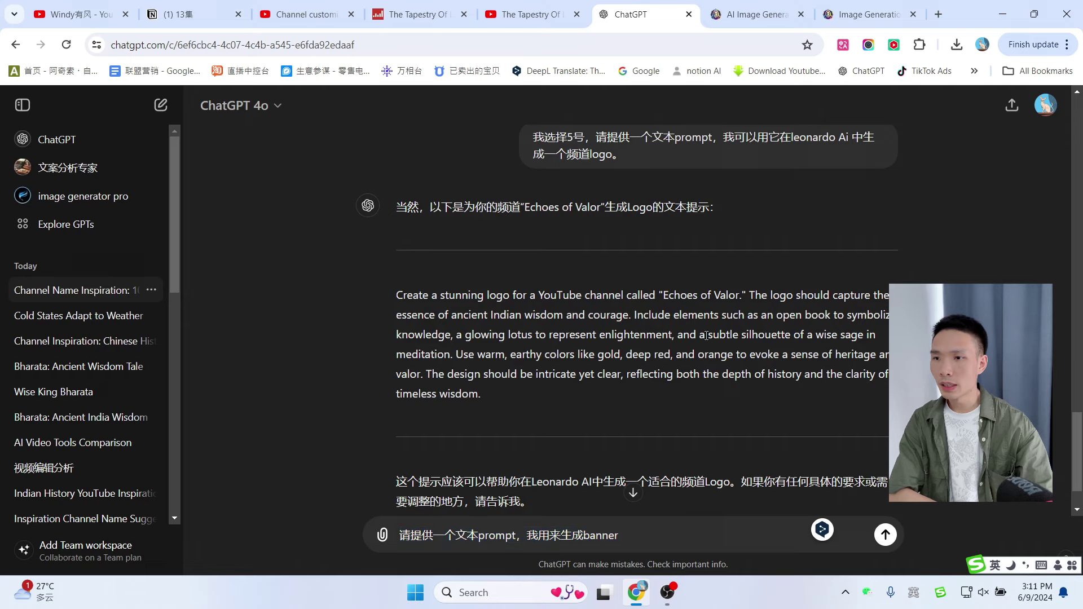
scroll(700, 347, "down", 2)
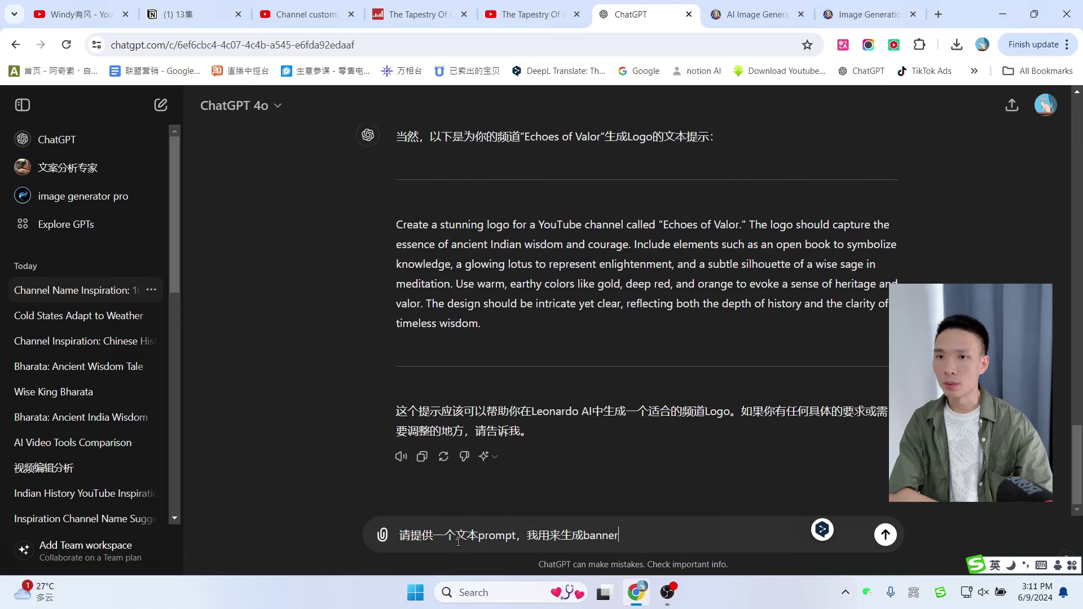
left_click(885, 535)
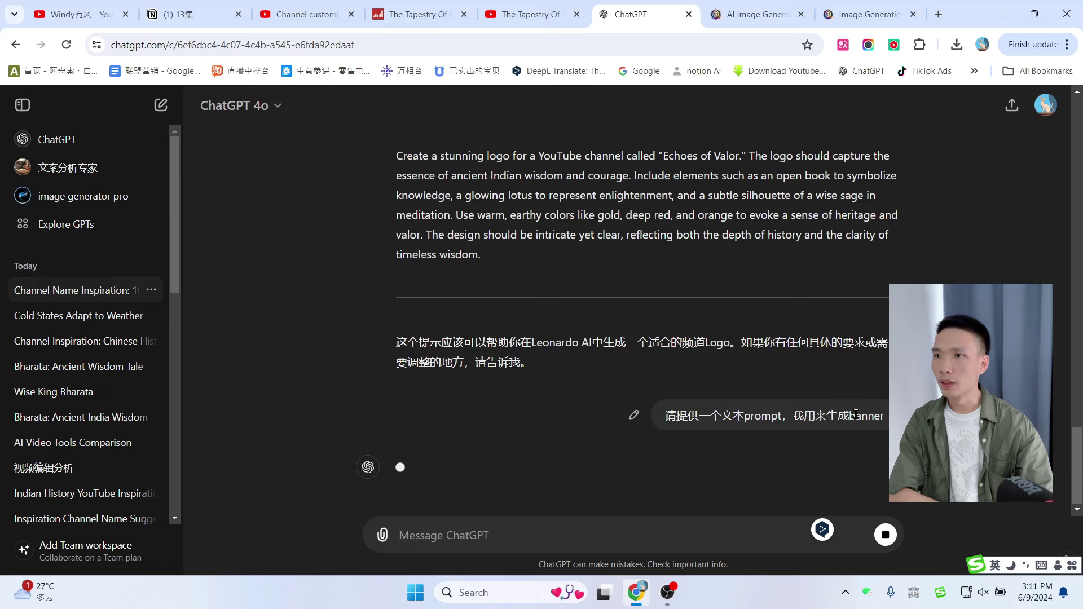
left_click(85, 14)
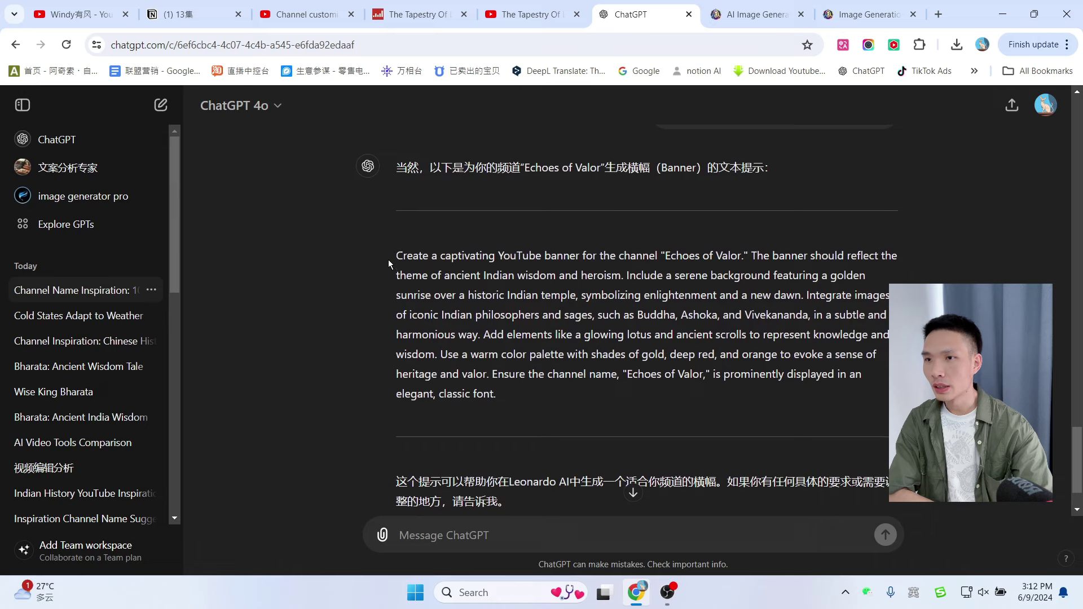
- Copy ChatGPT's English banner prompt starting with "Create a captivating YouTube banner" and replace the logo prompt in Leonardo.Ai with it
left_click_drag(395, 255, 497, 396)
key("ctrl+c")
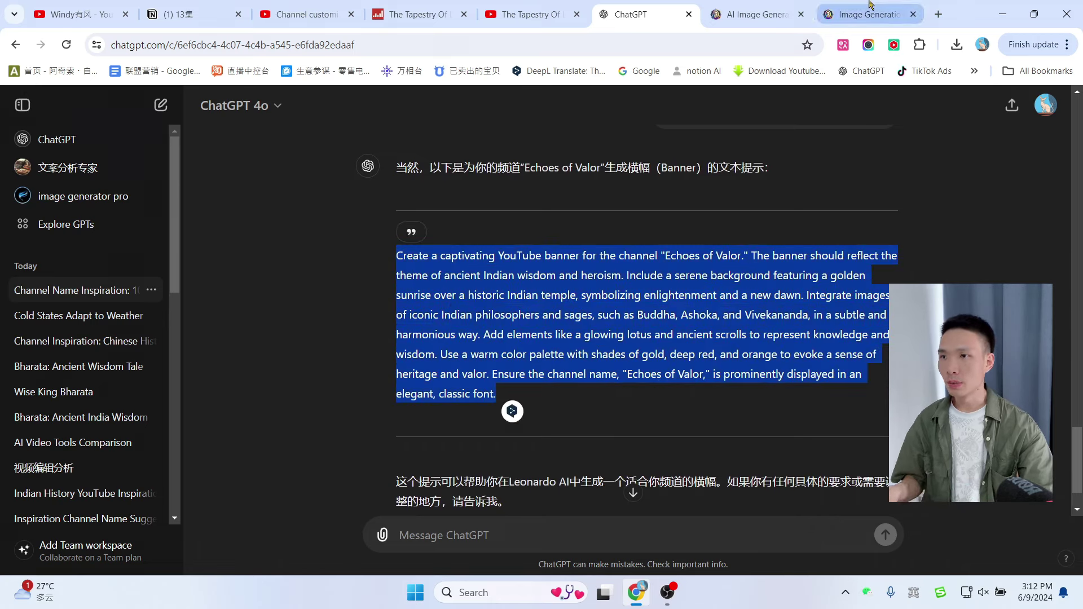
left_click(866, 14)
key("ctrl+a")
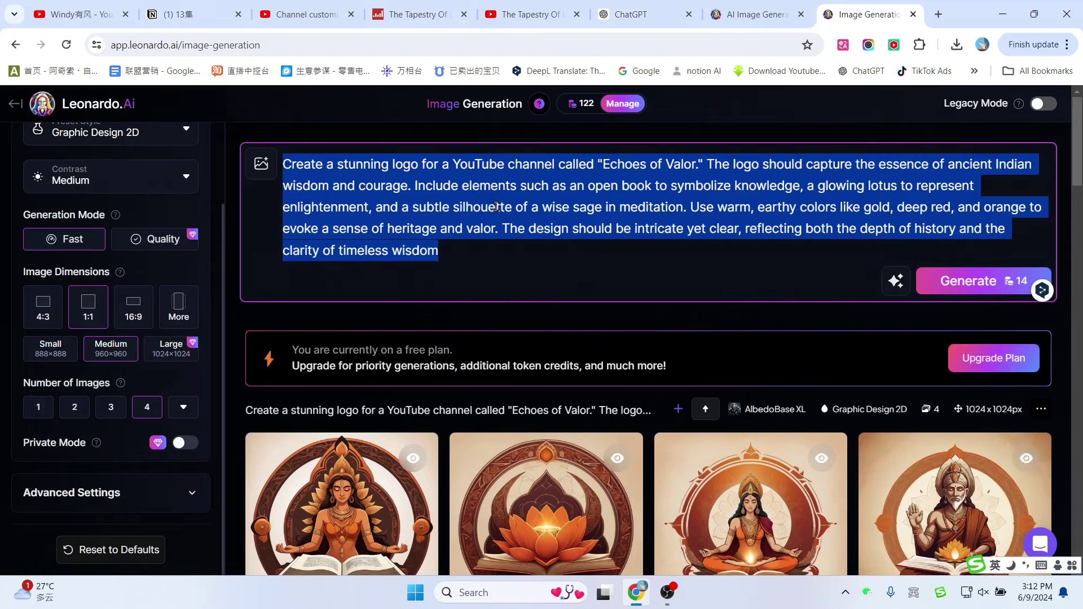
key("ctrl+v")
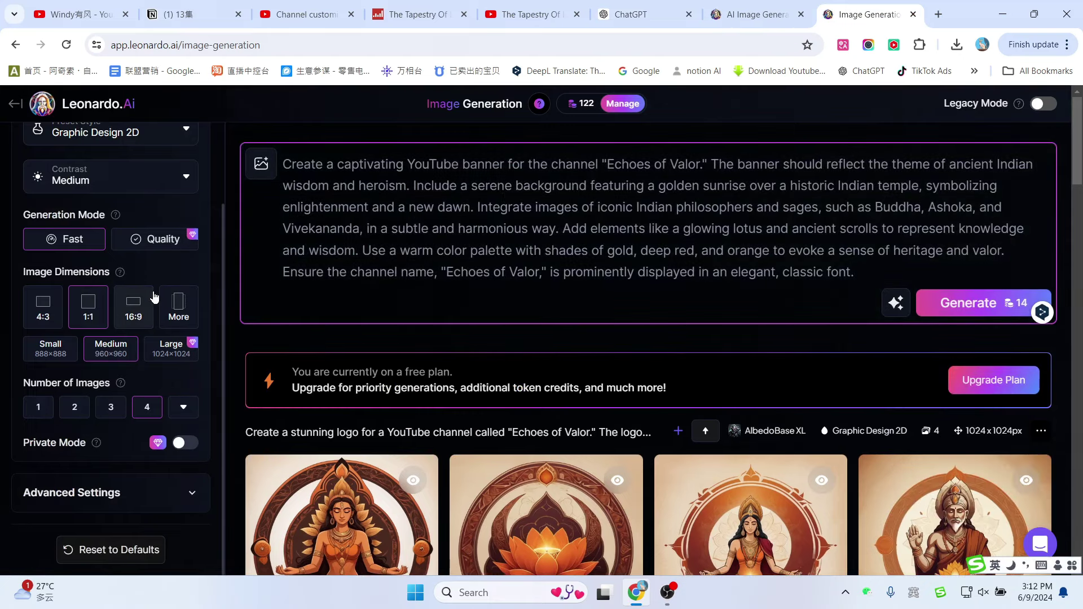
- Set the image dimensions to 16:9 and generate four banner images from the Echoes of Valor banner prompt
scroll(133, 322, "down", 1)
left_click(134, 315)
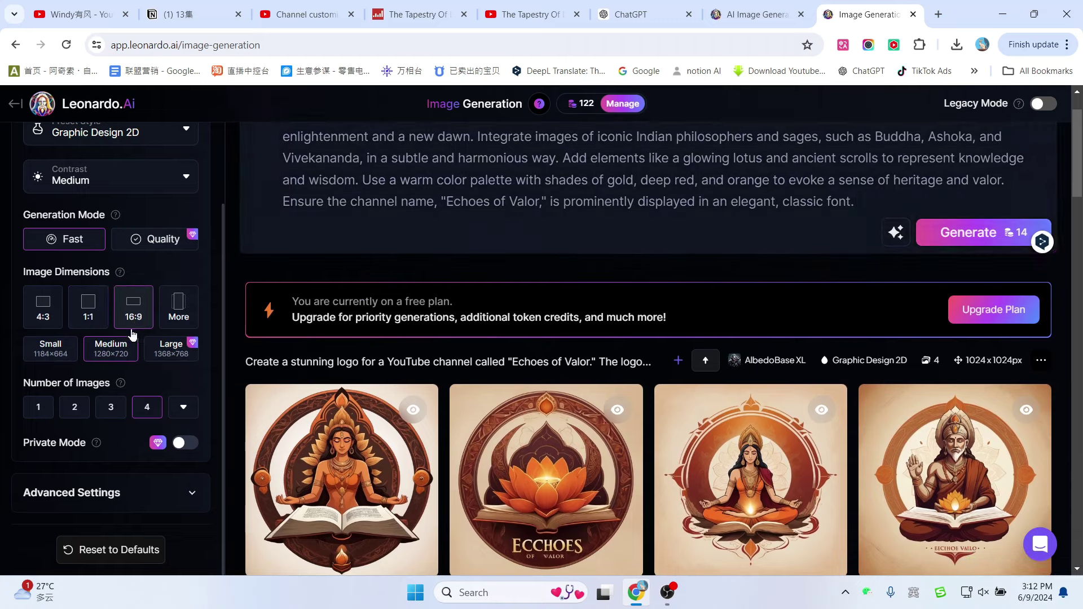
scroll(809, 303, "up", 1)
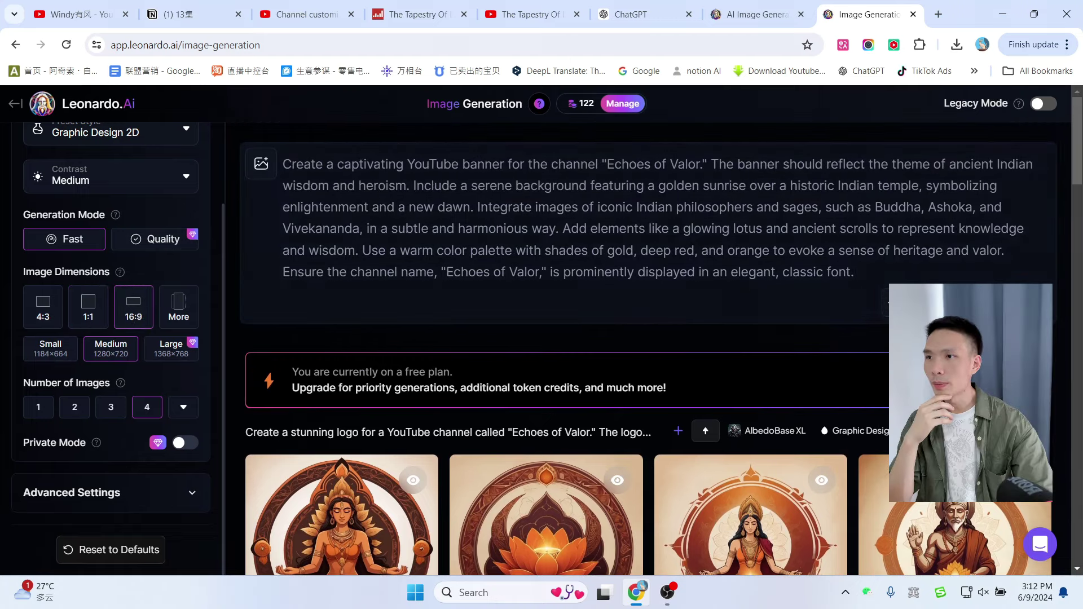
left_click(984, 302)
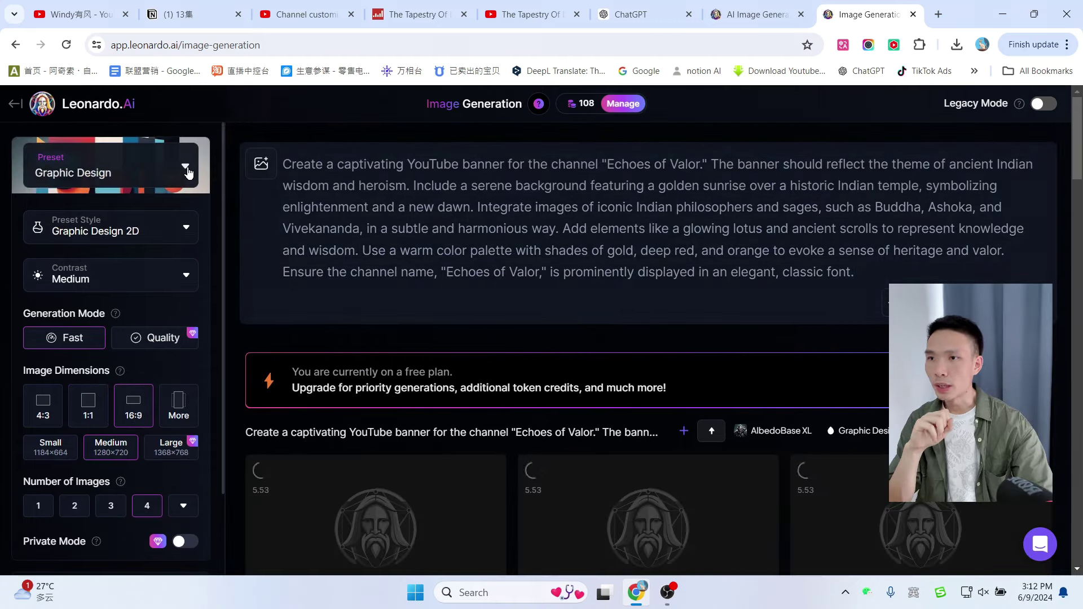
- Change the preset from Graphic Design to Cinematic Kino and generate another four images from the same banner prompt
left_click(107, 169)
scroll(600, 460, "down", 1)
scroll(601, 459, "up", 1)
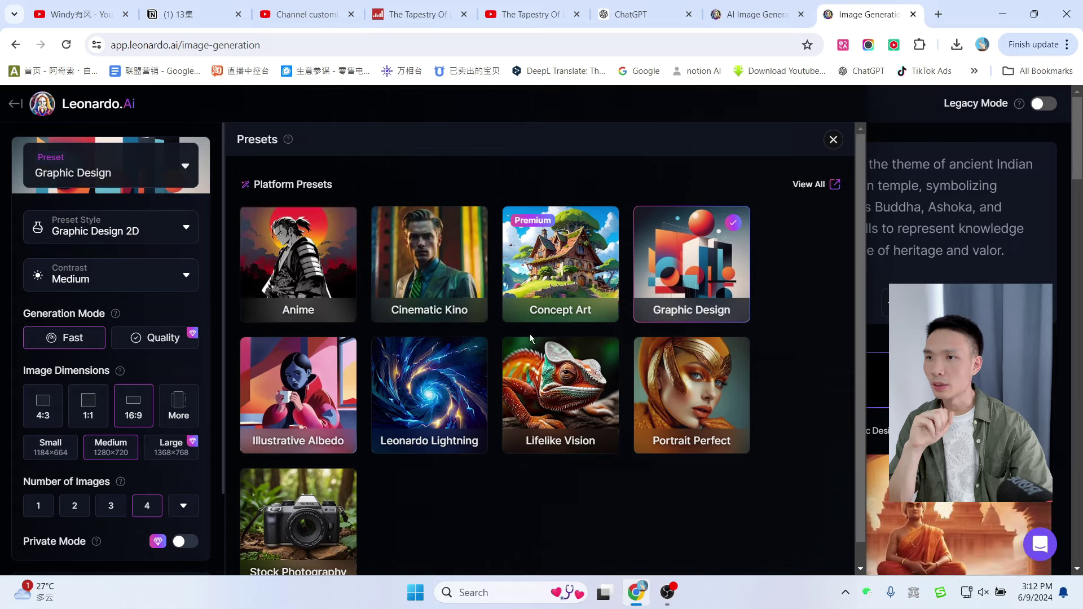
left_click(430, 232)
scroll(801, 536, "down", 5)
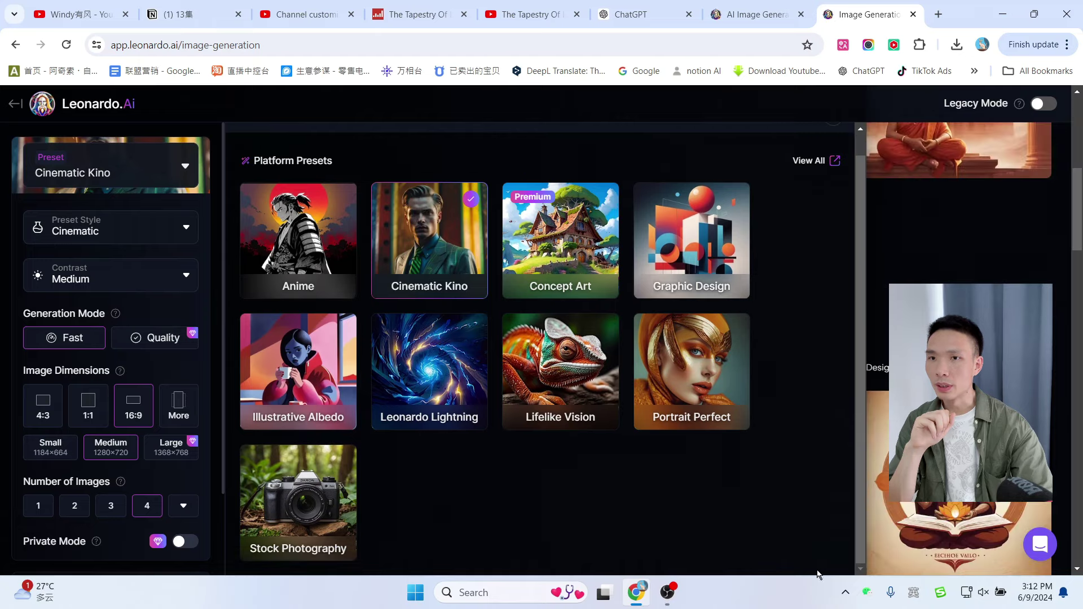
left_click(834, 139)
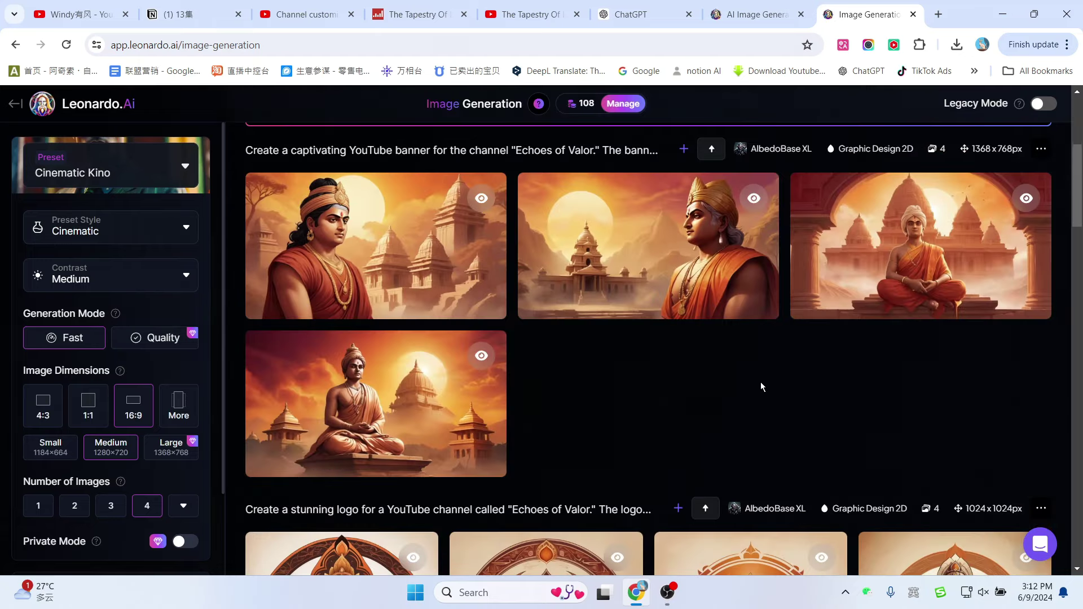
scroll(761, 382, "up", 5)
key("Return")
- Compare the generated banners by previewing the meditating sage from the Graphic Design set and the temple scene from the cinematic set
scroll(649, 304, "down", 6)
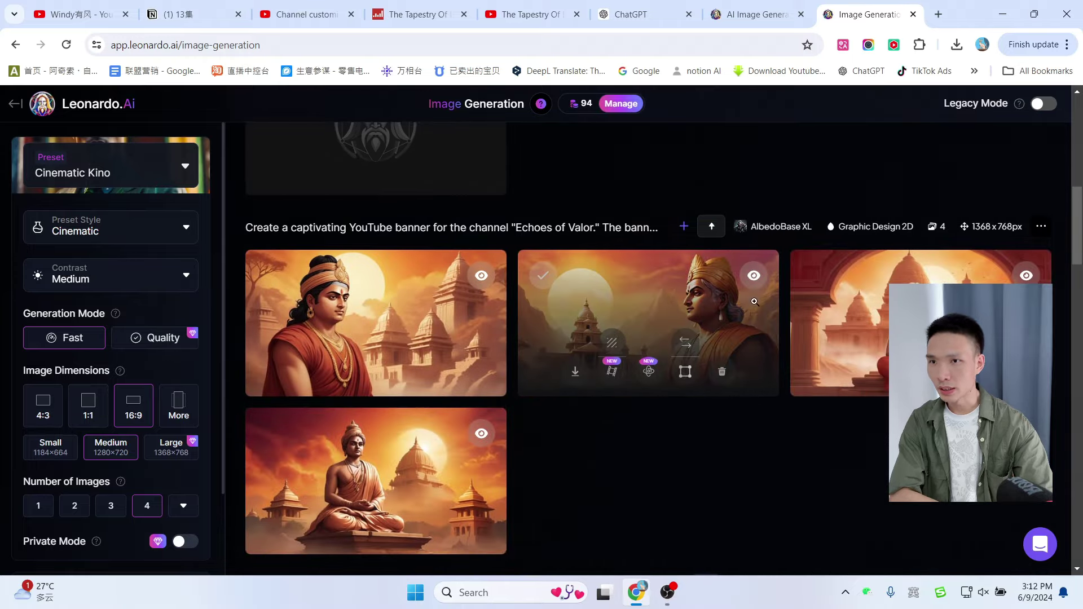
left_click(913, 265)
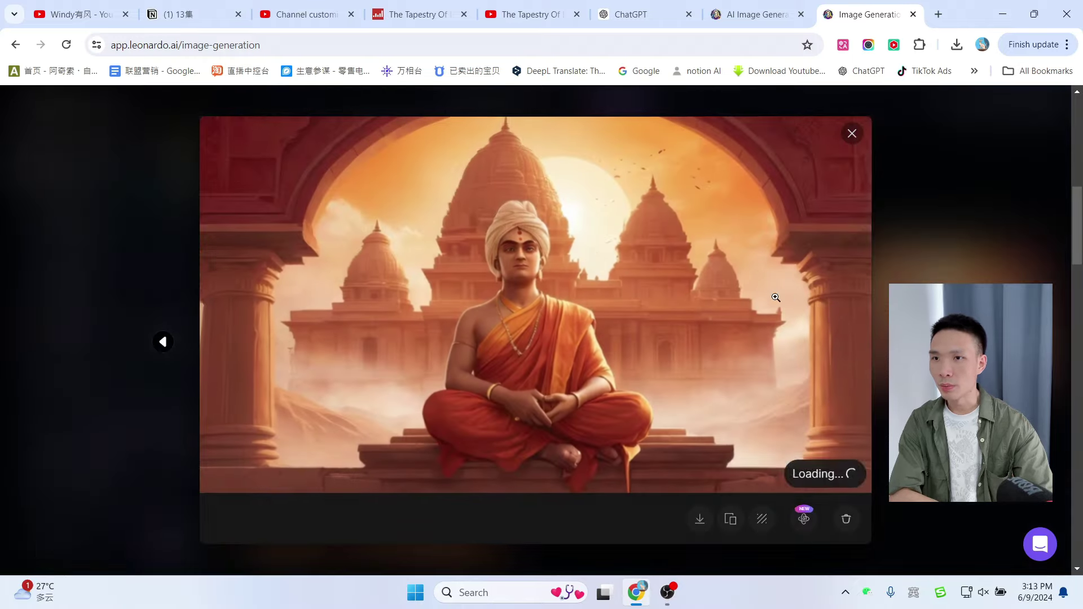
left_click(853, 150)
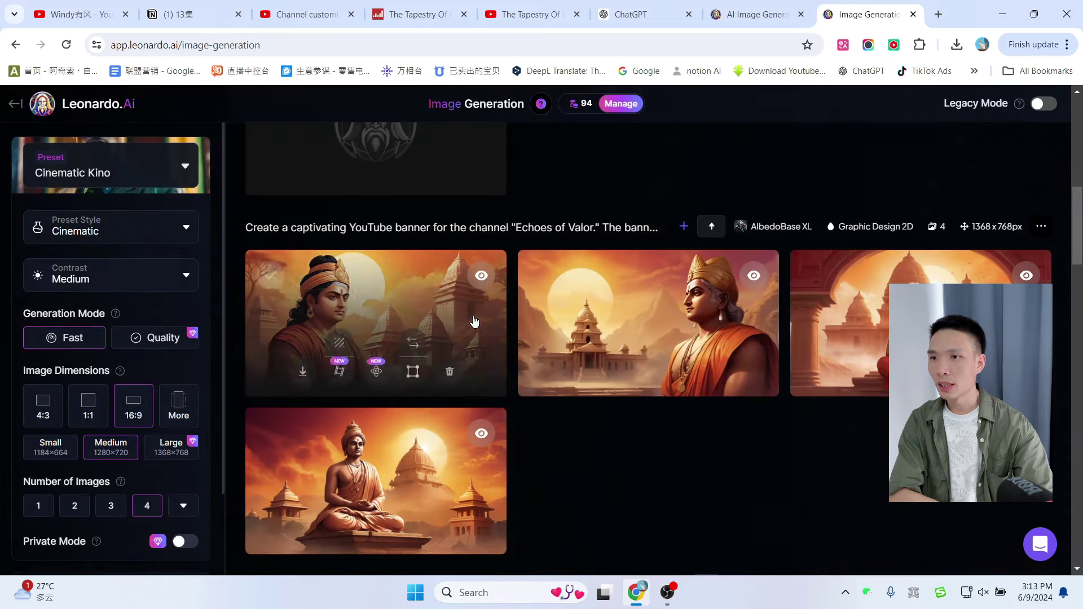
scroll(593, 319, "up", 6)
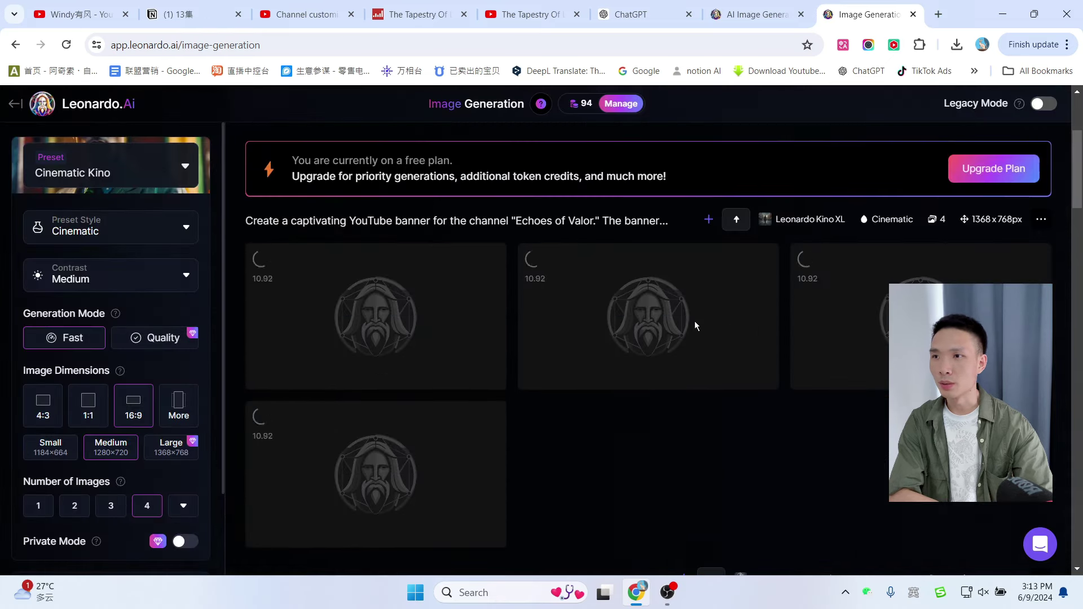
left_click(931, 265)
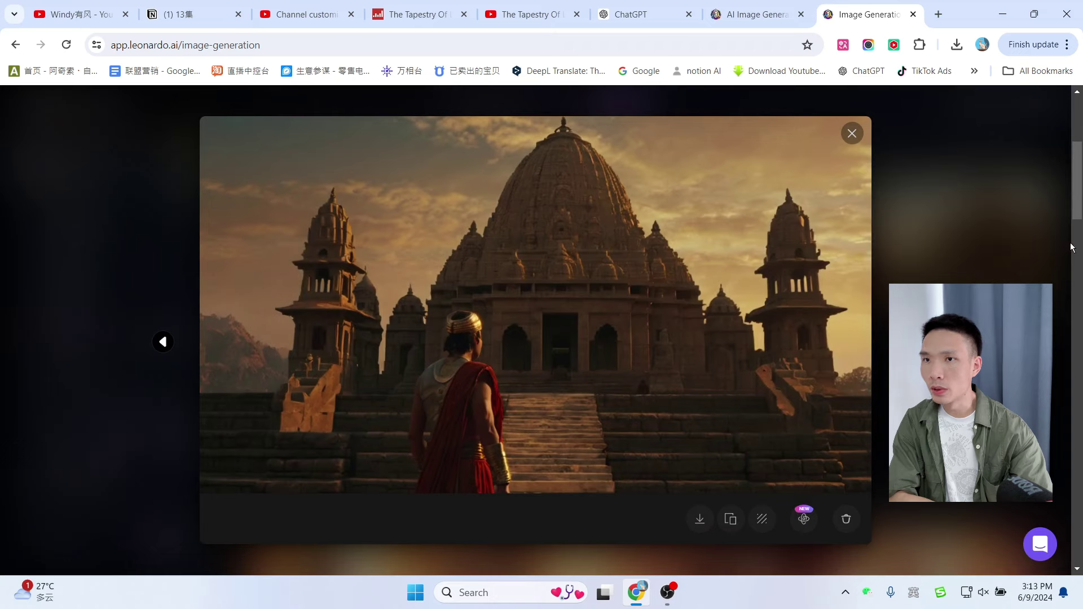
left_click(853, 135)
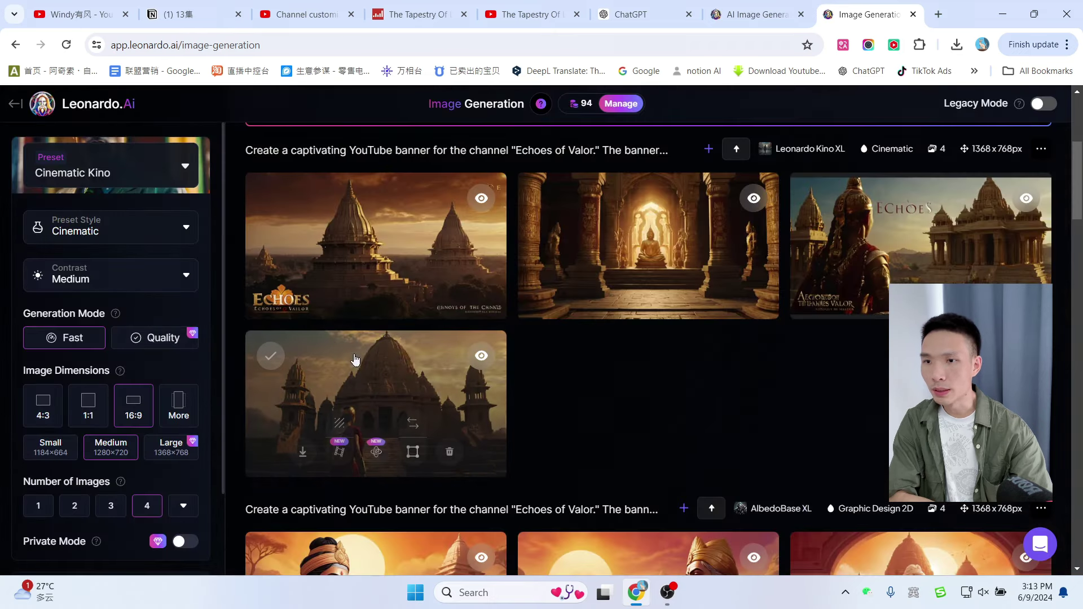
- Download the cinematic image of the red-robed figure standing before the large temple and return to the generated results
left_click(401, 363)
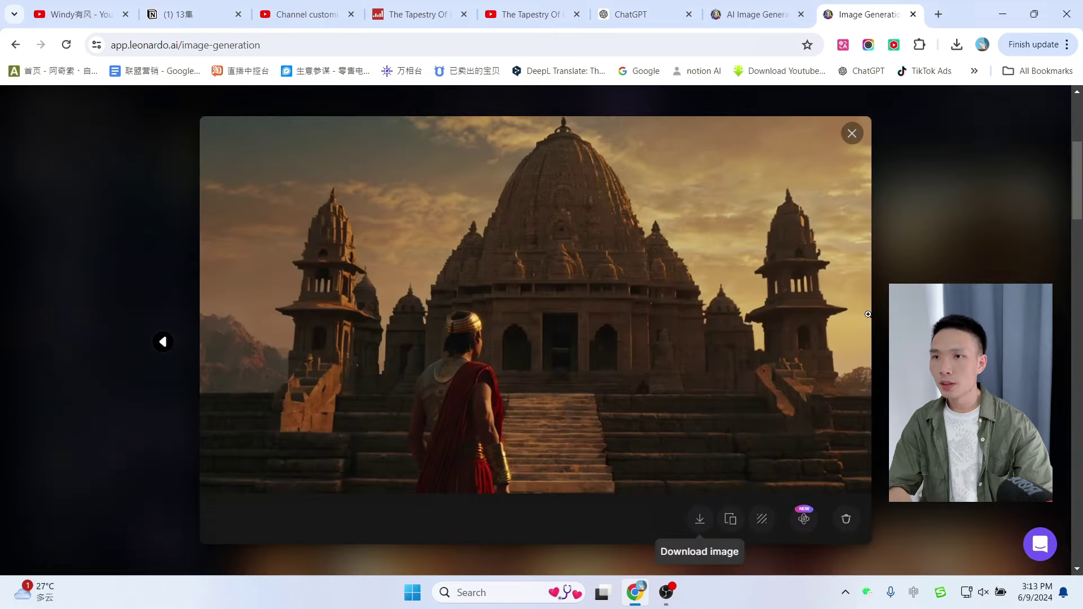
left_click(852, 134)
scroll(600, 255, "down", 2)
scroll(601, 255, "down", 2)
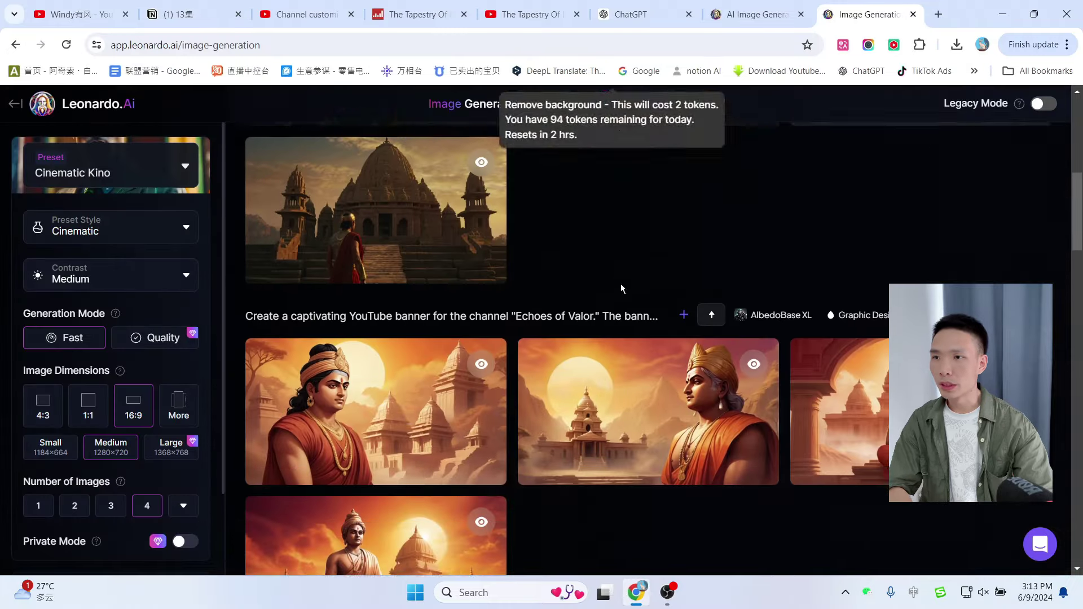
scroll(562, 259, "up", 3)
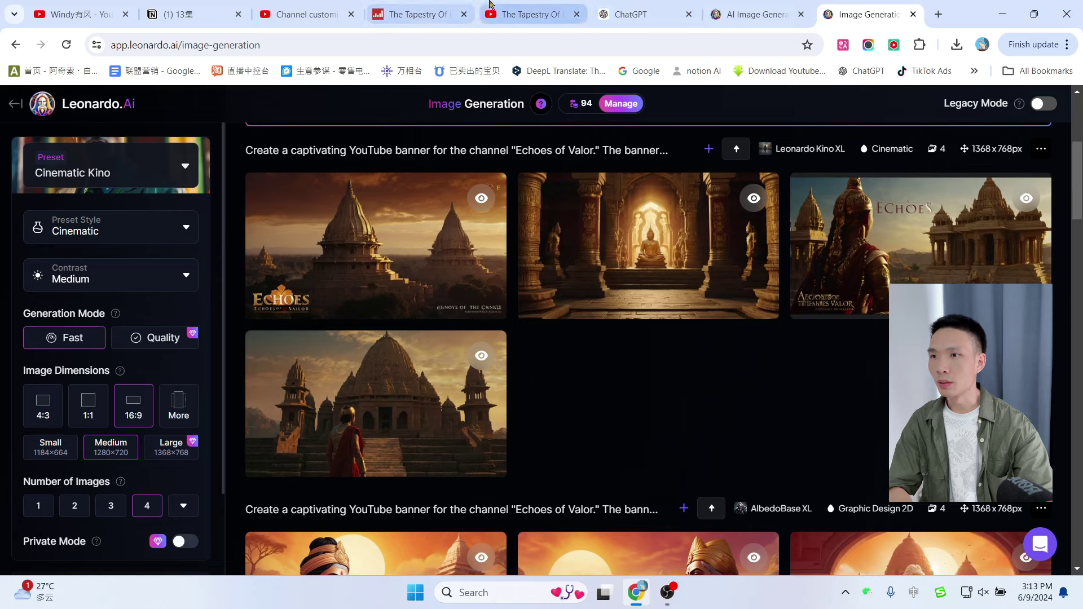
- Switch to YouTube Studio, replace the channel's banner with the downloaded temple image using the default crop, and publish the branding changes
left_click(305, 14)
scroll(367, 382, "down", 3)
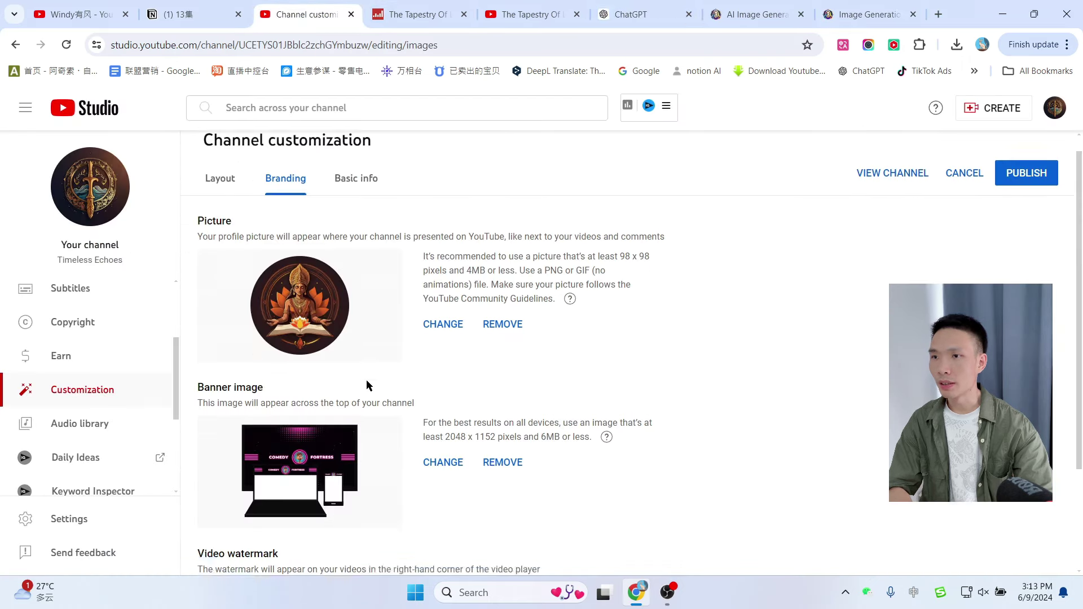
left_click(440, 340)
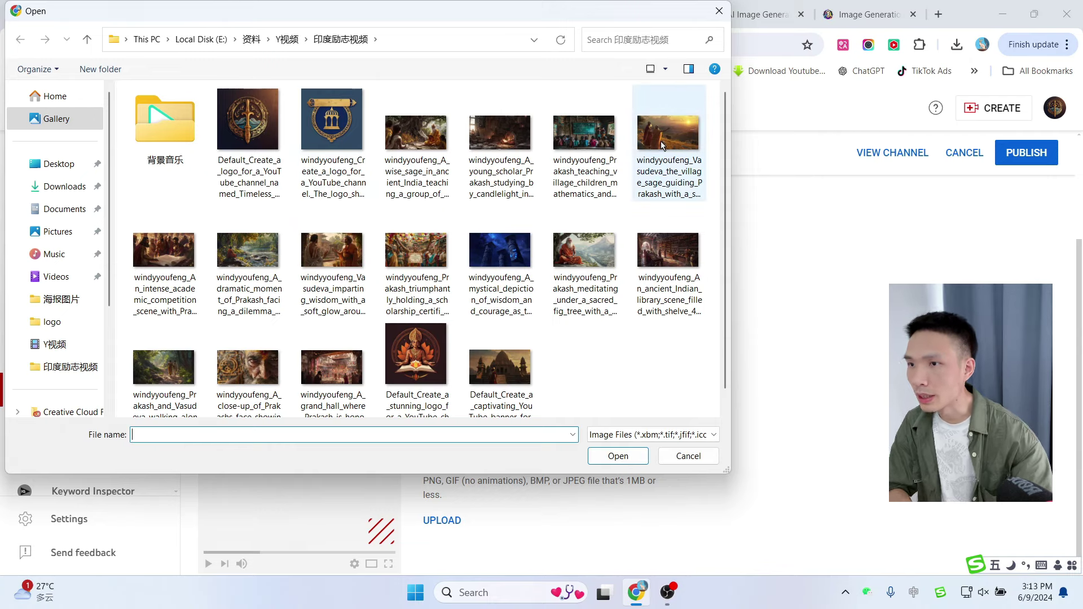
double_click(527, 361)
left_click(844, 523)
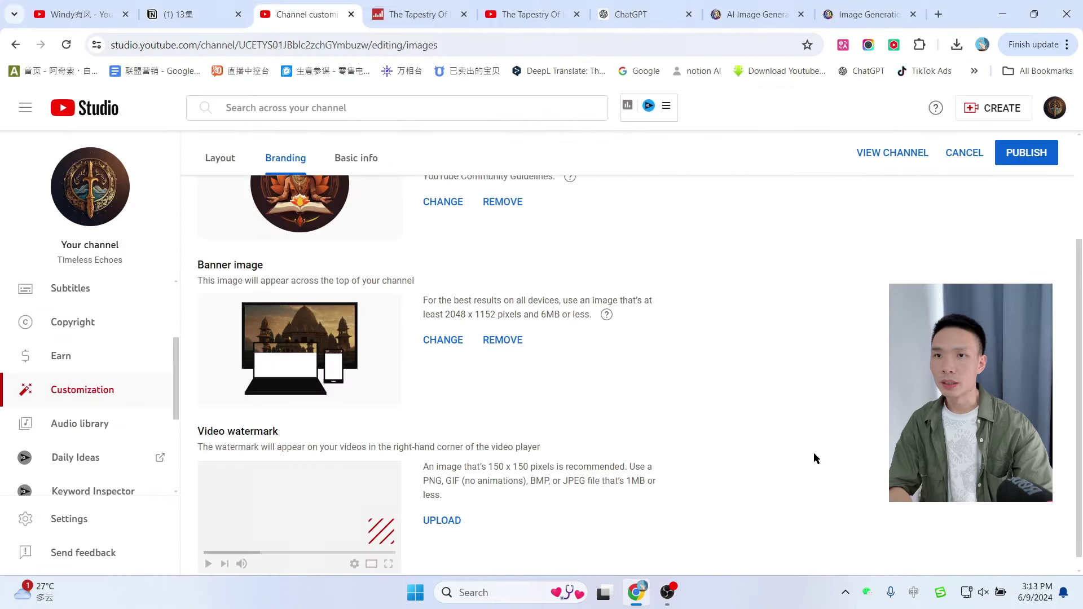
left_click(1026, 152)
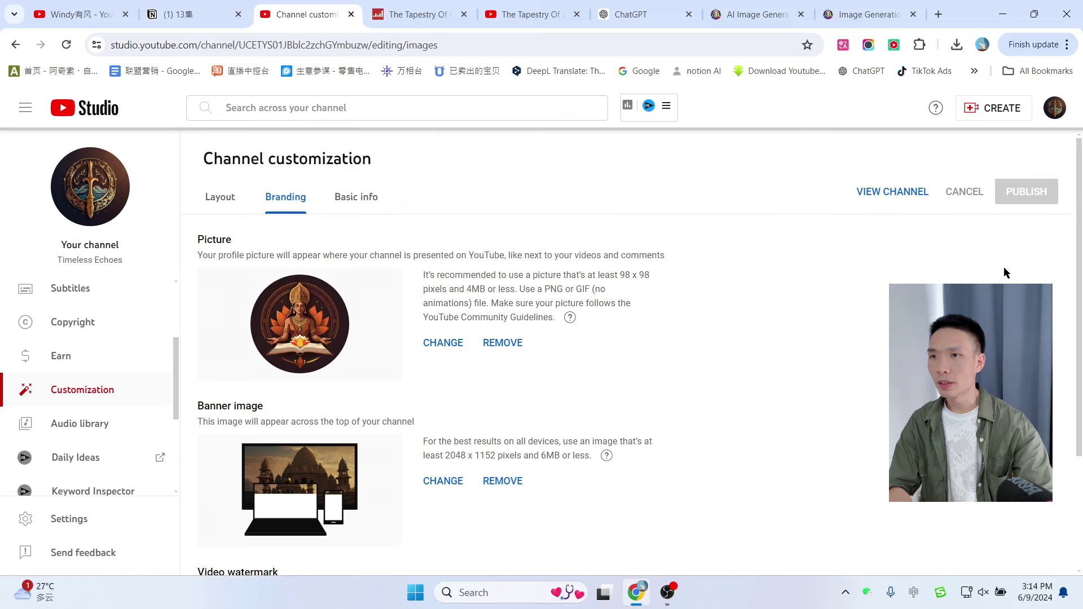
- Open the channel's public YouTube page to check its profile picture and banner
left_click(90, 185)
left_click(373, 11)
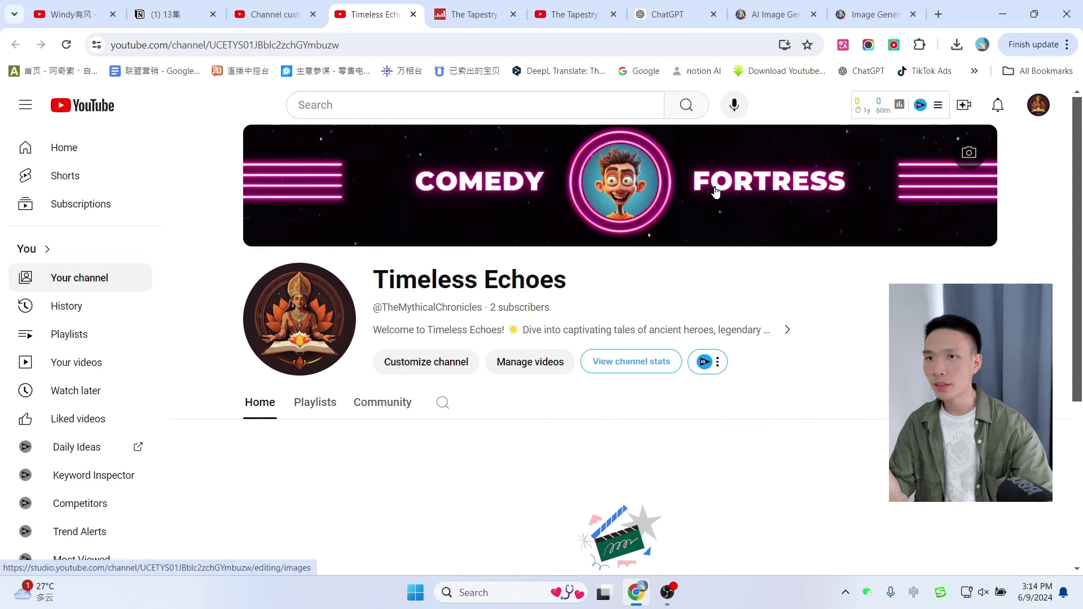
- Review the titles of the most popular videos on The Tapestry Of Life channel as references for the ChatGPT topic prompt
left_click(570, 14)
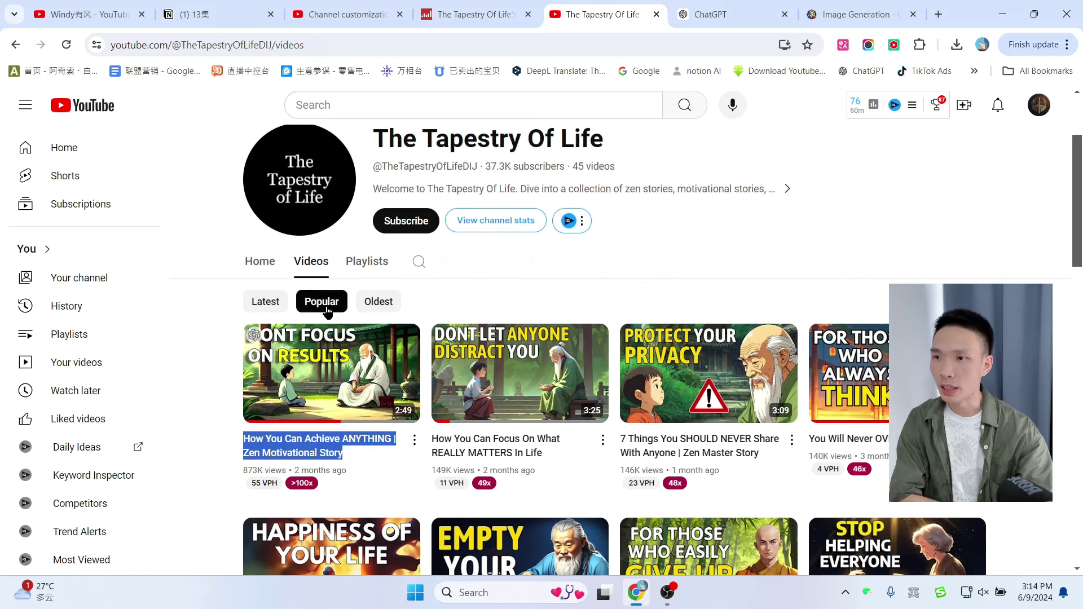
scroll(667, 292, "down", 1)
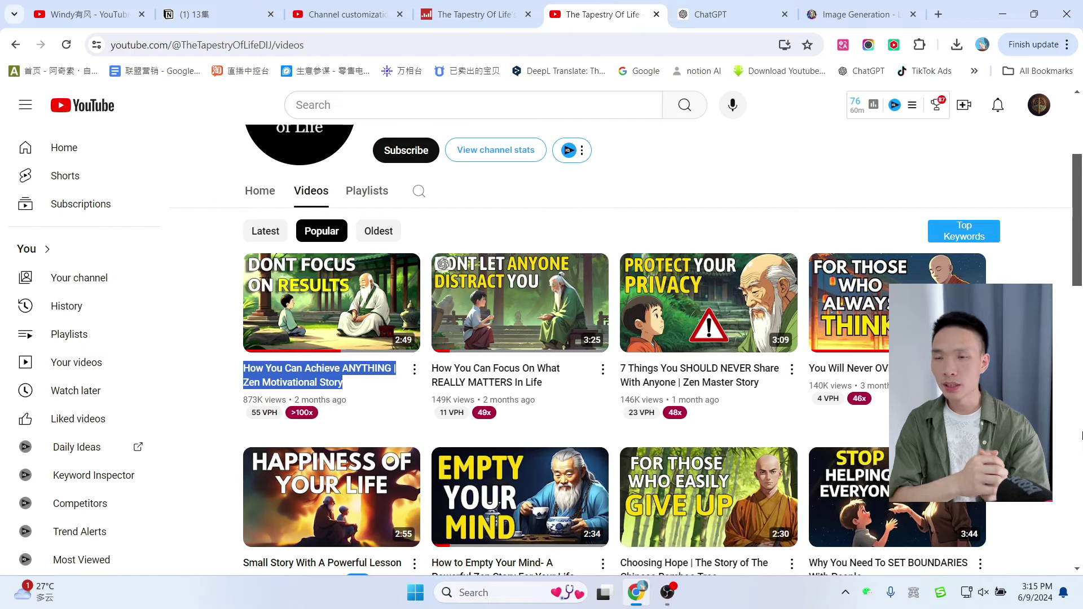
key("ctrl+Tab")
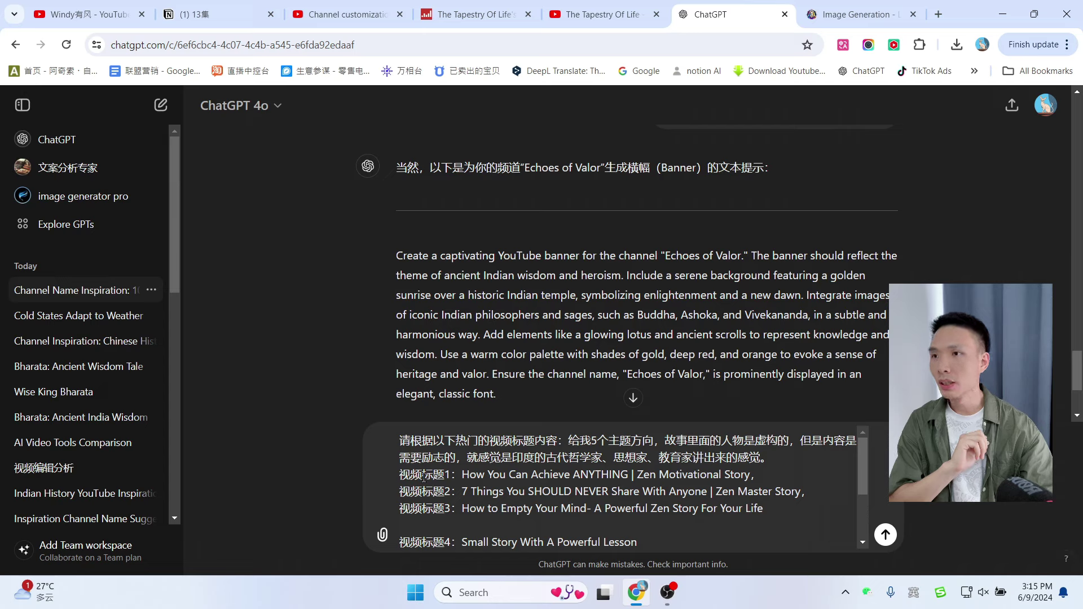
left_click(341, 14)
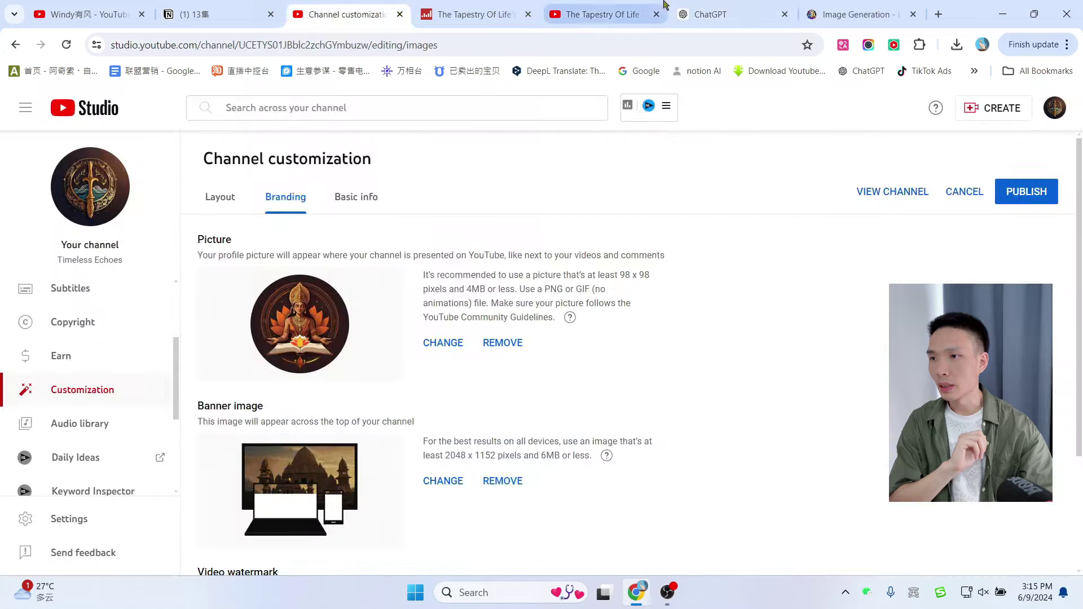
left_click(664, 4)
left_click(231, 374)
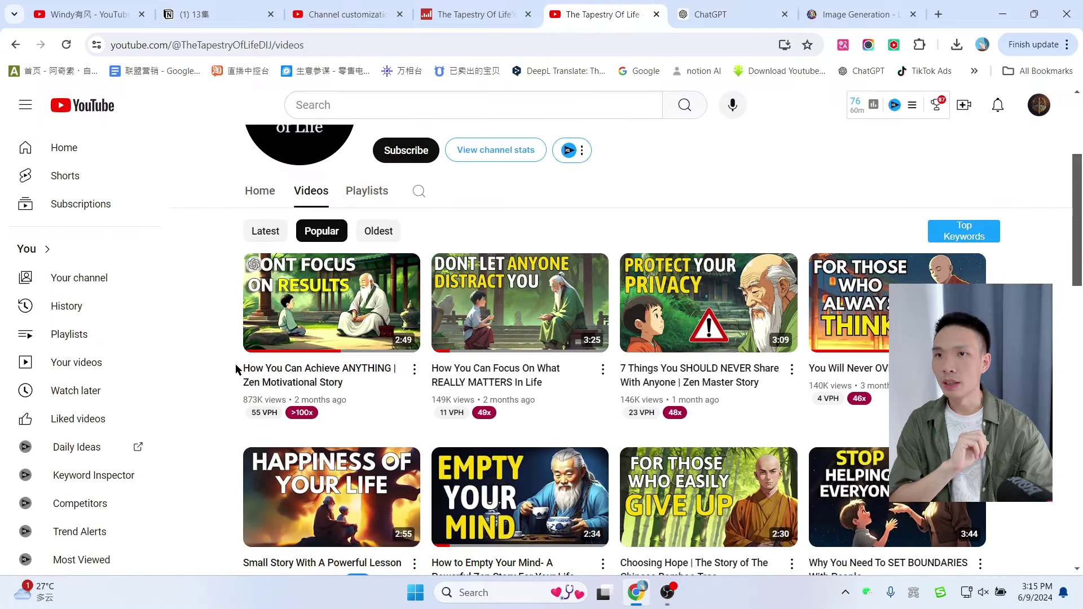
left_click_drag(240, 369, 375, 394)
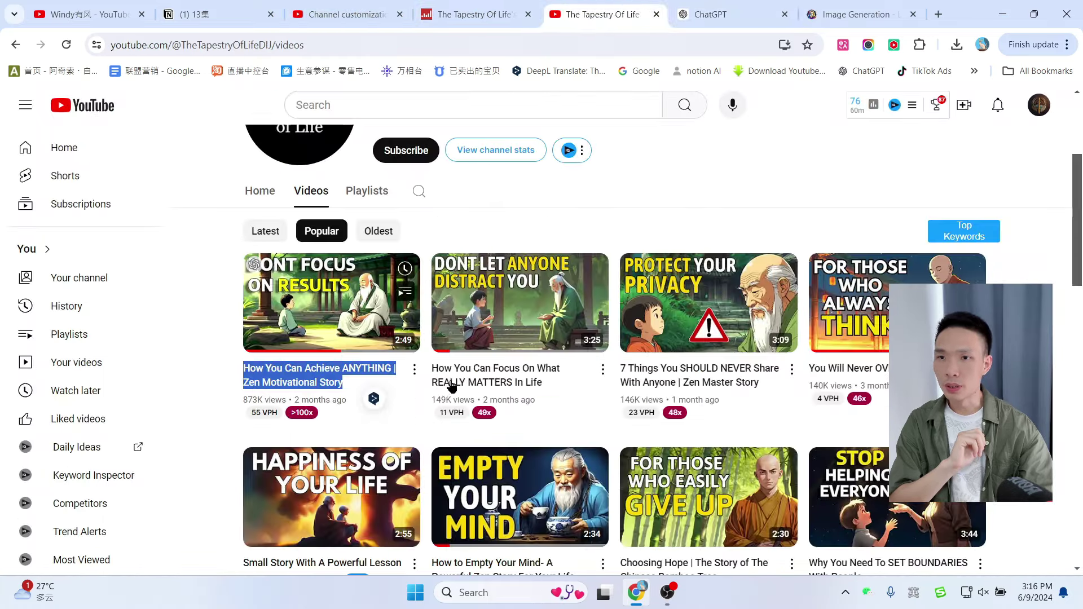
scroll(382, 469, "down", 1)
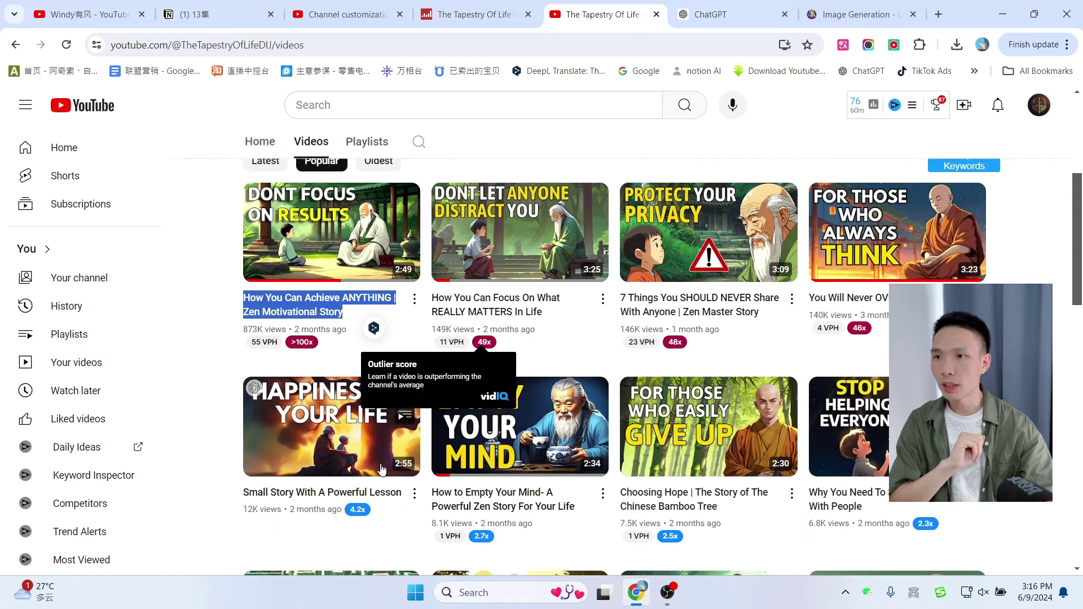
- In ChatGPT, remove the blank lines and title 6's brackets from the prompt requesting 5 motivational theme directions based on six popular video titles, and send it
left_click(712, 13)
scroll(465, 463, "down", 1)
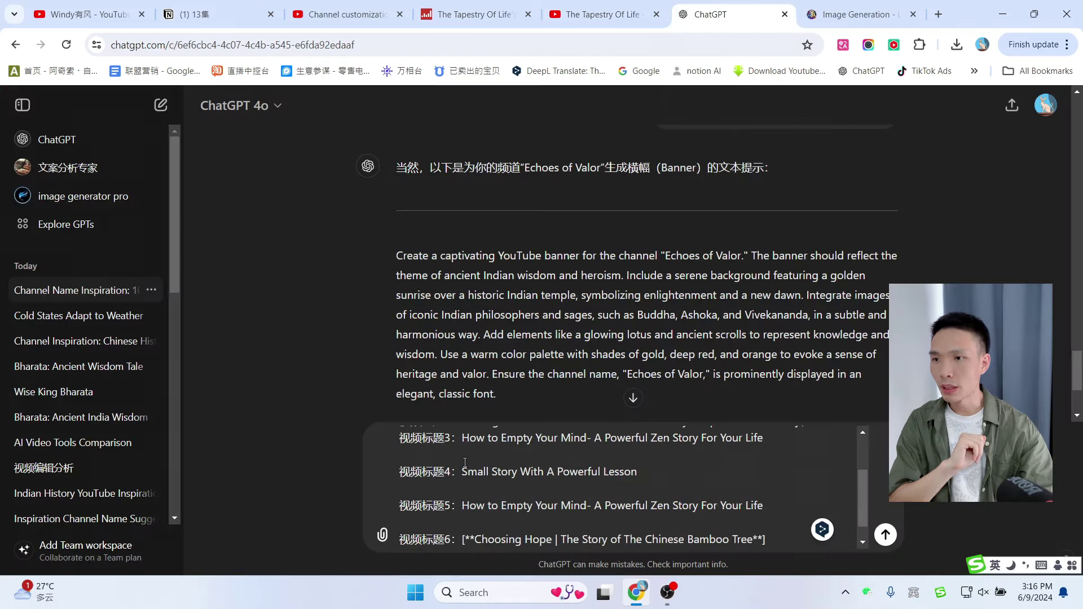
scroll(465, 463, "up", 2)
double_click(437, 476)
scroll(438, 497, "down", 2)
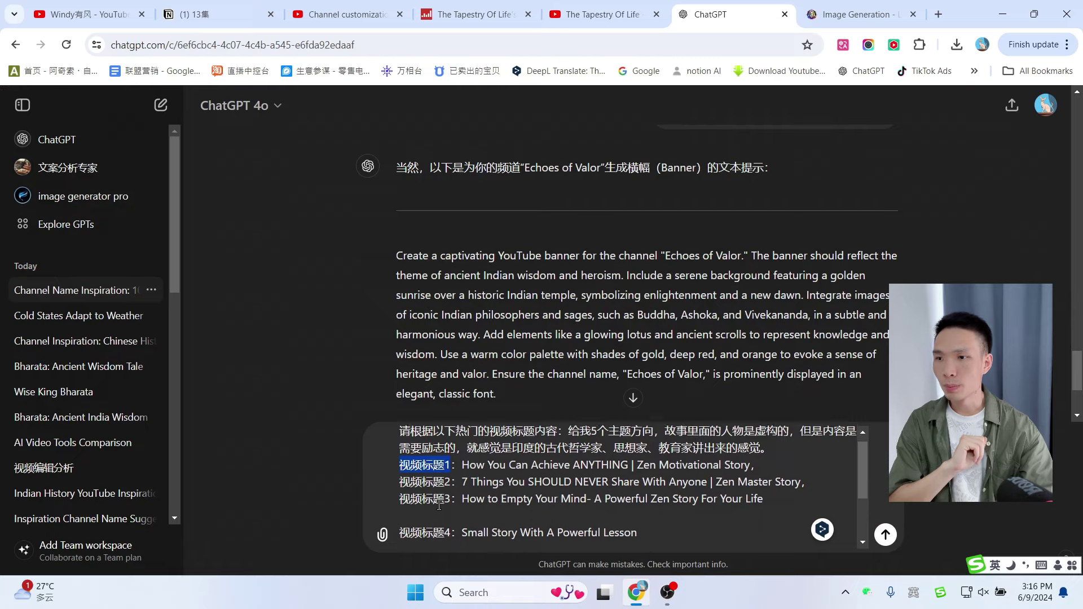
key("ctrl+z")
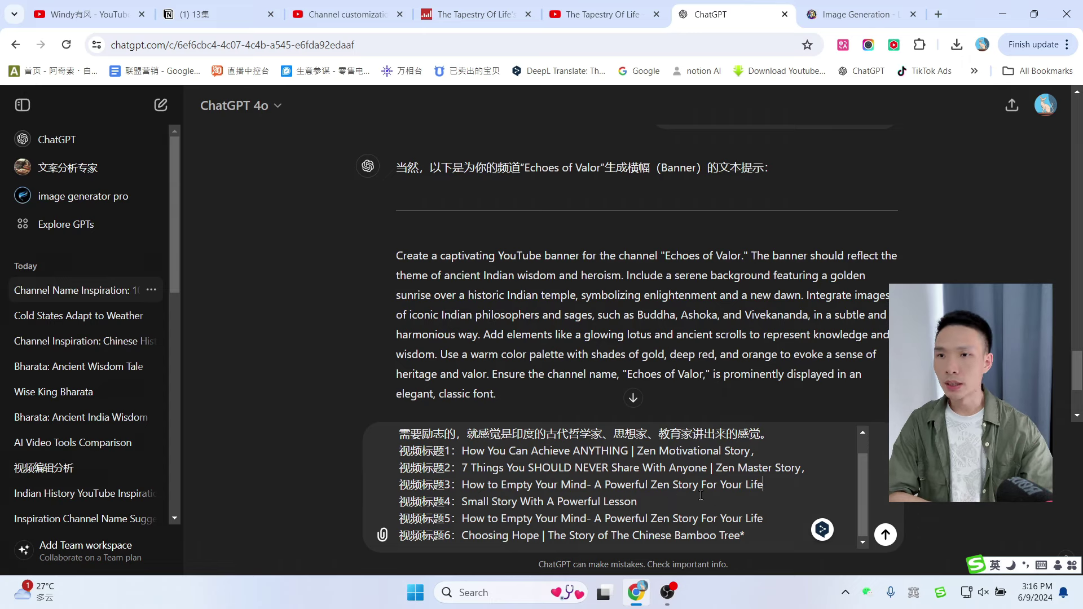
scroll(701, 495, "up", 1)
left_click(885, 534)
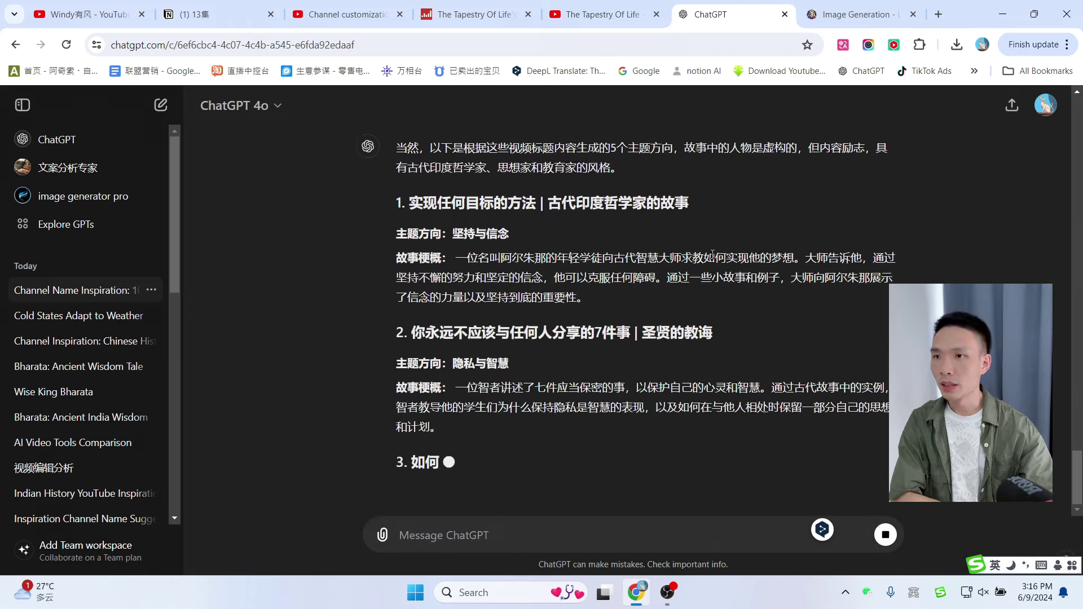
- Read through ChatGPT's five suggested theme directions and their story outlines
scroll(790, 240, "up", 2)
scroll(793, 239, "down", 1)
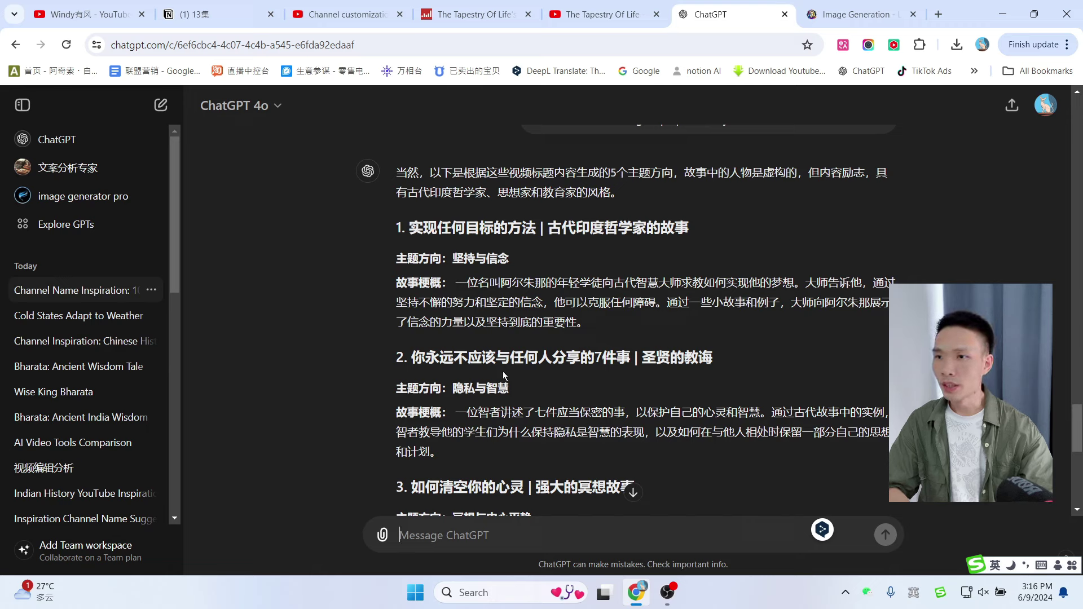
scroll(698, 321, "down", 3)
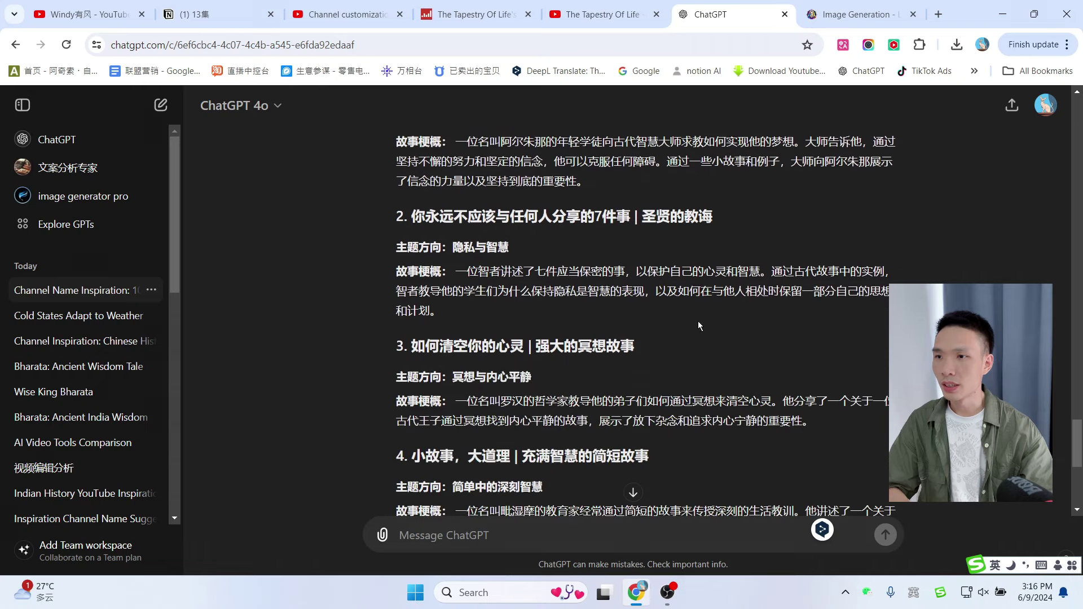
scroll(481, 357, "down", 3)
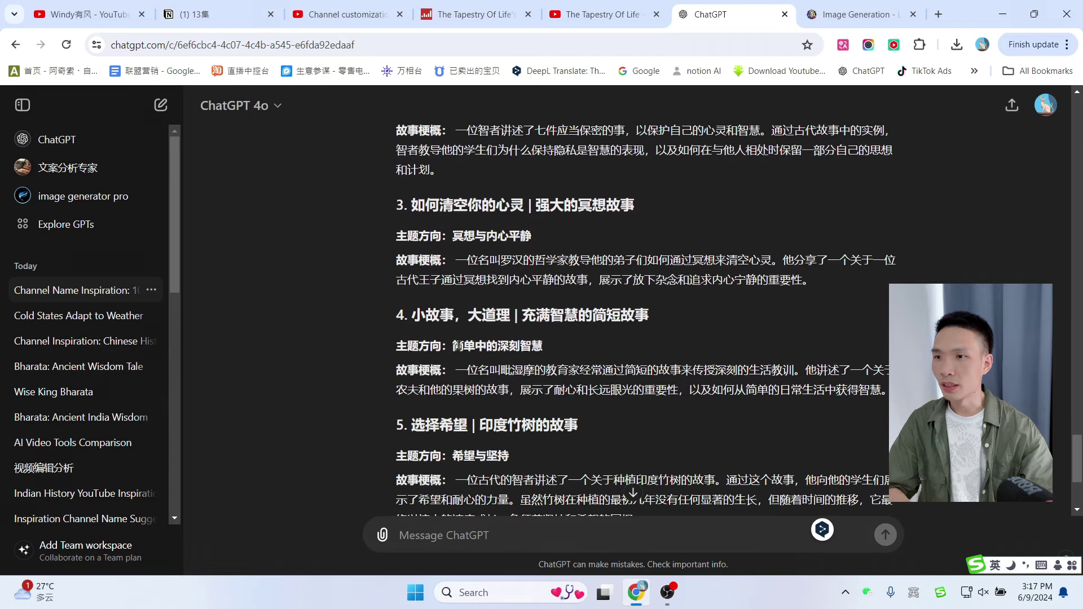
scroll(689, 331, "down", 3)
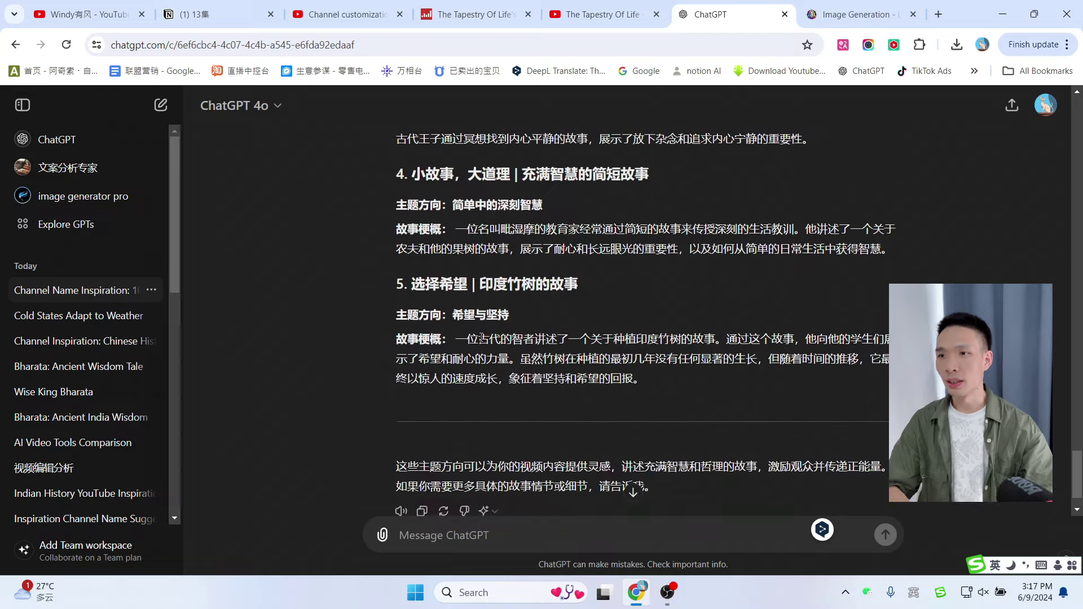
- Ask ChatGPT to write narration-only text for a 2-3 minute YouTube video based on theme 1
scroll(729, 288, "up", 6)
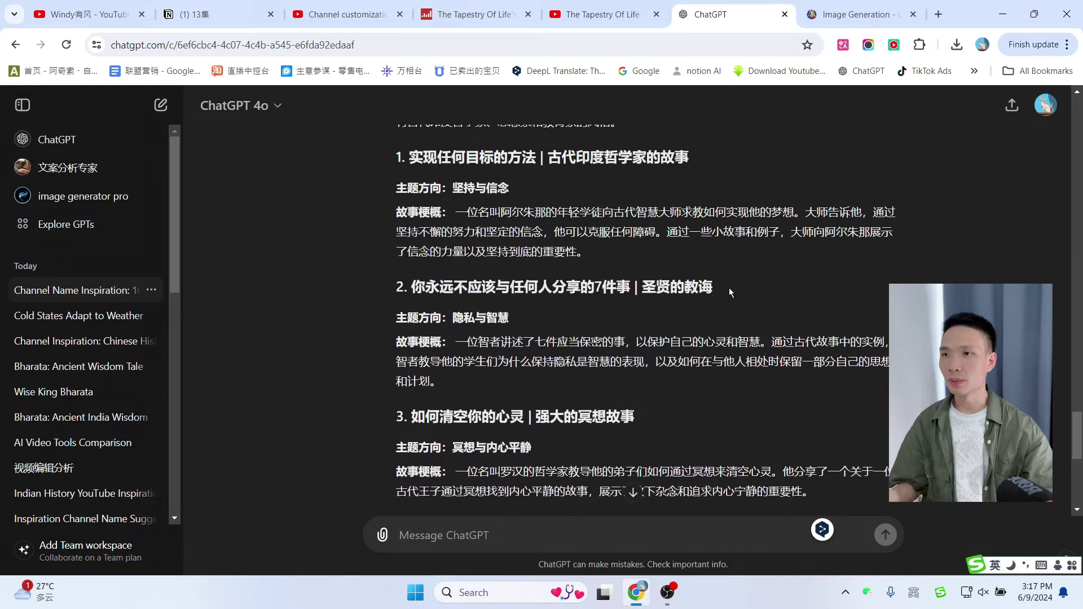
scroll(580, 332, "down", 3)
scroll(580, 332, "up", 5)
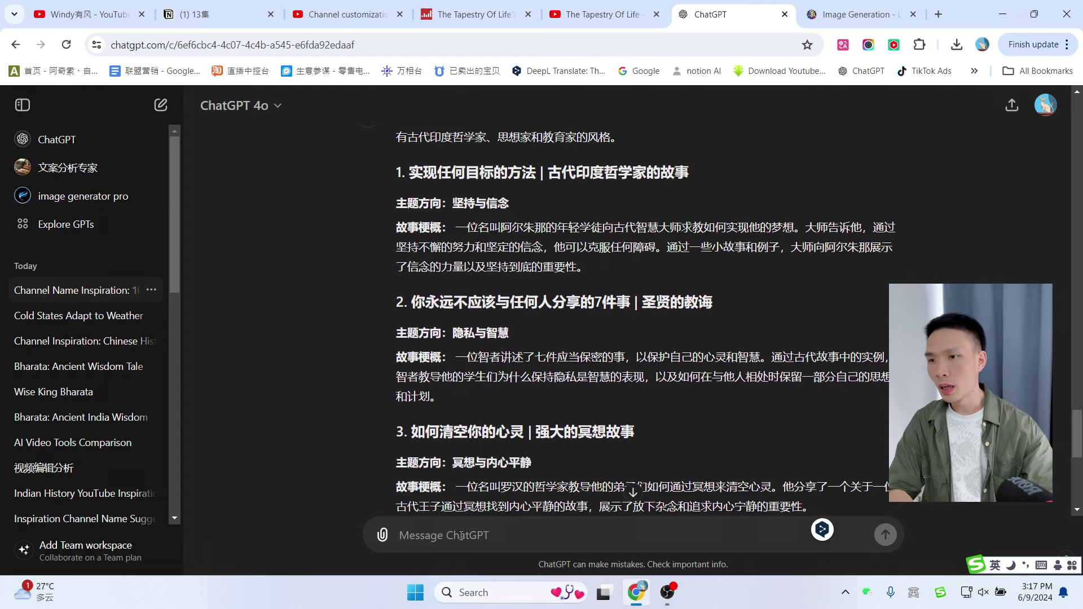
left_click(481, 529)
type("我觉得第4个不错，我准备制作一个2-3分钟的youtube视频，请帮我生成视频解说文本，只用解说文就可以了，其他都不要。")
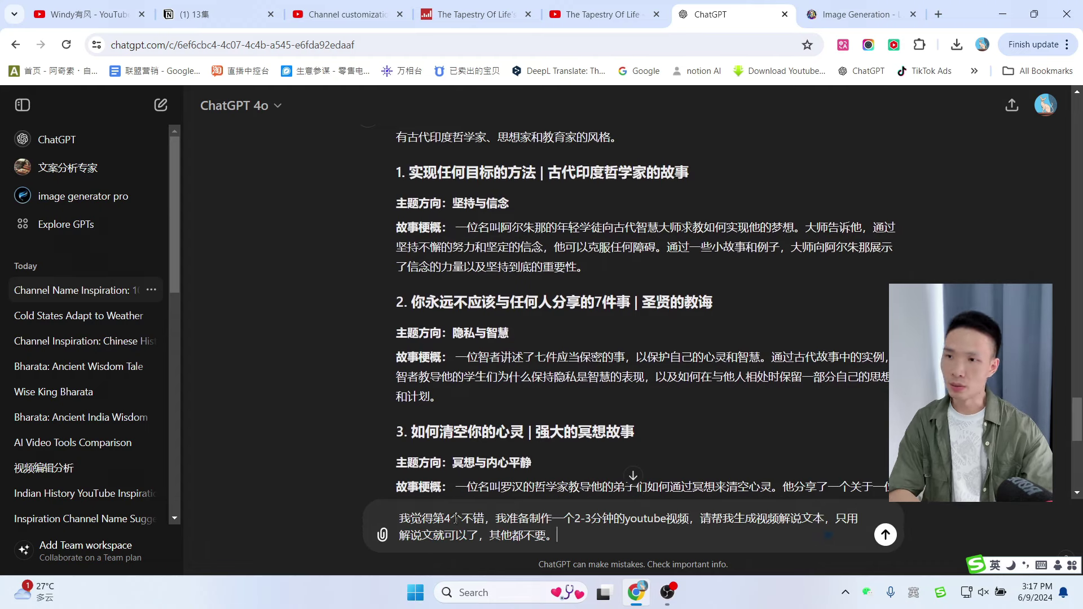
left_click(450, 516)
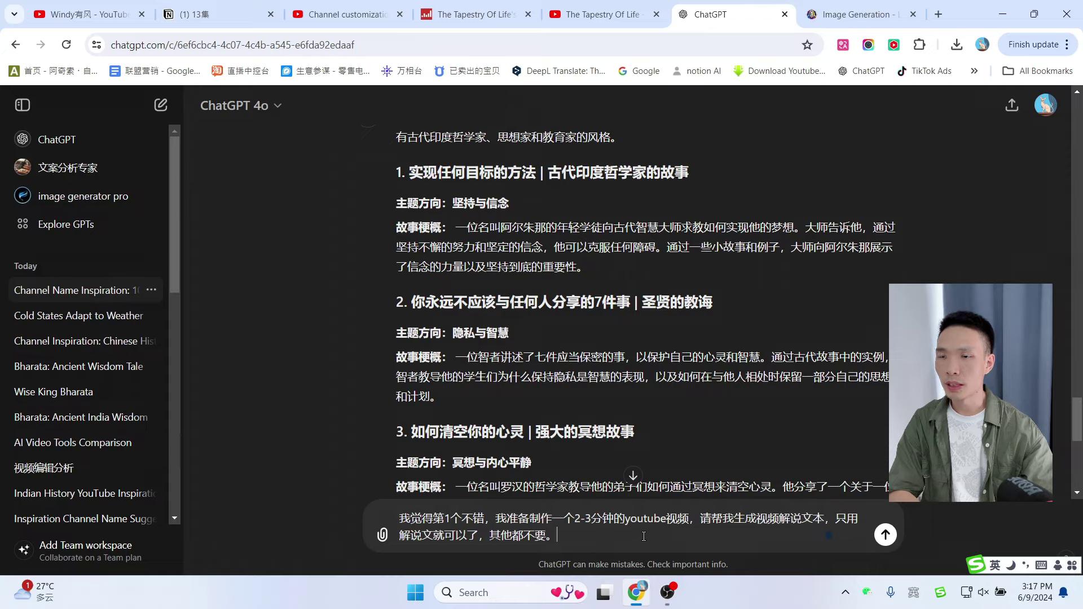
key("Return")
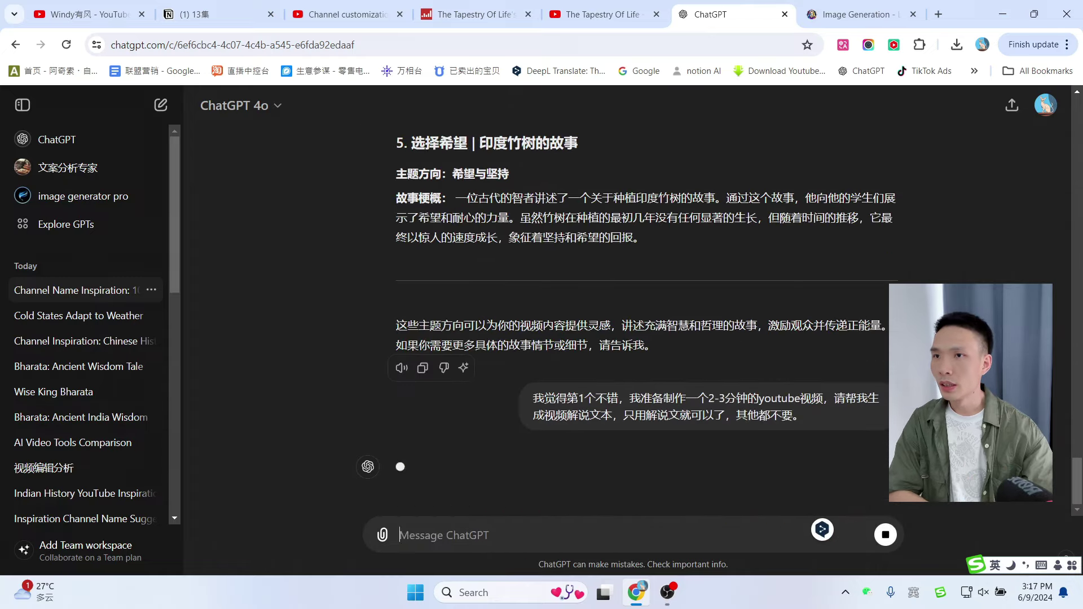
- Look over the popular videos on The Tapestry Of Life YouTube channel and return to ChatGPT
left_click(614, 5)
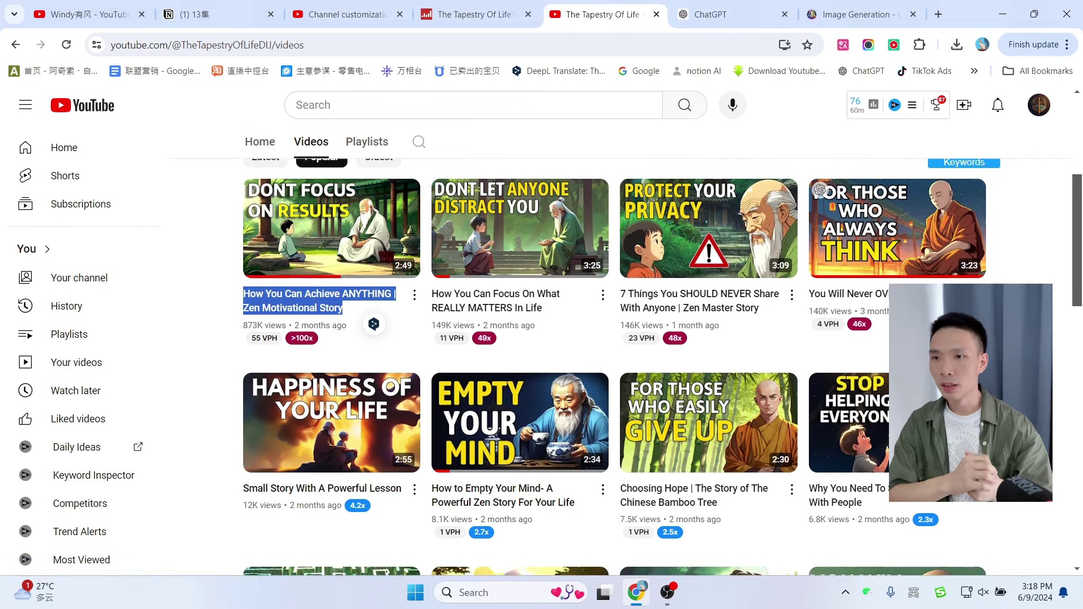
scroll(621, 339, "down", 1)
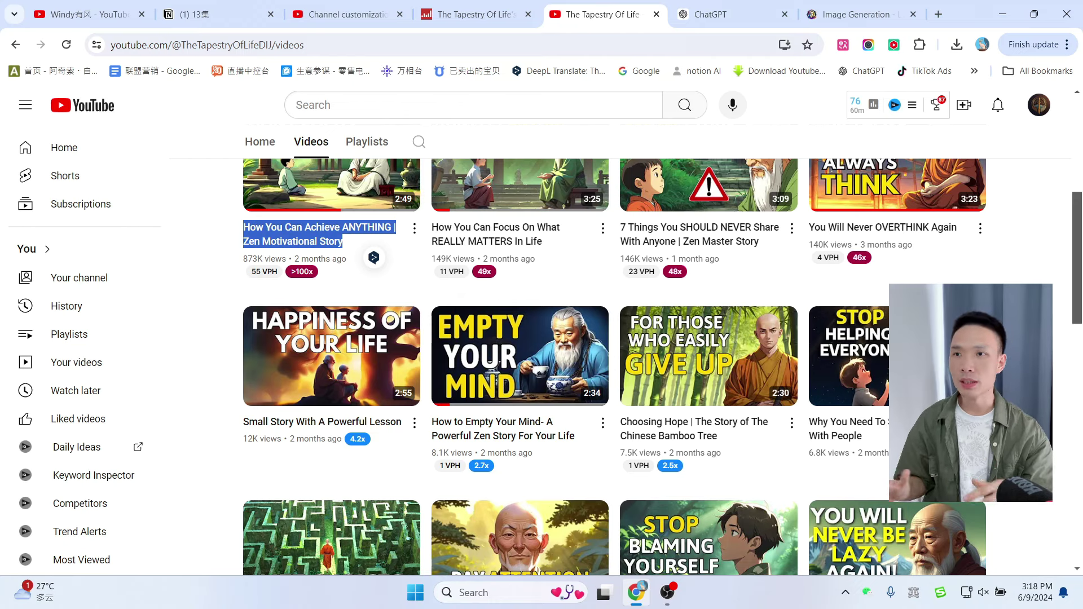
key("ctrl+Tab")
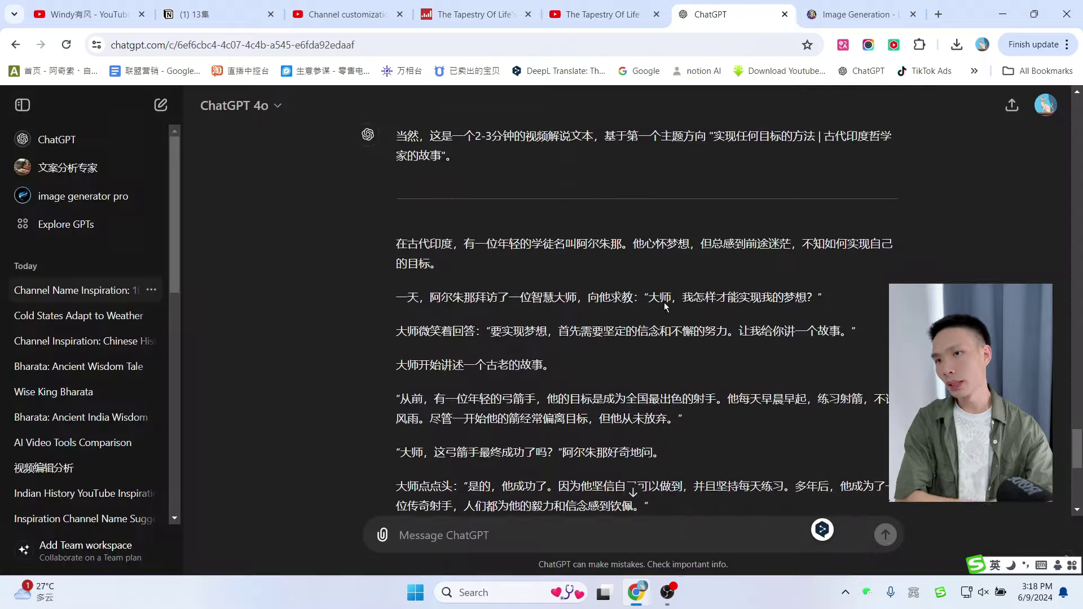
- Read through the Chinese narration text and have ChatGPT translate it into English
scroll(598, 281, "up", 1)
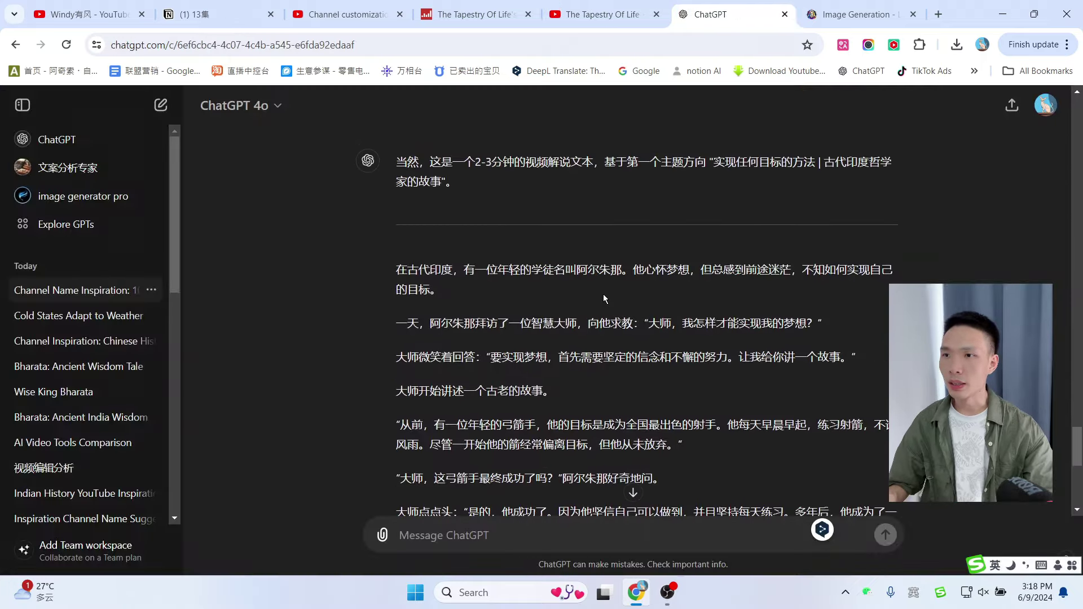
scroll(447, 273, "down", 7)
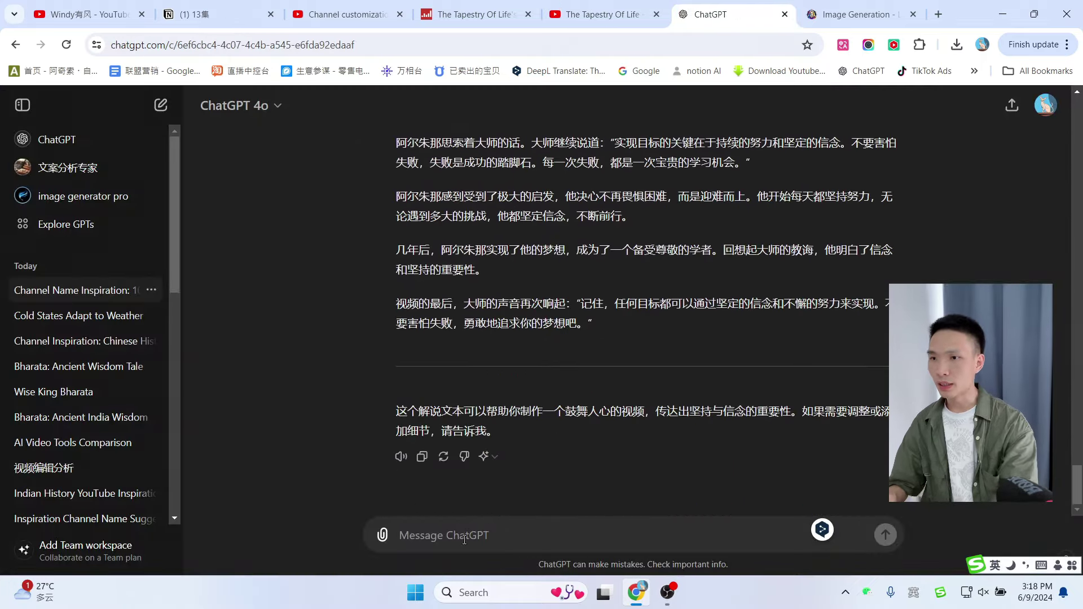
type("翻译成英文")
key("Return")
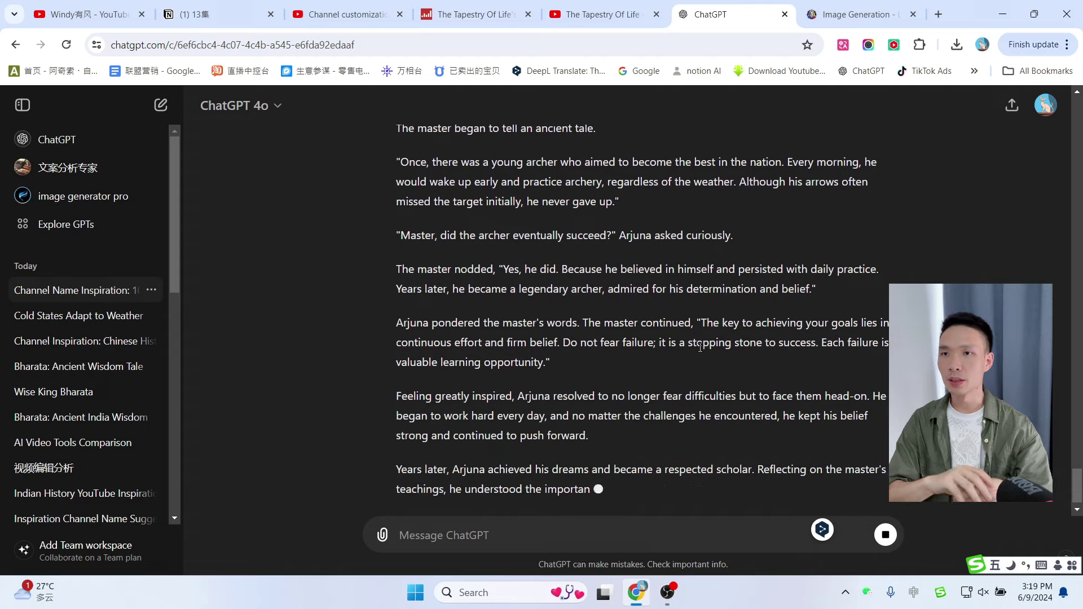
- Open elevenlabs.io in a new browser tab, go to its Voice Library and check the sorting options
left_click(939, 14)
type("elevenlabs.io")
key("Return")
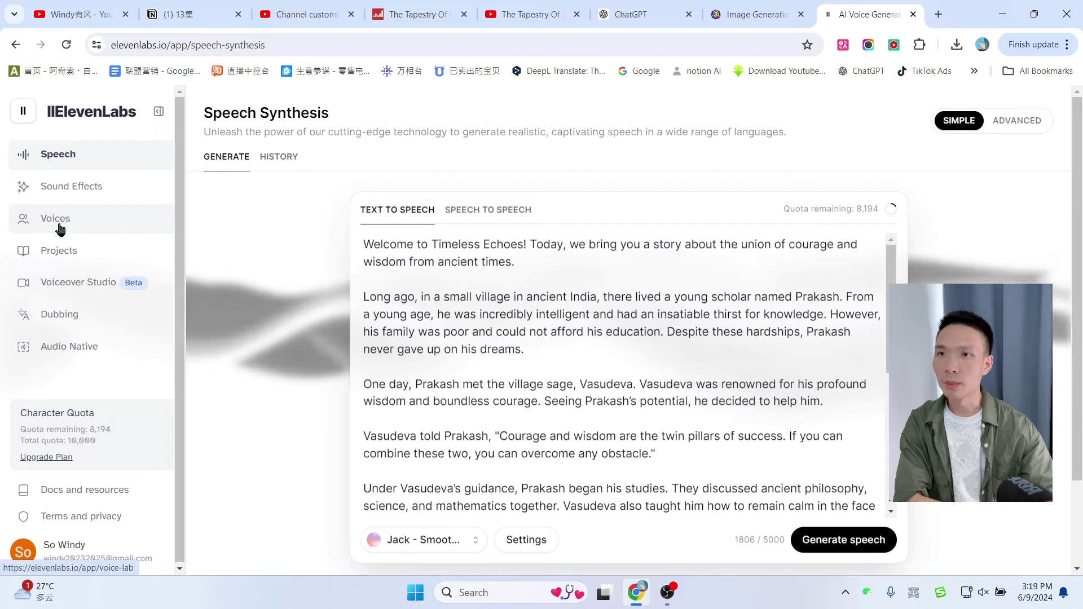
left_click(86, 226)
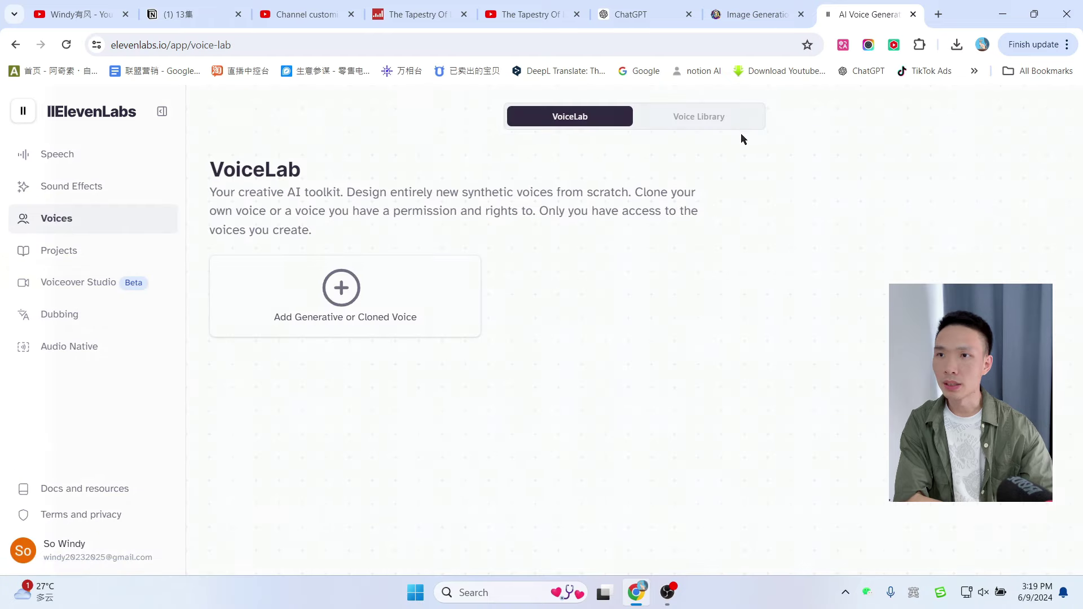
left_click(690, 118)
left_click(1004, 162)
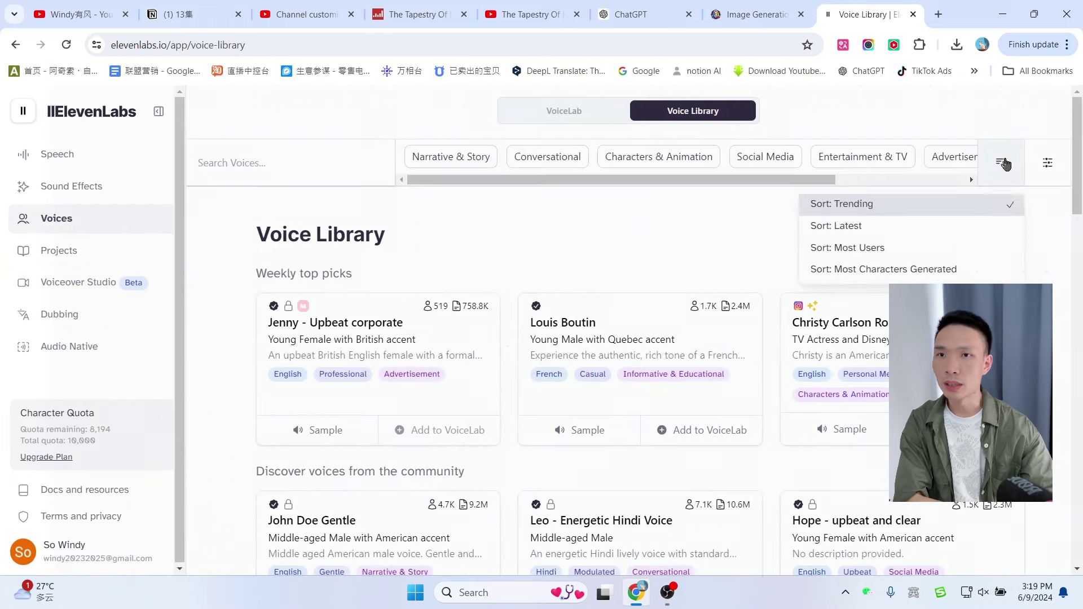
left_click(1051, 246)
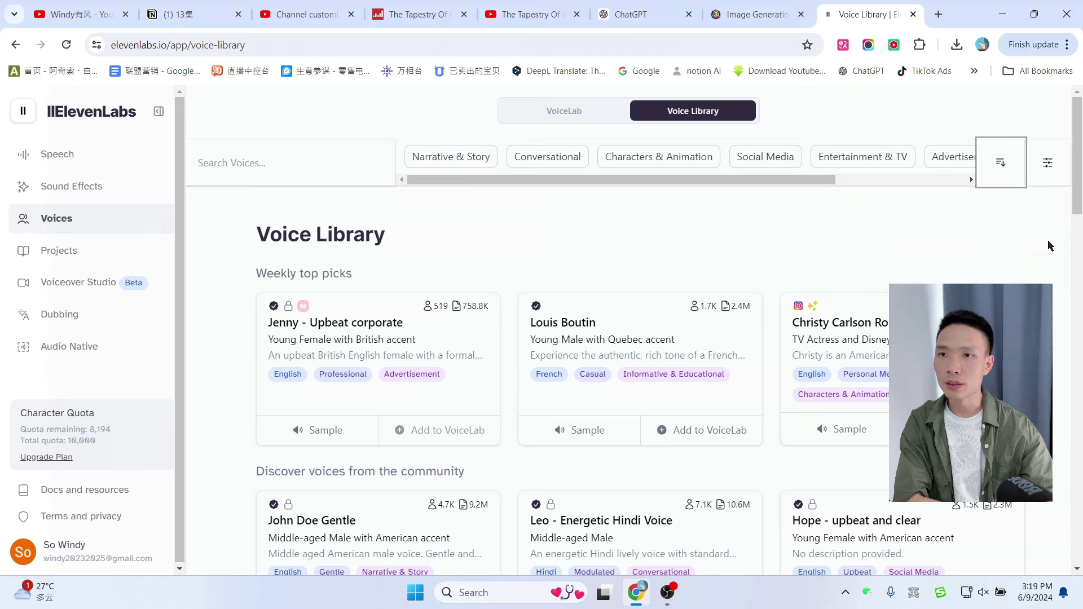
- Filter the Voice Library to English language, American accent, Middle Aged and Male voices
left_click(1049, 166)
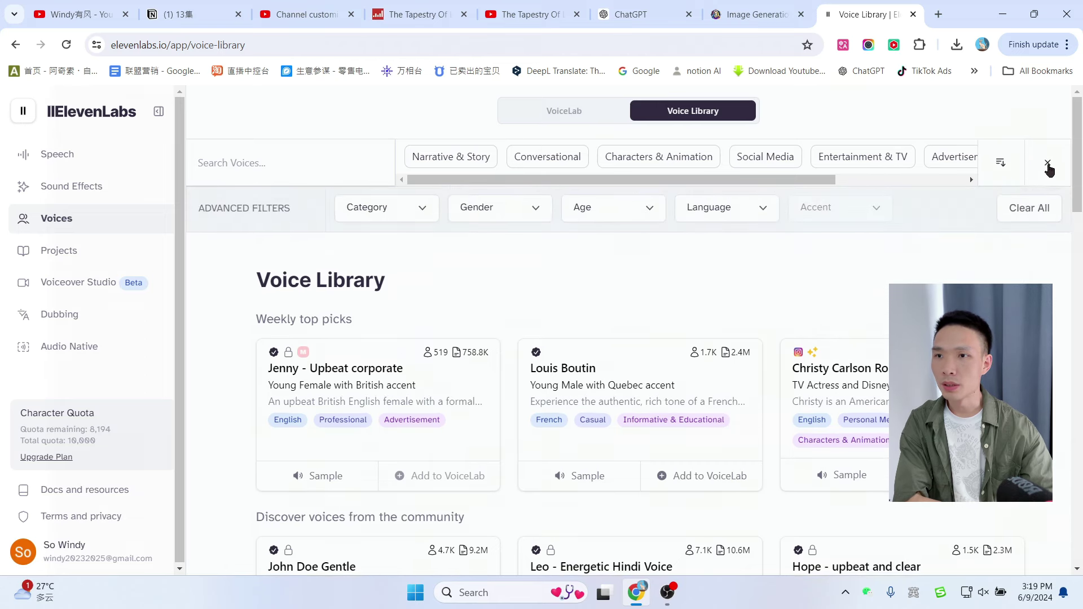
left_click(748, 217)
scroll(745, 307, "down", 3)
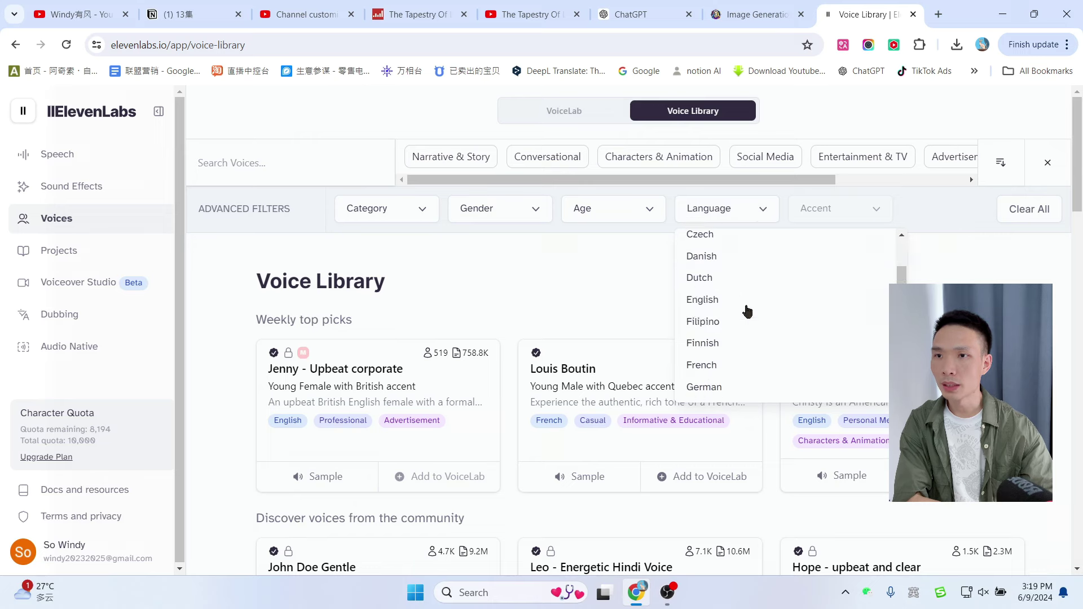
left_click(715, 280)
left_click(838, 213)
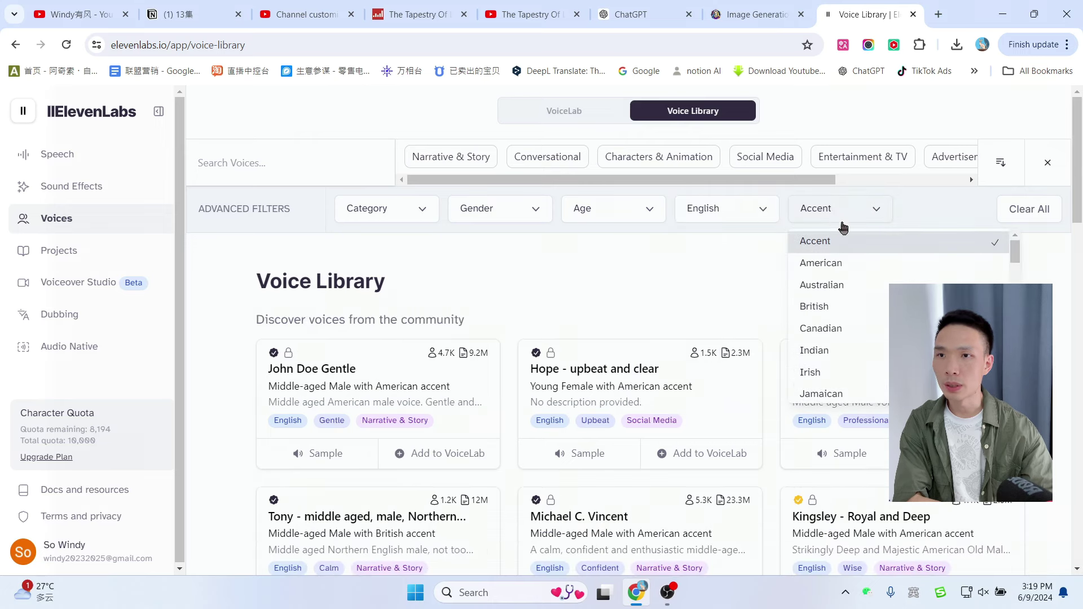
left_click(845, 265)
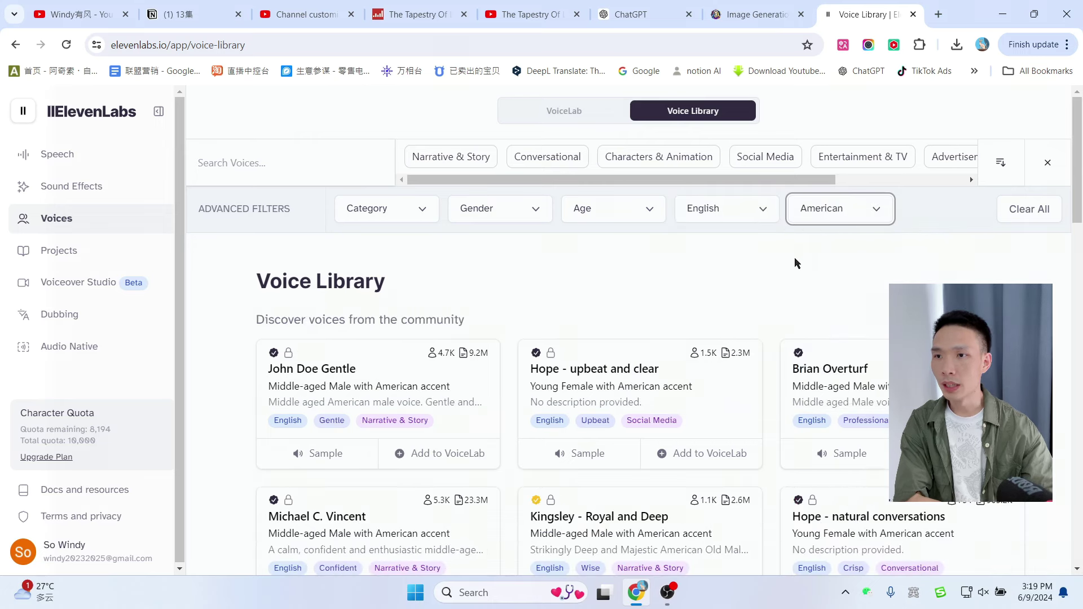
left_click(637, 215)
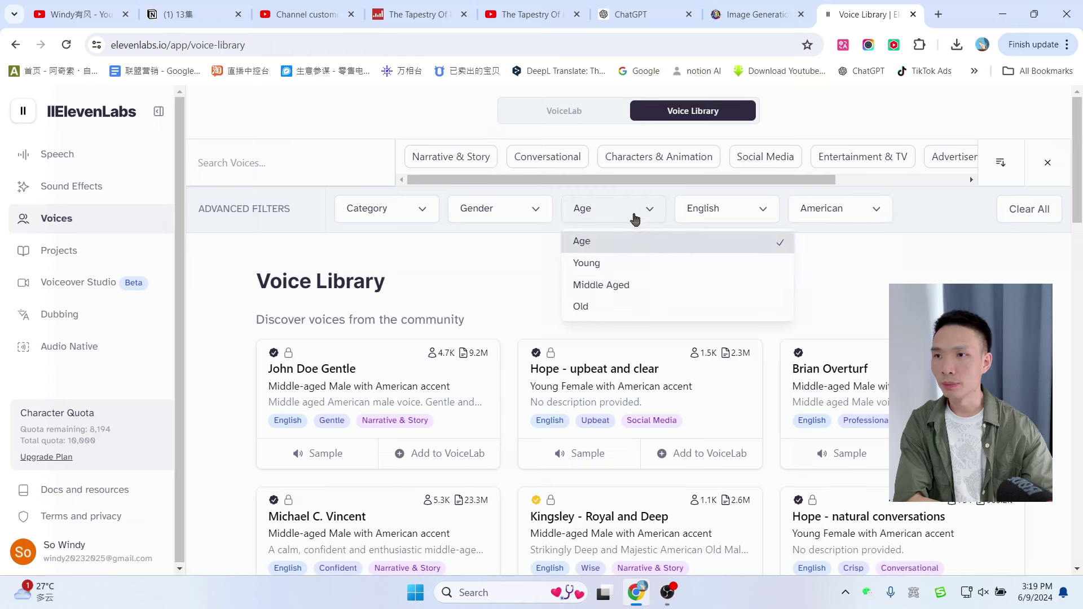
left_click(612, 286)
left_click(495, 210)
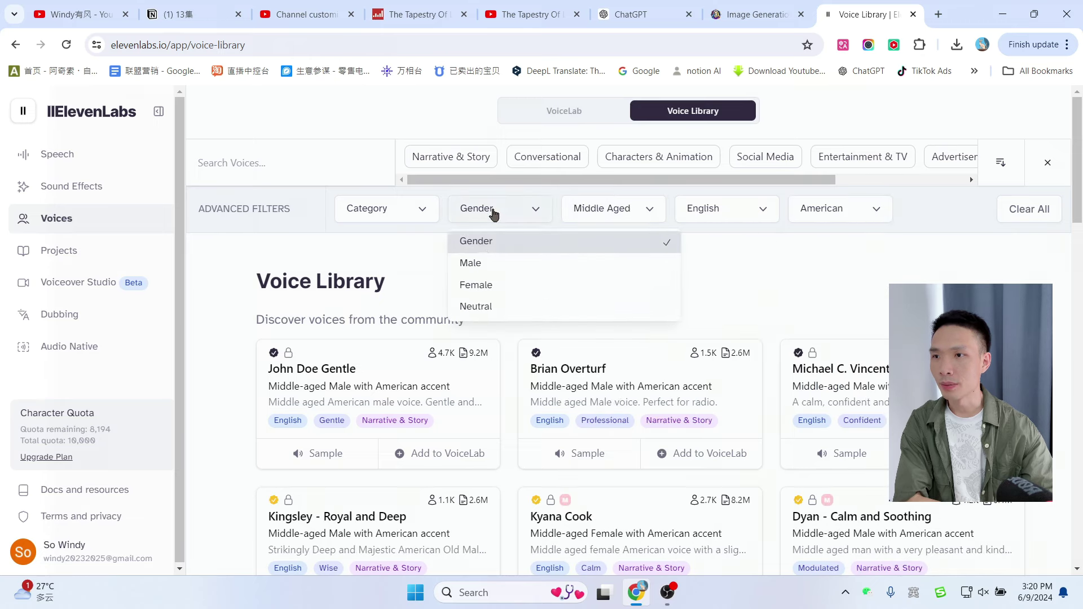
left_click(480, 264)
scroll(982, 213, "down", 1)
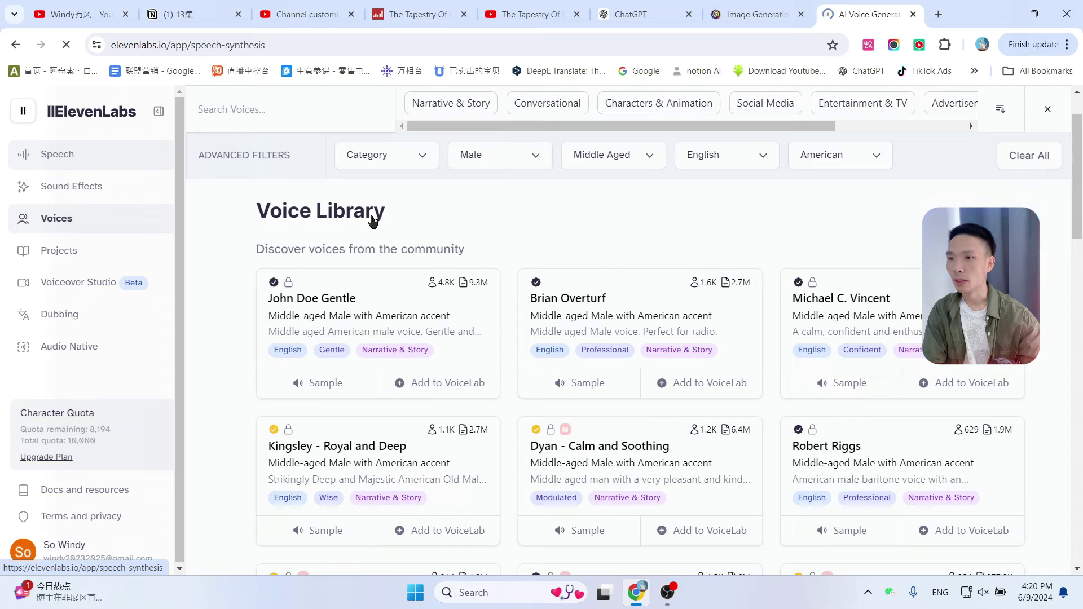
- Check the English narration in ChatGPT, then choose the voice "Jack - Smooth, deep, mysterious" for text to speech in ElevenLabs
left_click(618, 14)
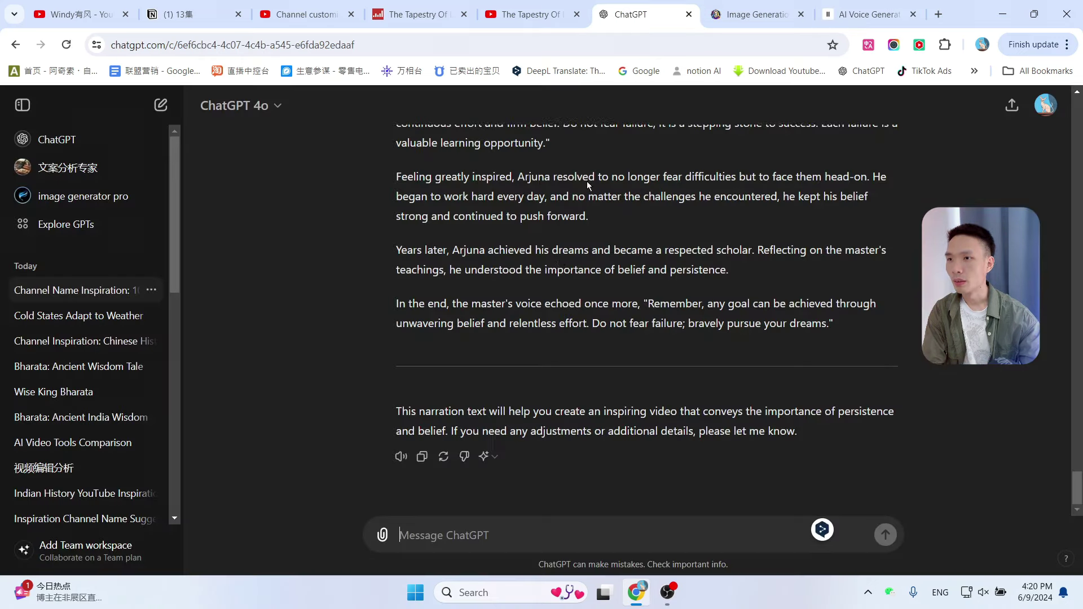
scroll(557, 270, "up", 8)
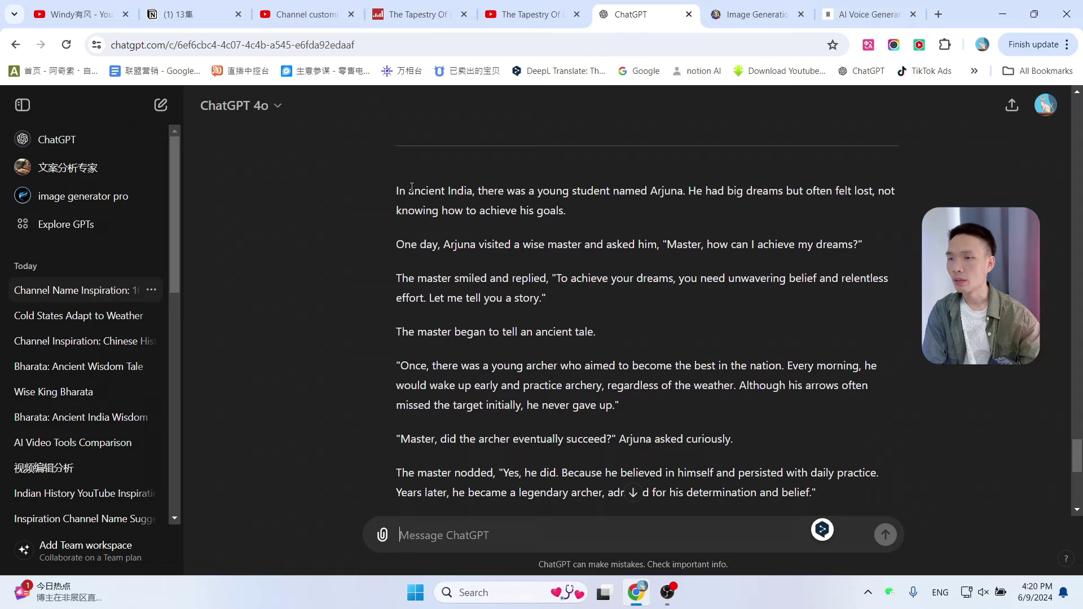
left_click(869, 14)
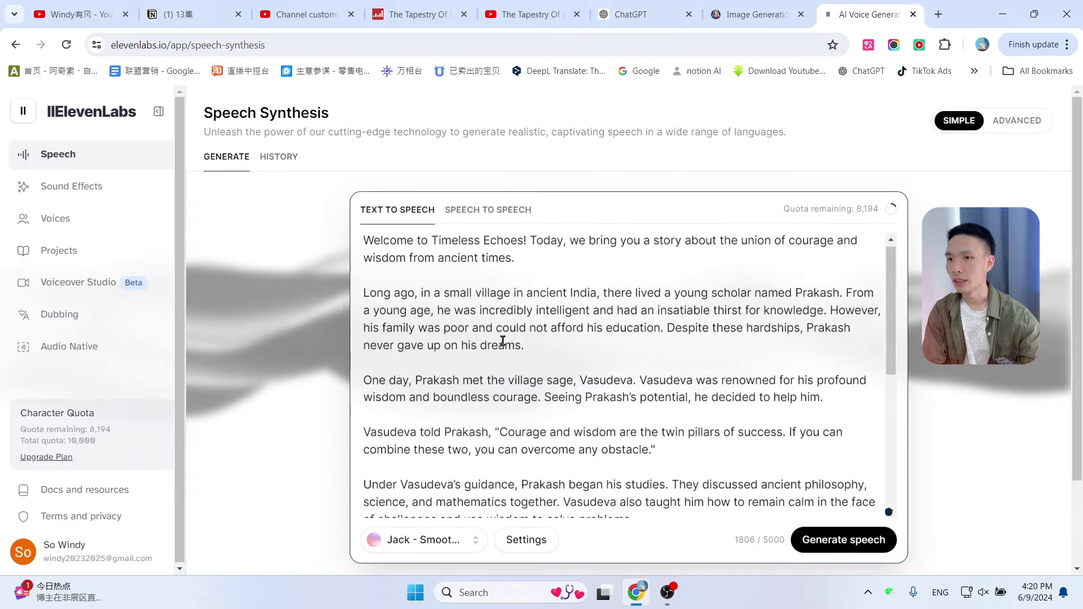
scroll(562, 335, "down", 3)
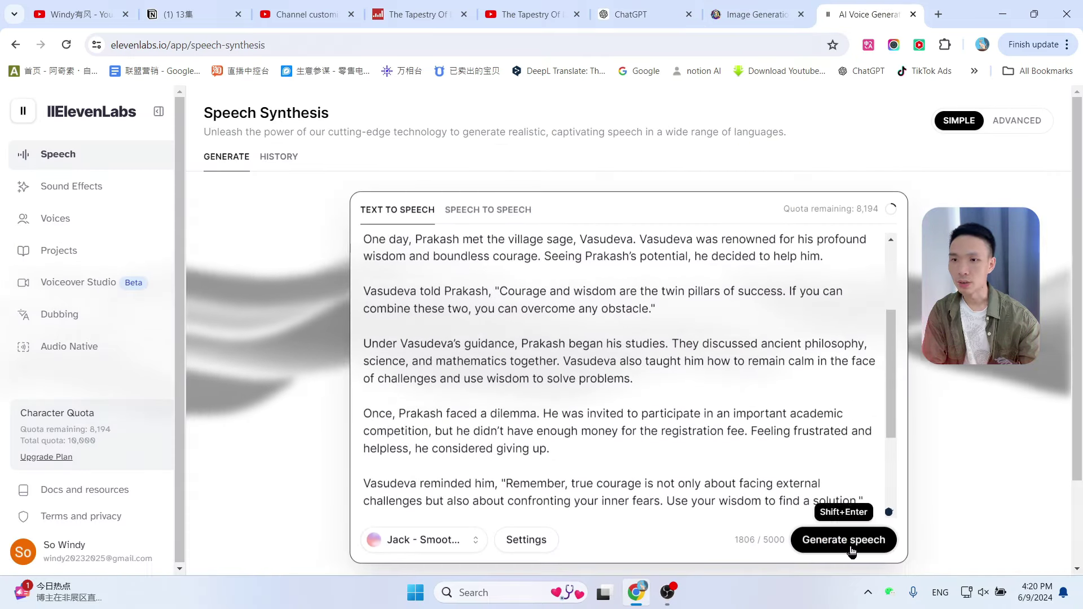
left_click(450, 543)
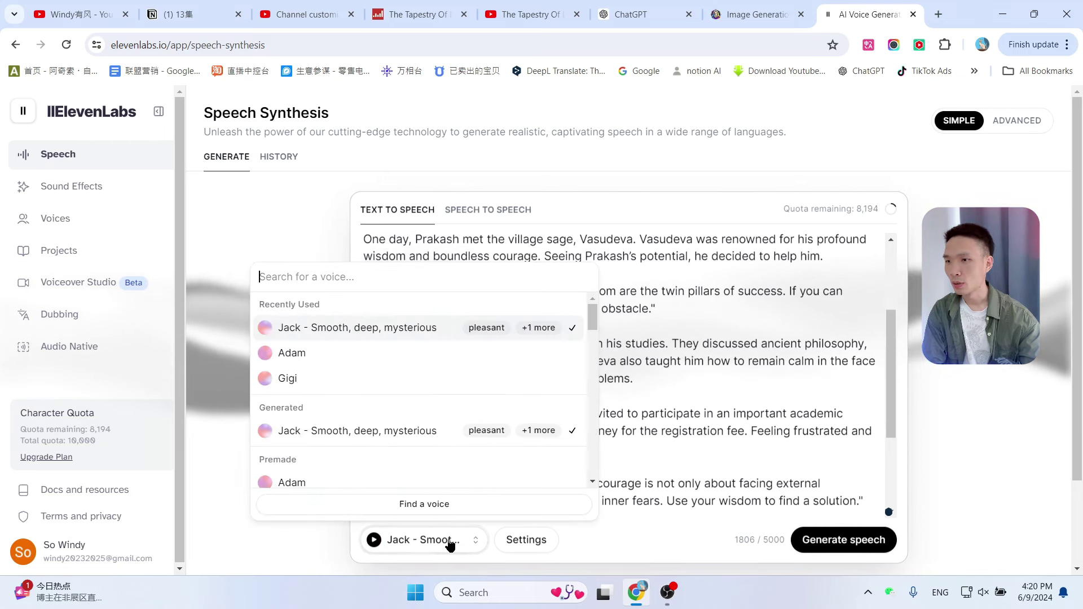
left_click(361, 428)
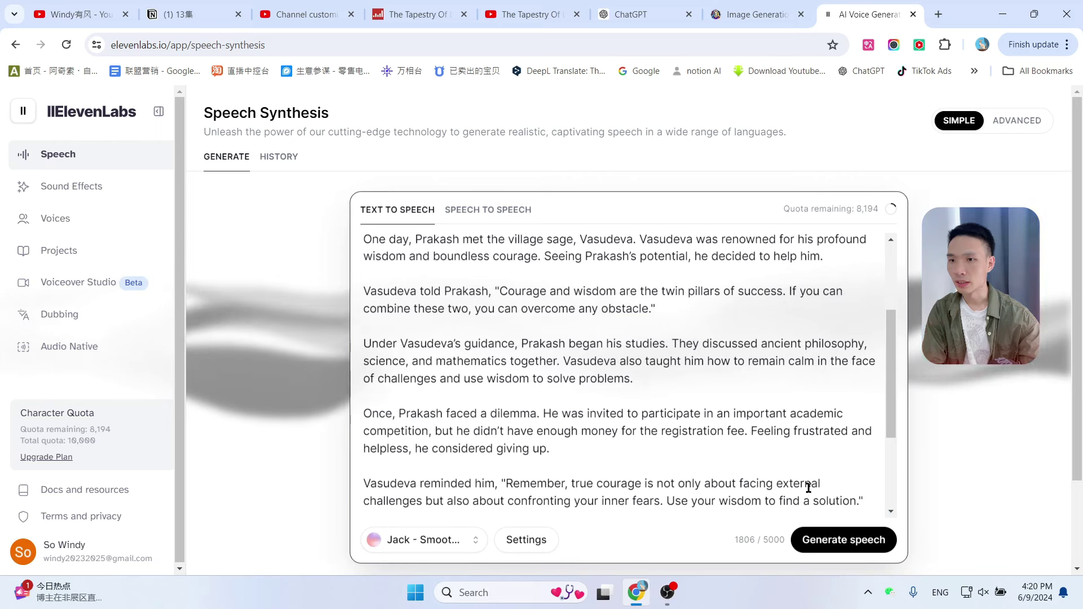
- Read through the narration loaded in the text-to-speech editor and view the tutorial author's YouTube videos page
scroll(815, 406, "down", 3)
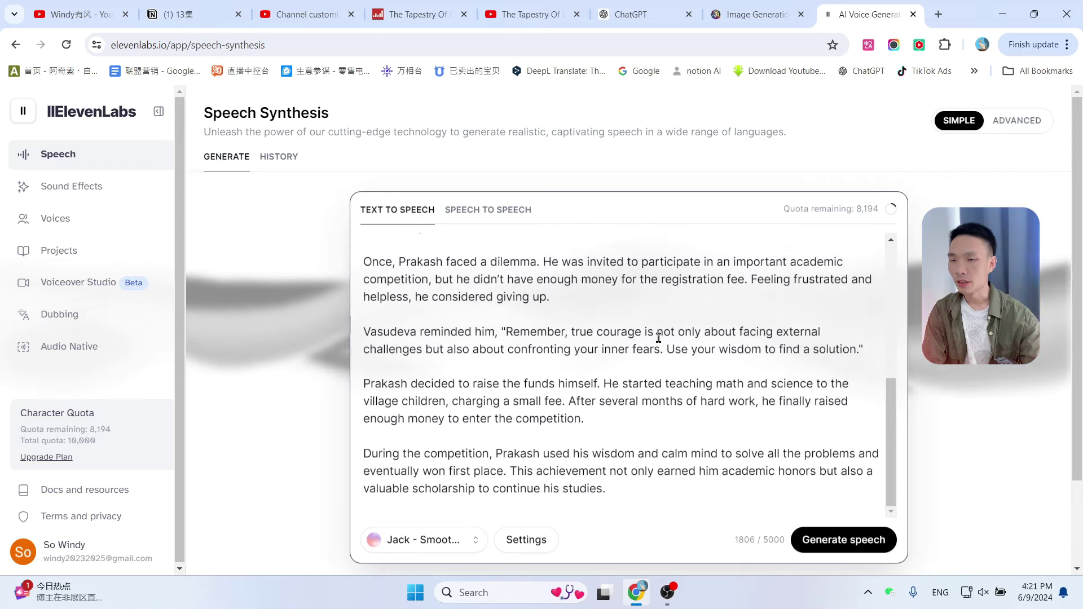
scroll(658, 338, "up", 10)
scroll(667, 382, "down", 15)
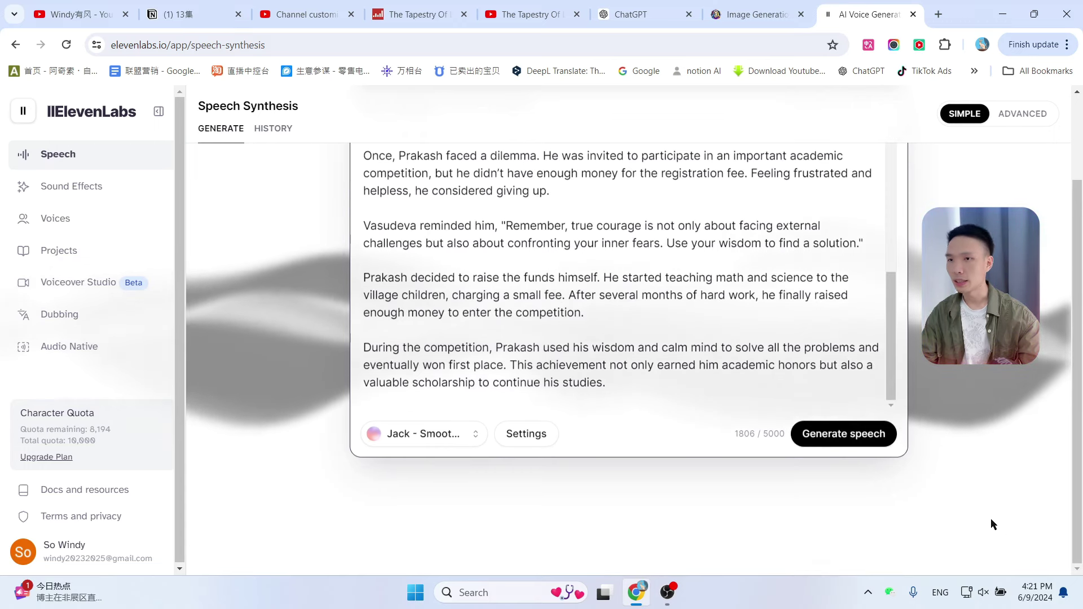
key("ctrl+1")
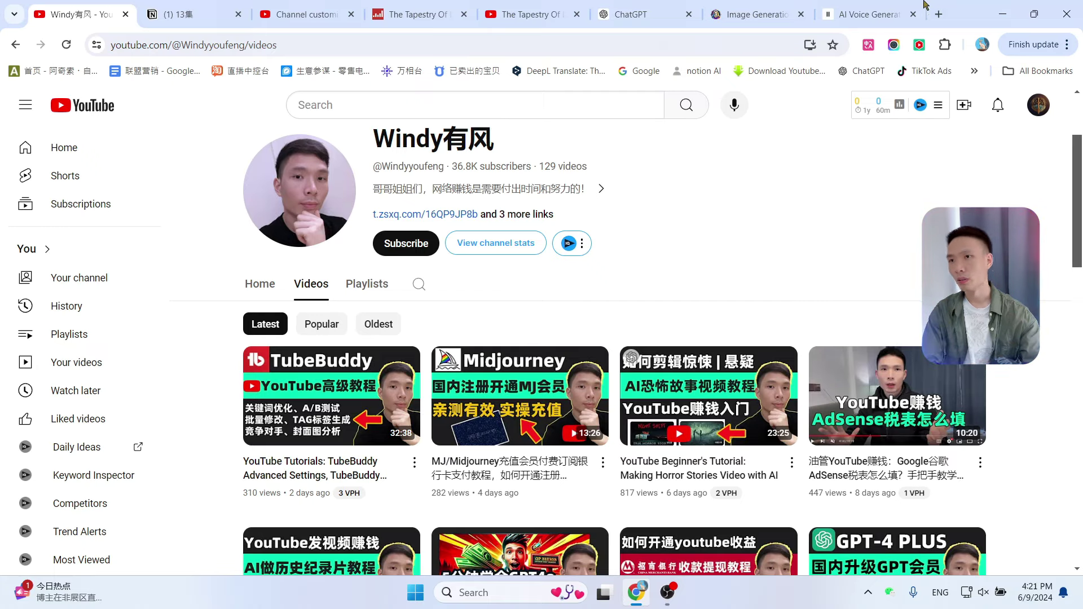
- In ChatGPT, request 15 Leonardo.ai image prompts based on the narration, super vivid, colorful, 3D and hyper-realistic, with a wisdom and philosophy theme
key("ctrl+6")
scroll(768, 425, "down", 2)
scroll(733, 463, "down", 6)
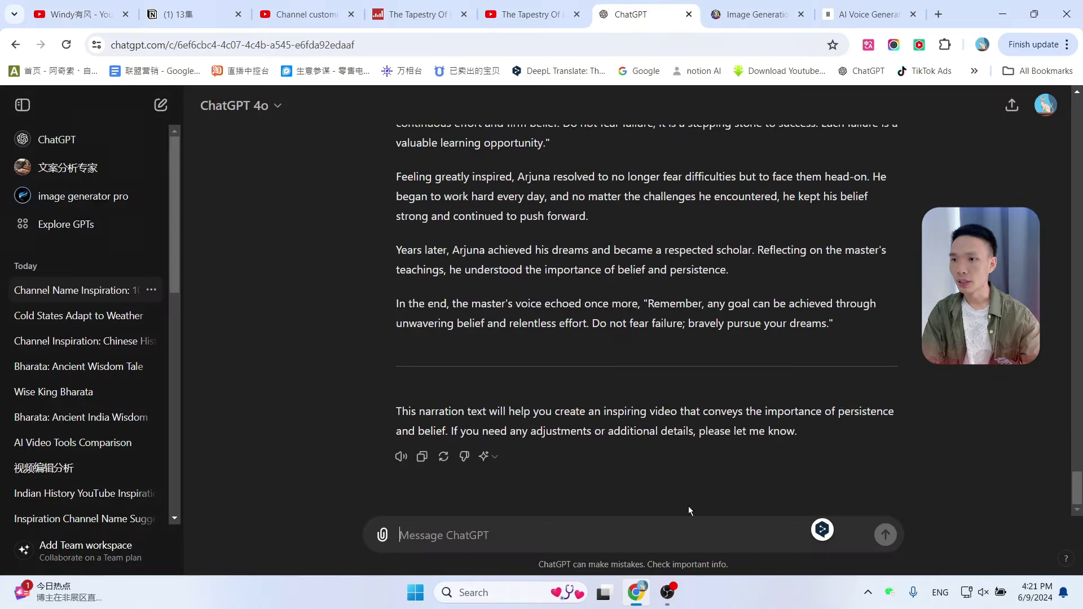
type("请根据以上解说，帮我生成15 个文本prompt，我将用这些提示在leonardo.ai中生成图片。我希望图片能够超级生动、色彩鲜艳、3D 和超逼真，同时请记我们的主题是关于智慧和哲学，因此图片必须充满智慧")
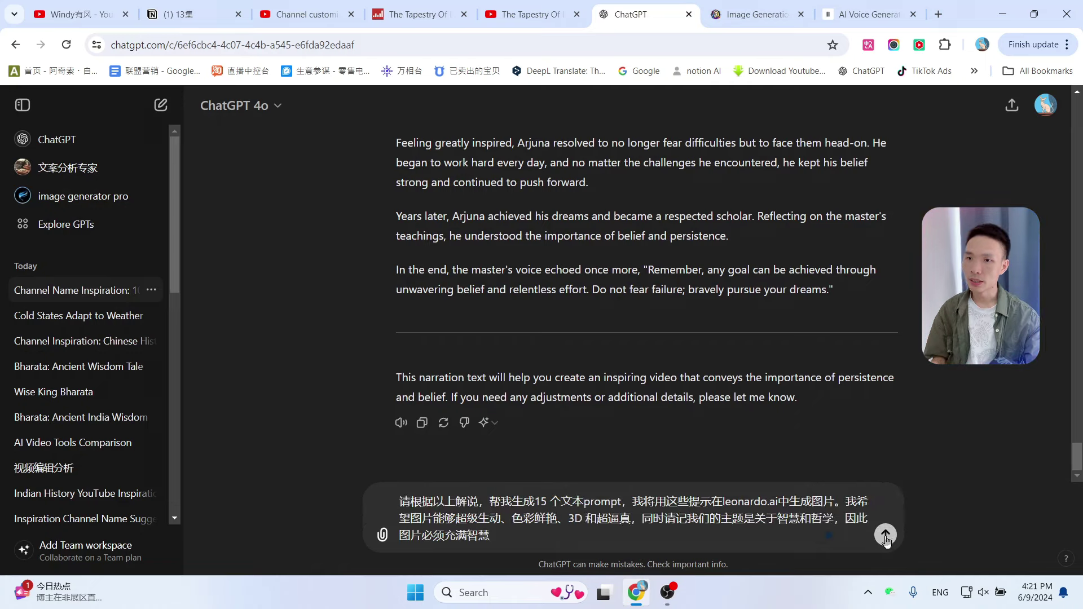
left_click(885, 535)
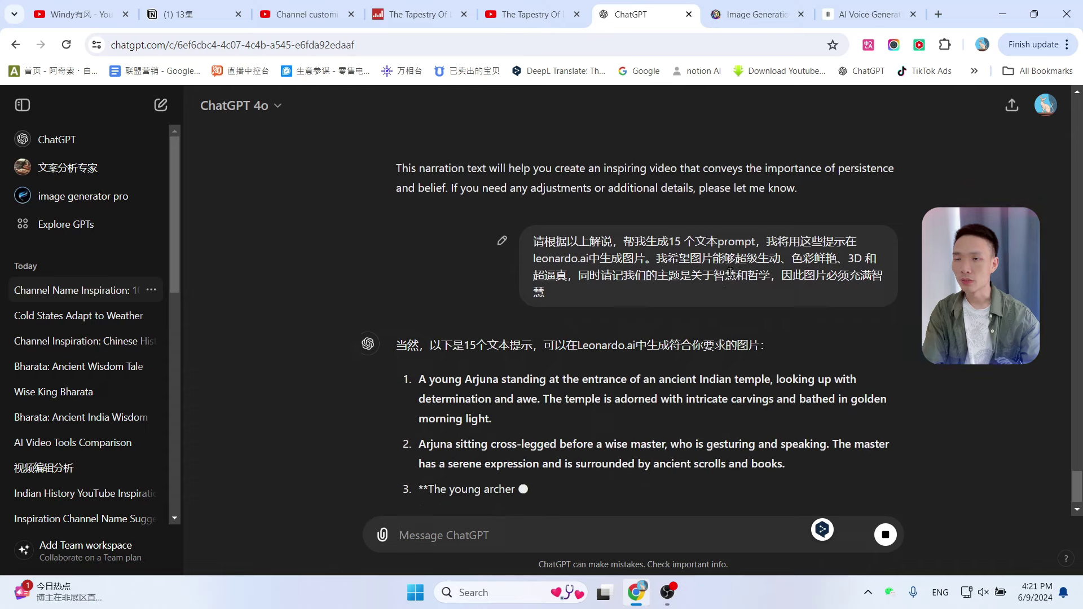
scroll(803, 265, "up", 1)
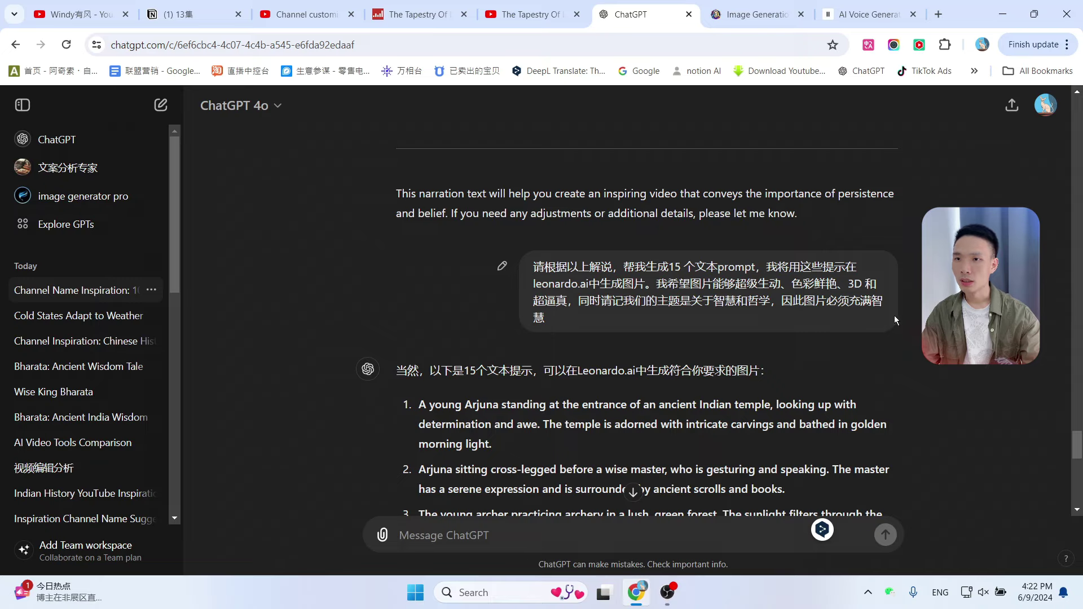
- Copy the first ChatGPT image prompt, young Arjuna at the temple entrance, and replace the existing prompt in Leonardo.Ai with it
scroll(893, 270, "down", 5)
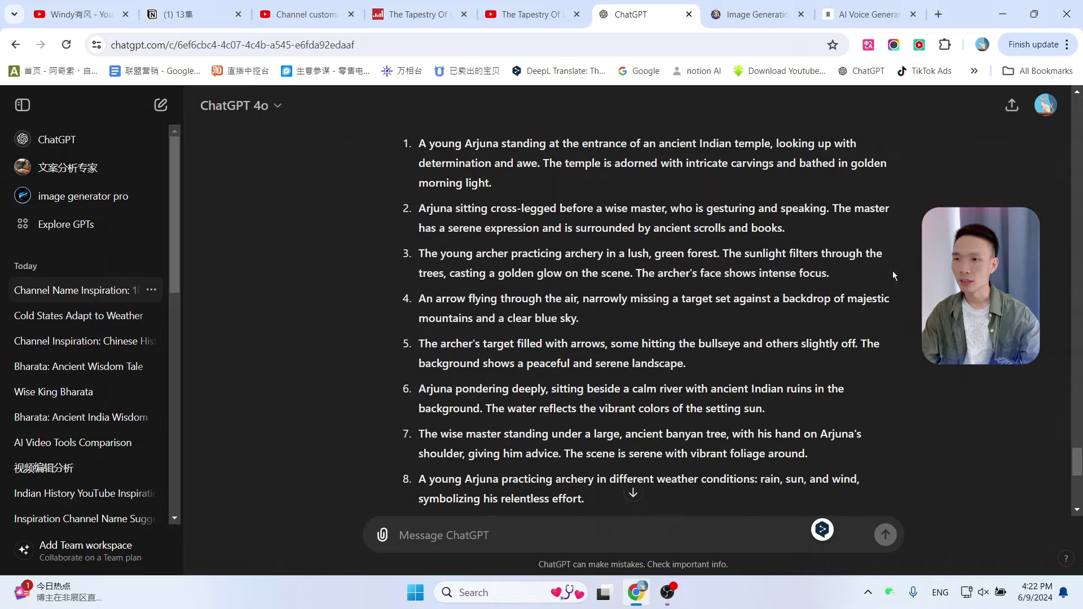
scroll(668, 275, "up", 2)
scroll(668, 276, "down", 10)
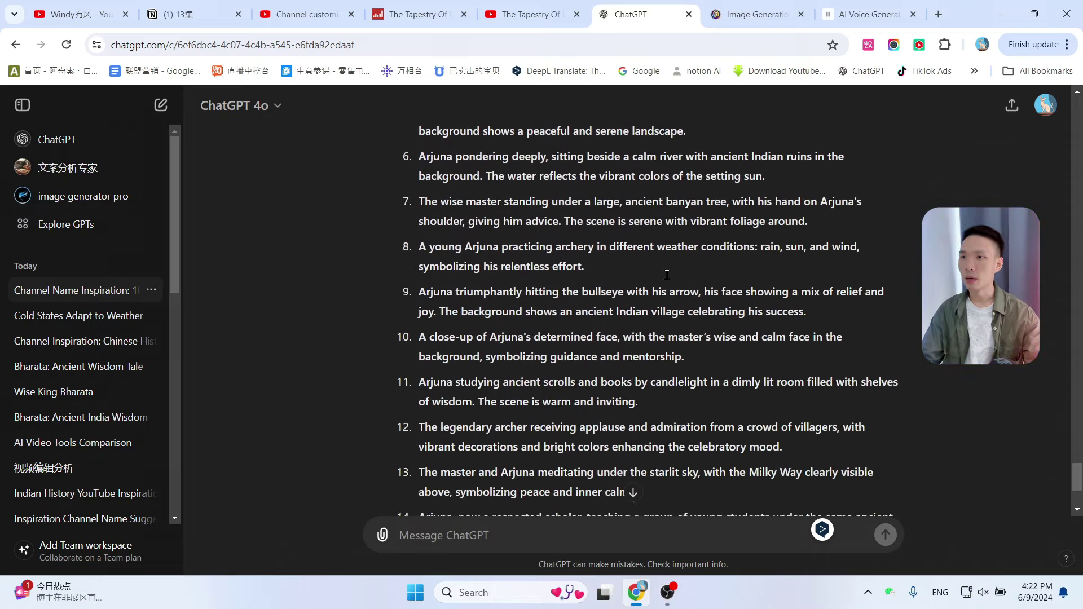
scroll(580, 262, "up", 9)
scroll(580, 262, "up", 2)
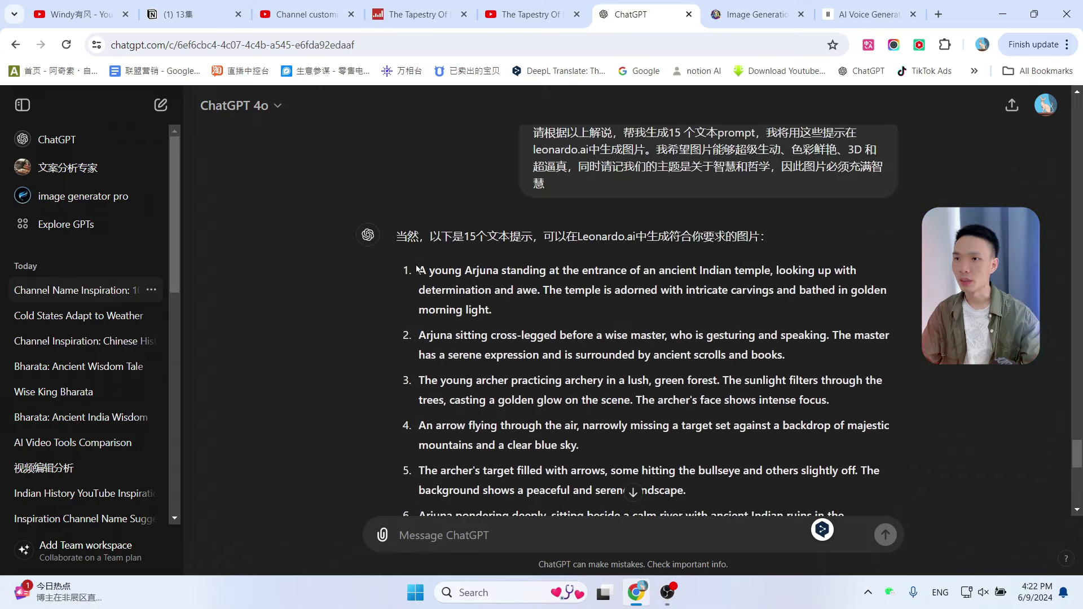
left_click_drag(426, 271, 492, 310)
key("ctrl+c")
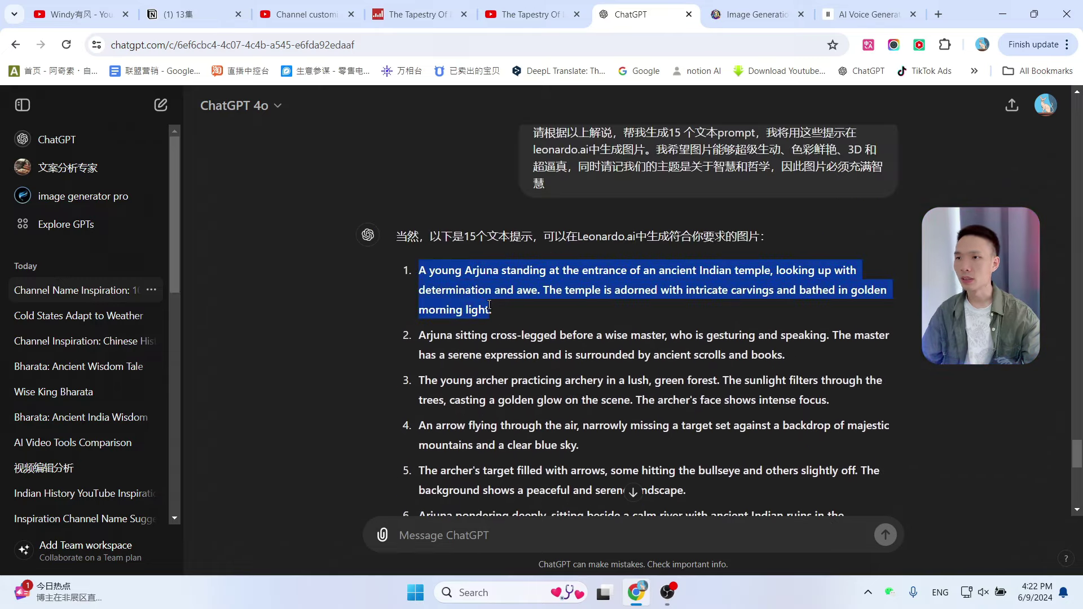
key("ctrl+Tab")
scroll(720, 188, "up", 5)
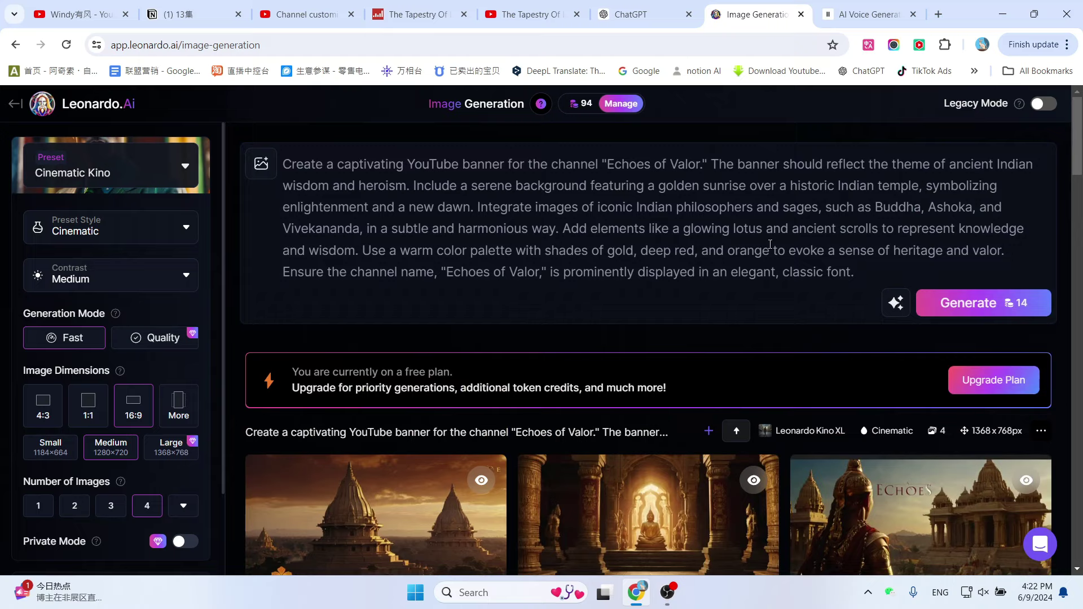
left_click(412, 177)
key("ctrl+a")
key("ctrl+v")
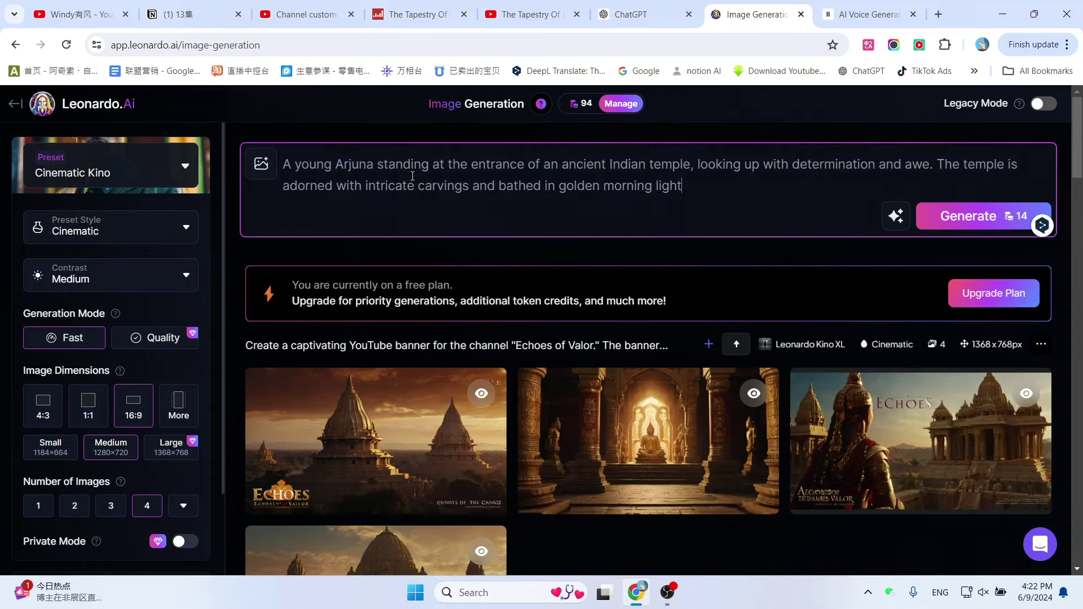
- Browse the platform presets and change the image preset to Stock Photography
left_click(186, 168)
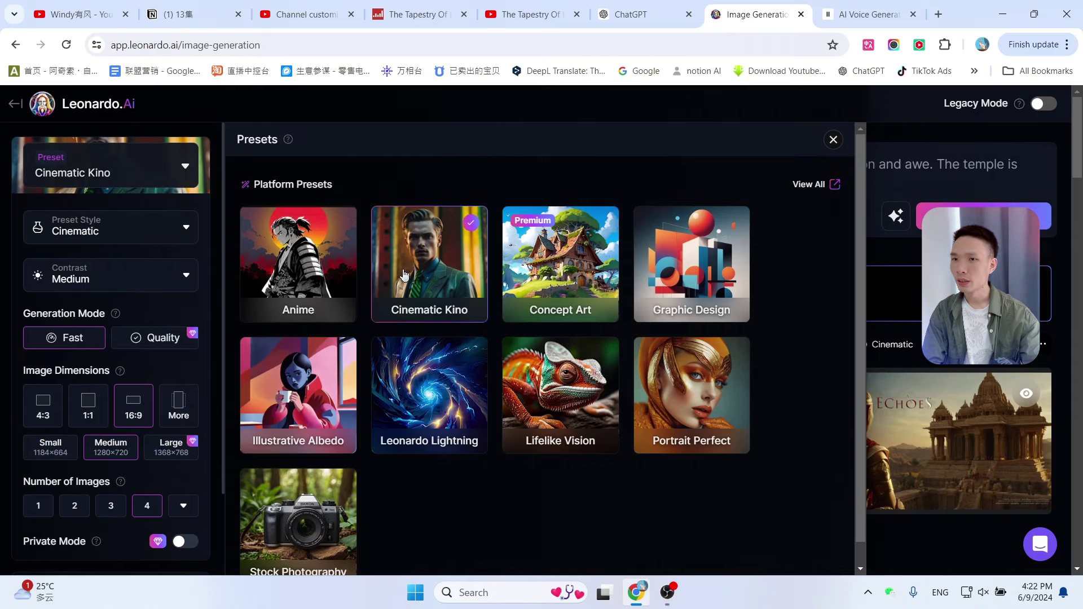
scroll(472, 431, "down", 1)
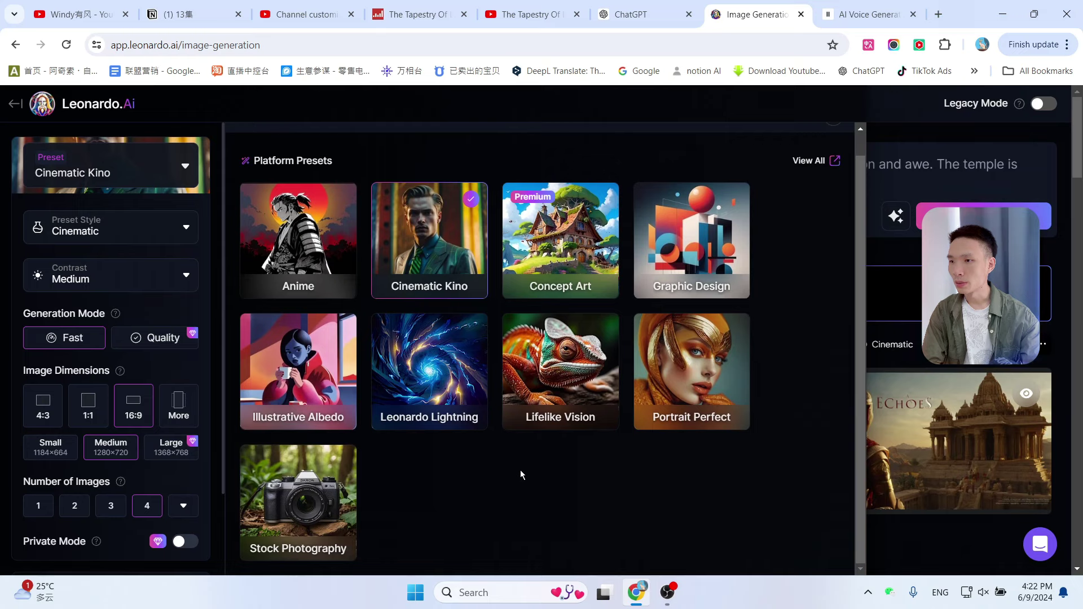
scroll(521, 470, "down", 5)
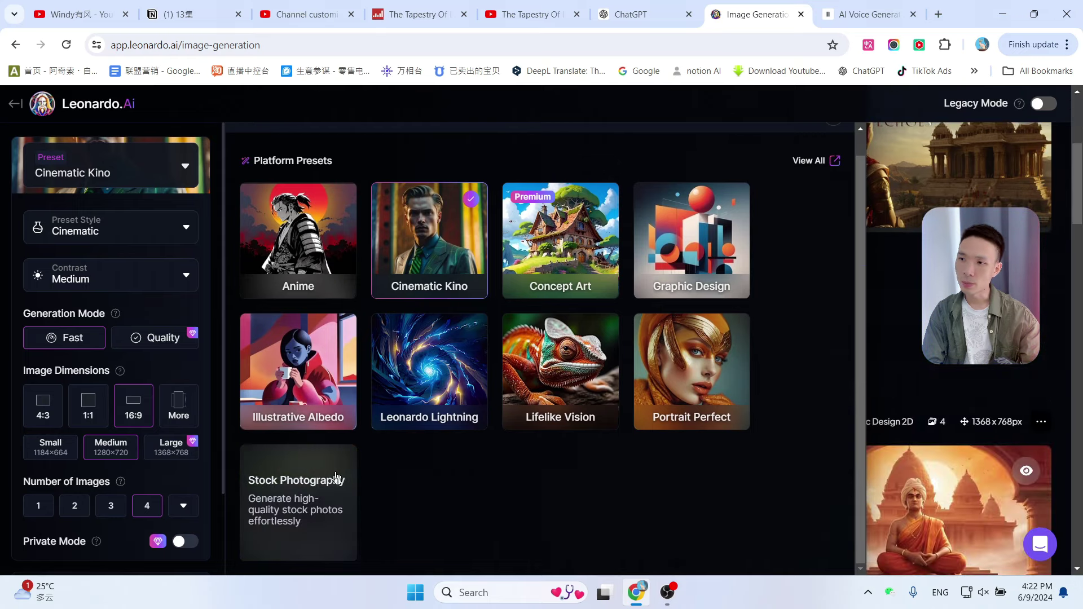
left_click(302, 469)
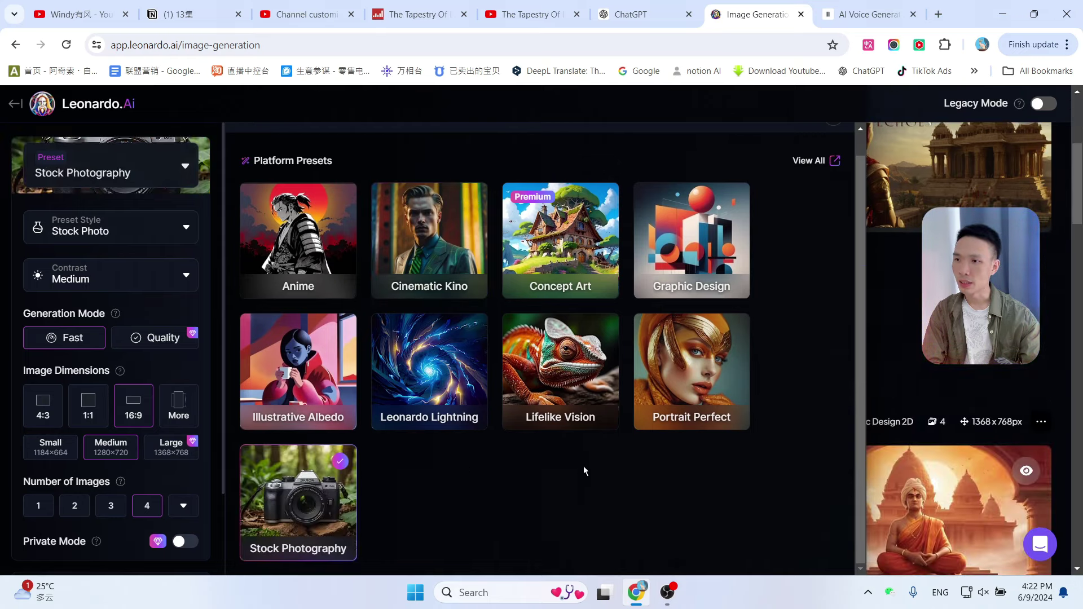
scroll(552, 237, "up", 1)
left_click(835, 140)
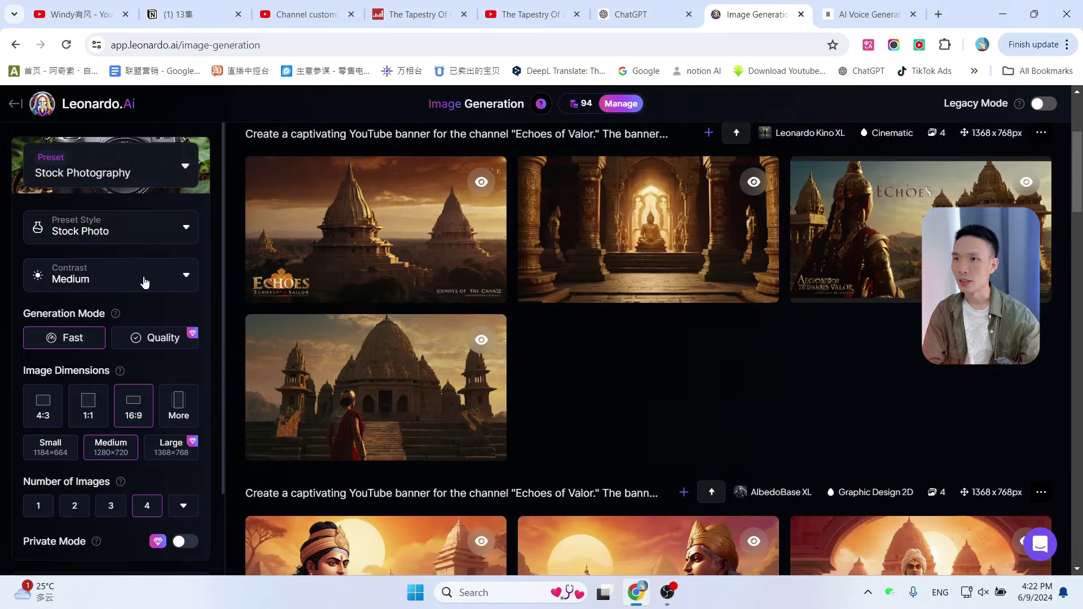
- Review the generation settings, append ",hyper realistic" to the Arjuna temple prompt and generate the images
scroll(155, 249, "down", 2)
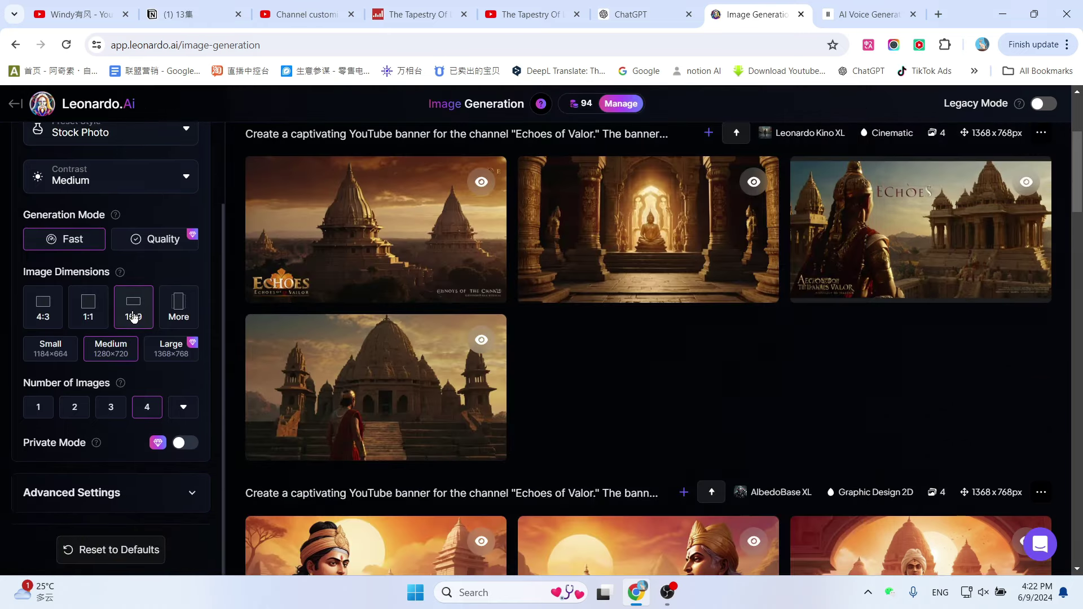
scroll(724, 192, "up", 3)
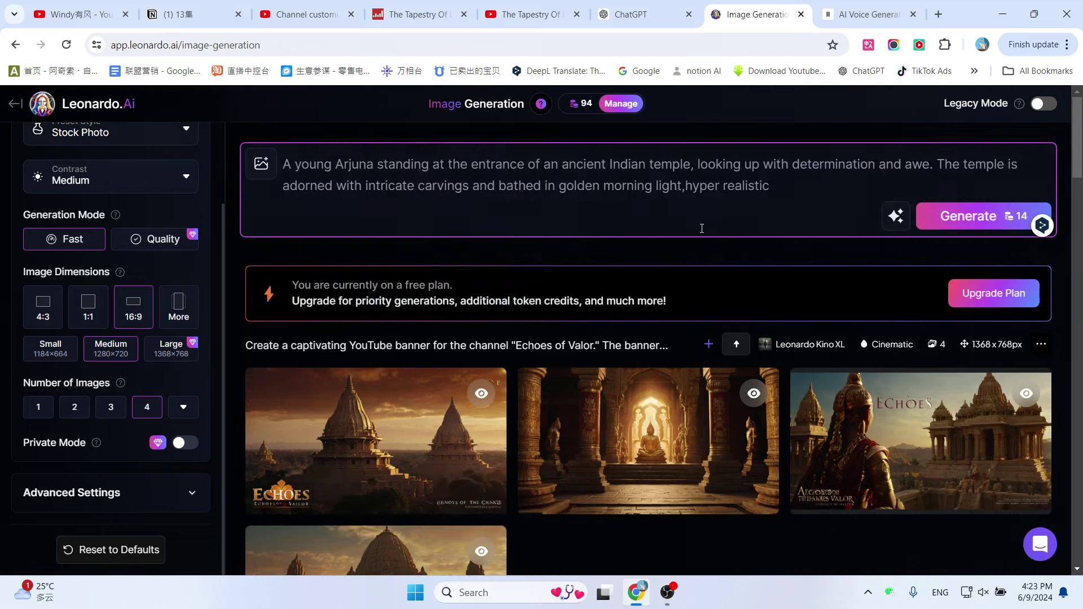
key("Return")
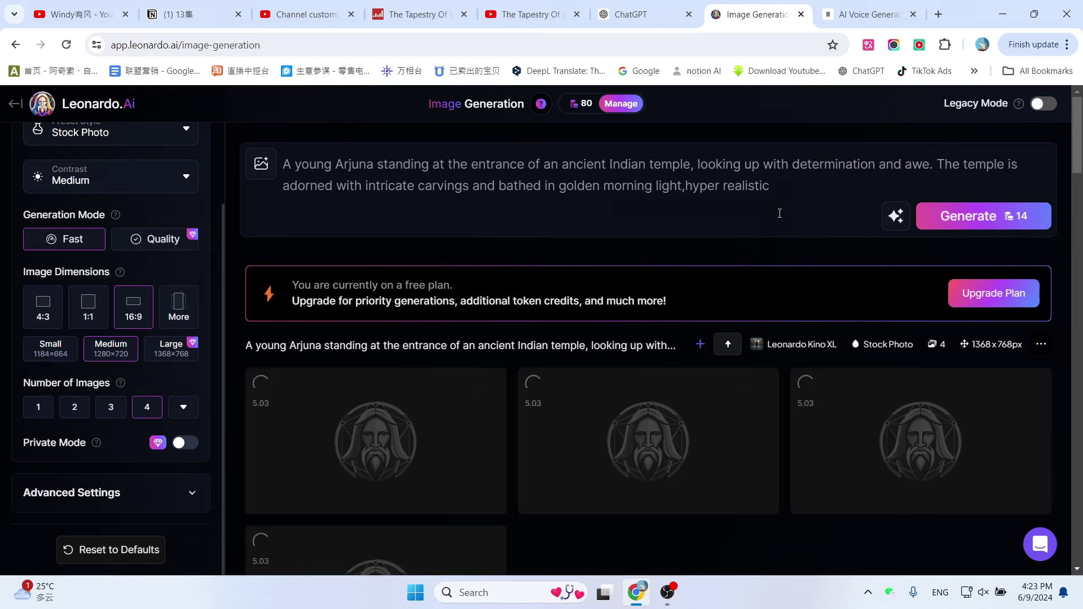
scroll(780, 213, "down", 1)
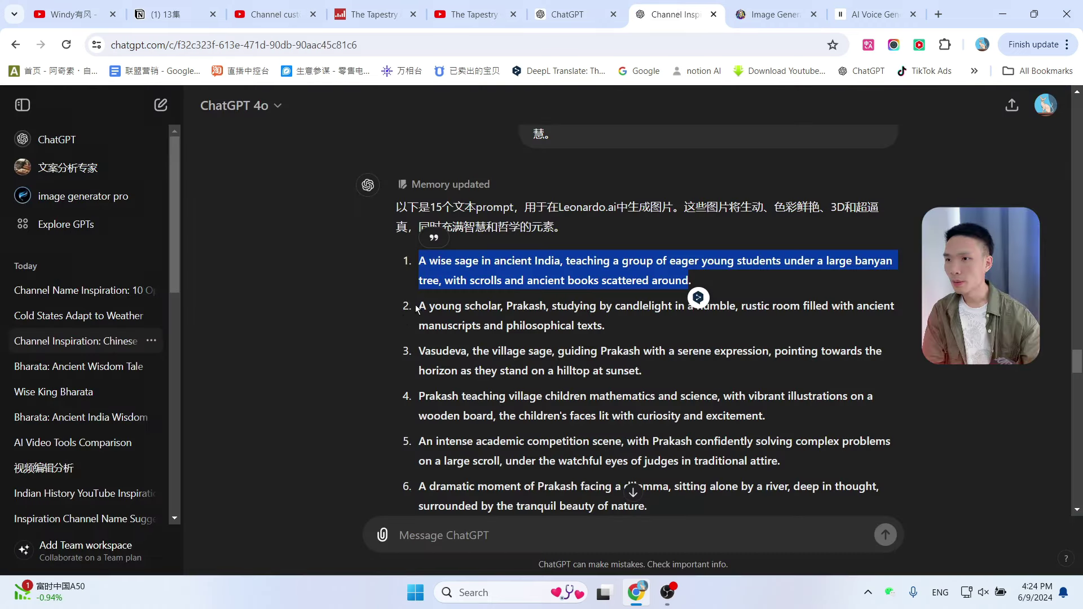
- Copy the second ChatGPT prompt, the young scholar studying by candlelight, into Leonardo.Ai, append ",hyper realistic" and generate the images
left_click_drag(416, 308, 604, 326)
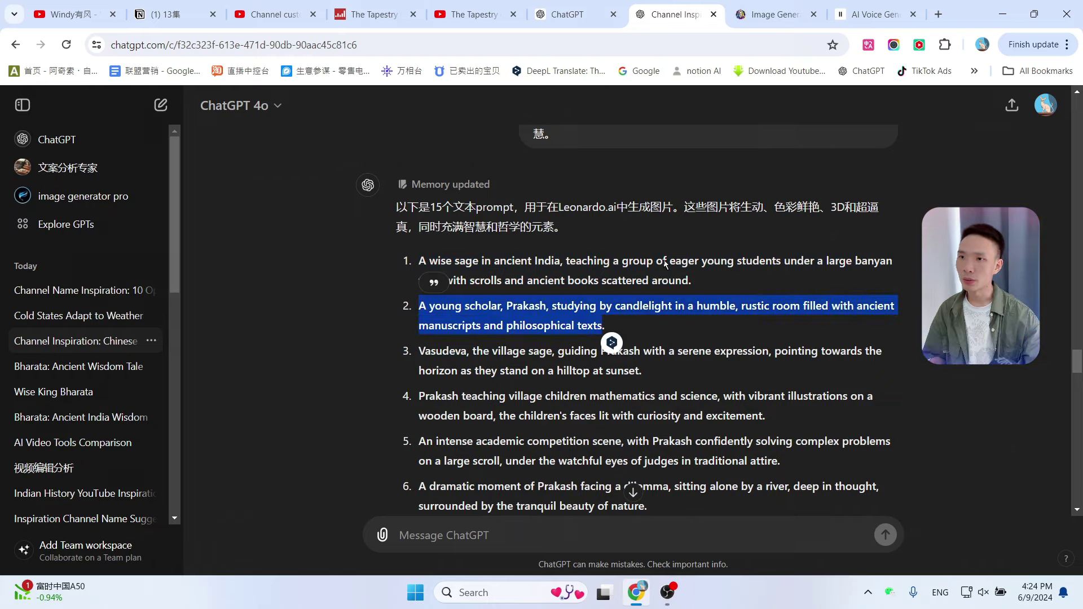
left_click(774, 12)
left_click(867, 8)
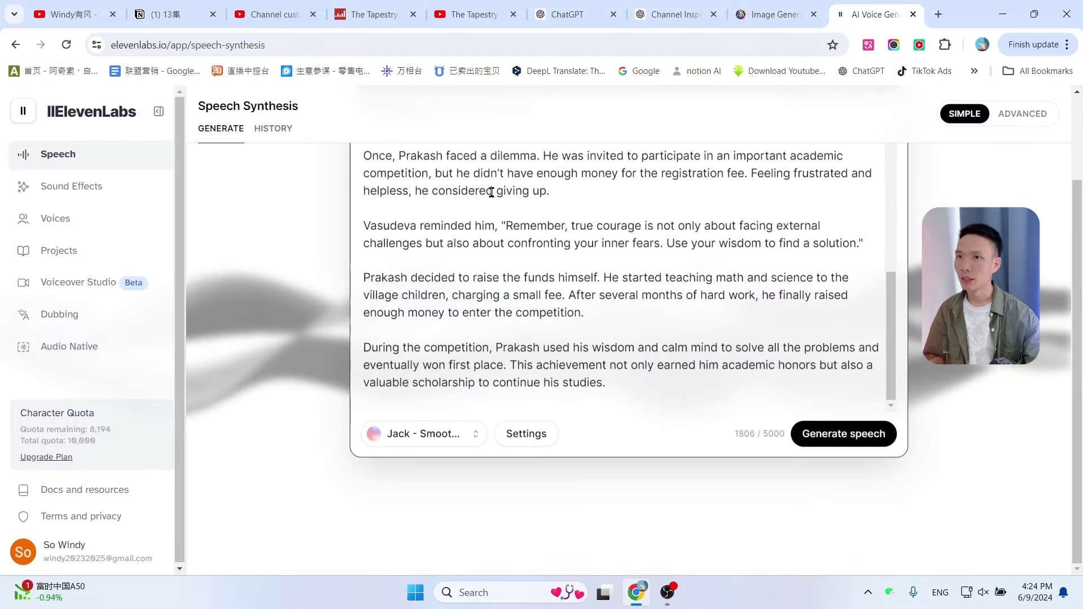
left_click(800, 5)
left_click(406, 200)
type(",hyper realistic")
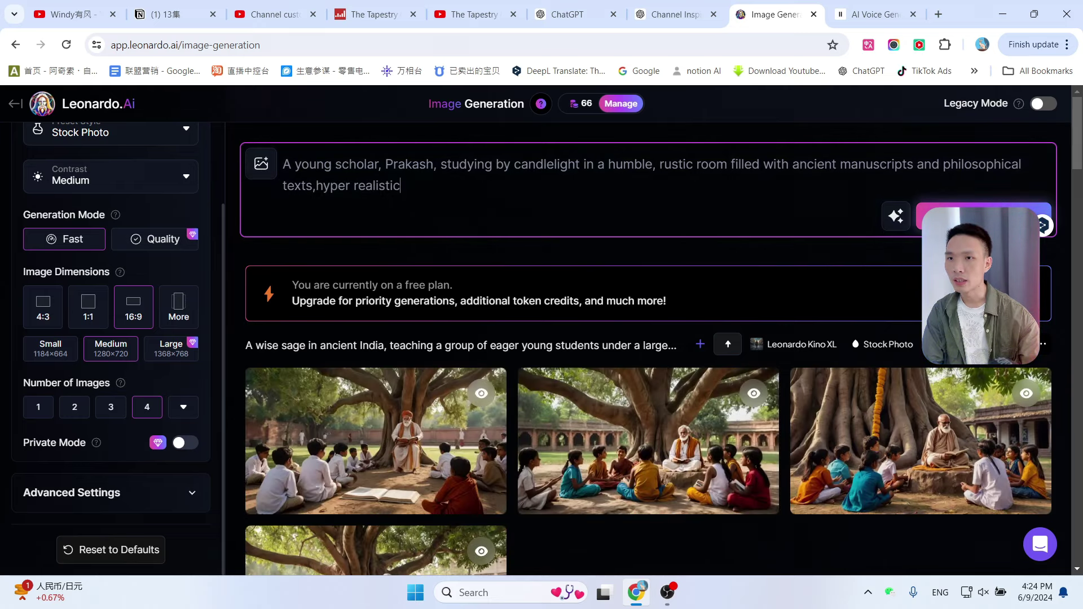
key("Return")
- Look through the remaining Arjuna image prompts in the other ChatGPT conversation
key("ctrl+6")
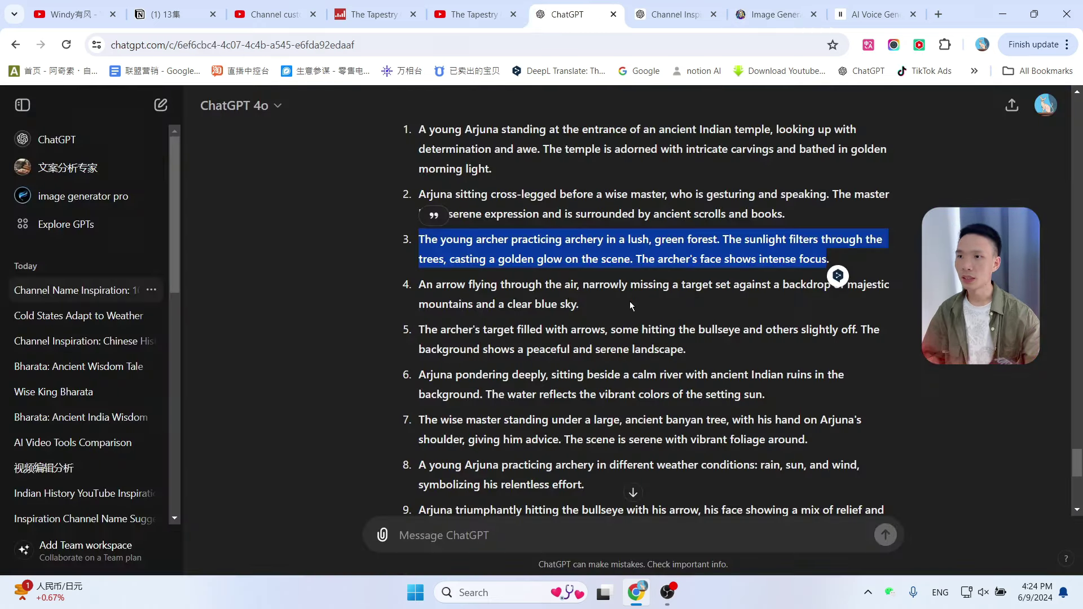
scroll(557, 286, "down", 6)
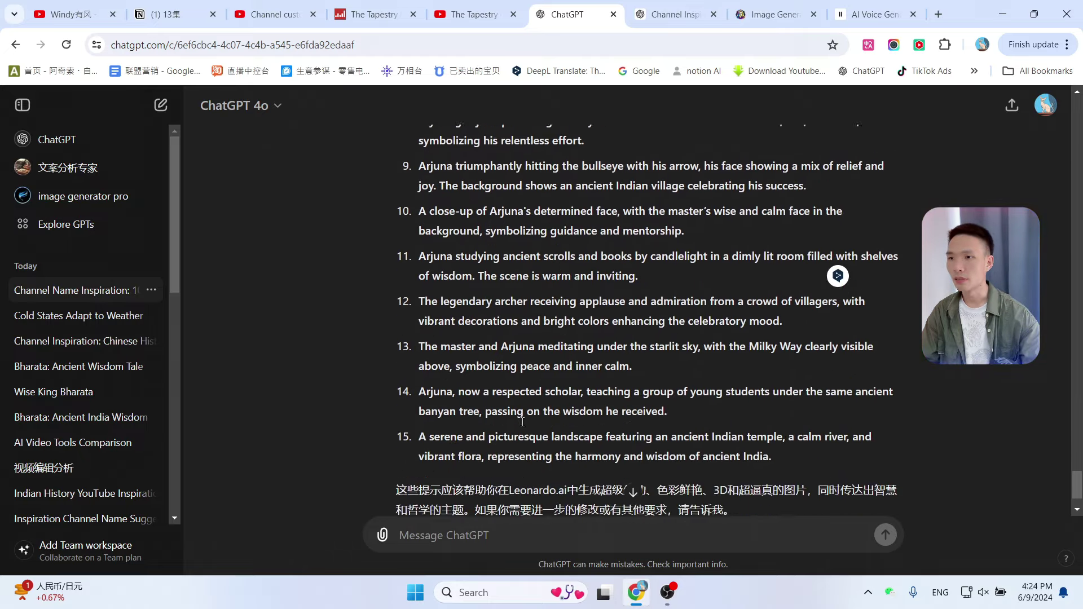
scroll(589, 376, "up", 4)
- In Leonardo.Ai, enlarge the second image of the wise sage teaching under the banyan tree and download it
key("ctrl+8")
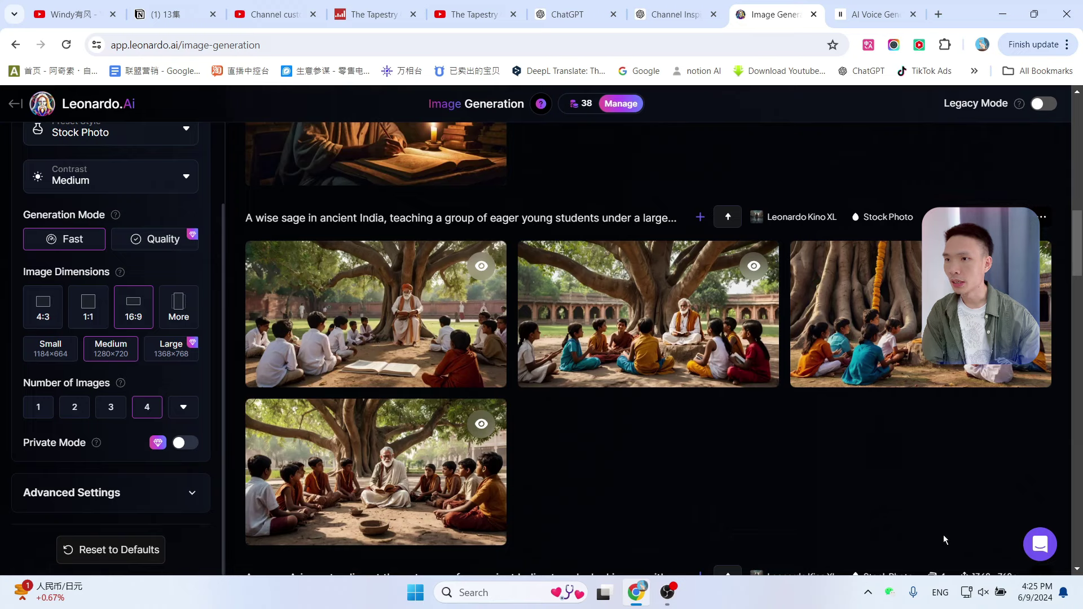
left_click(677, 289)
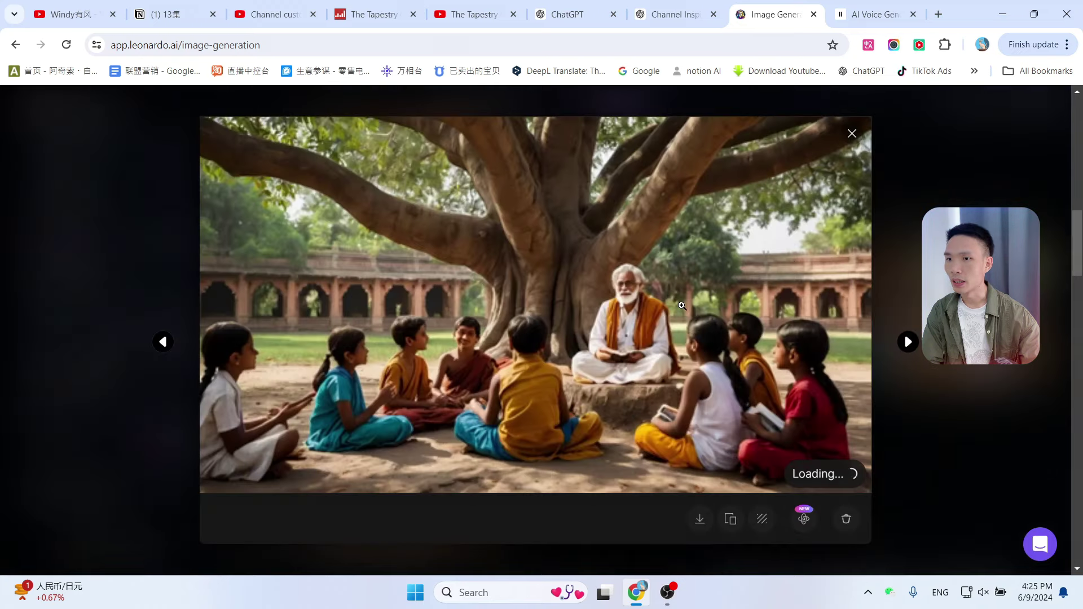
left_click(700, 519)
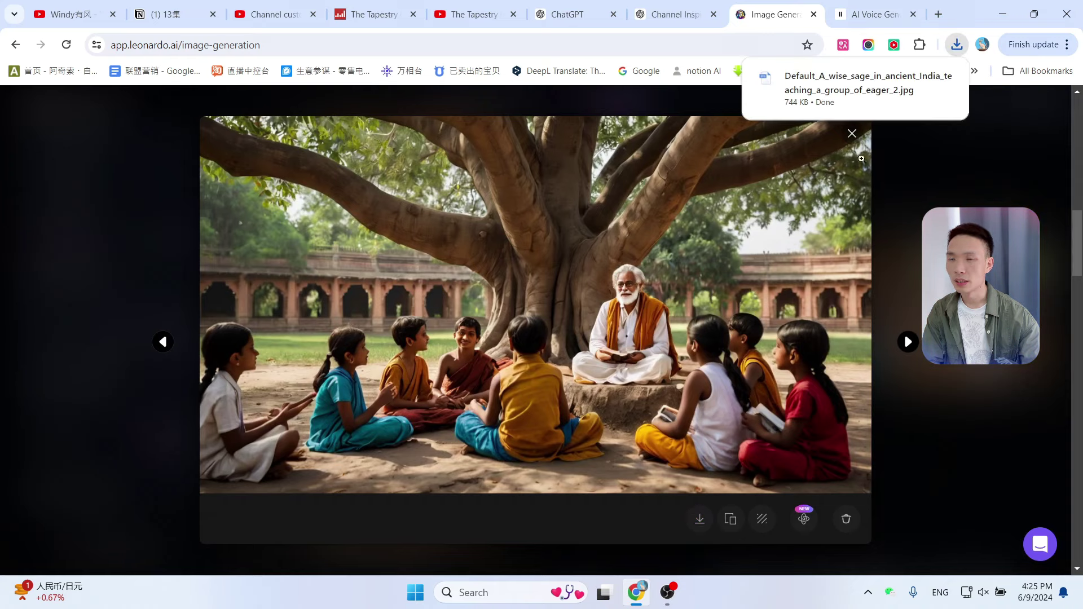
left_click(852, 133)
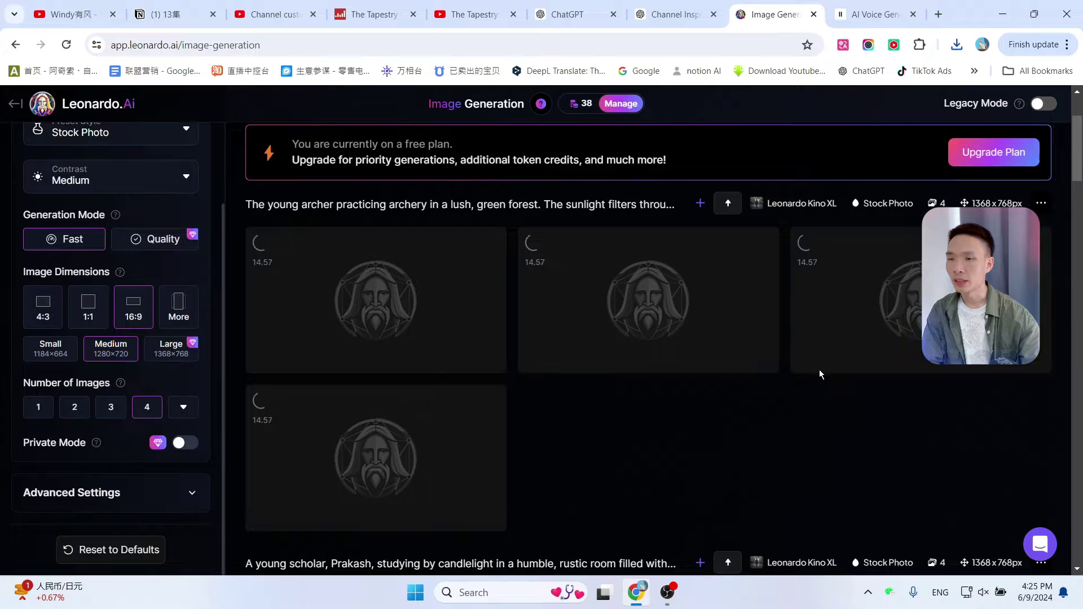
scroll(820, 371, "down", 4)
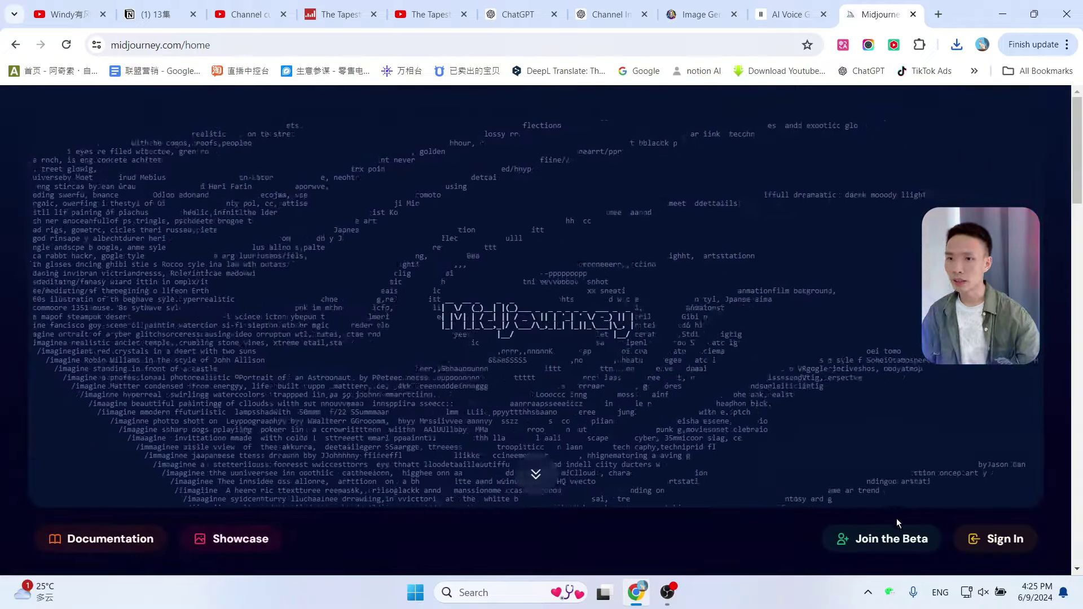
- Switch to Discord and view the Midjourney image grid for the wise sage prompt in the general channel
left_click(868, 592)
left_click(812, 549)
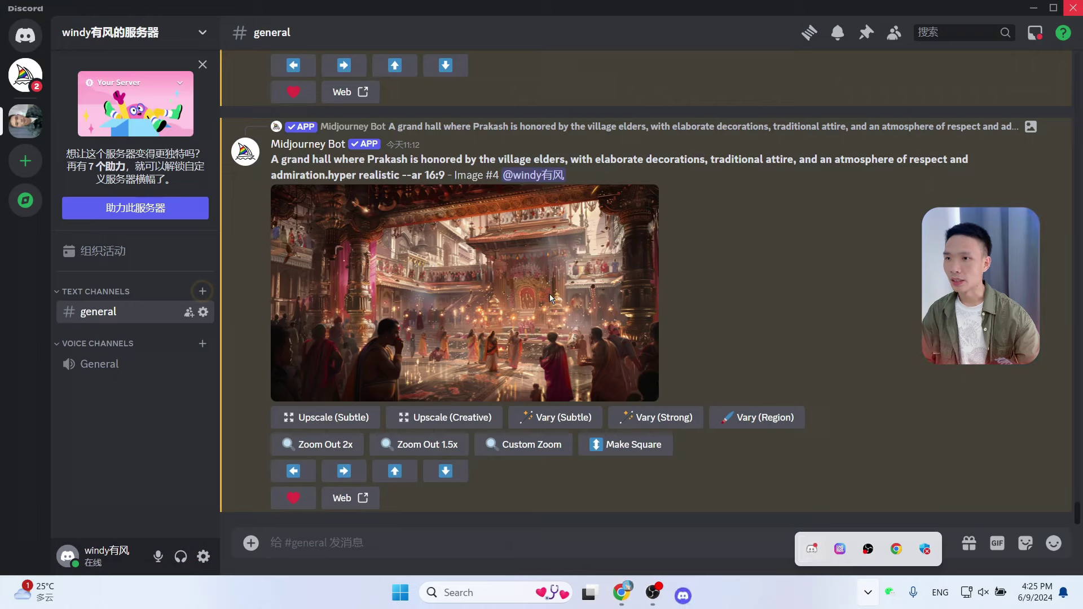
scroll(575, 317, "up", 5)
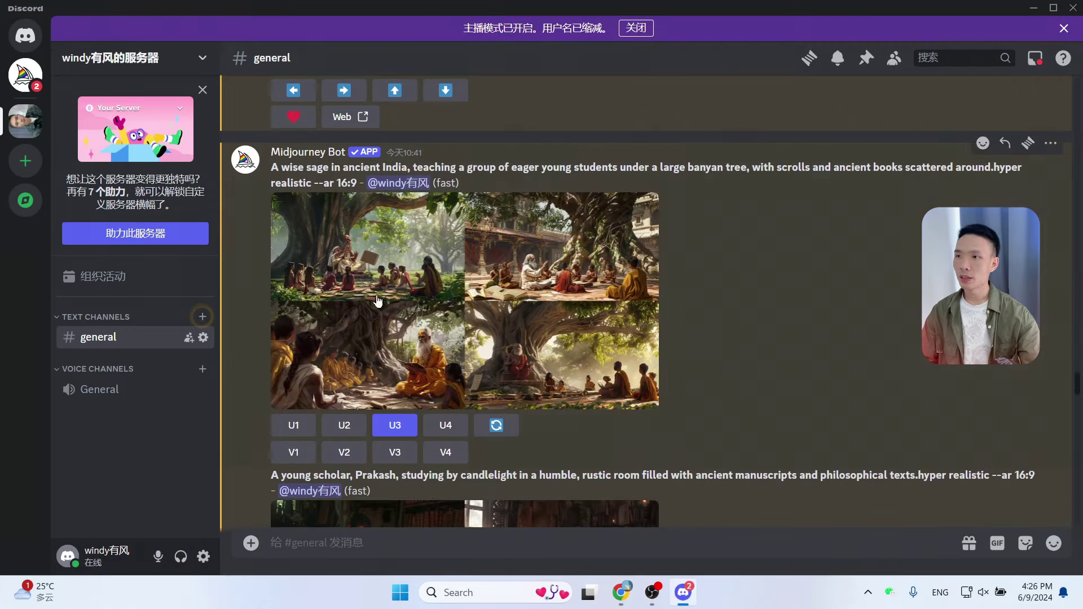
- Submit a Midjourney /imagine request with the young archer in a lush green forest prompt, ending with "--ar 16:9"
left_click(333, 542)
type("/")
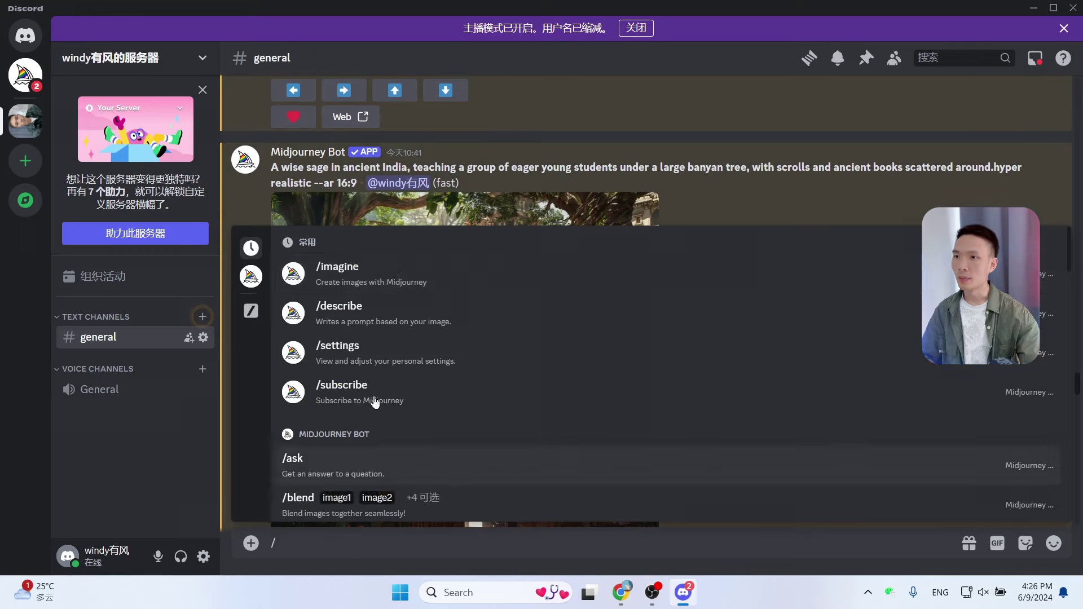
left_click(336, 276)
type("The young archer practicing archery in a lush, green forest. The sunlight filters through the trees, casting a golden glow on the scene. The archer's face shows intense focus")
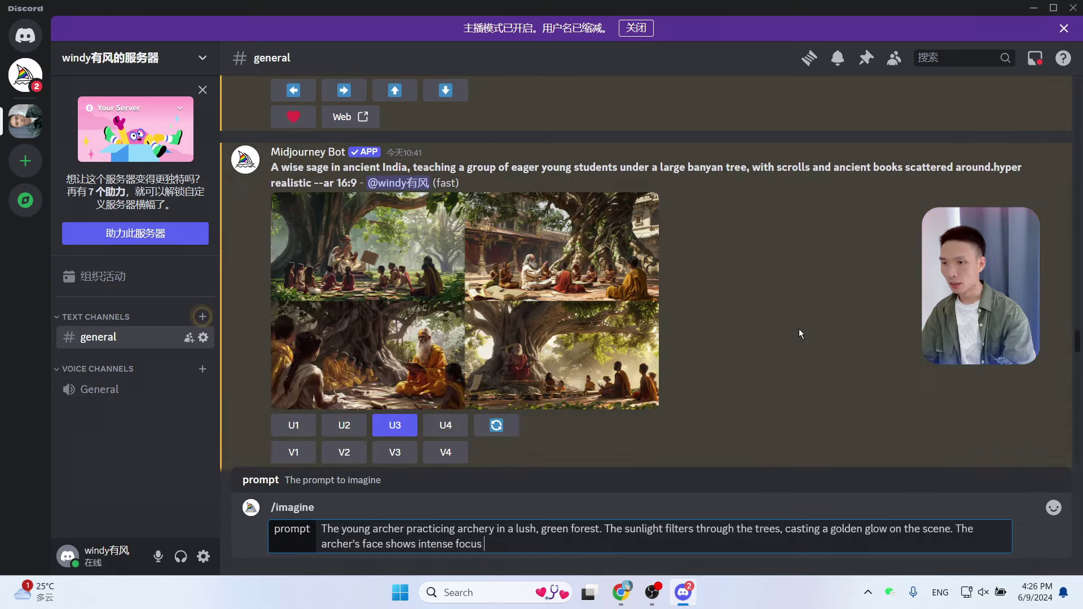
type("--ar")
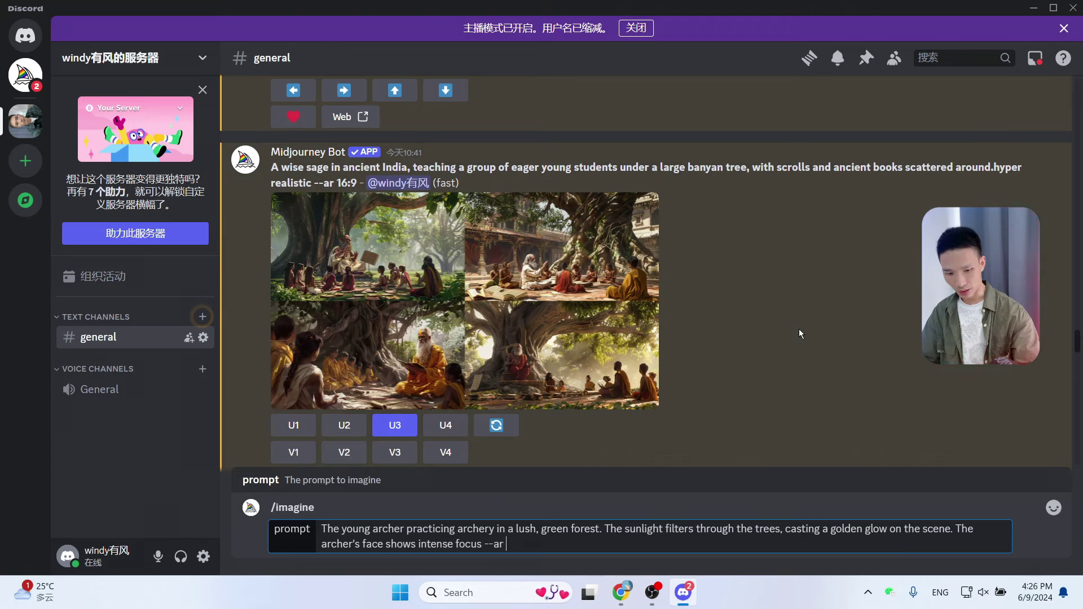
type(" 16:9")
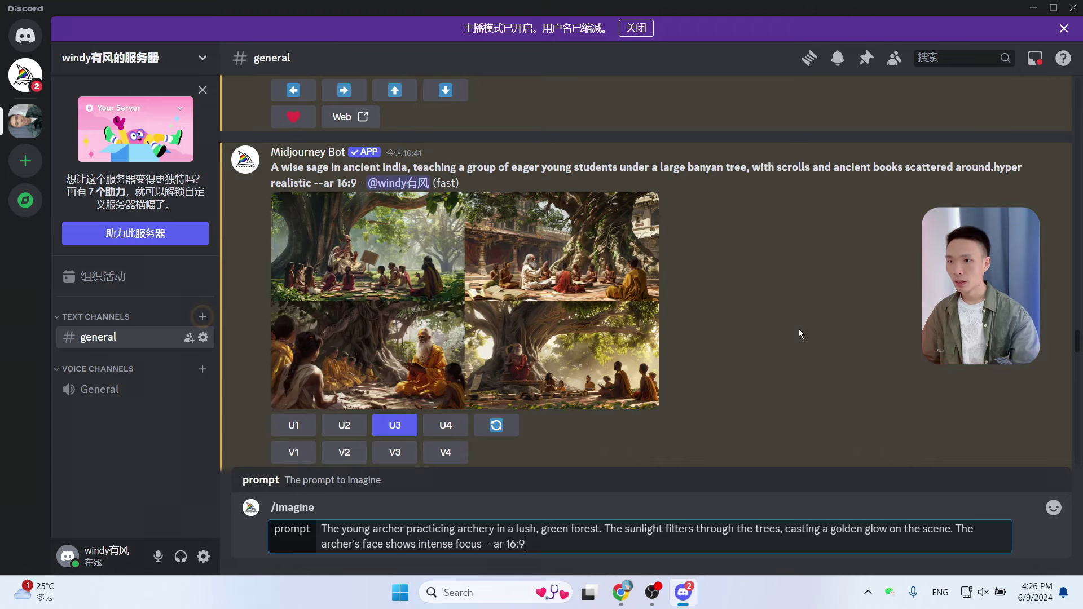
key("Return")
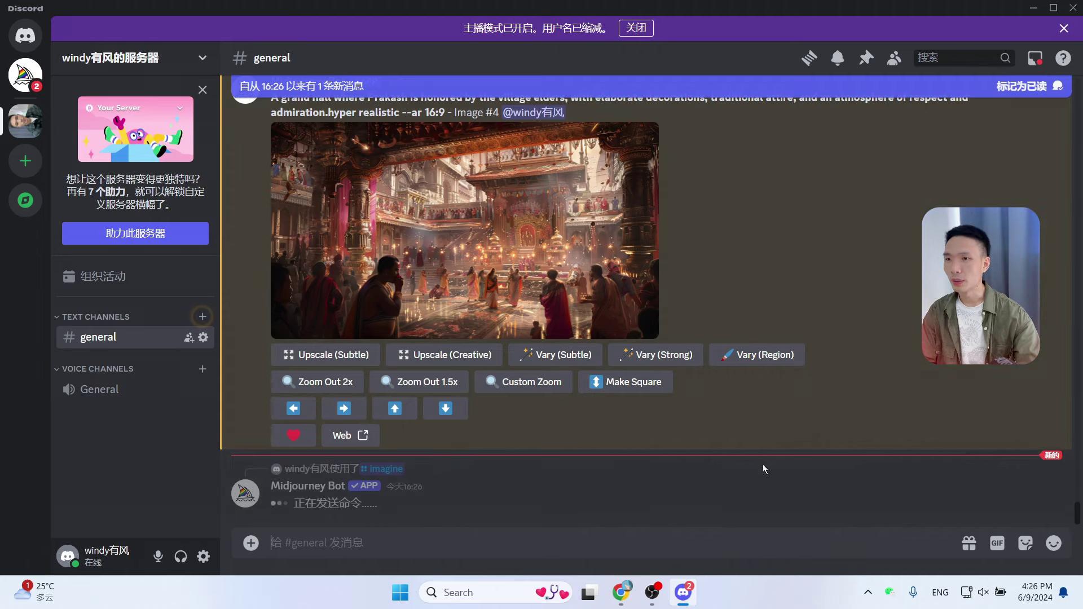
- Browse the earlier Midjourney results in the channel and enlarge the image grid of the young scholar studying by candlelight
scroll(763, 465, "up", 15)
scroll(748, 419, "up", 10)
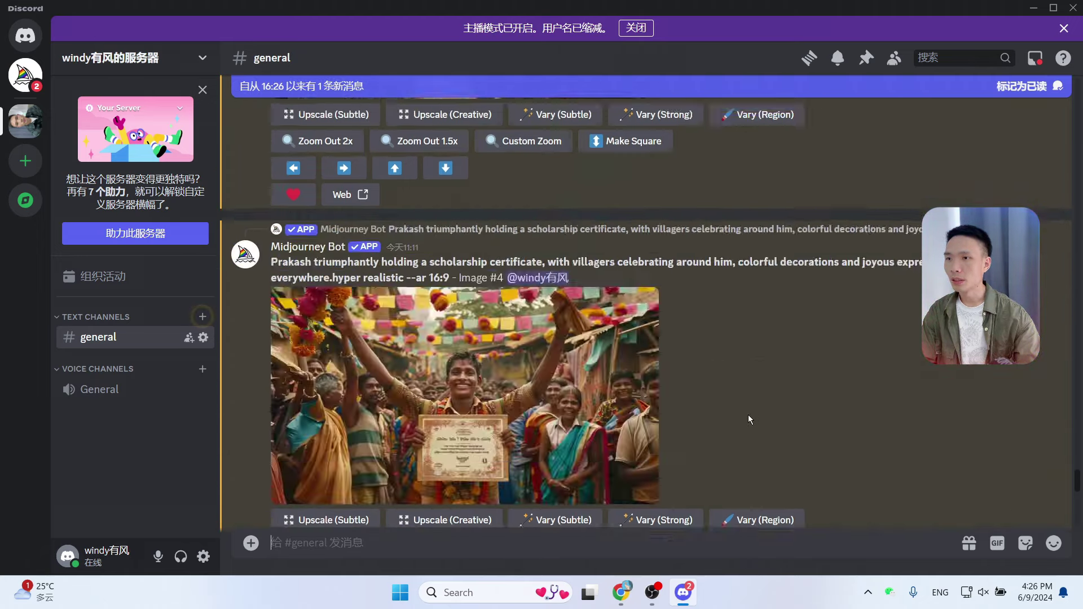
left_click(512, 151)
key("Escape")
scroll(925, 336, "down", 4)
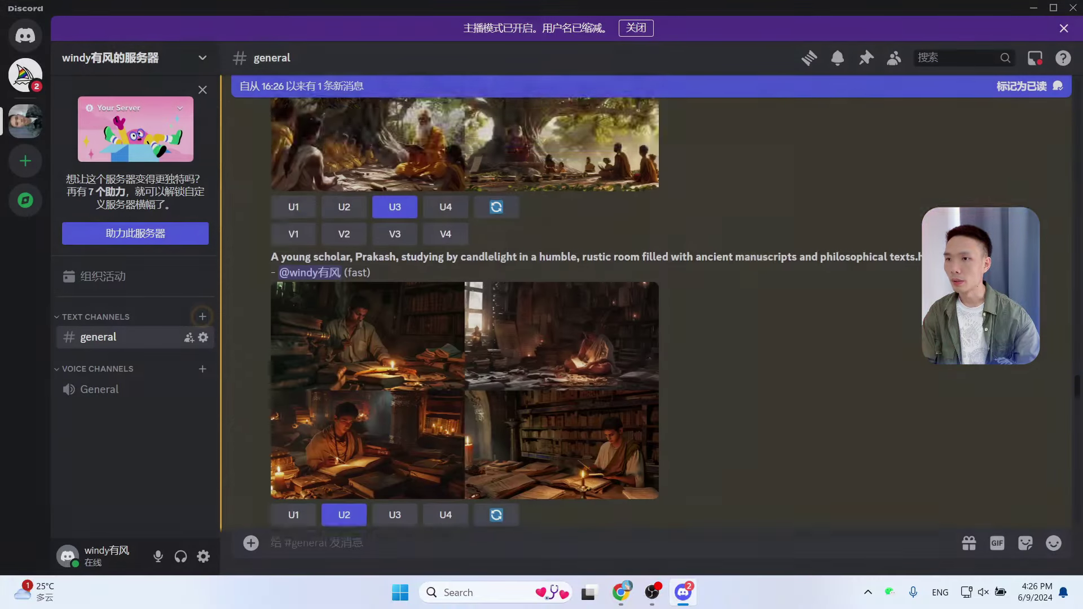
left_click(387, 182)
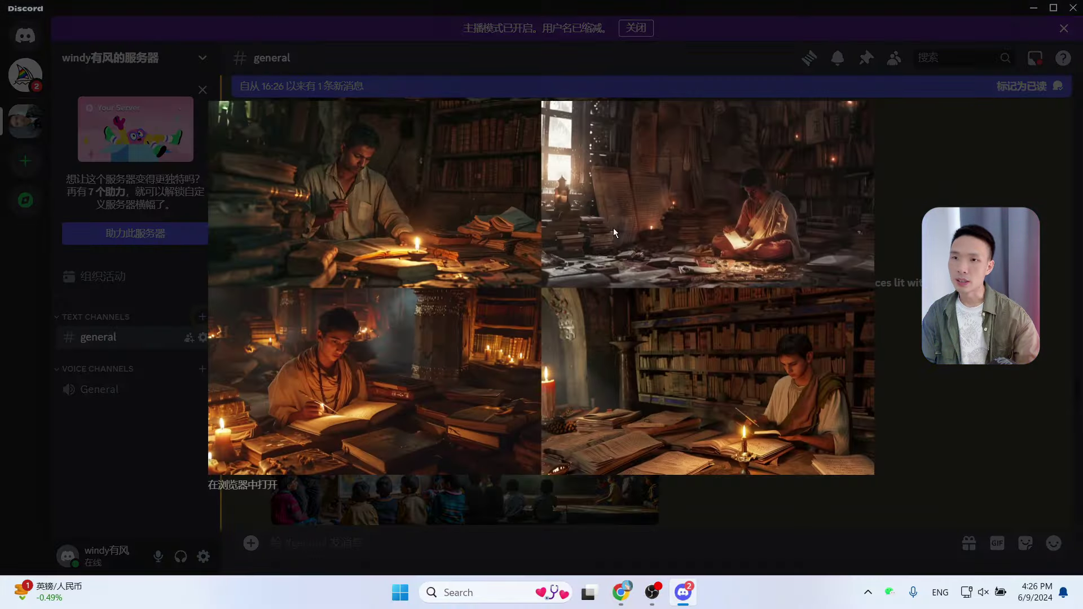
- Browse the earlier Midjourney results, enlarging the grids of the village children's lesson and the sage guiding a youth on a hilltop at sunset
key("Escape")
left_click(549, 354)
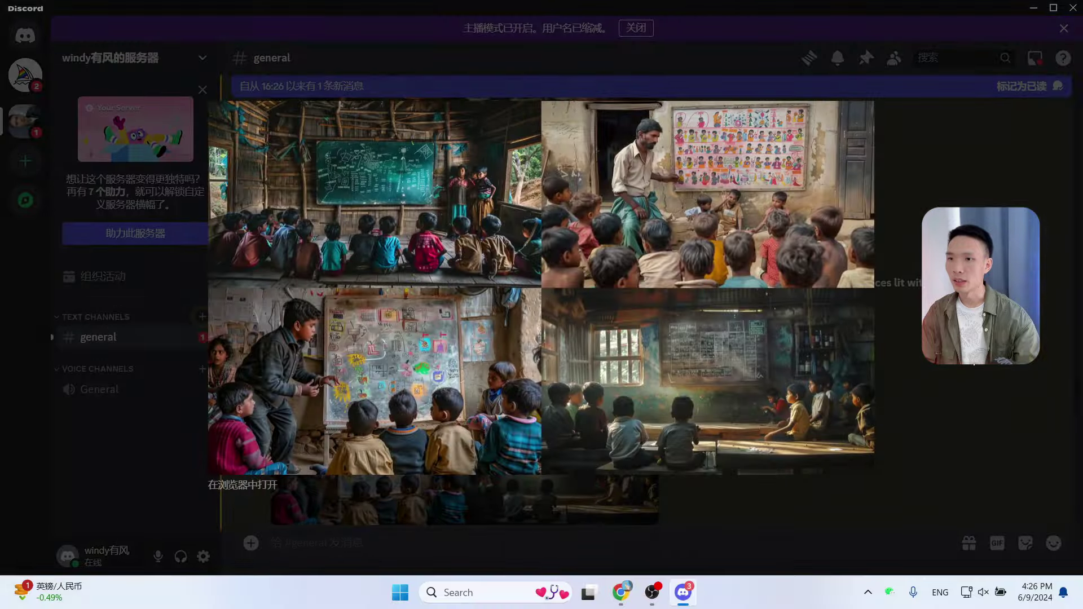
key("Escape")
scroll(679, 322, "down", 5)
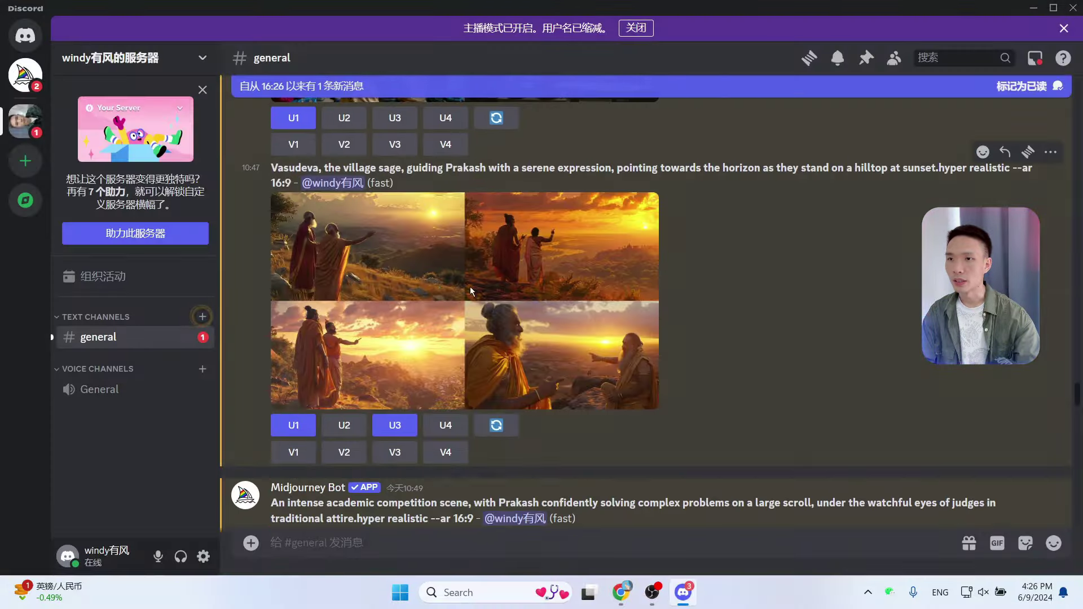
left_click(469, 287)
key("Escape")
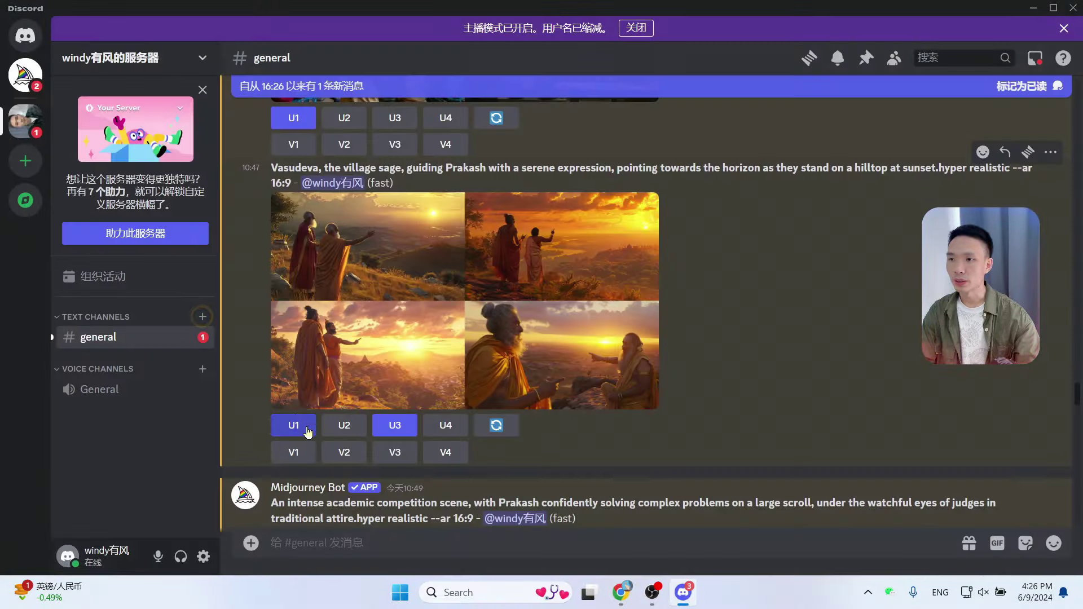
scroll(727, 381, "down", 15)
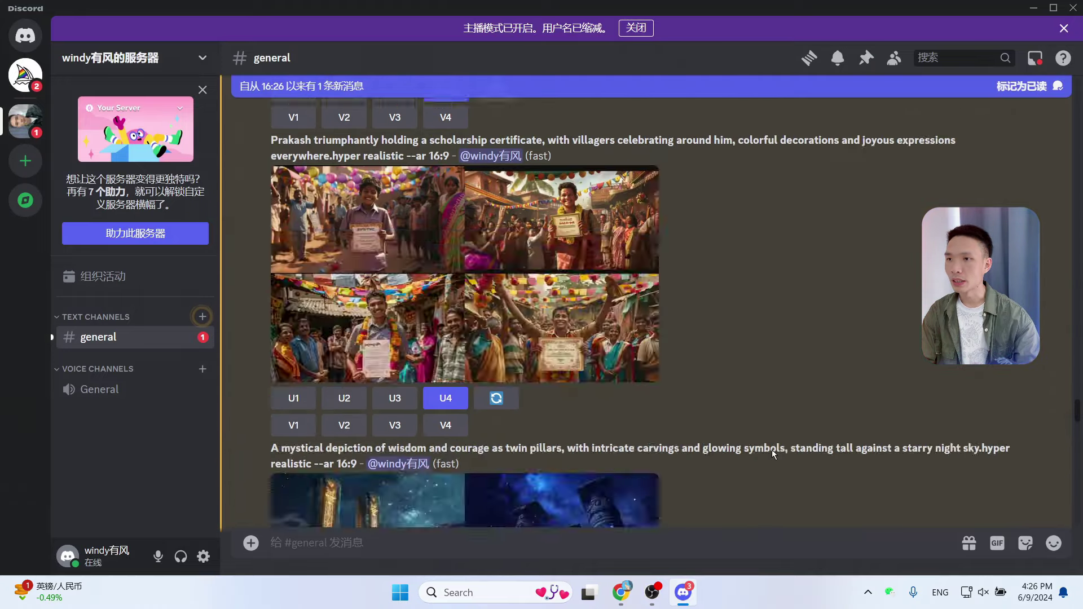
scroll(772, 449, "down", 12)
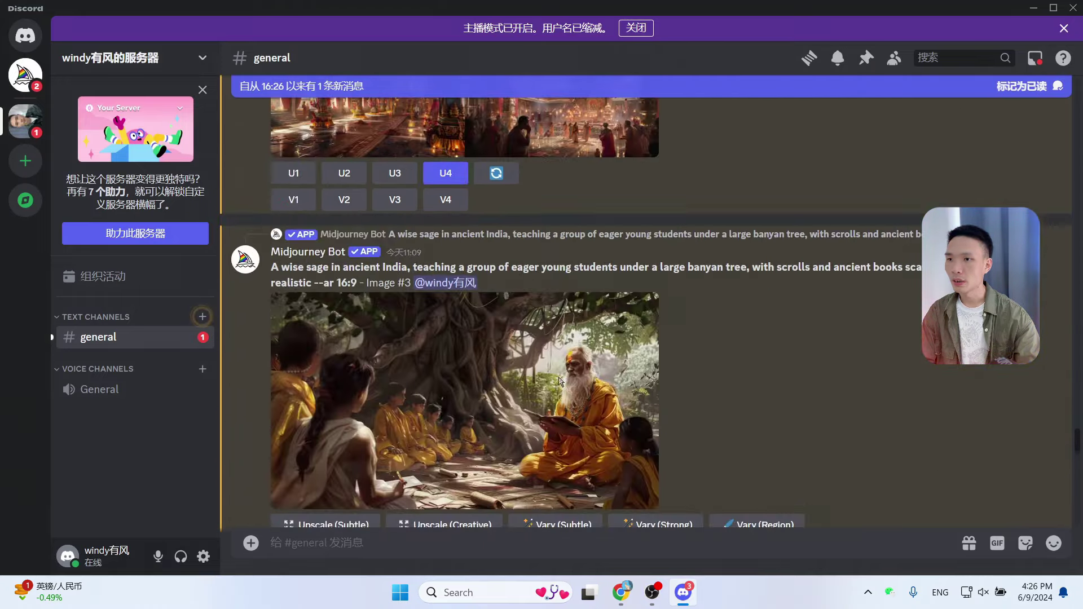
- Enlarge the upscaled Midjourney image of the wise sage under the banyan tree, open it in the browser, and bring up its image-saving options
left_click(450, 416)
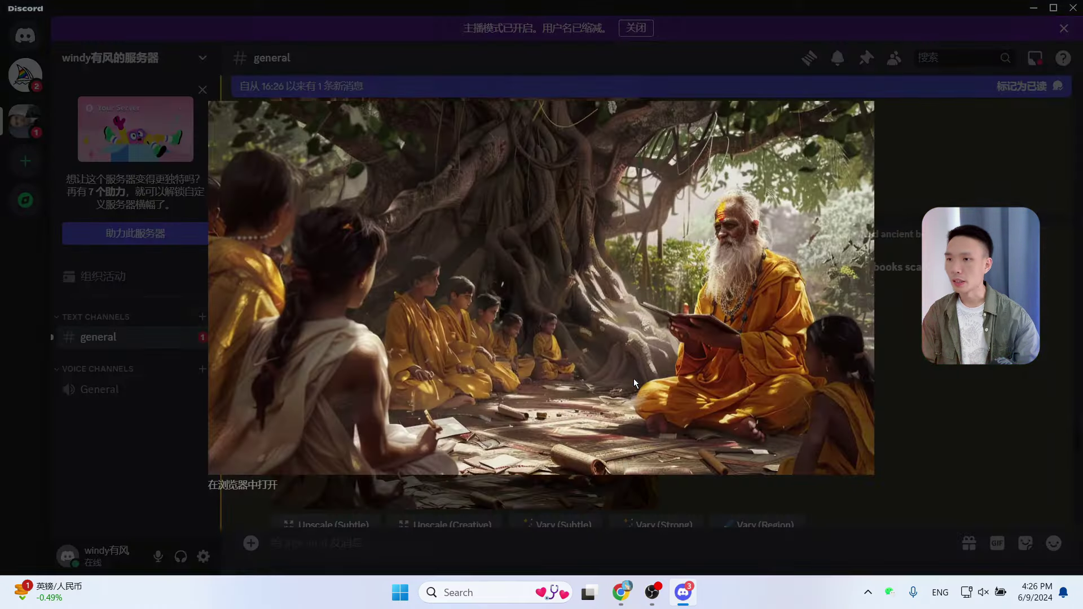
left_click(228, 486)
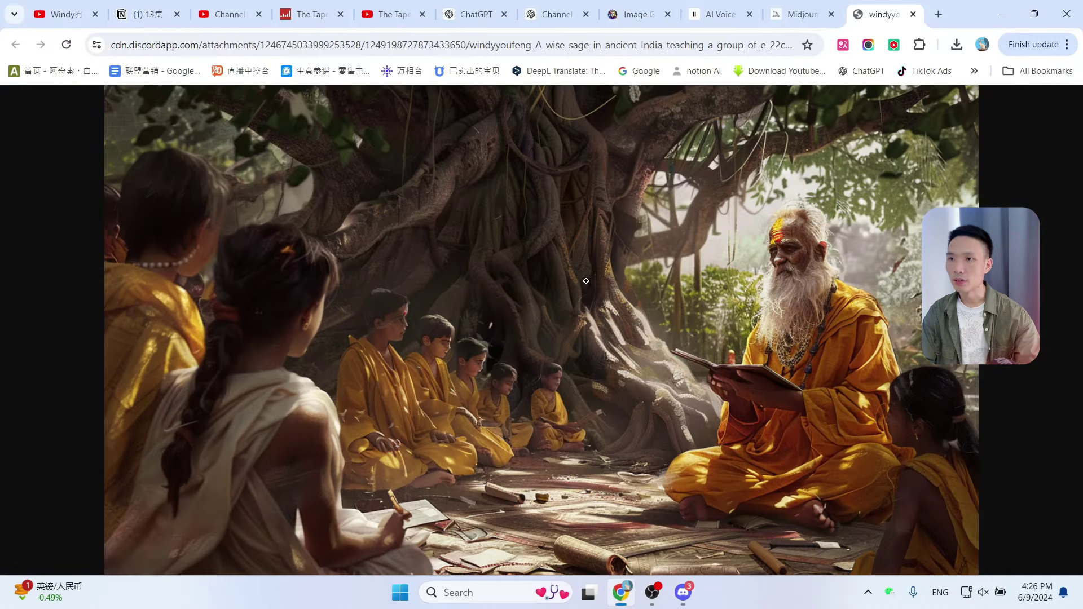
right_click(586, 280)
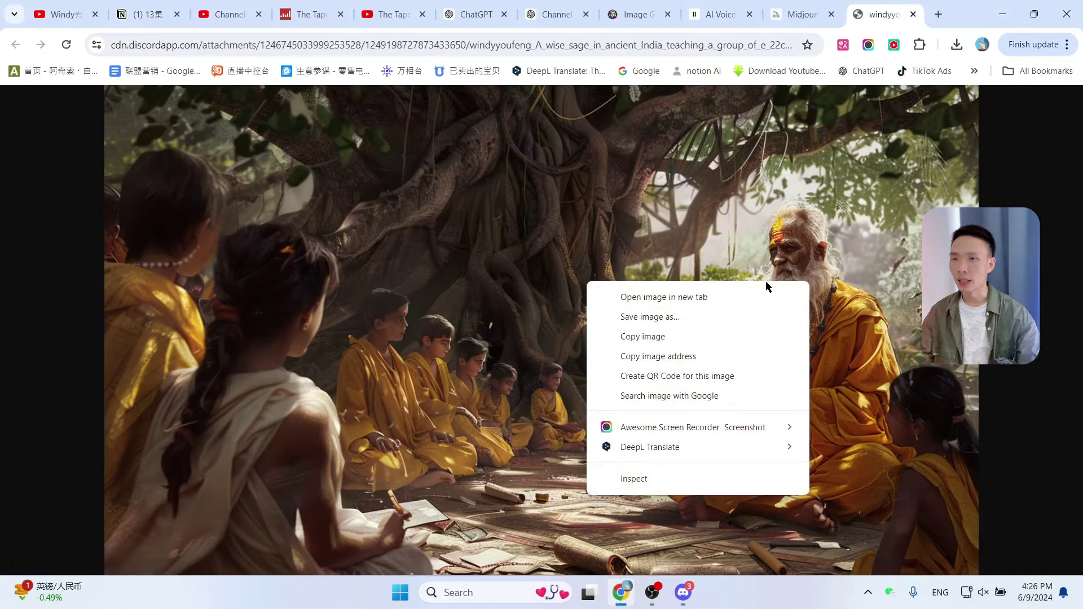
key("alt+Tab")
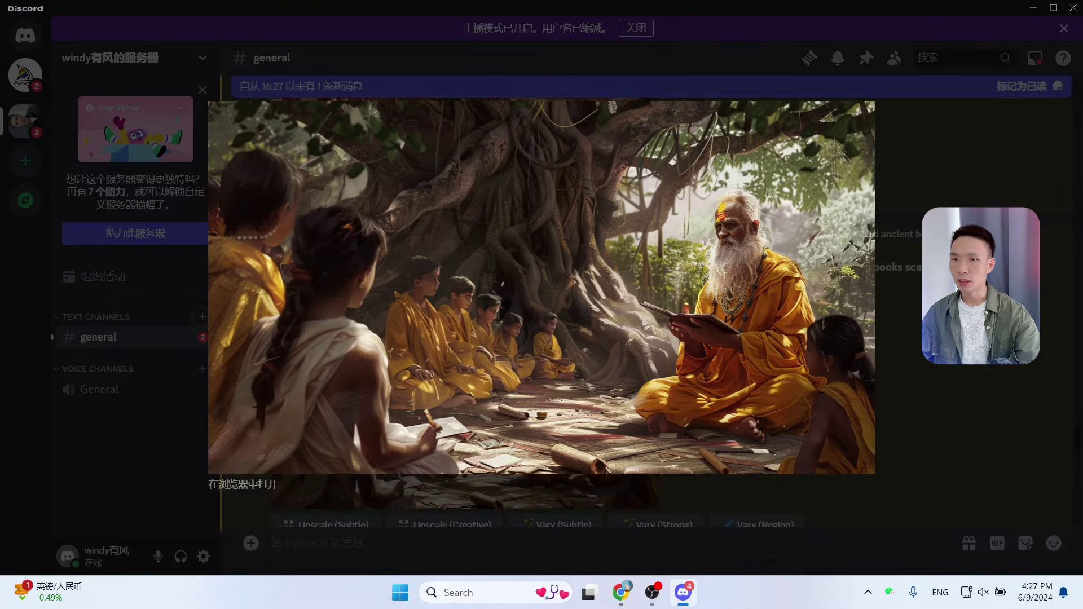
key("Escape")
scroll(742, 371, "down", 5)
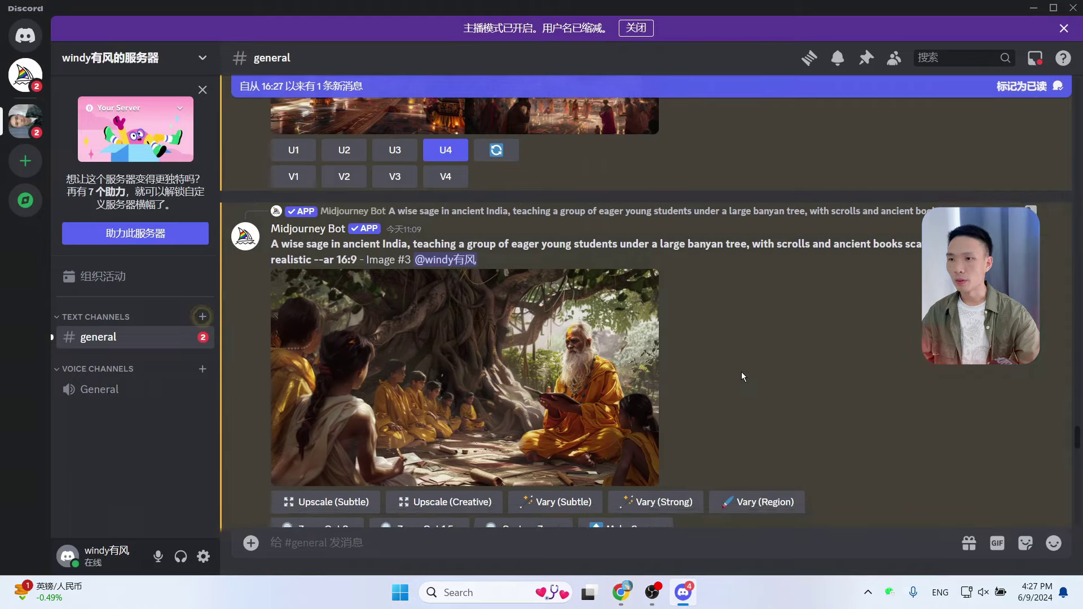
- In Leonardo.Ai, generate an Image2Motion video from the second wise sage image under the banyan tree with motion strength 5
scroll(742, 375, "down", 3)
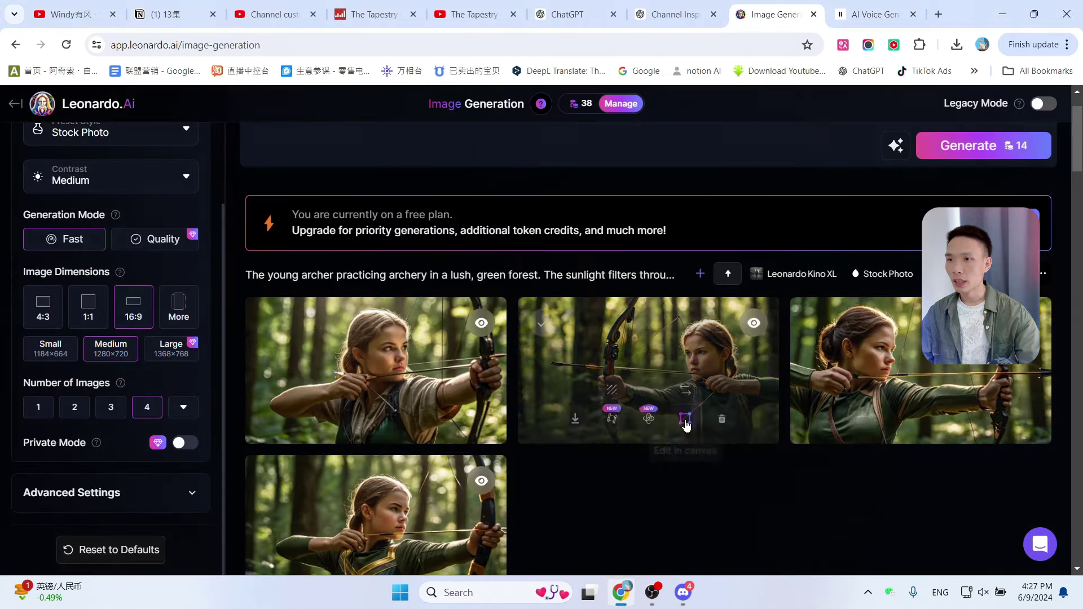
scroll(799, 346, "up", 1)
scroll(799, 345, "down", 10)
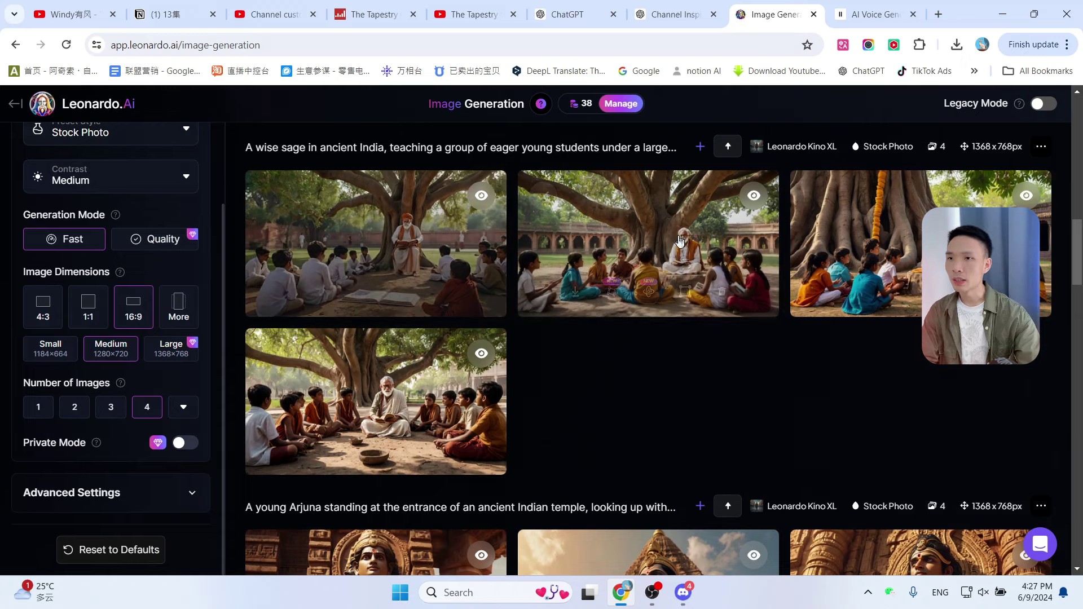
left_click(612, 288)
scroll(438, 298, "down", 3)
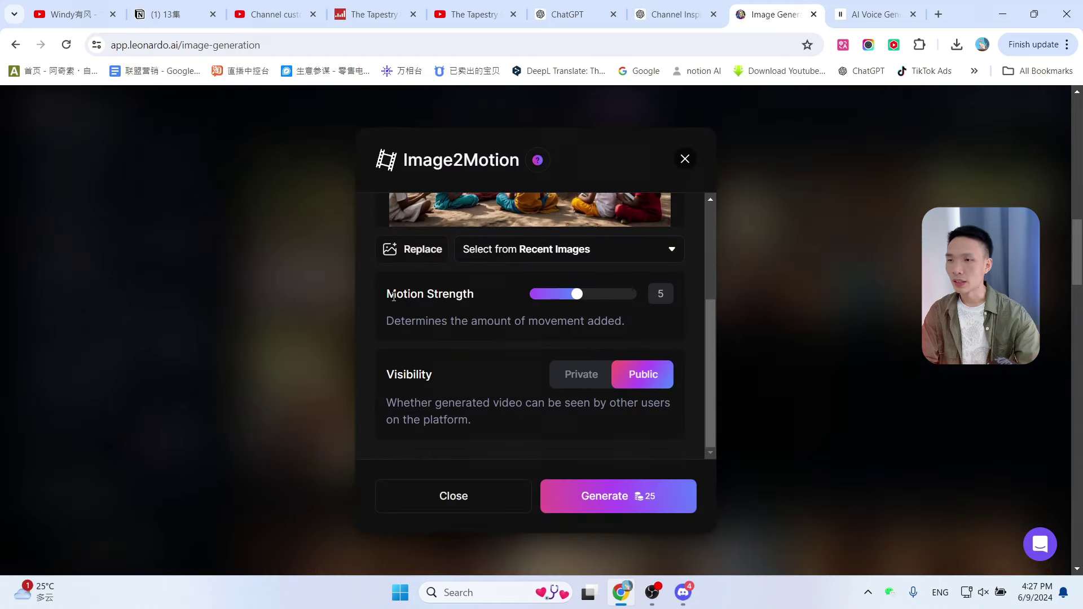
mouse_move(579, 300)
left_mouse_down()
mouse_move(676, 300)
mouse_move(563, 303)
mouse_move(575, 302)
left_mouse_up()
scroll(573, 302, "up", 3)
scroll(573, 303, "down", 1)
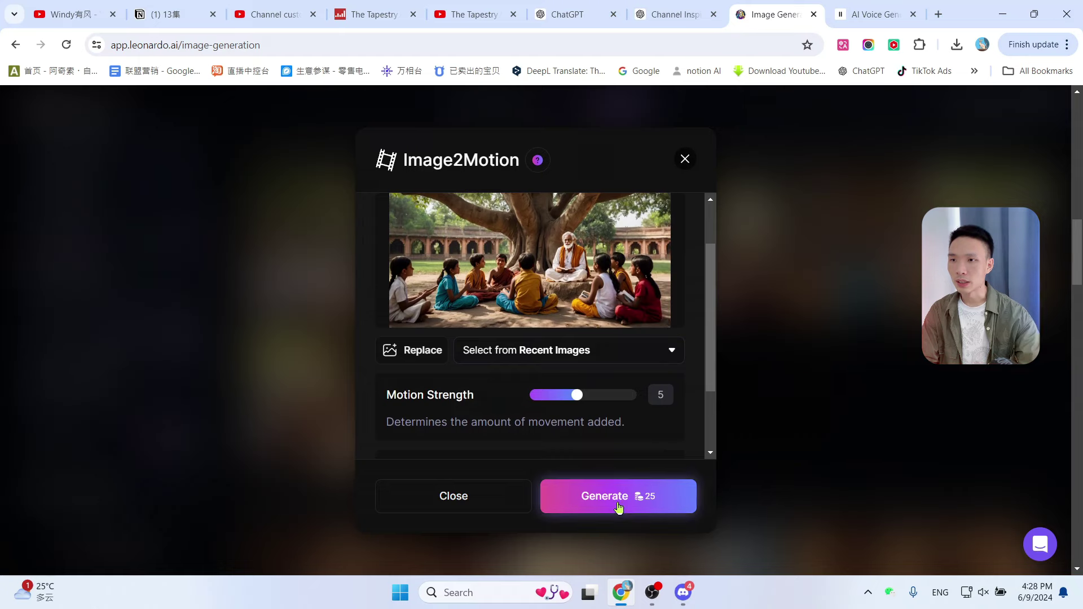
left_click(622, 499)
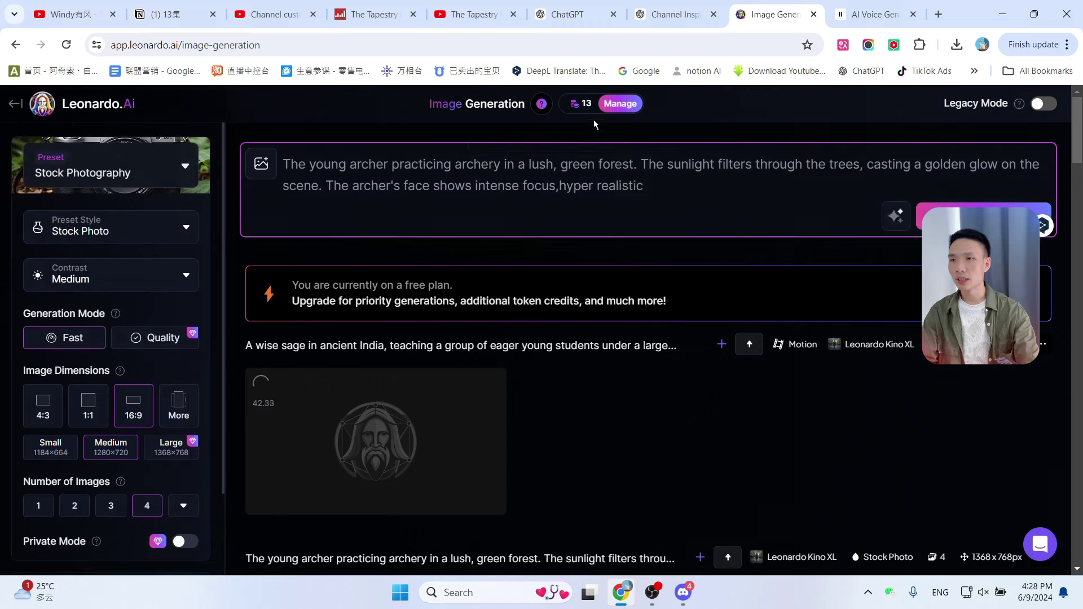
- Open the Leonardo.Ai subscription plans and compare the token allowances and features of the free and paid tiers
mouse_move(589, 112)
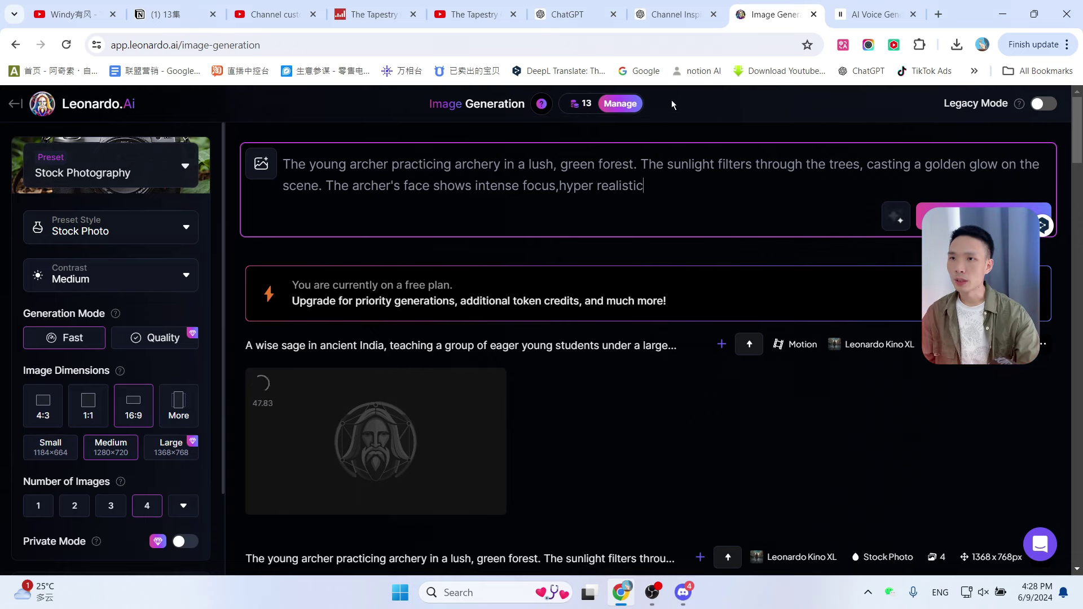
left_click(620, 104)
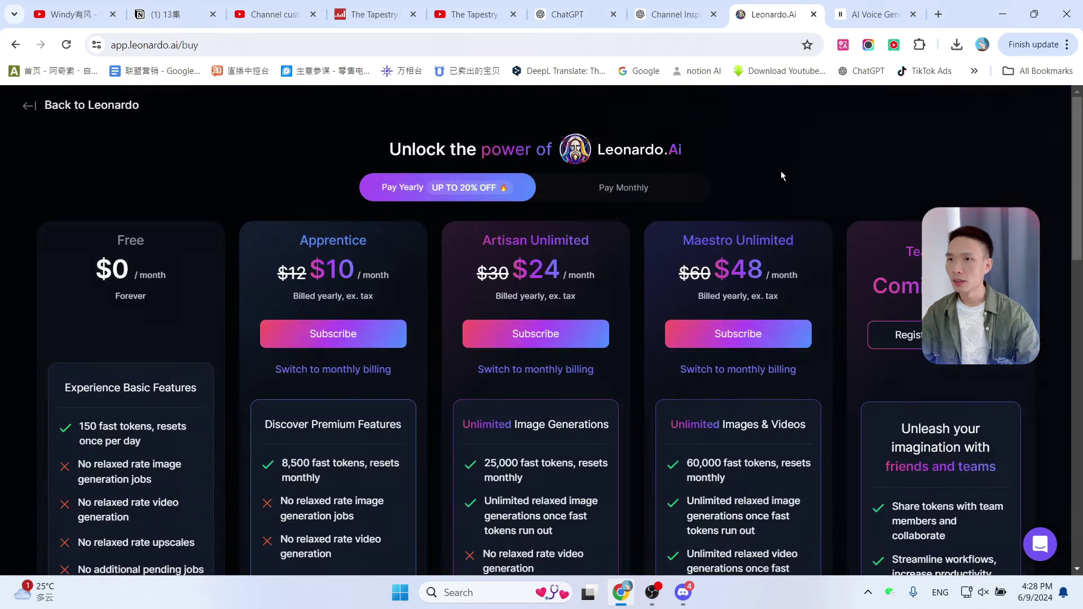
scroll(147, 233, "down", 1)
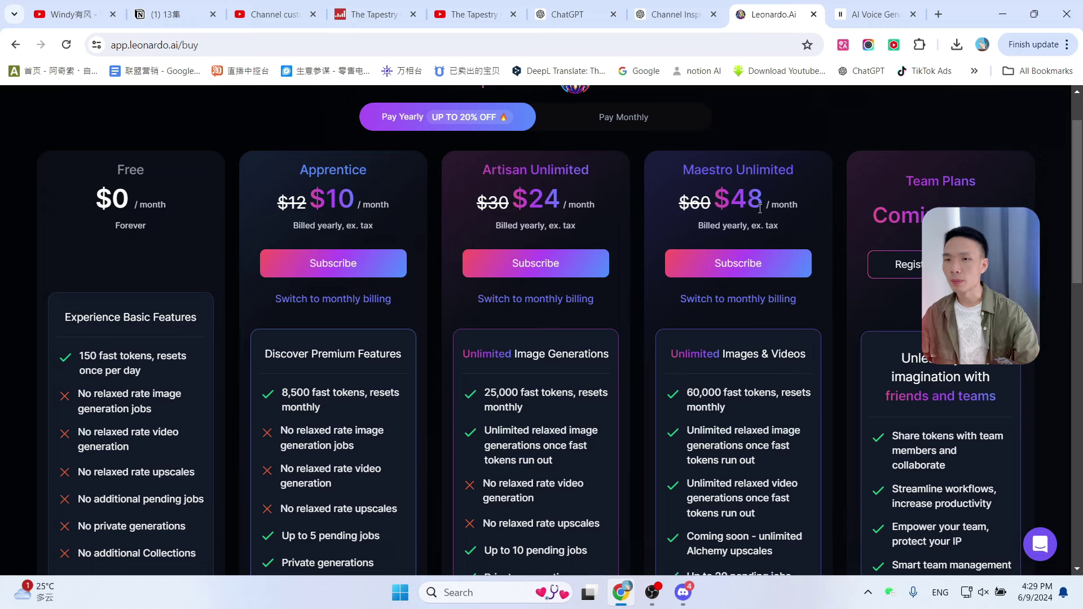
double_click(81, 359)
scroll(114, 367, "up", 1)
scroll(226, 384, "down", 1)
left_click(289, 394)
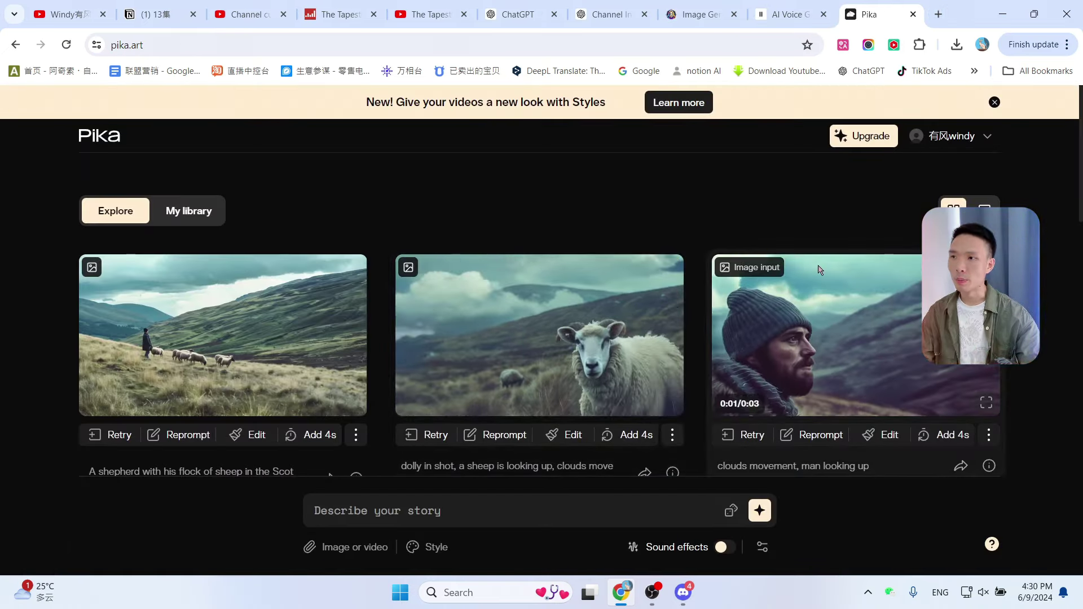
- In Pika, open the personal video library and upload the wise sage teaching image from the 印度励志视频 folder as the source image
left_click(188, 211)
scroll(352, 555, "down", 3)
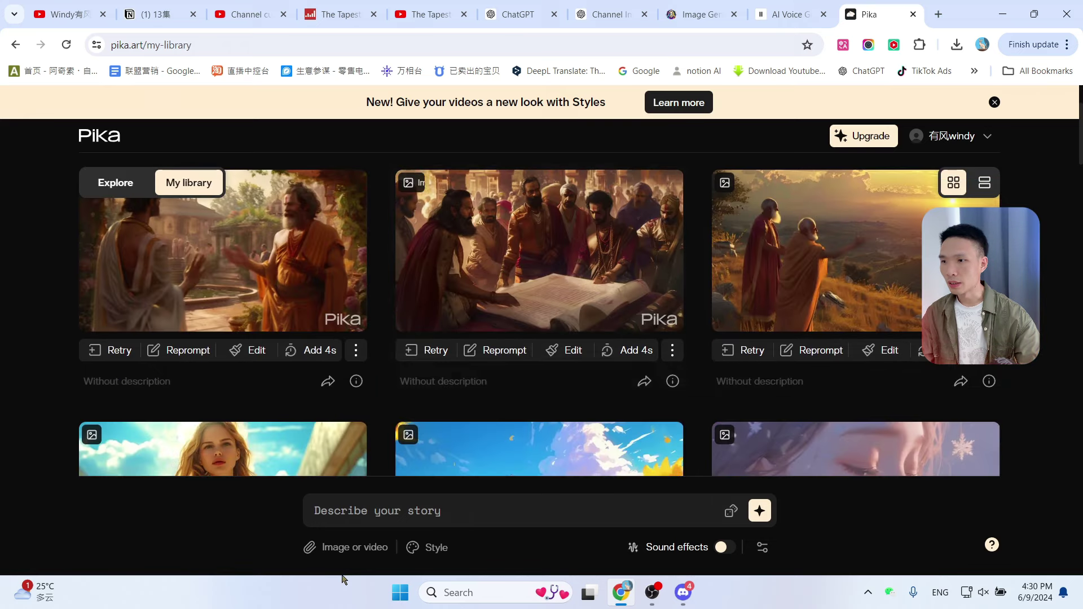
left_click(363, 547)
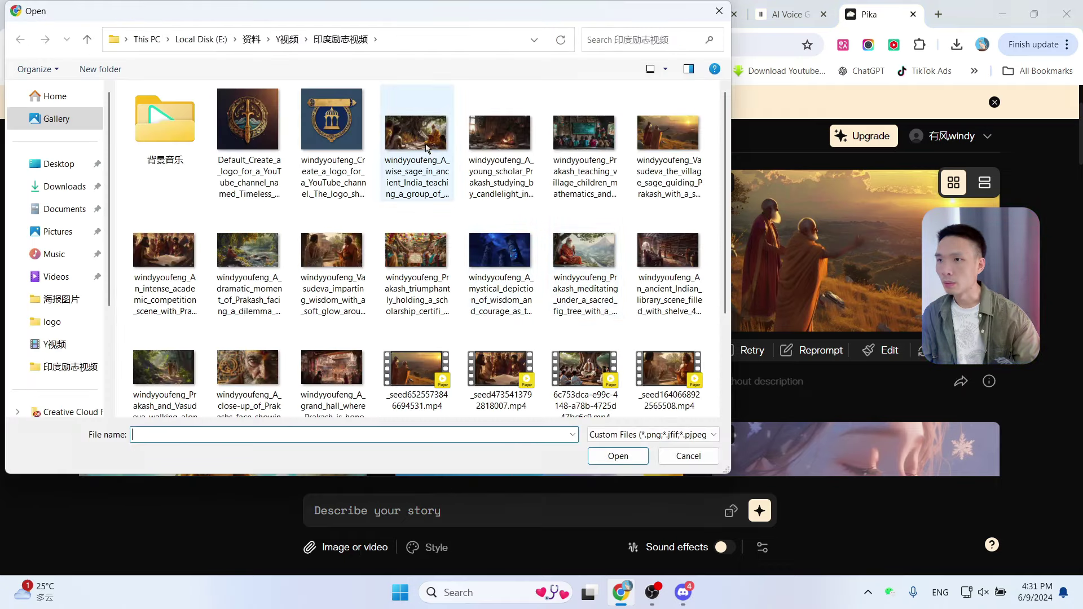
double_click(426, 148)
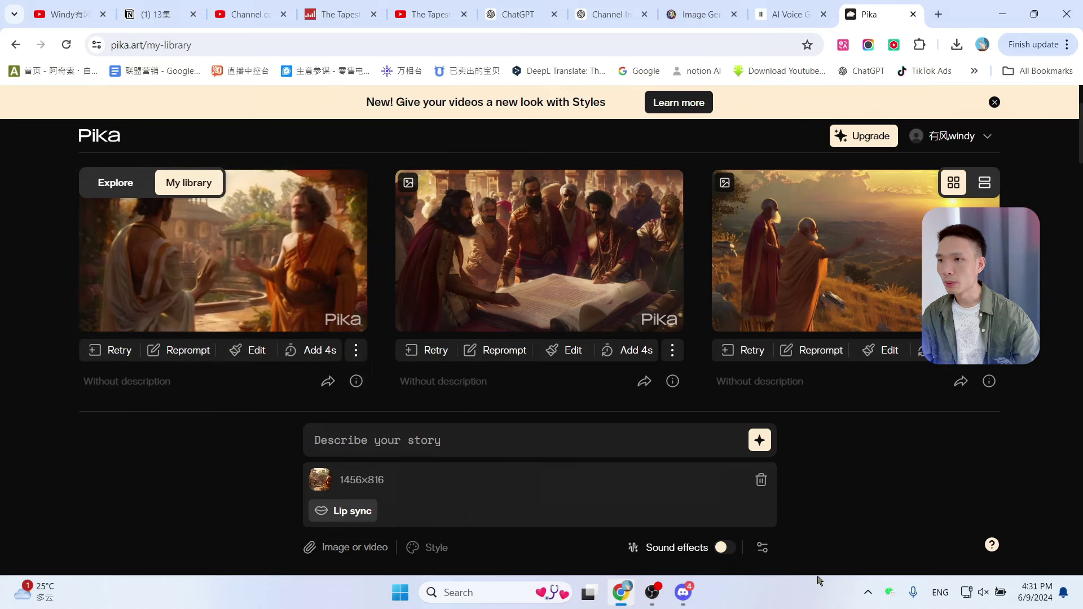
- Set the camera control to zoom in for the uploaded sage image
left_click(762, 549)
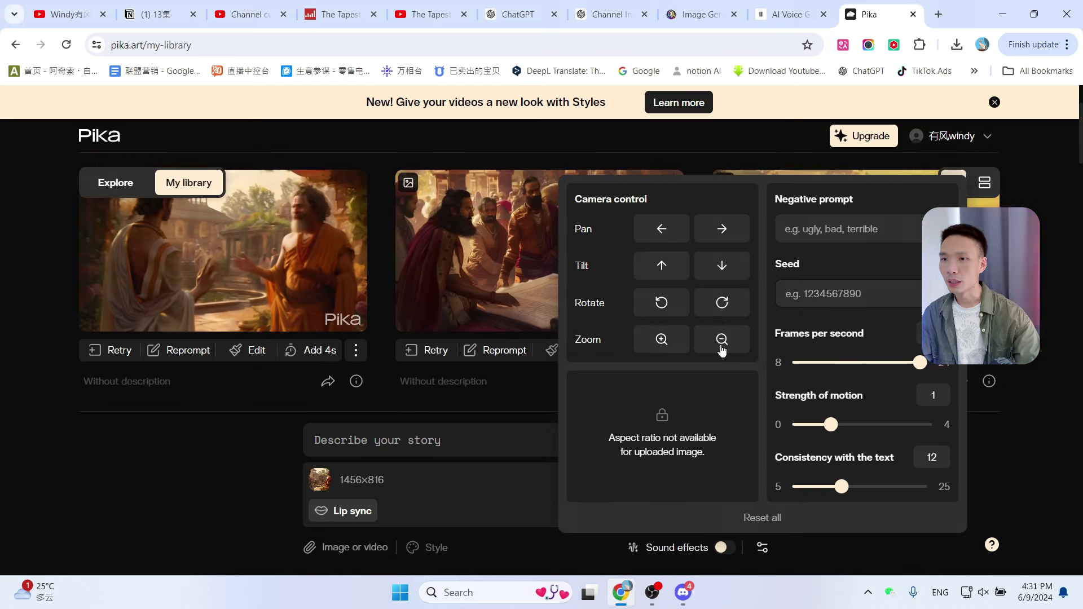
left_click(661, 340)
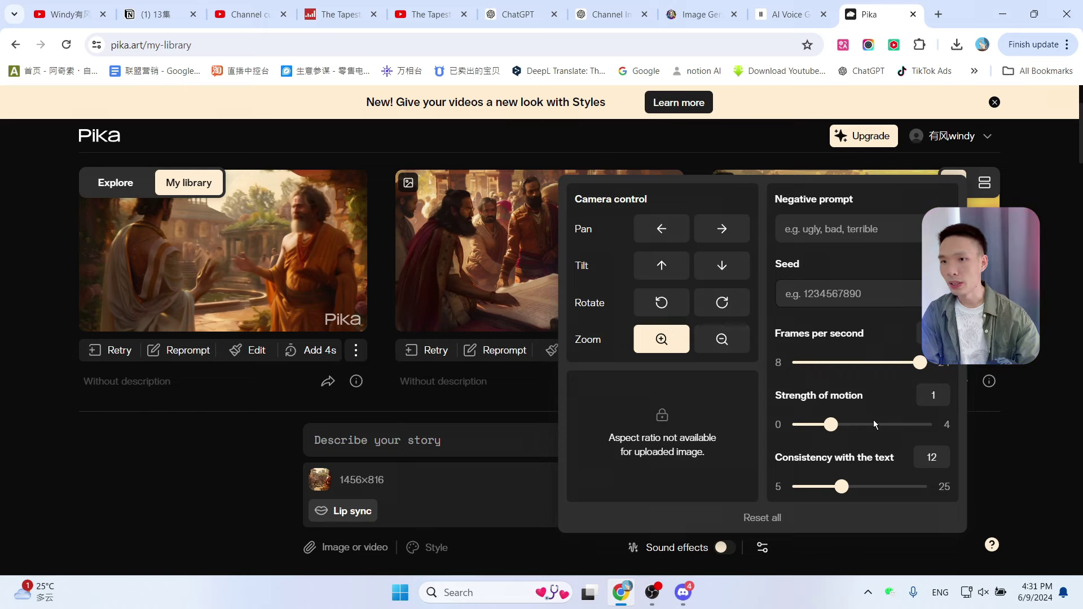
scroll(874, 420, "down", 2)
scroll(874, 419, "up", 2)
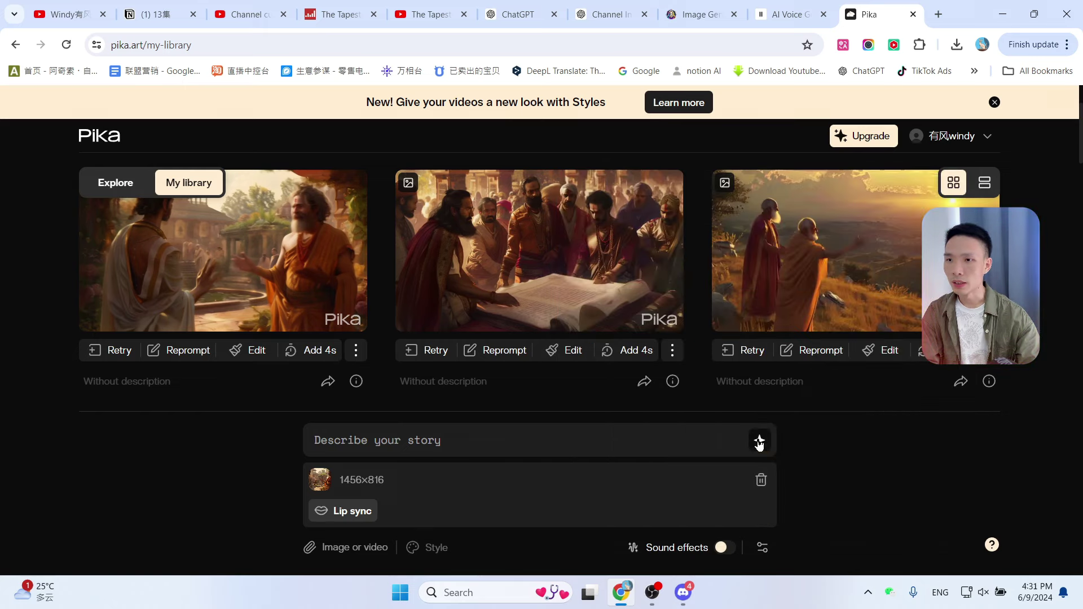
- Preview the three library clips: the courtyard conversation, the men gathered around a large scroll, and the two sages on the hilltop at sunset
scroll(804, 463, "up", 1)
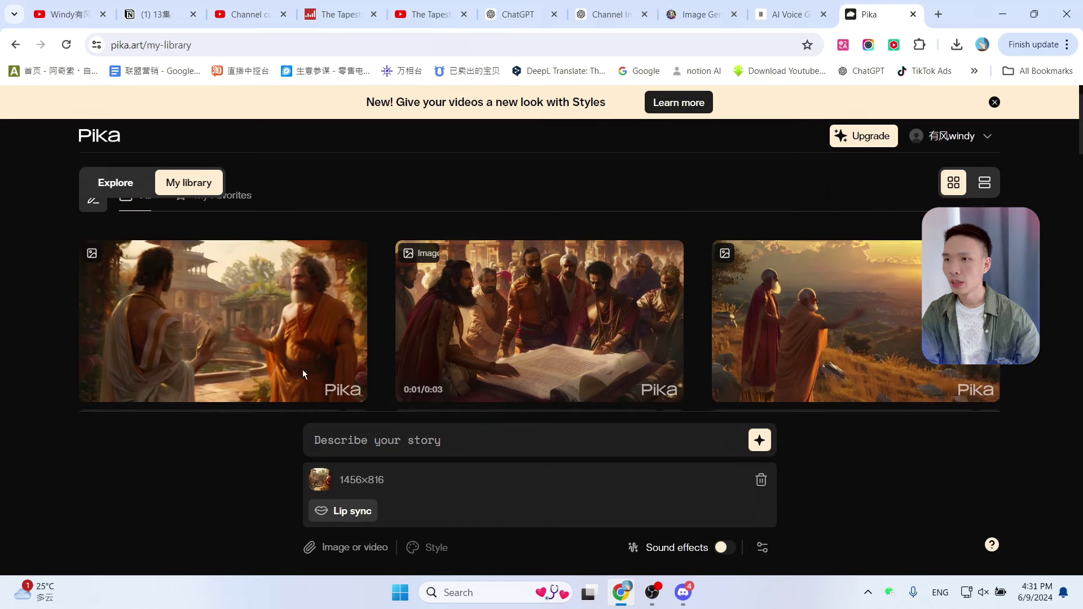
left_click(352, 388)
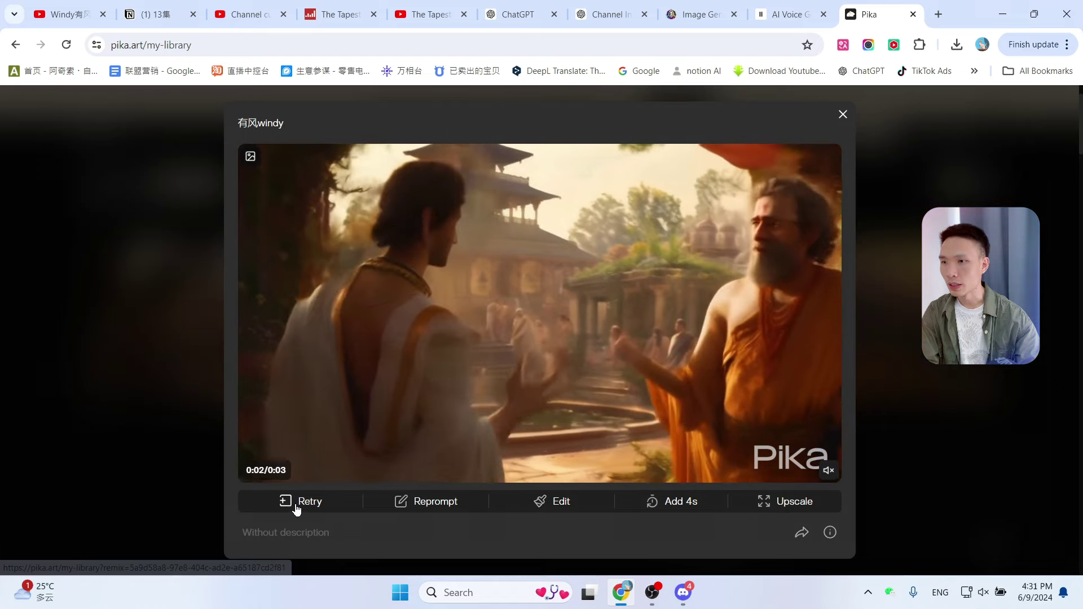
left_click(843, 114)
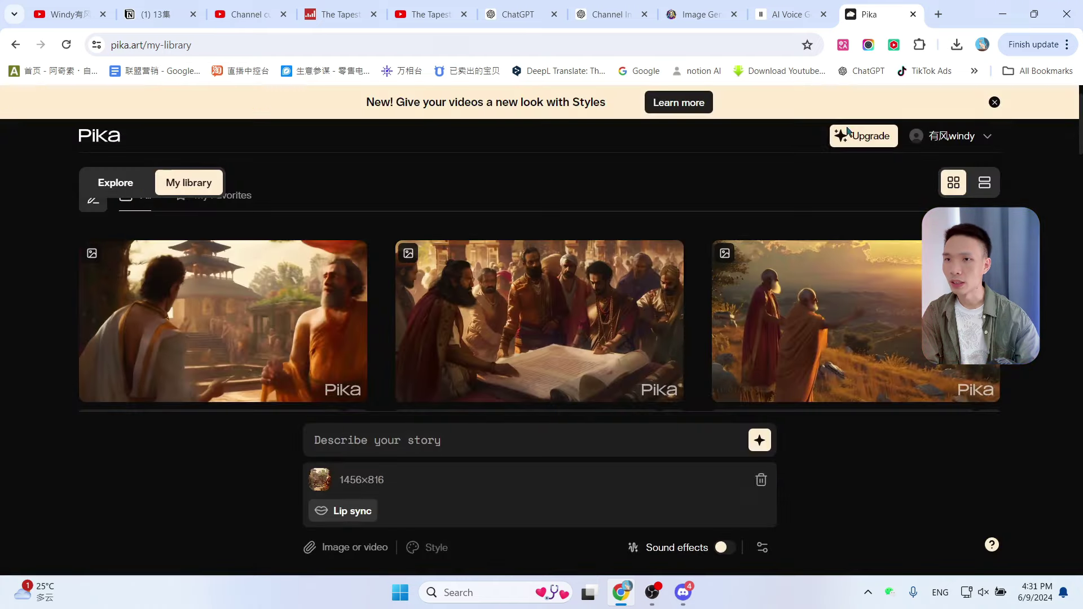
left_click(671, 388)
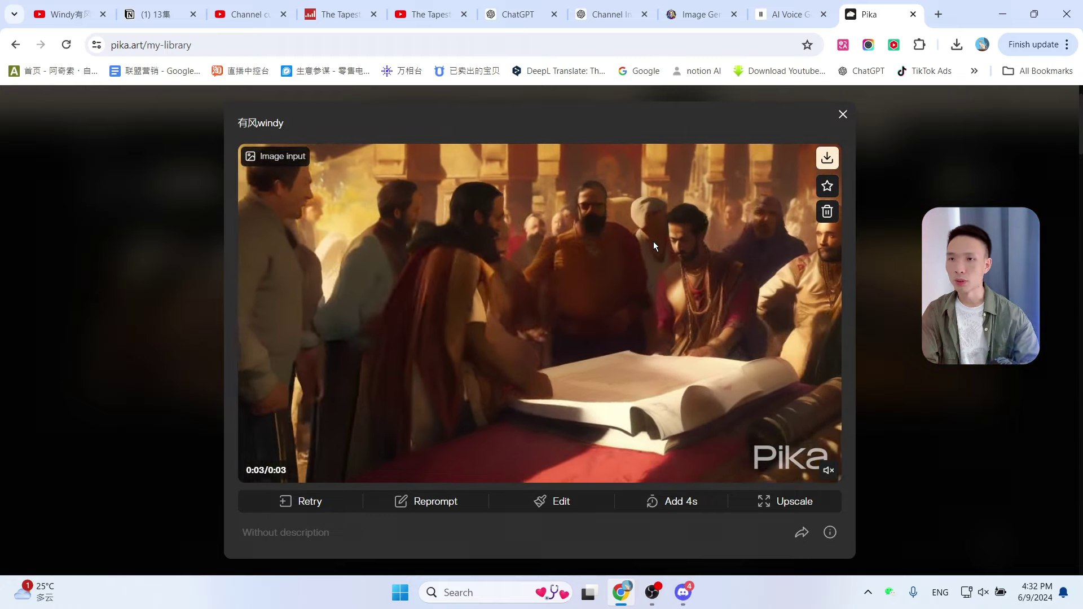
left_click(843, 115)
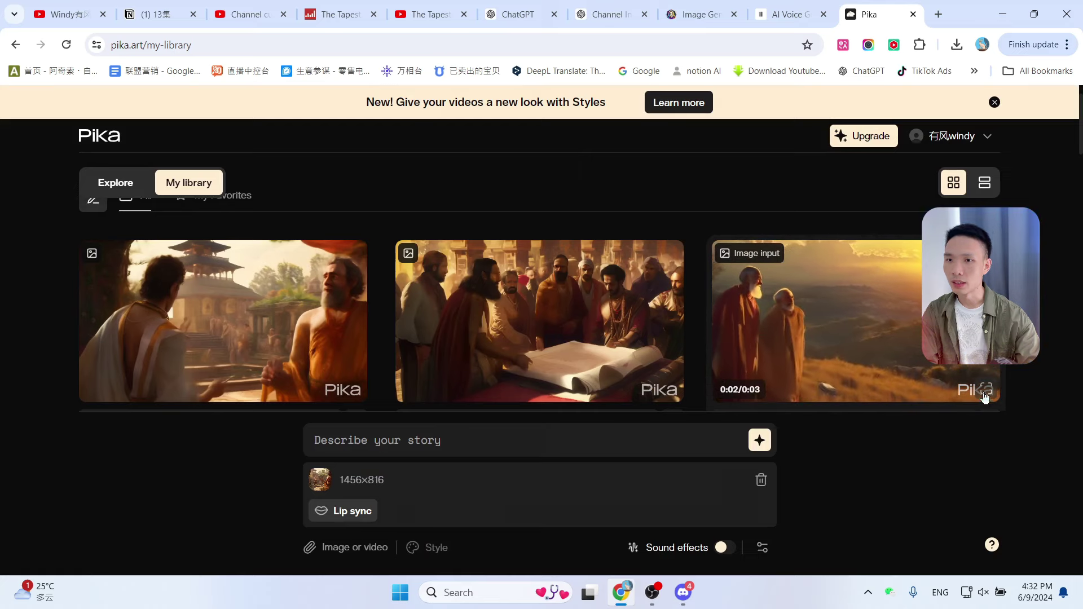
left_click(810, 304)
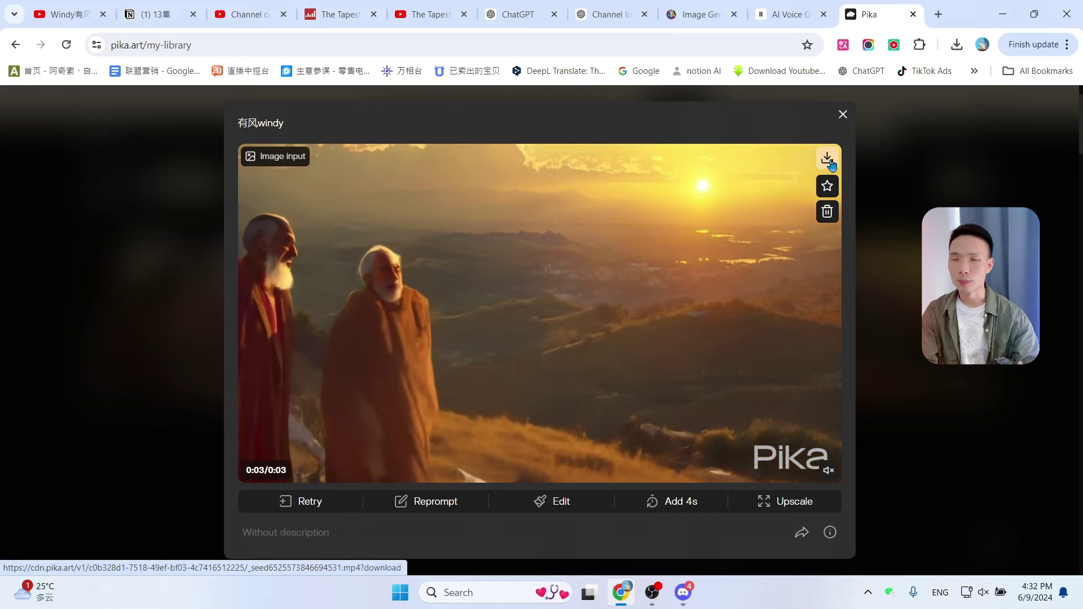
left_click(843, 115)
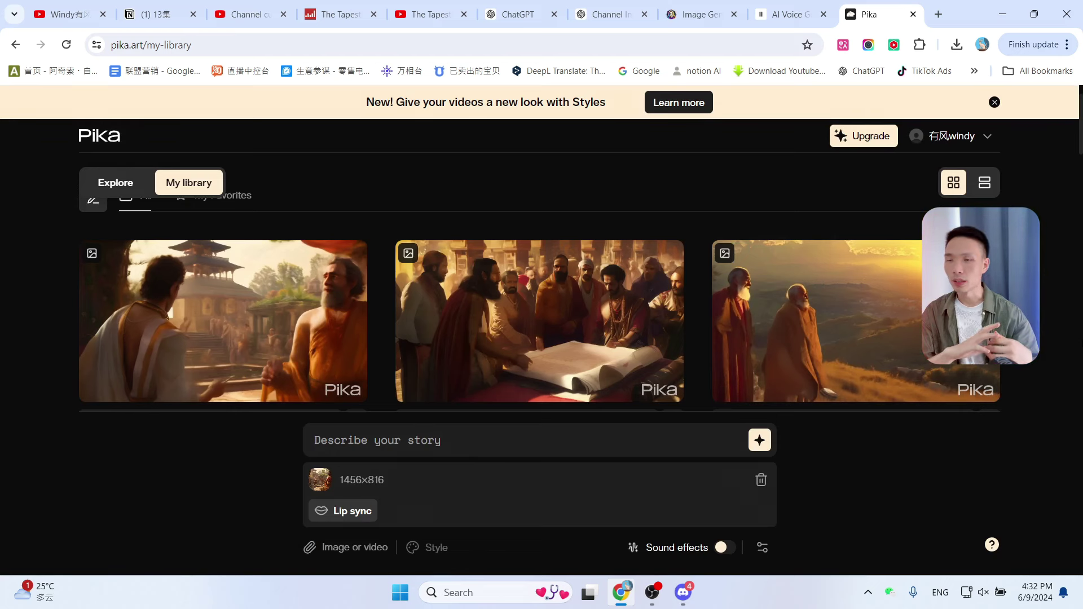
- Switch back to Leonardo.Ai to view the generated motion clip of the wise sage
key("ctrl+8")
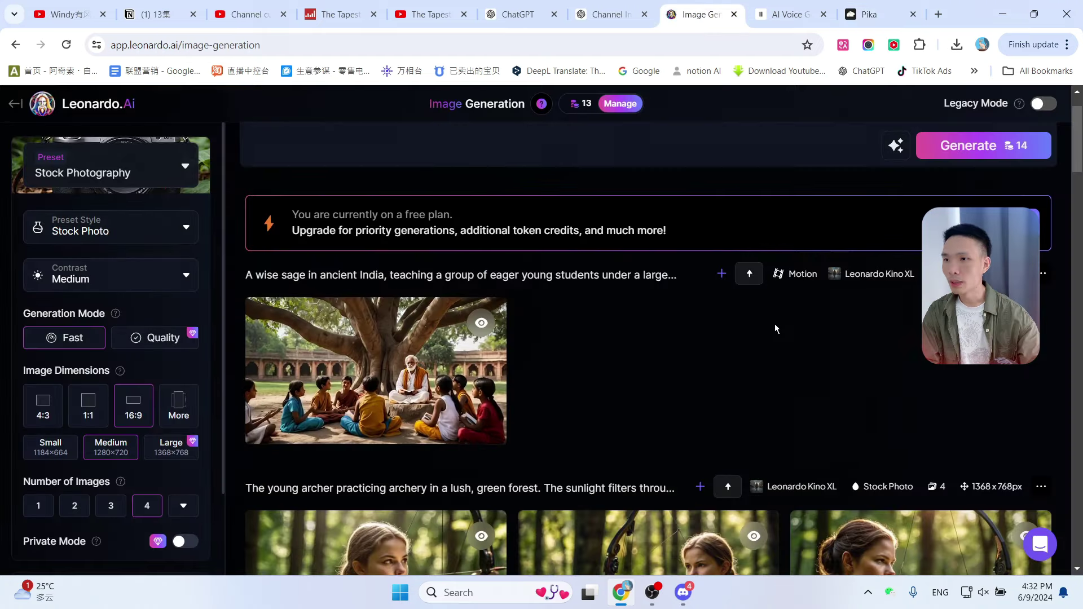
- Open the generated motion clip of the sage teaching under the tree, watch its playback and close it
left_click(425, 368)
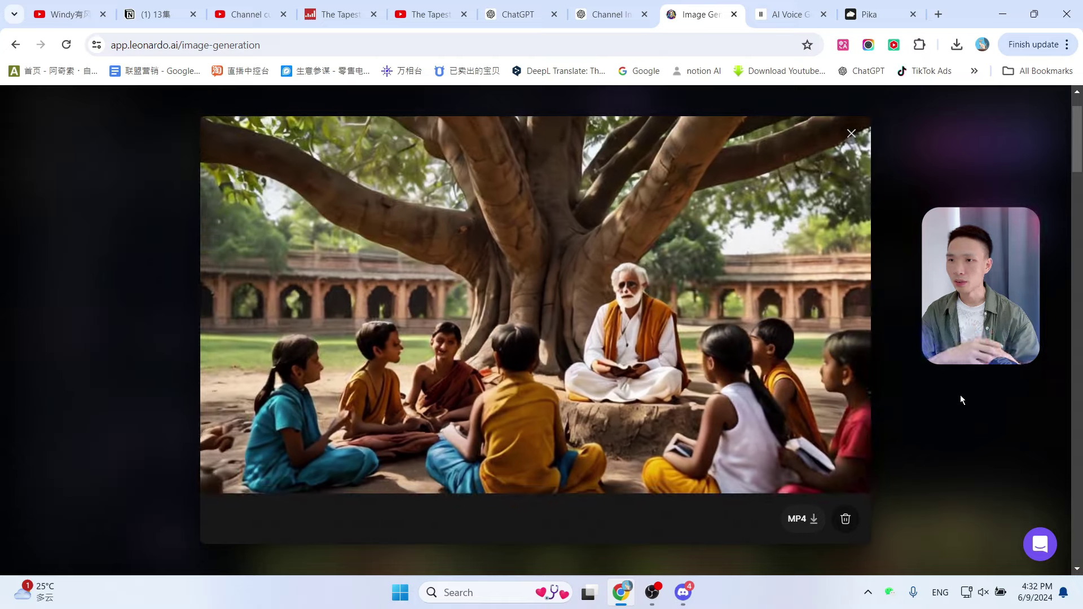
mouse_move(623, 282)
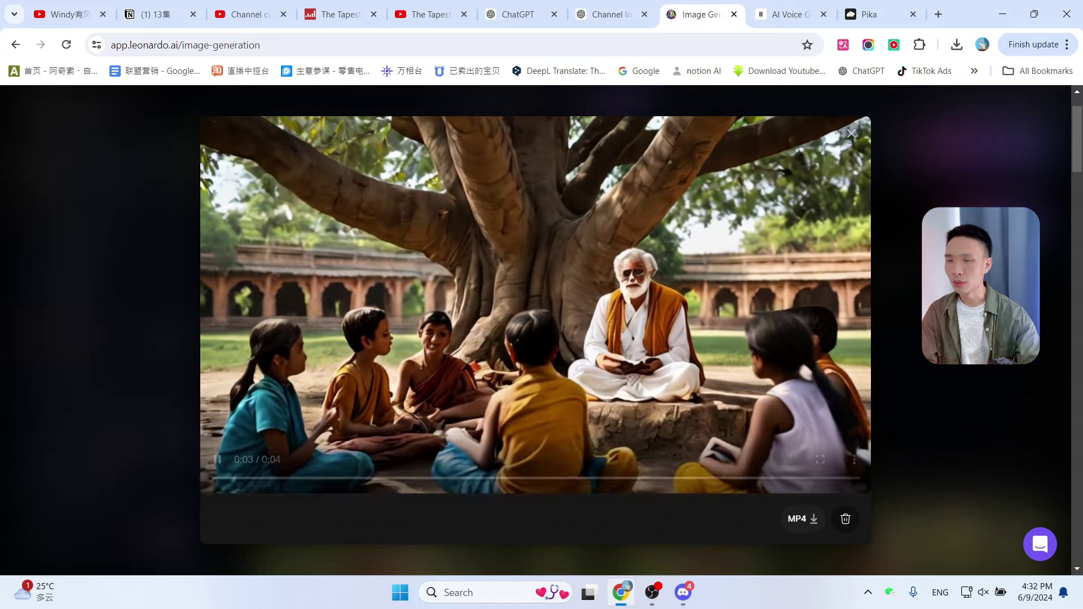
key("Escape")
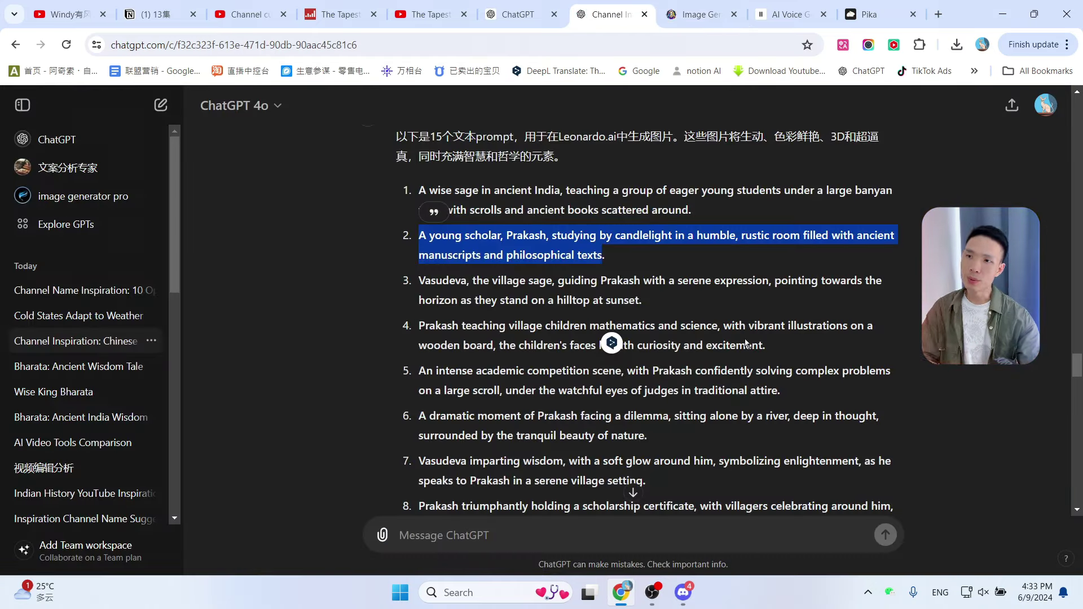
- In the ChatGPT conversation with the Arjuna image prompts, ask which music style suits the narration script and request keywords for searching a music library
scroll(735, 412, "down", 12)
scroll(735, 418, "down", 15)
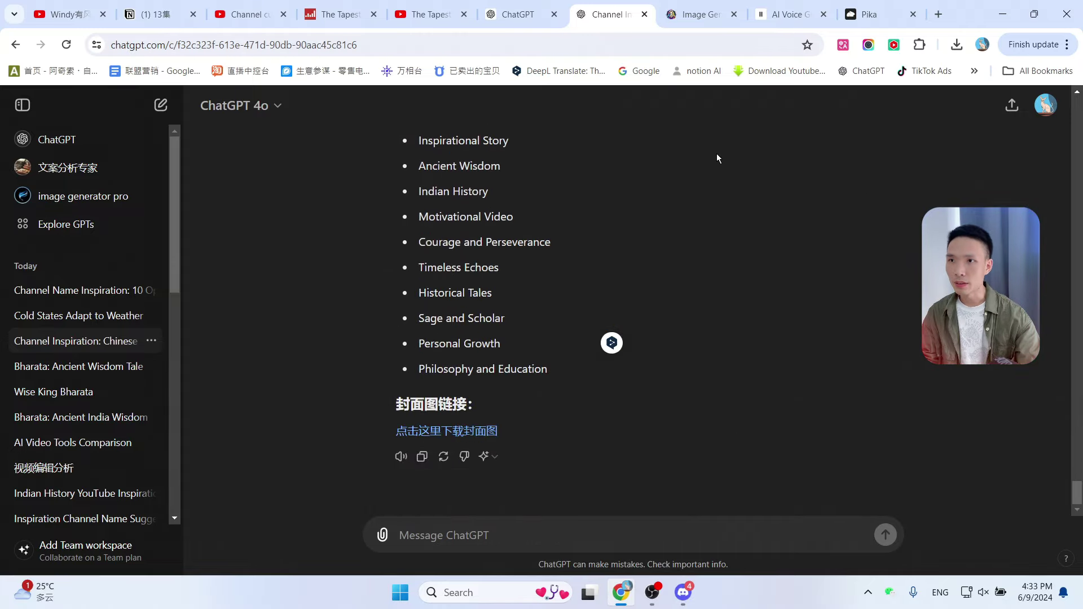
left_click(511, 12)
scroll(740, 395, "down", 15)
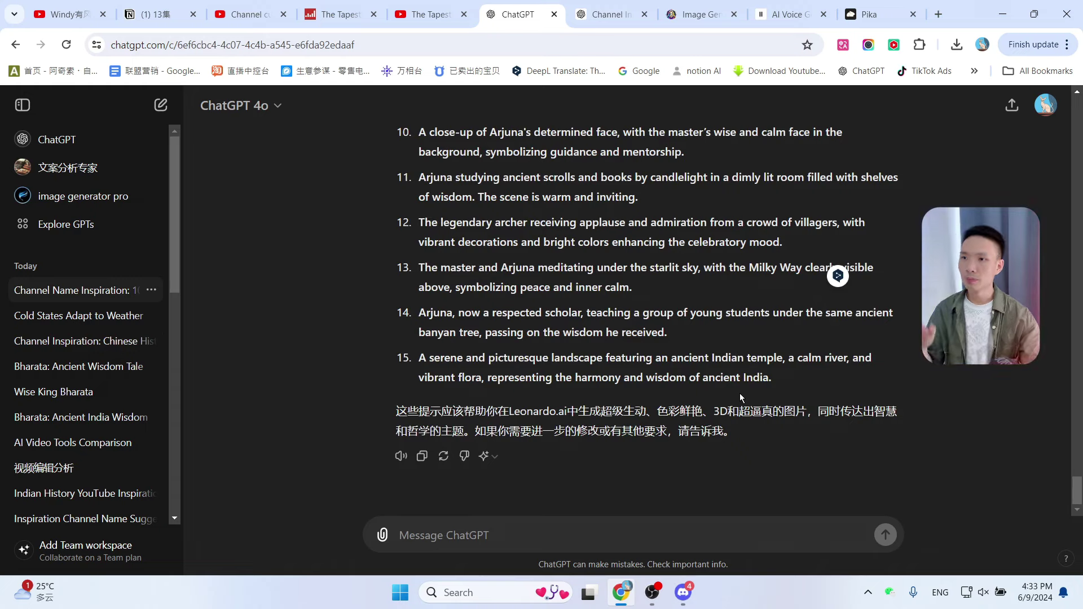
type("什么样的音乐风格最适合这个解说脚本，请告诉我一些关键词，我好去音乐库里面搜索。")
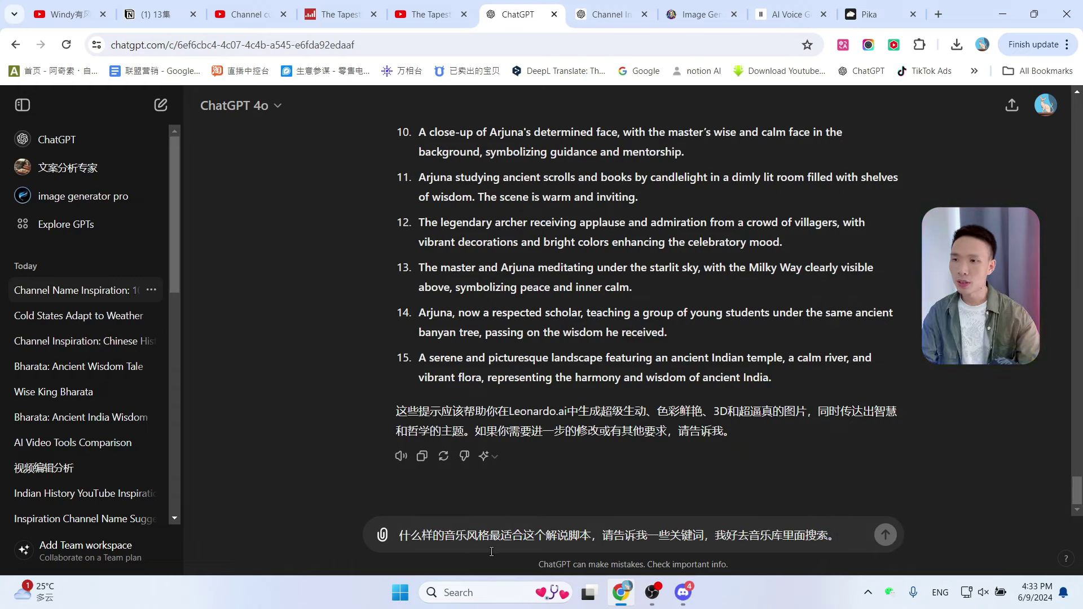
key("Return")
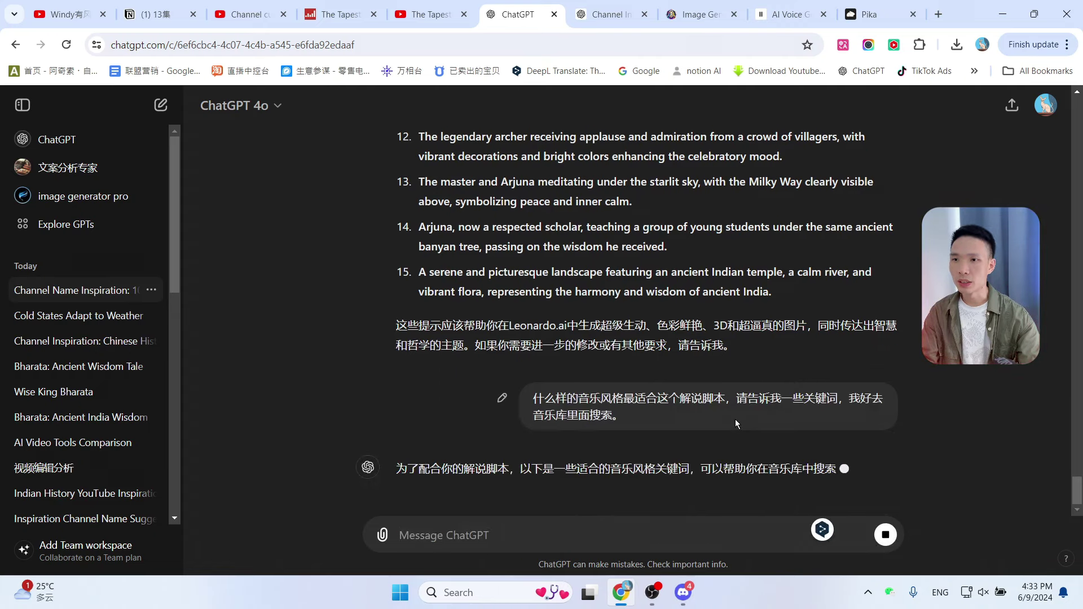
- Read through the suggested music style keywords for the narration script, from the first item to the end of the list
scroll(830, 226, "up", 2)
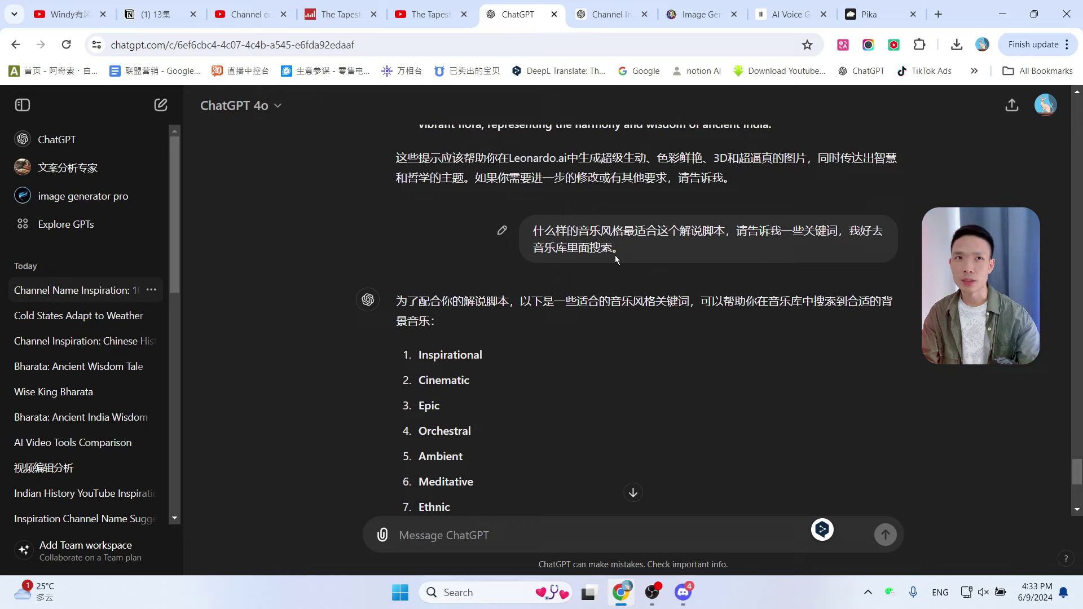
scroll(502, 309, "down", 1)
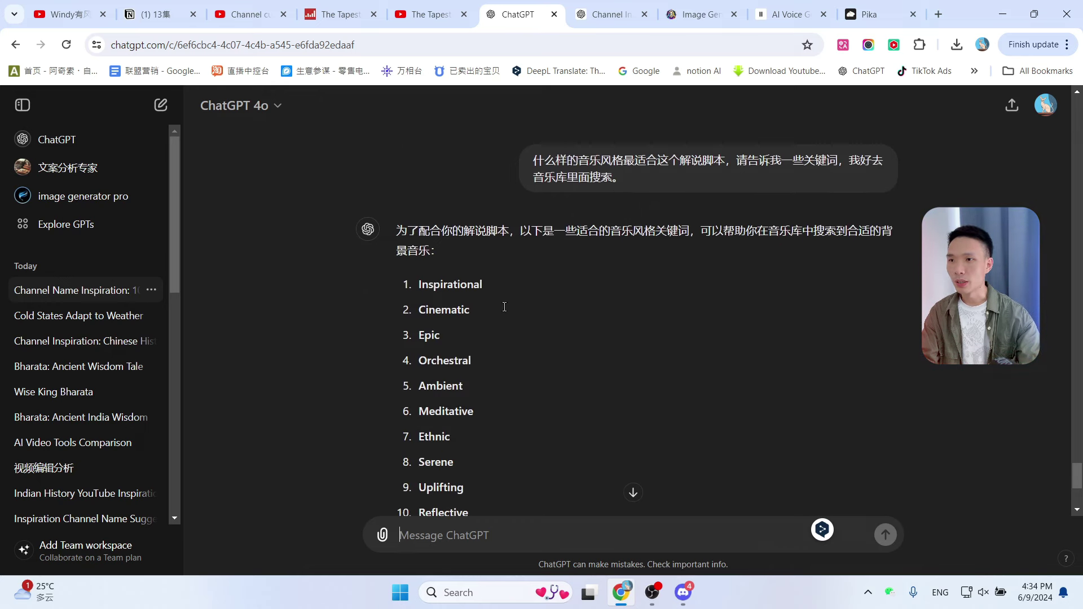
scroll(654, 344, "up", 2)
scroll(662, 341, "down", 2)
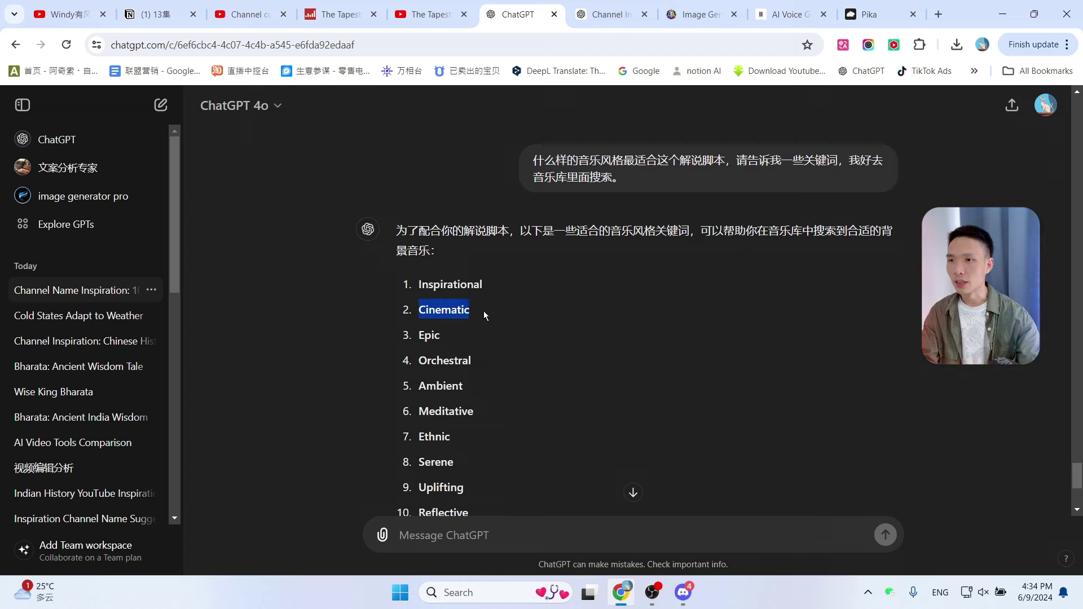
left_click(567, 298)
scroll(468, 351, "down", 1)
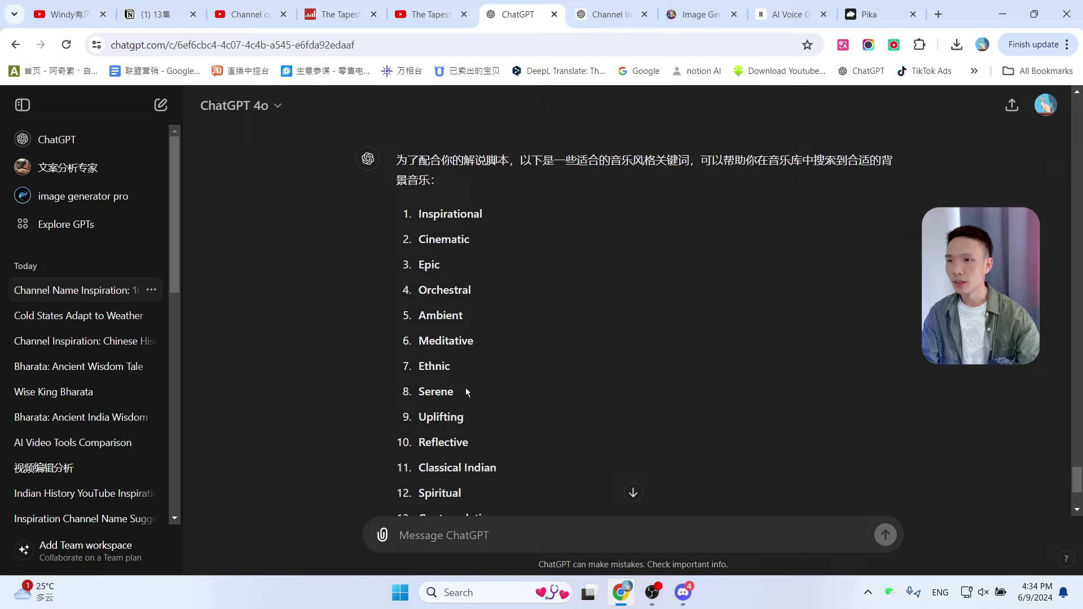
scroll(464, 362, "down", 2)
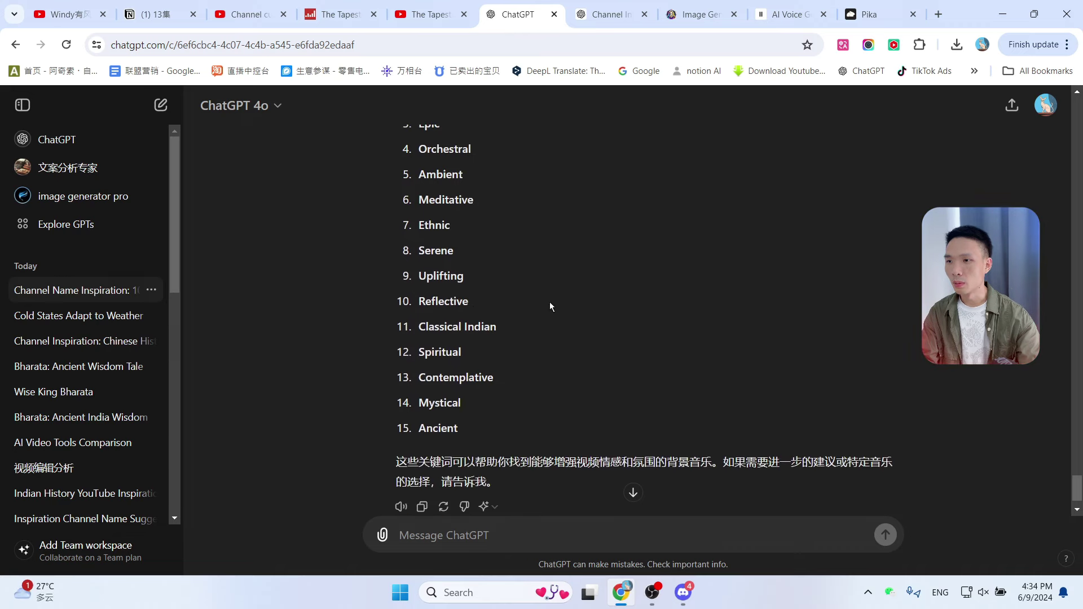
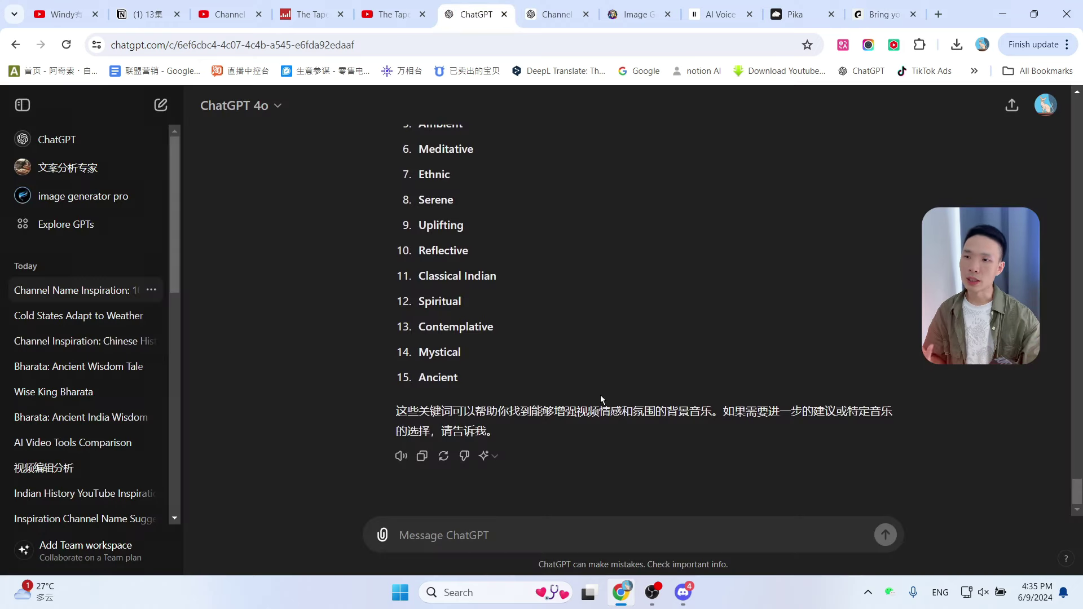
- Ask for specific YouTube music library track names that suit the video, and look over the recommended tracks and links
left_click(507, 535)
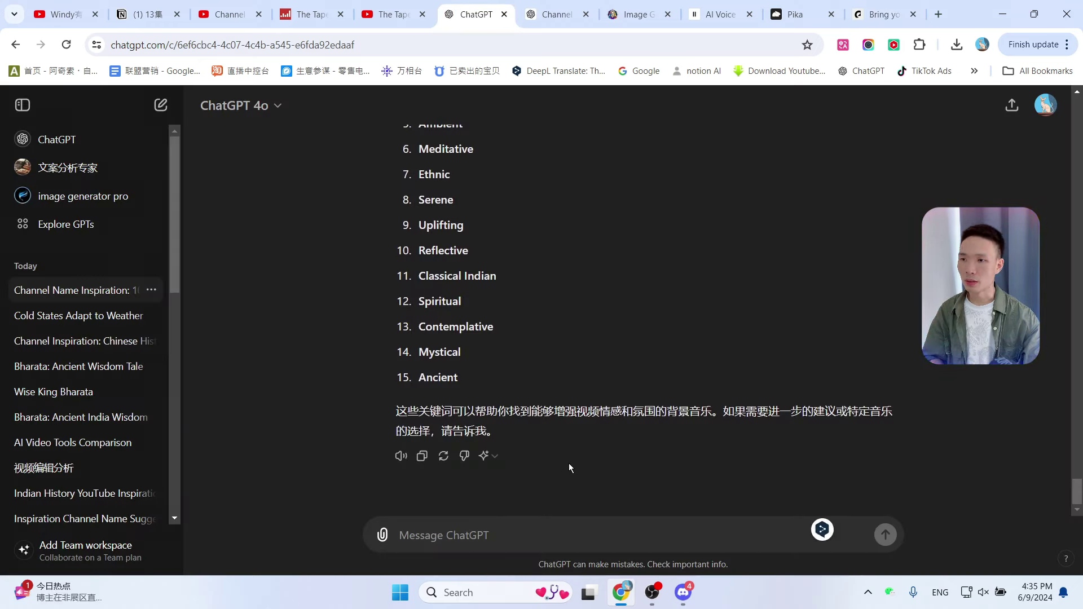
type("我想在youtube音乐库里面找一些音乐配我这个视频，给我一些具体音乐名字，我直接去搜索")
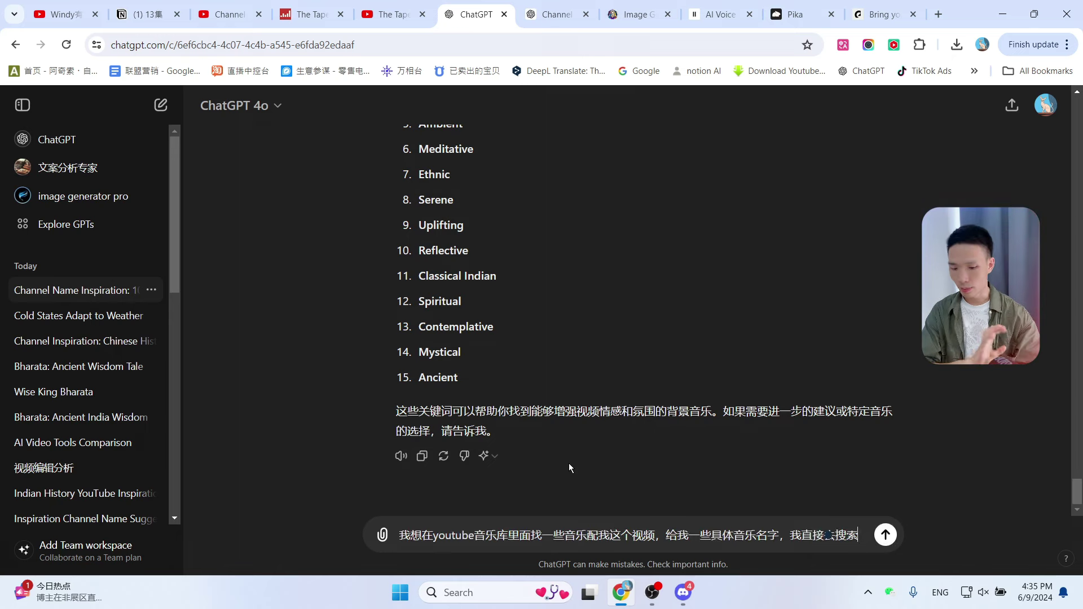
key("Return")
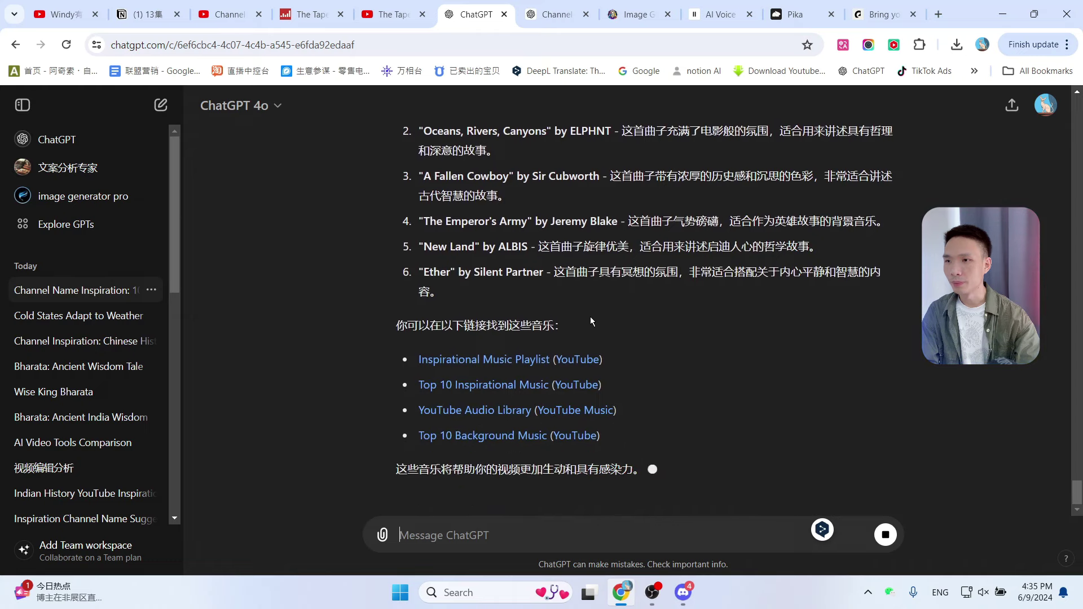
scroll(719, 325, "down", 1)
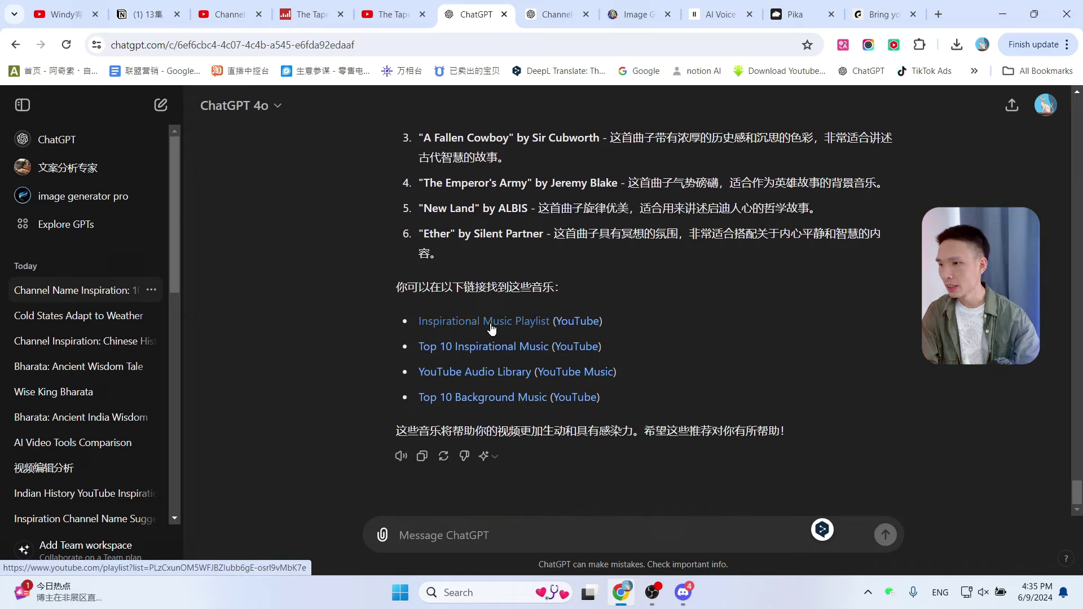
left_click(491, 328)
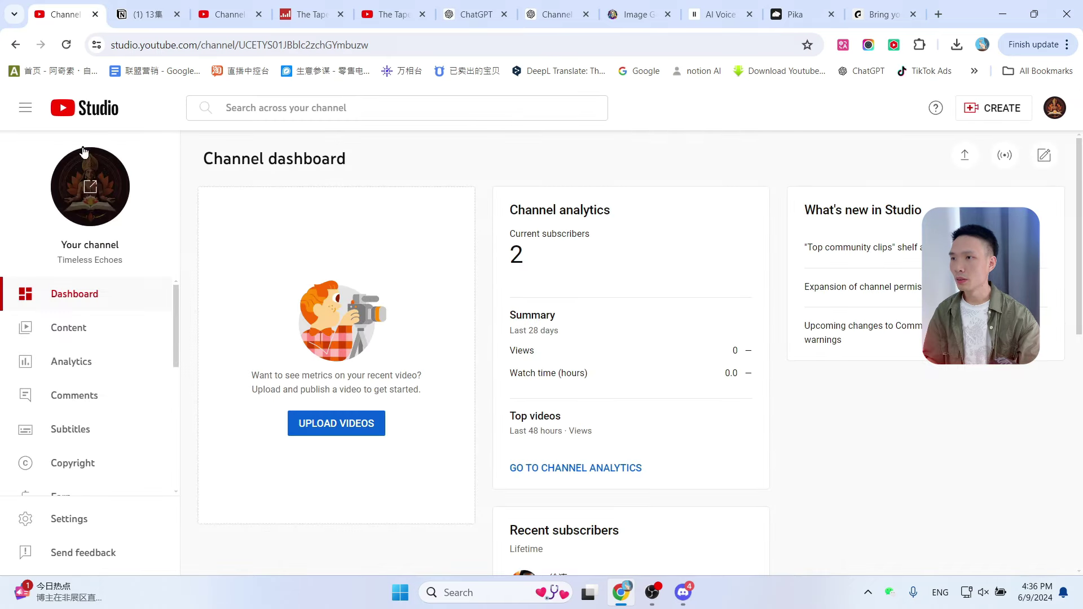
- Switch to YouTube Studio's audio library and filter the music to tracks whose title contains "Finding Me"
scroll(123, 350, "down", 3)
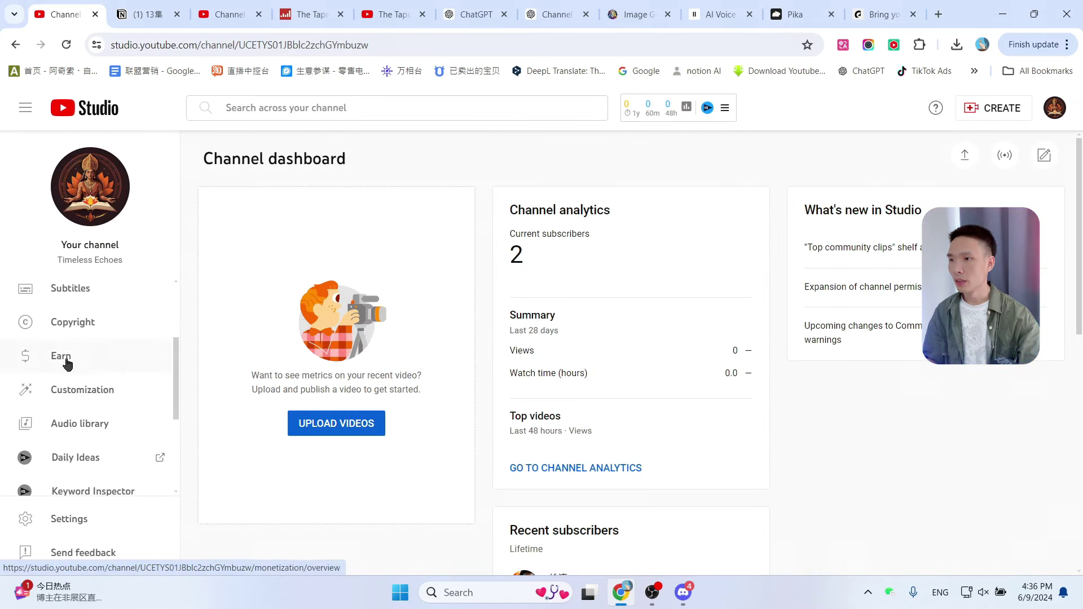
left_click(78, 430)
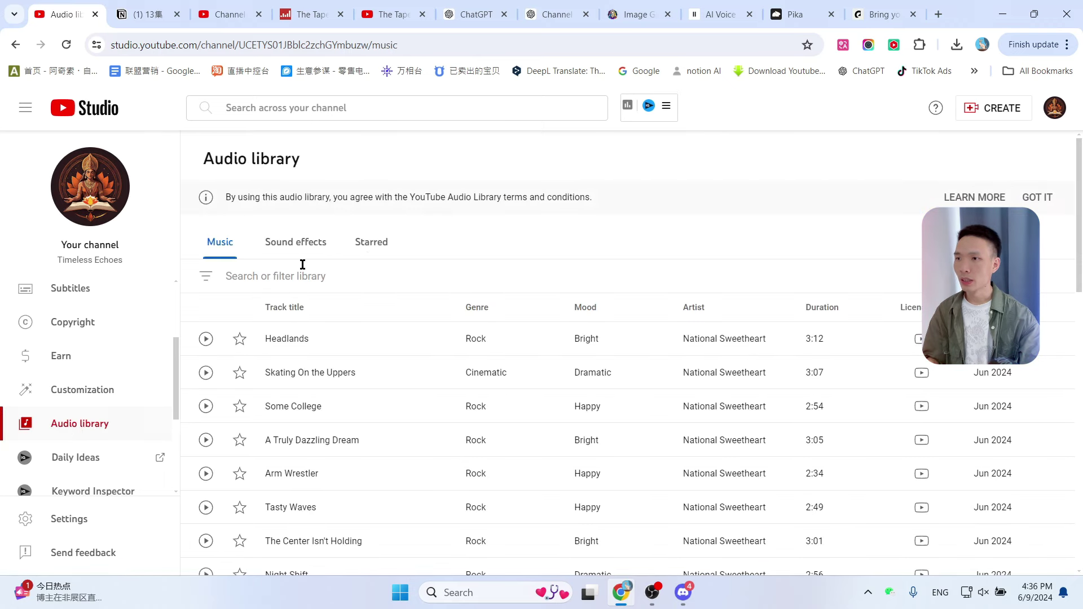
left_click(303, 276)
type("Finding Me")
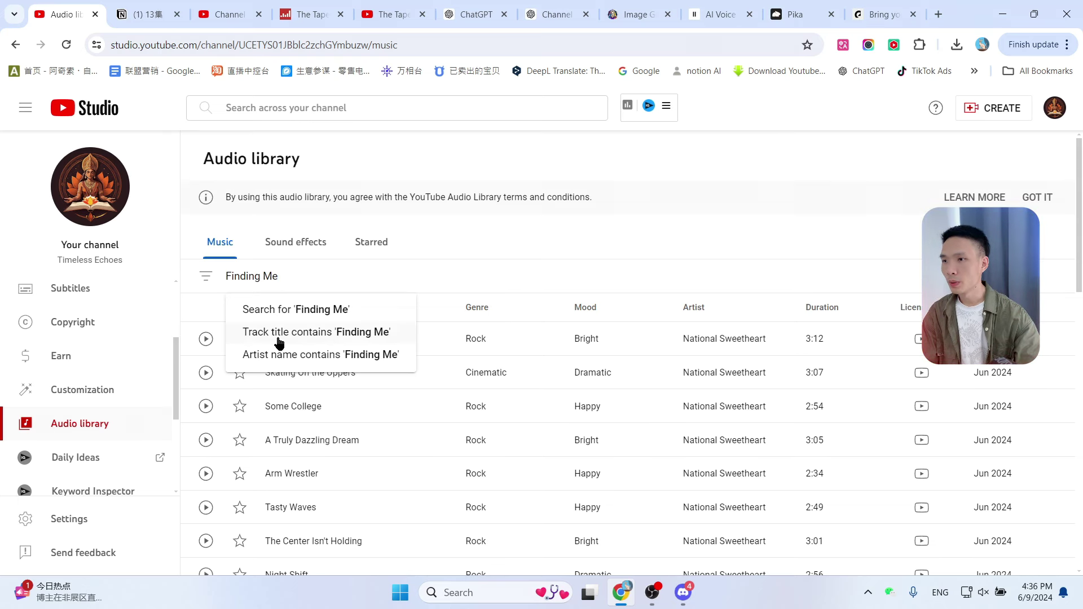
left_click(349, 338)
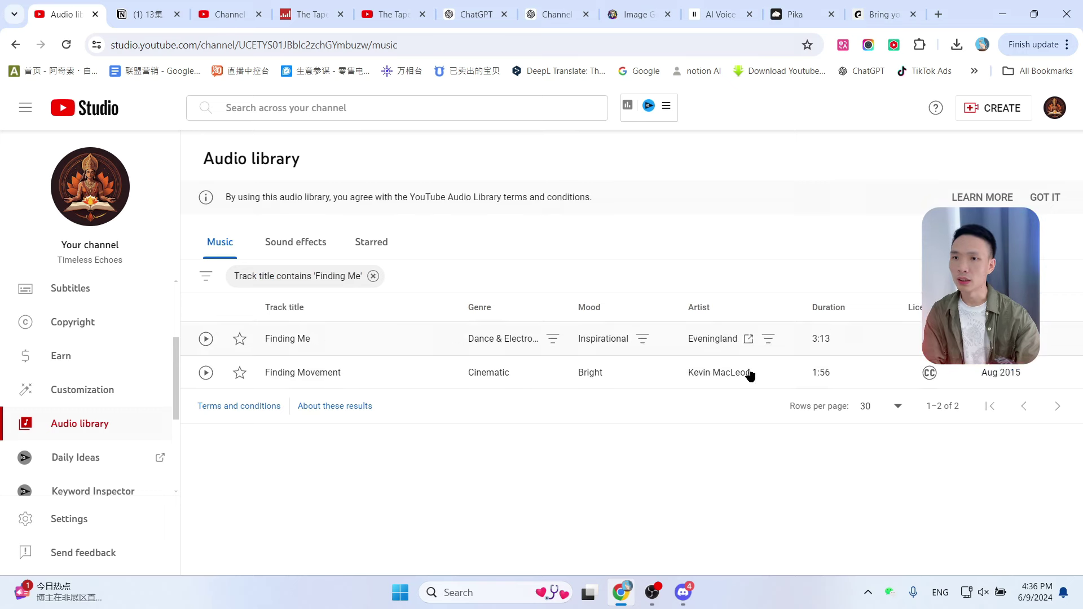
- Preview the "Finding Me" track and stop its playback
left_click(206, 339)
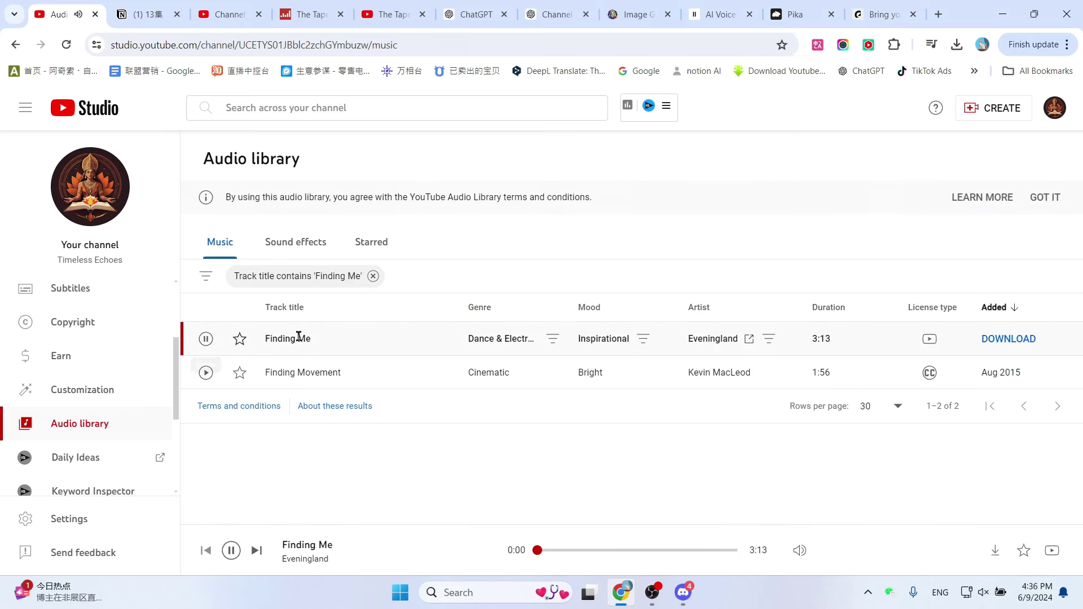
left_click(205, 340)
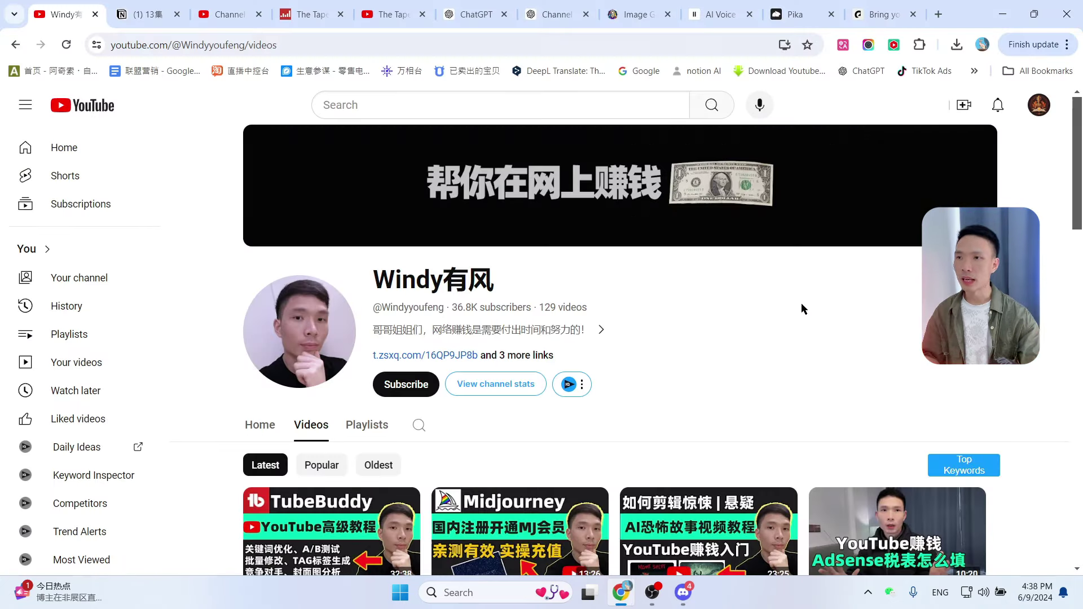
scroll(898, 252, "down", 2)
scroll(898, 253, "down", 1)
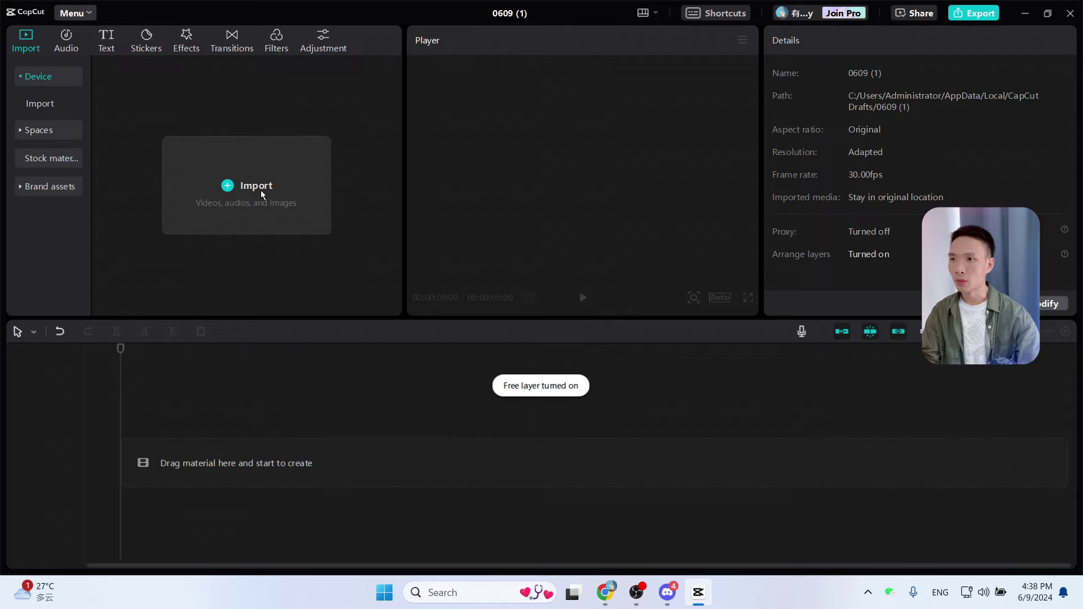
- In CapCut, import the ElevenLabs voiceover MP3, scene images and four generated video clips from the 印度励志视频 folder, and place them all on the timeline
left_click(260, 191)
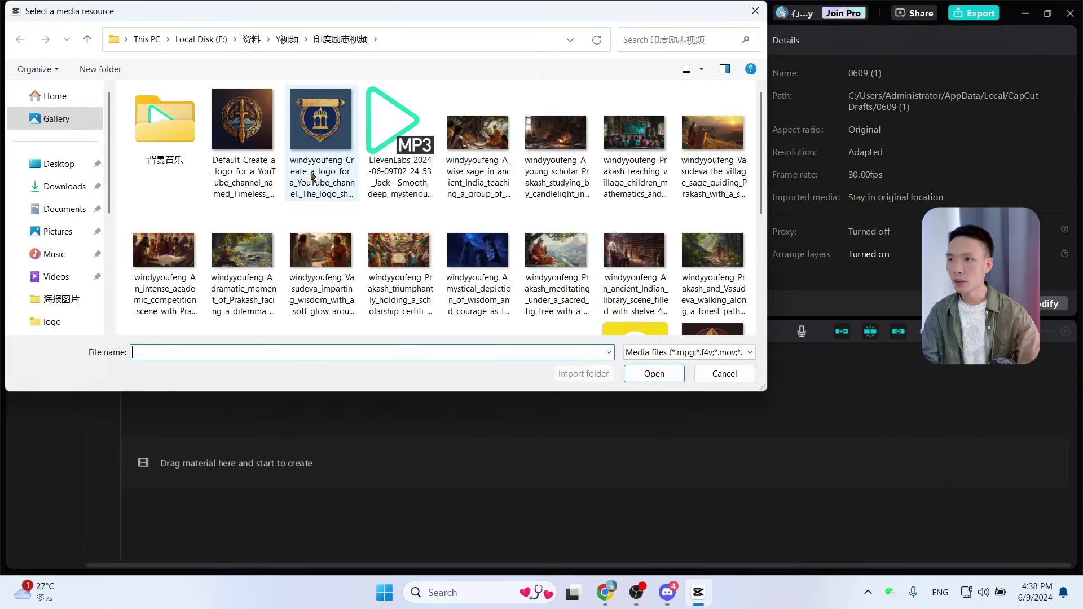
left_click(395, 127)
scroll(588, 294, "down", 3)
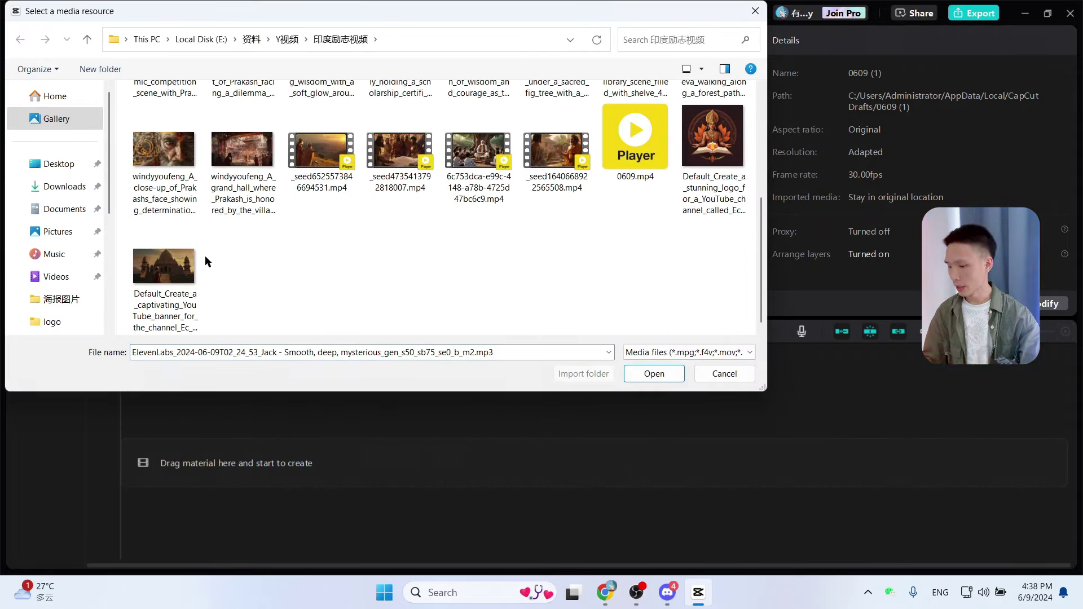
left_click_drag(205, 256, 537, 253)
key("Return")
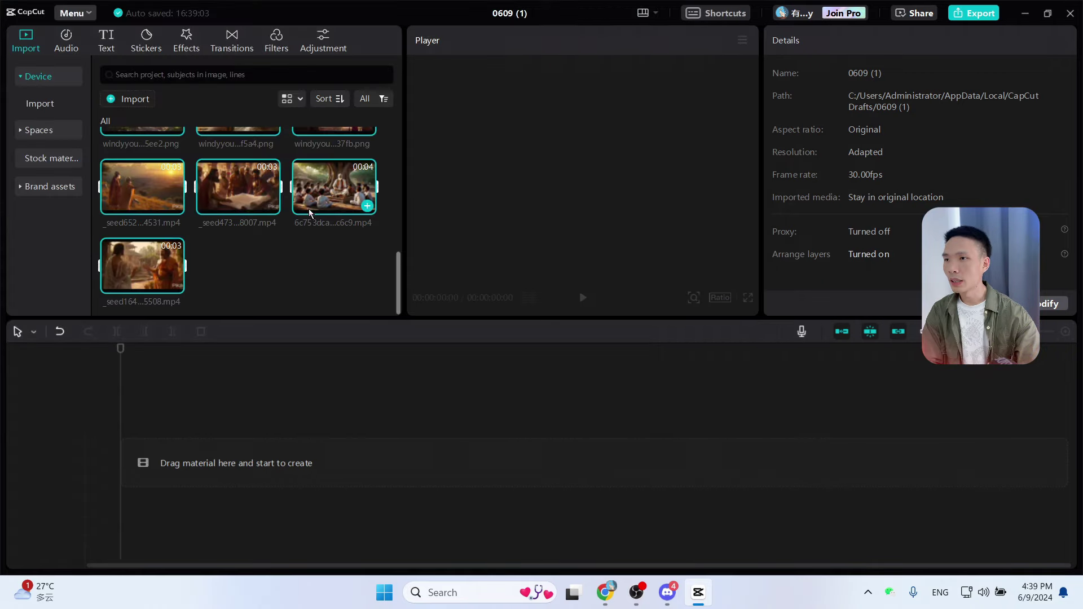
left_click_drag(231, 193, 116, 465)
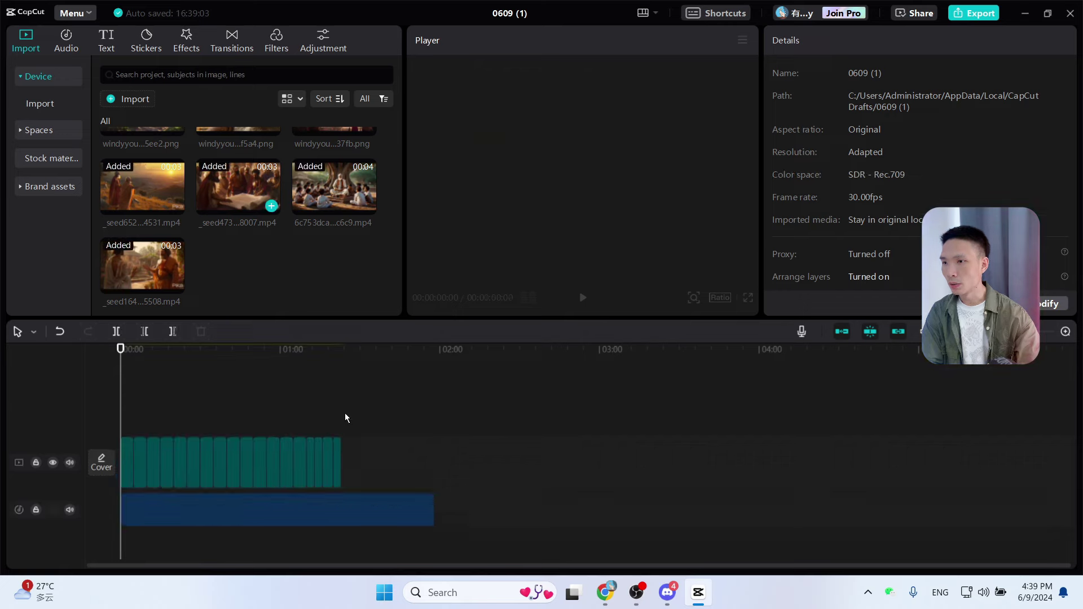
left_click(338, 474)
- Lower the volume of the "Distant Lands" background music to about -35 dB
left_click(236, 520)
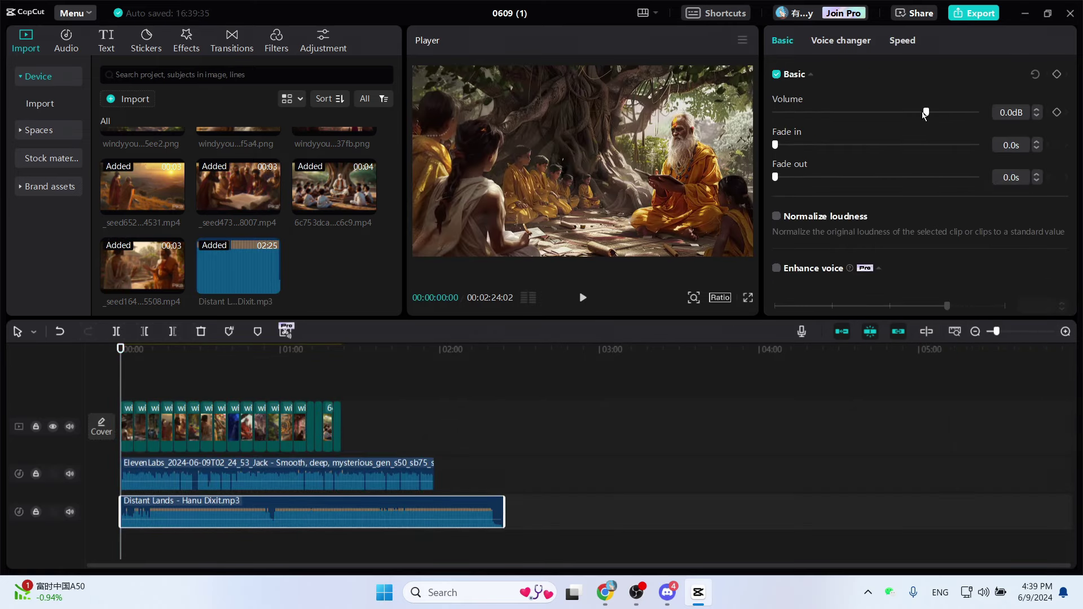
left_click_drag(920, 114, 853, 115)
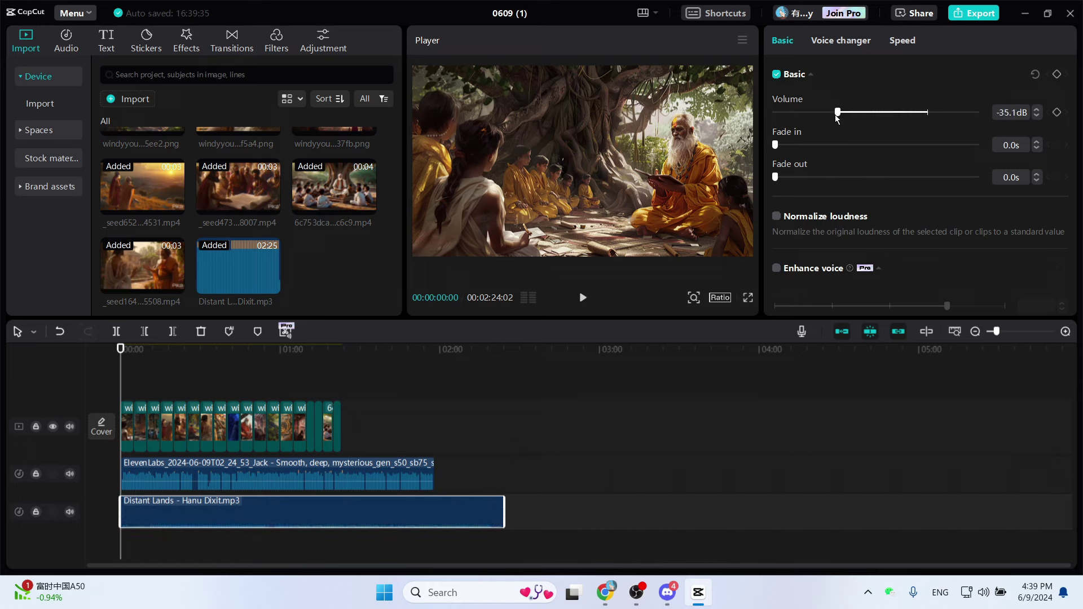
- Locate the 6c753dca video clip of the sage teaching children and move it to the start of the main video track
left_click(1066, 331)
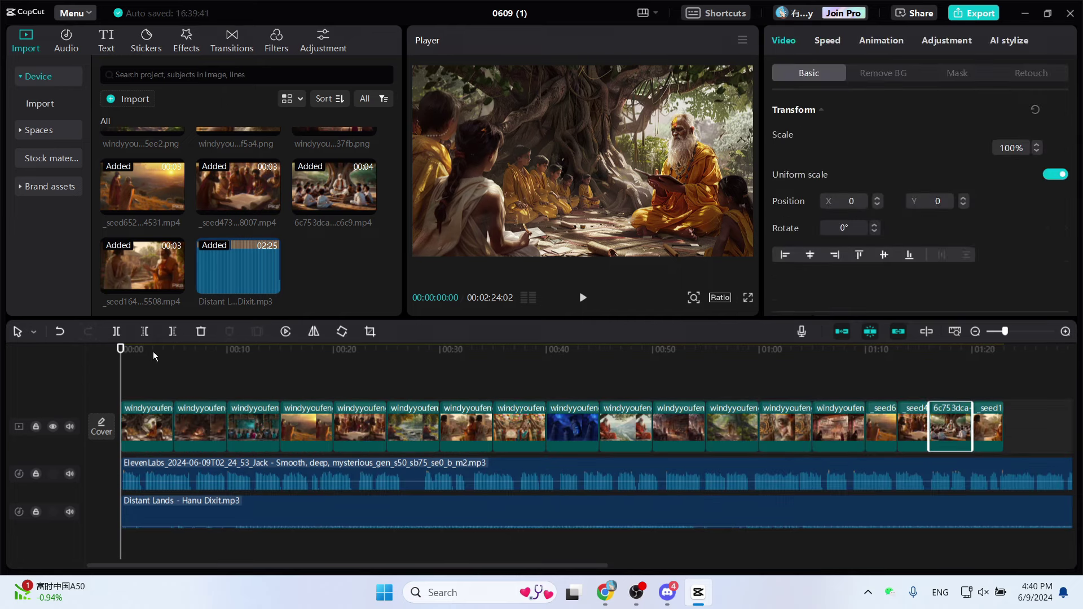
left_click_drag(154, 351, 947, 351)
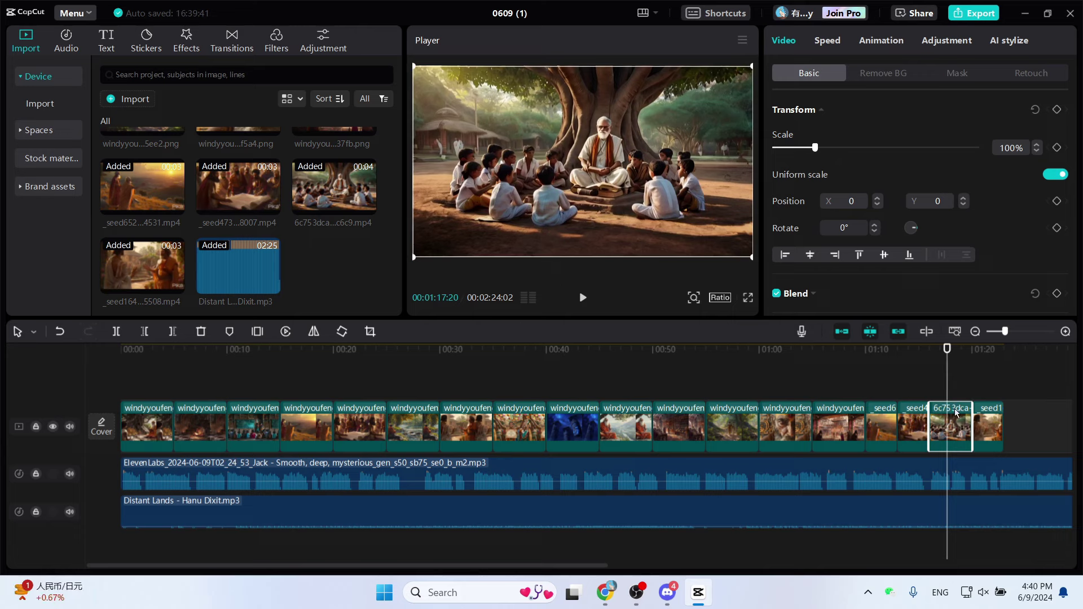
left_click_drag(949, 358, 948, 385)
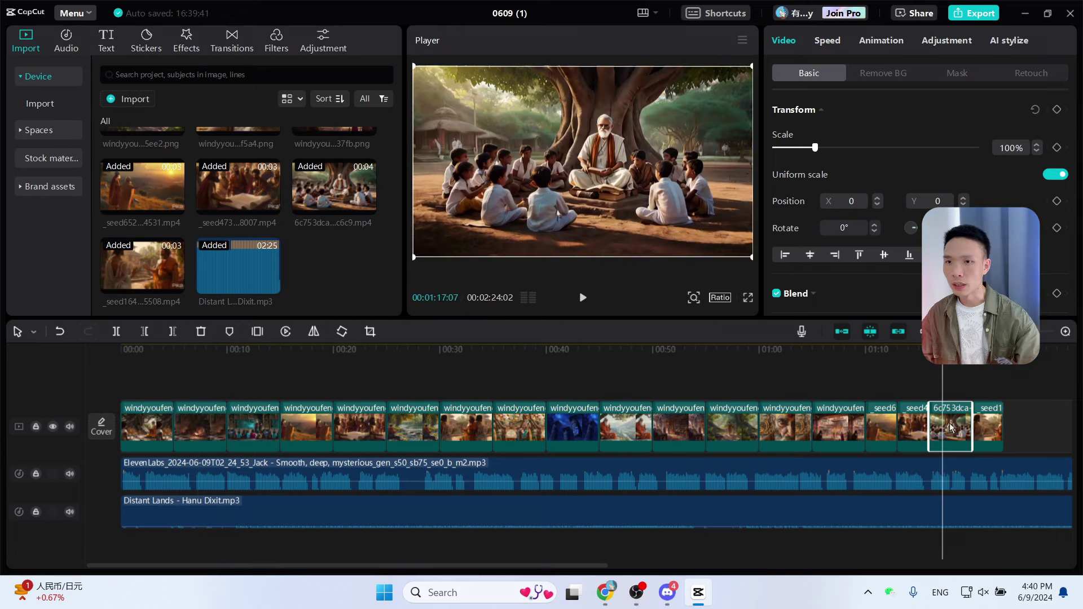
left_click_drag(951, 428, 144, 429)
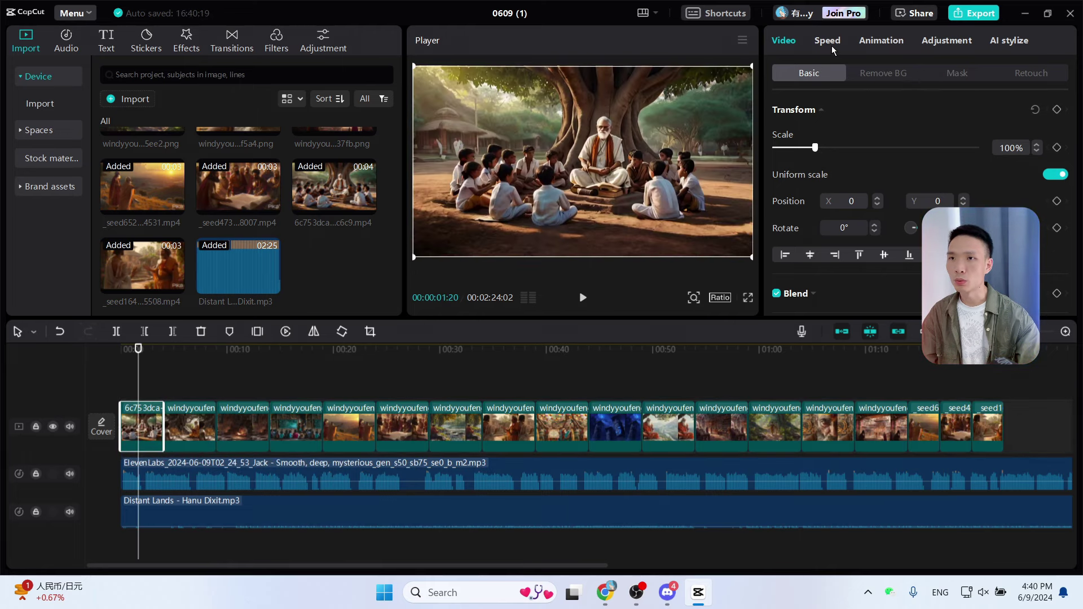
- Preview the opening clip of the sage teaching children full screen, and set its playback speed to 0.5x
left_click(832, 46)
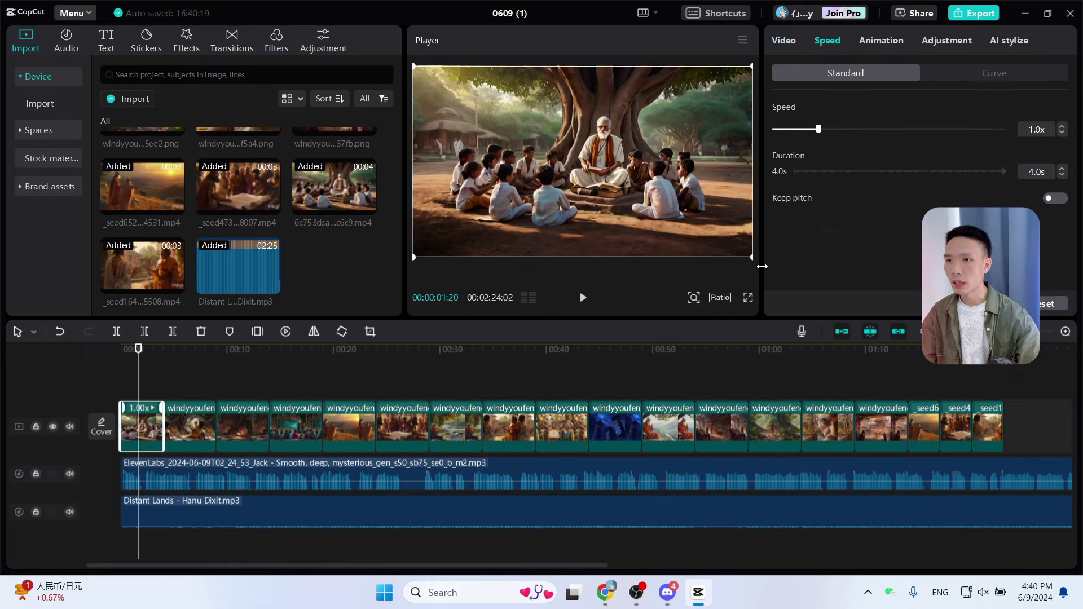
left_click(748, 298)
key("space")
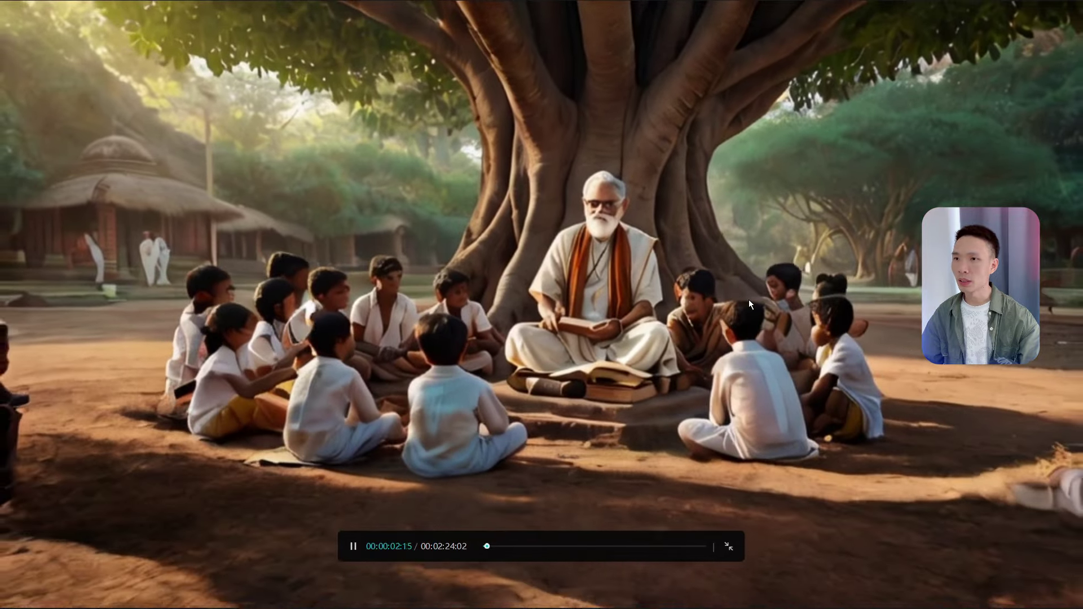
key("space")
key("Escape")
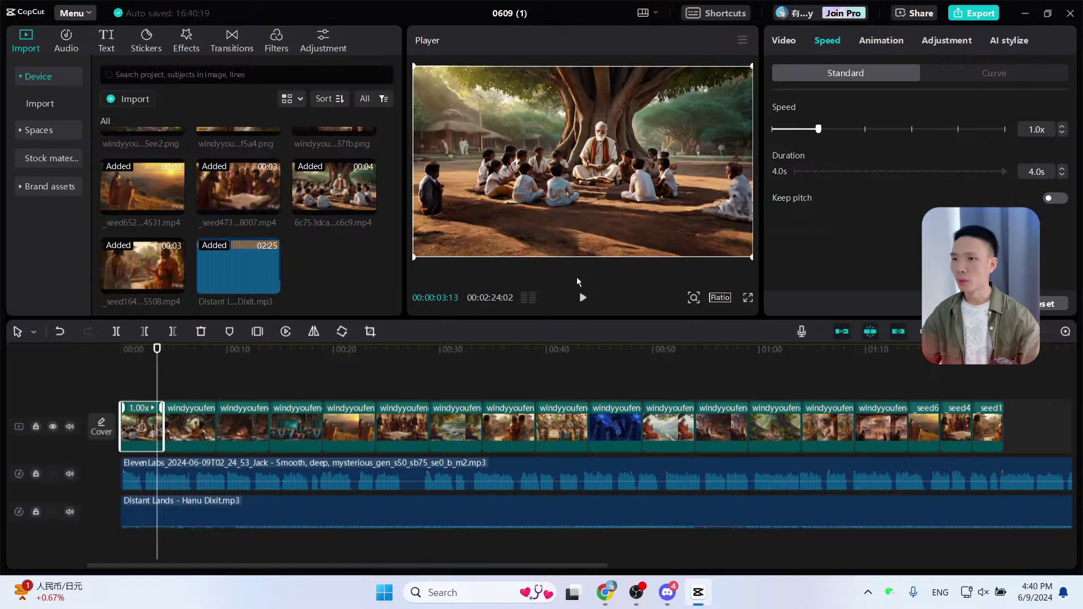
key("Home")
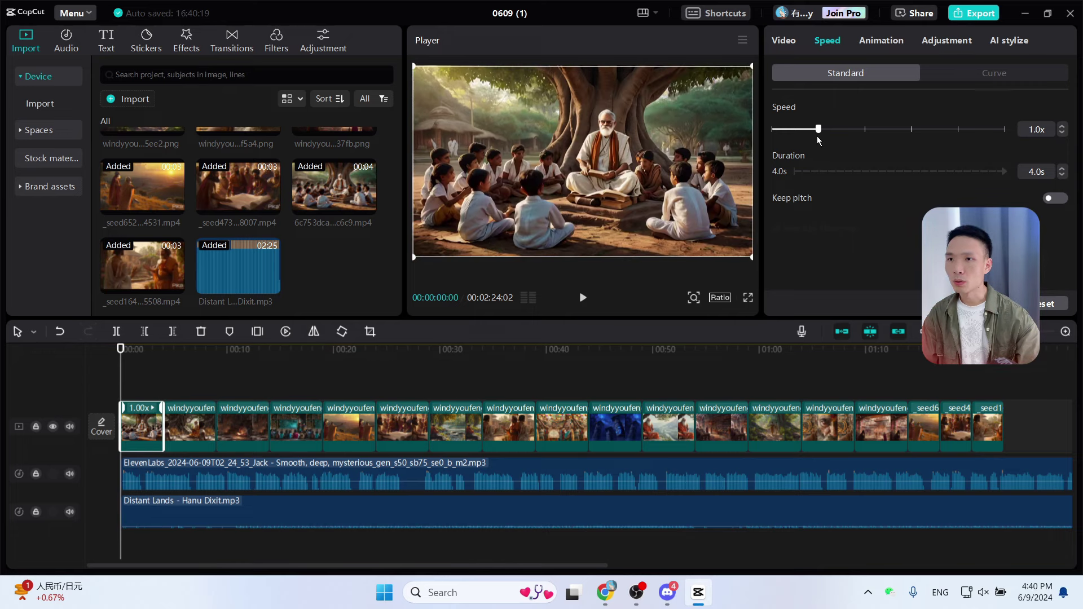
left_click_drag(818, 129, 794, 134)
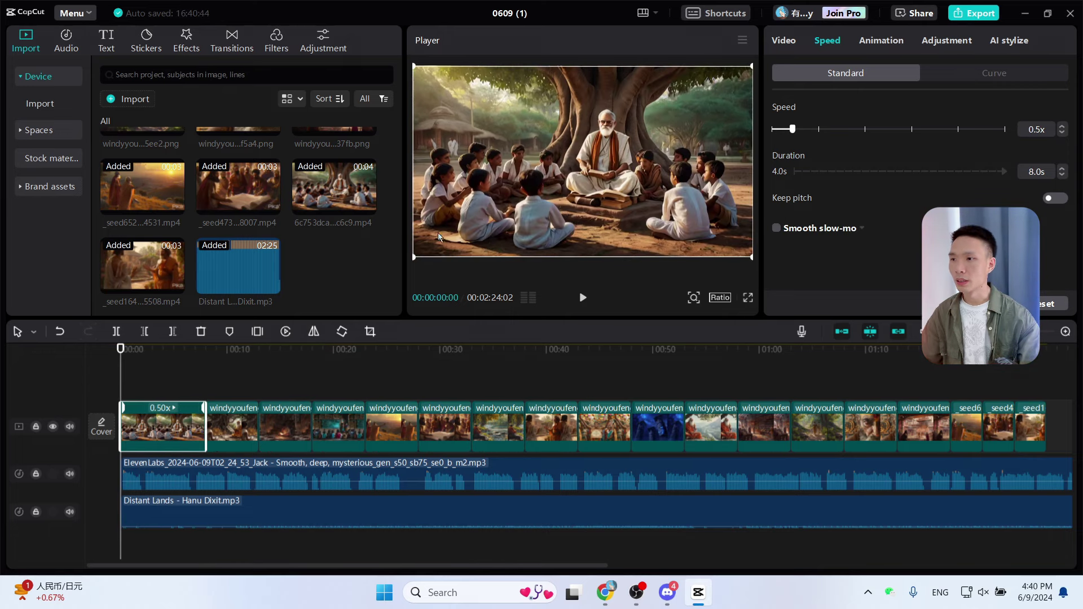
- Play the slowed opening clip and cut off everything after about 00:00:04:02
key("space")
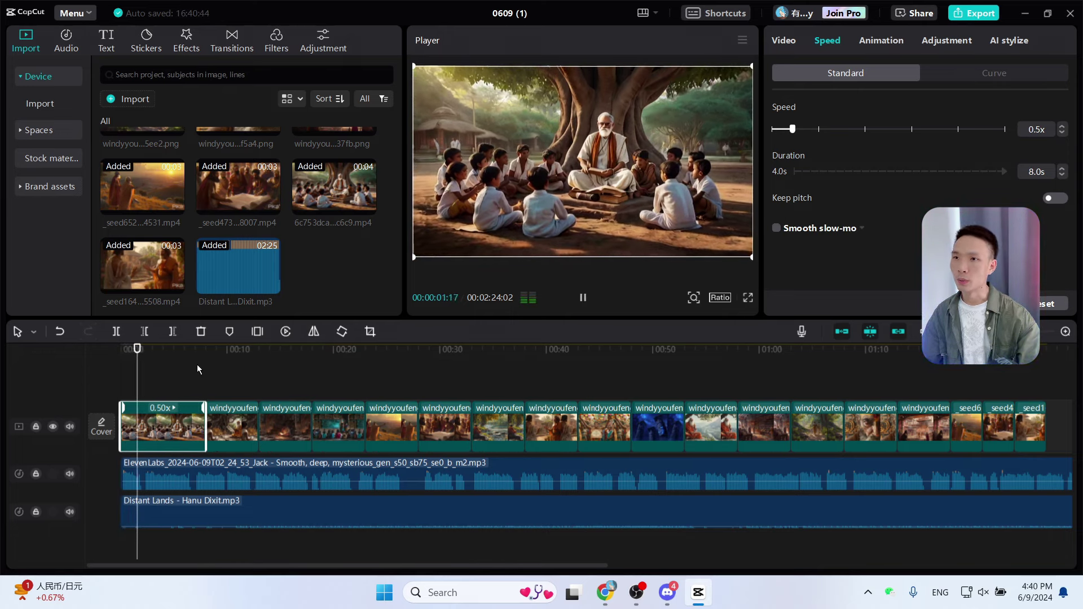
key("space")
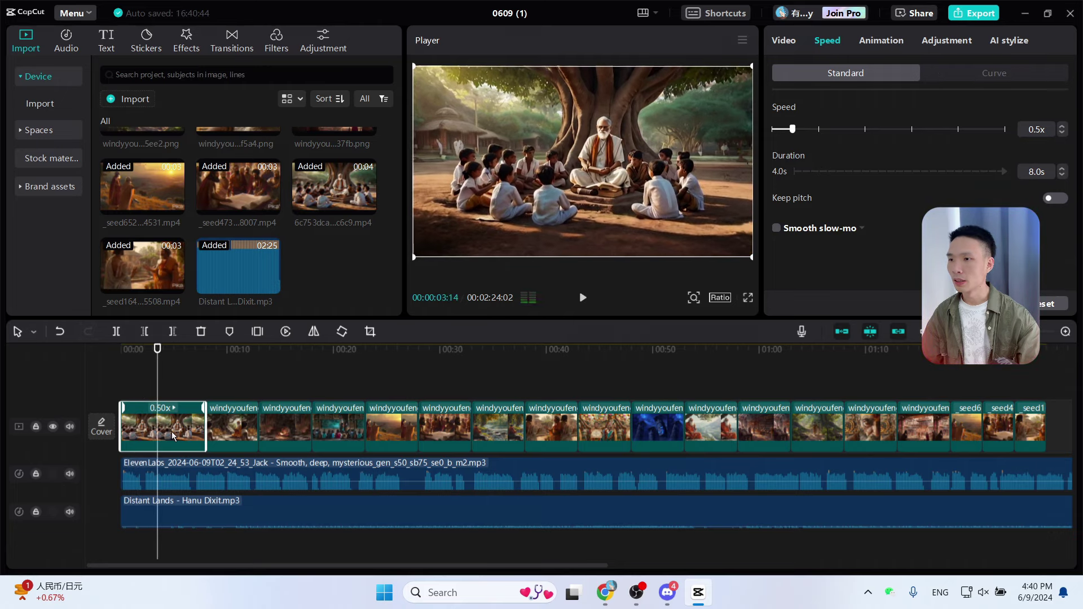
key("space")
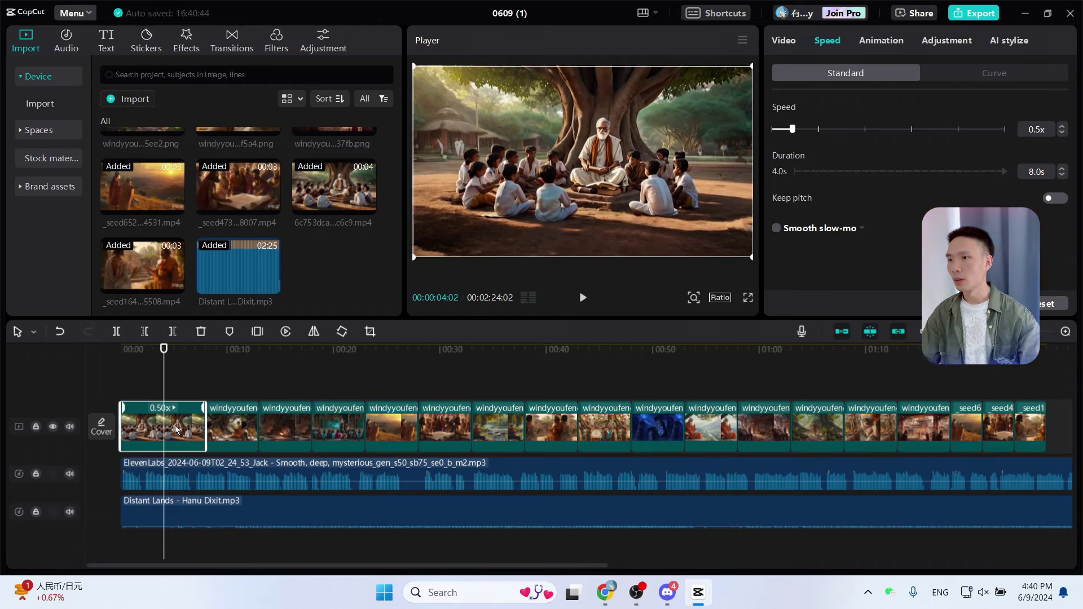
left_click(171, 333)
- Find the _seed652 clip of two robed men at sunset and move it directly before the matching sunset still image on the main track
left_click(557, 350)
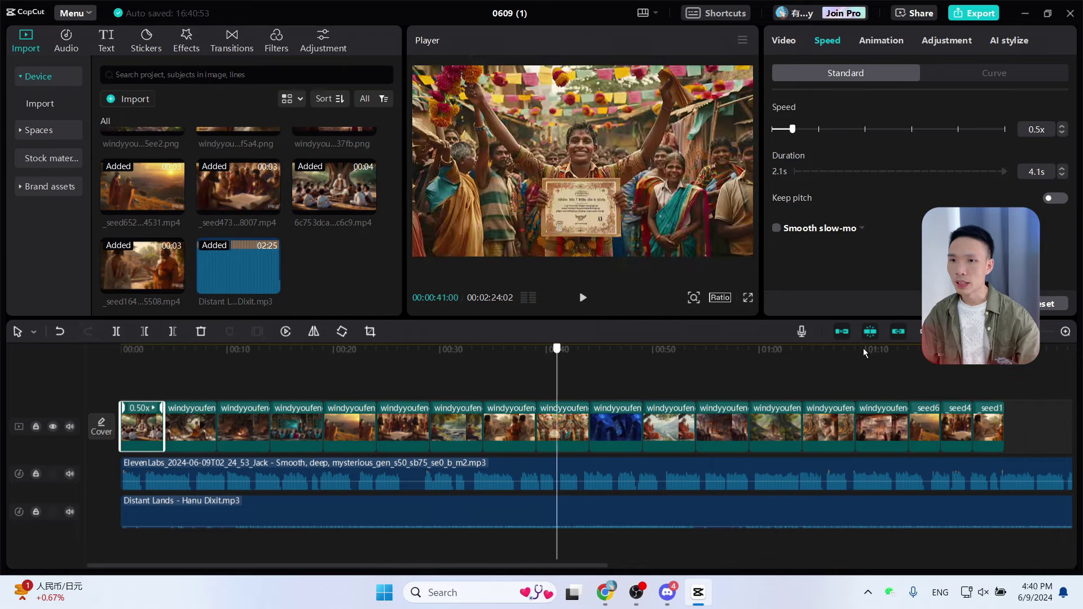
left_click_drag(973, 351, 916, 356)
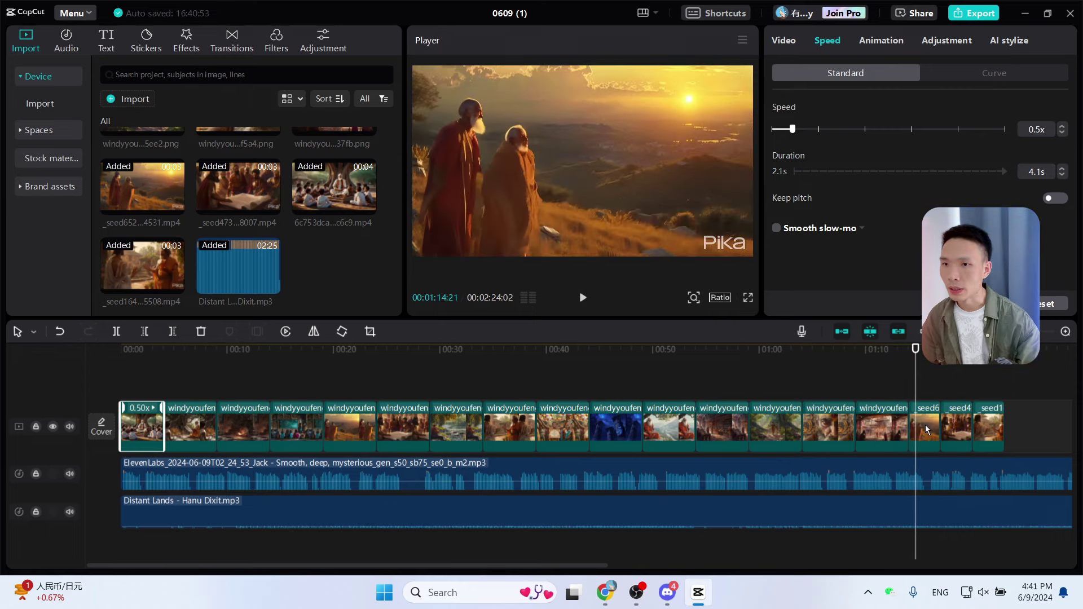
left_click(925, 425)
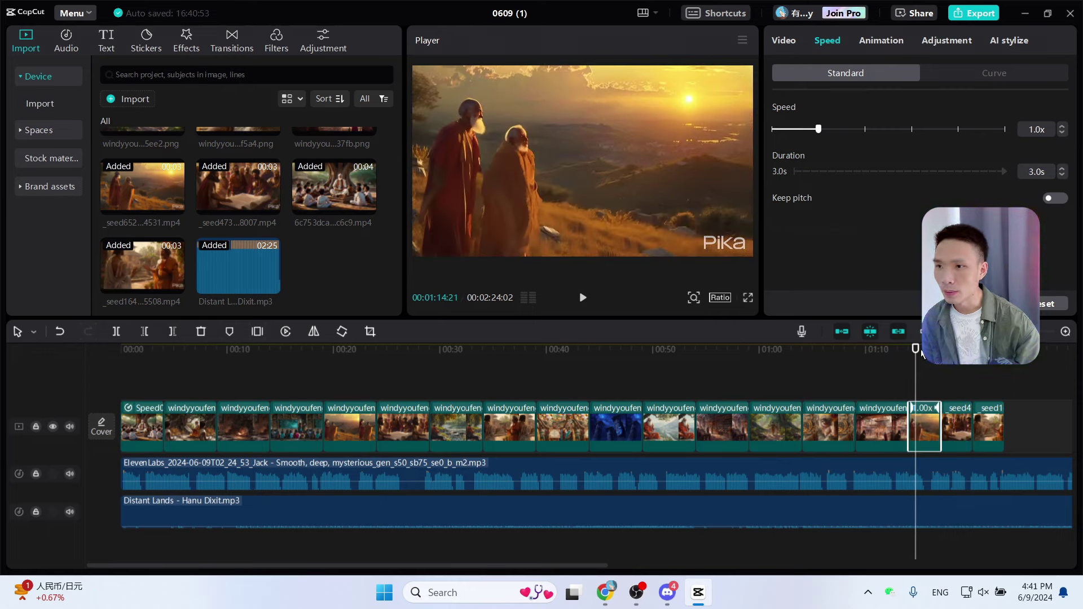
mouse_move(916, 350)
left_mouse_down()
mouse_move(346, 355)
mouse_move(921, 351)
left_mouse_up()
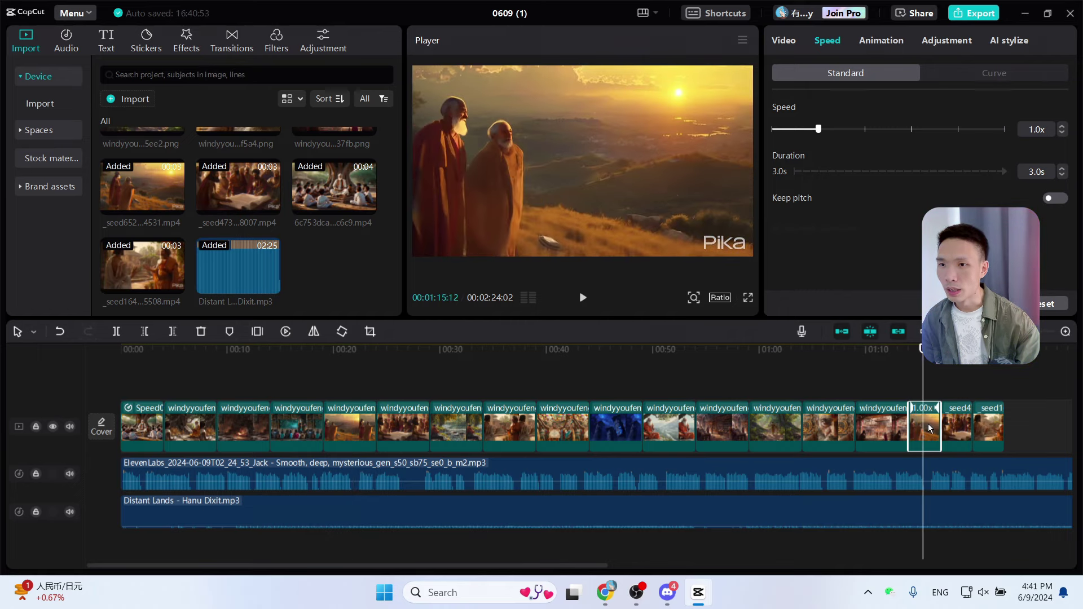
left_click_drag(930, 429, 344, 429)
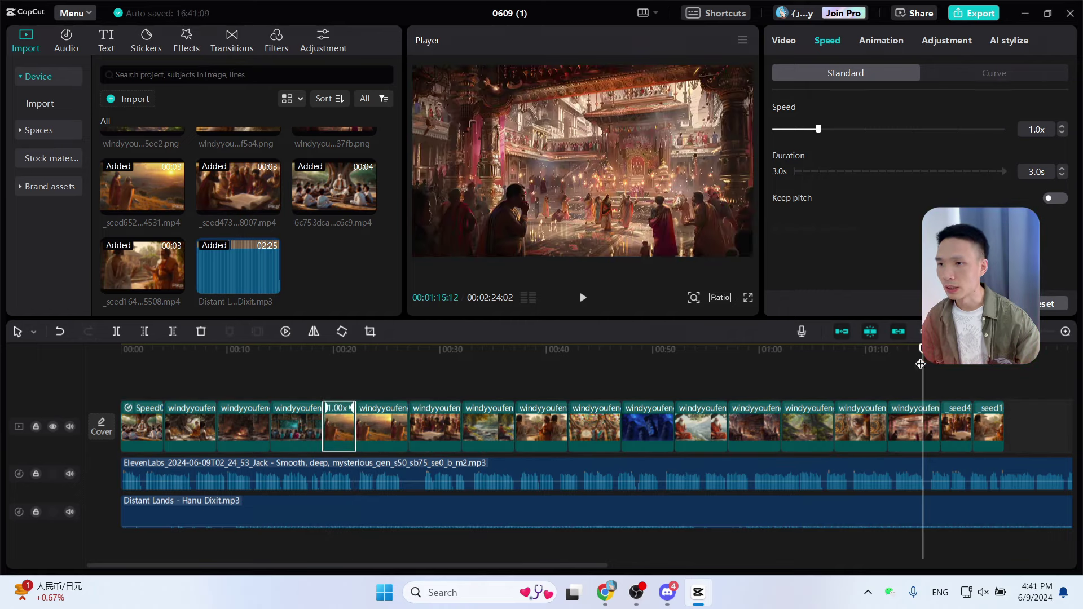
- Delete the sunset still image that follows the relocated _seed652 clip
left_click_drag(921, 364, 345, 364)
left_click(380, 426)
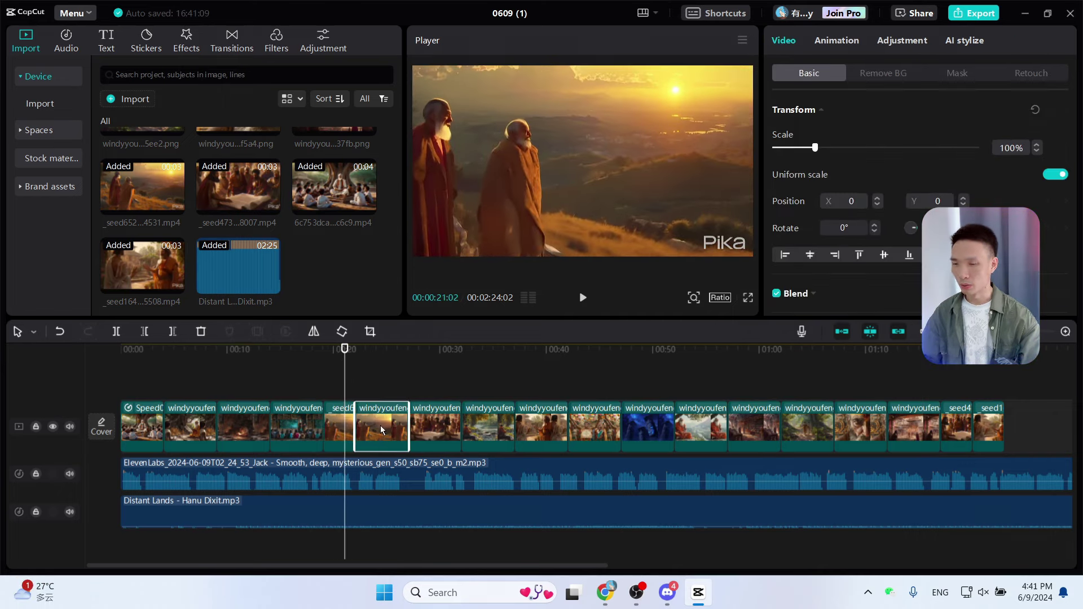
key("Delete")
- Slow the _seed652 sunset clip, trying 0.5x with a short preview before setting its speed to 0.4x
left_click(332, 425)
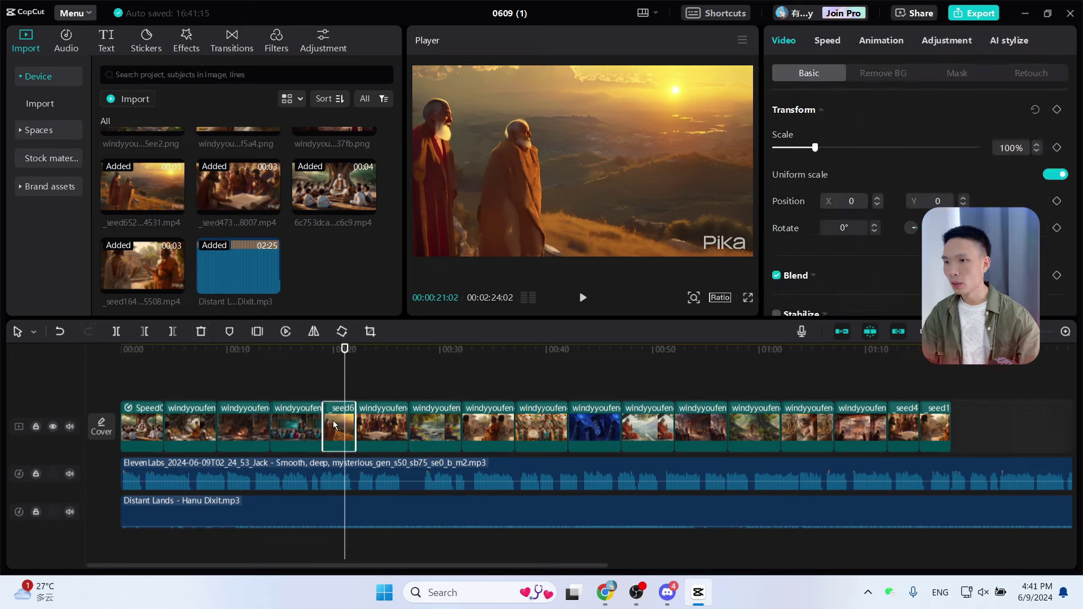
left_click(826, 41)
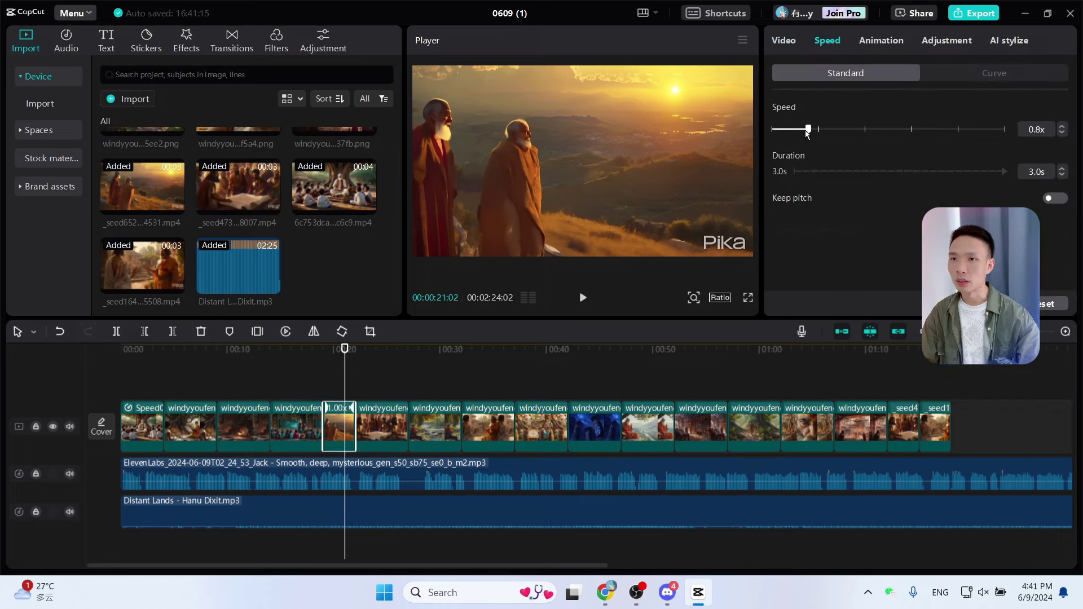
left_click_drag(794, 134, 793, 130)
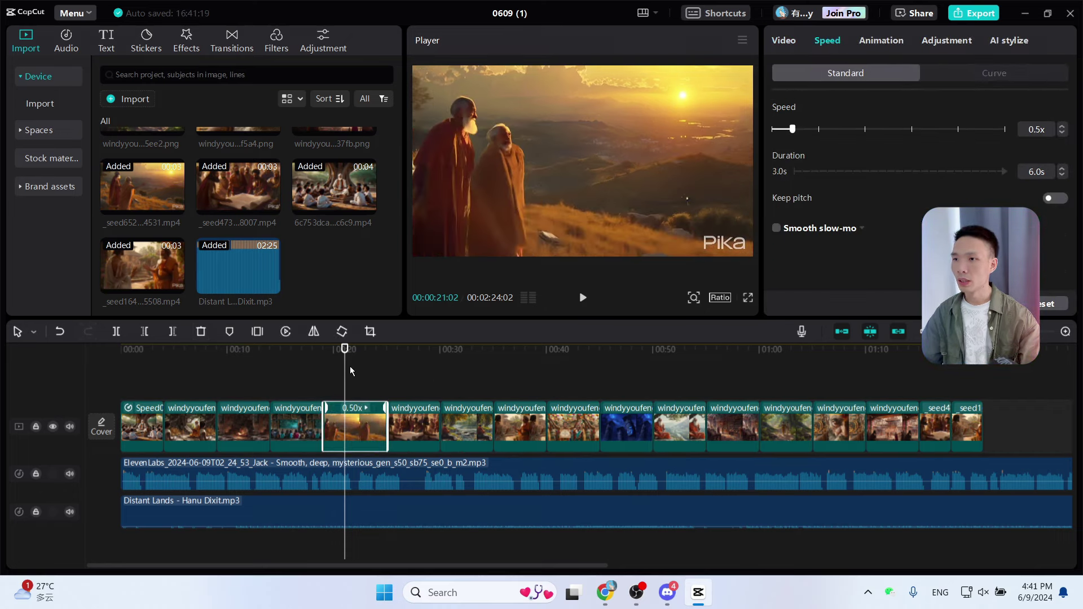
key("space")
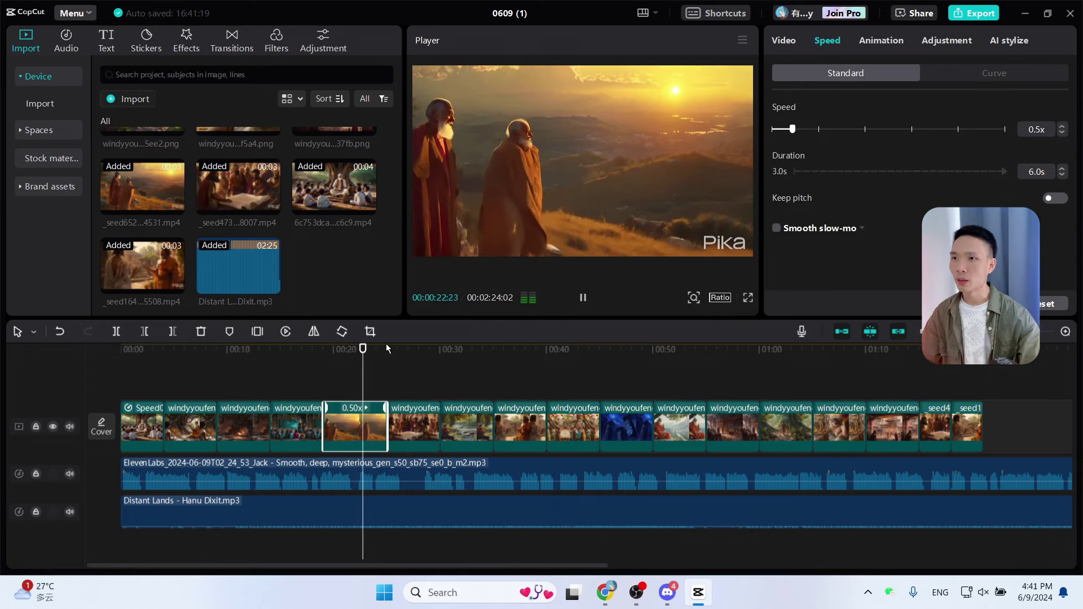
key("space")
left_click_drag(788, 132, 788, 130)
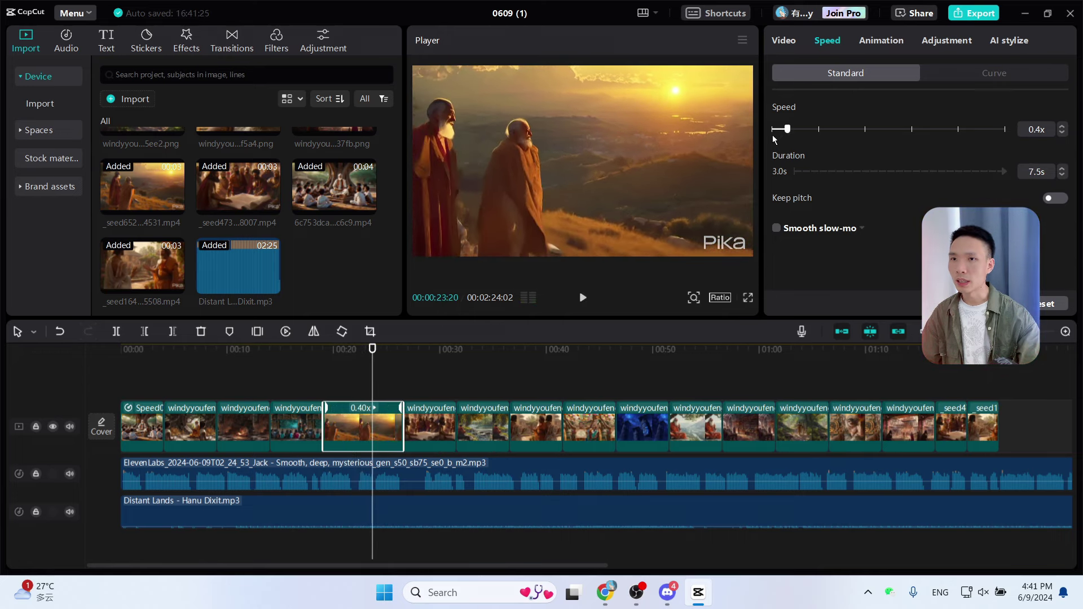
- Preview the slowed sunset clip and cut off its remainder after about 00:00:23:11
key("space")
key("space")
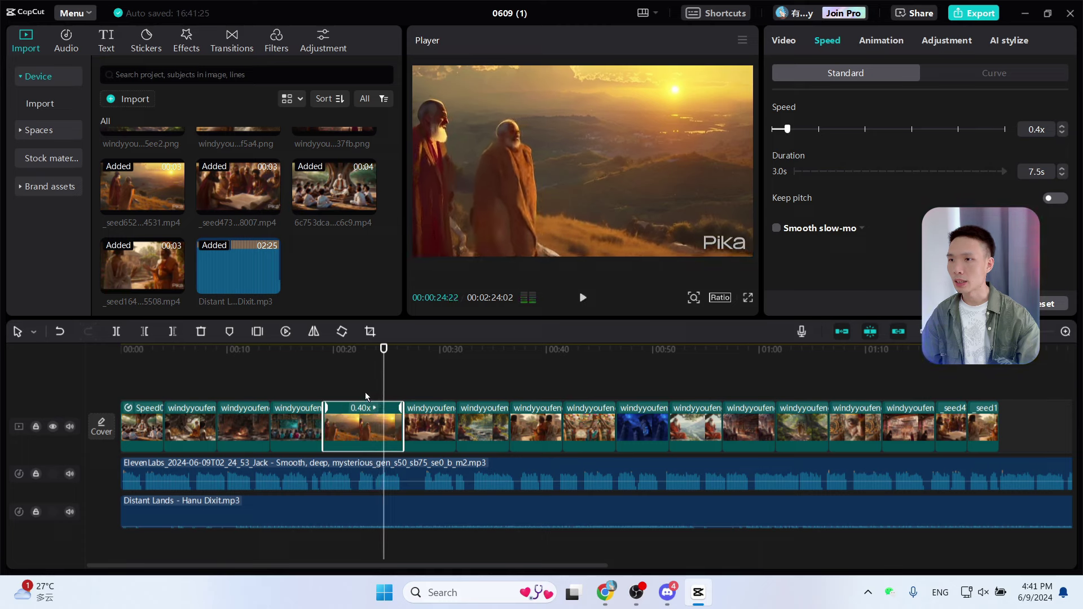
left_click(364, 359)
key("space")
key("space")
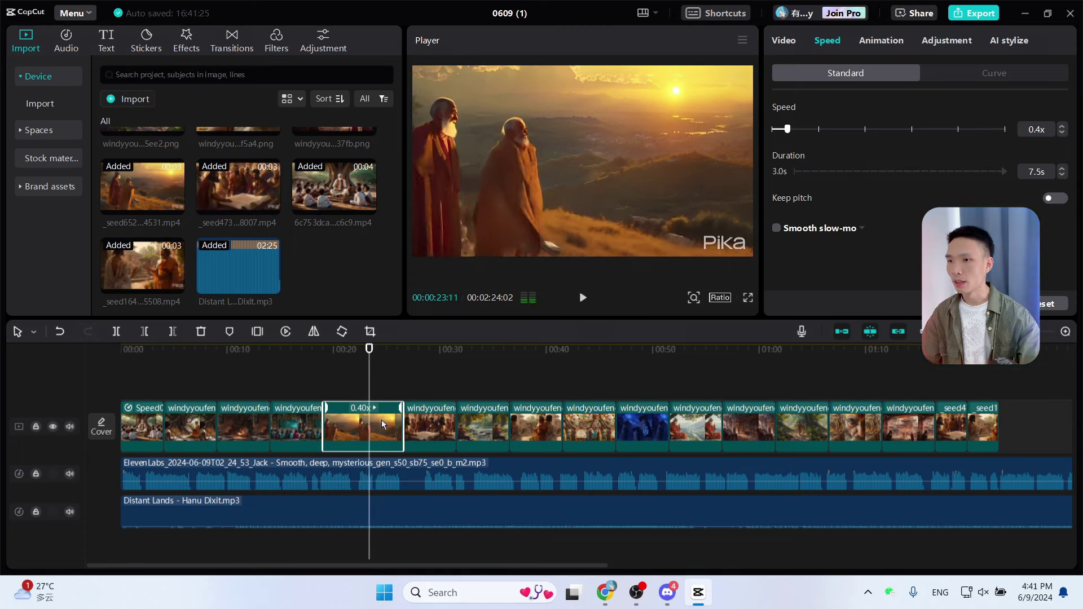
left_click(172, 333)
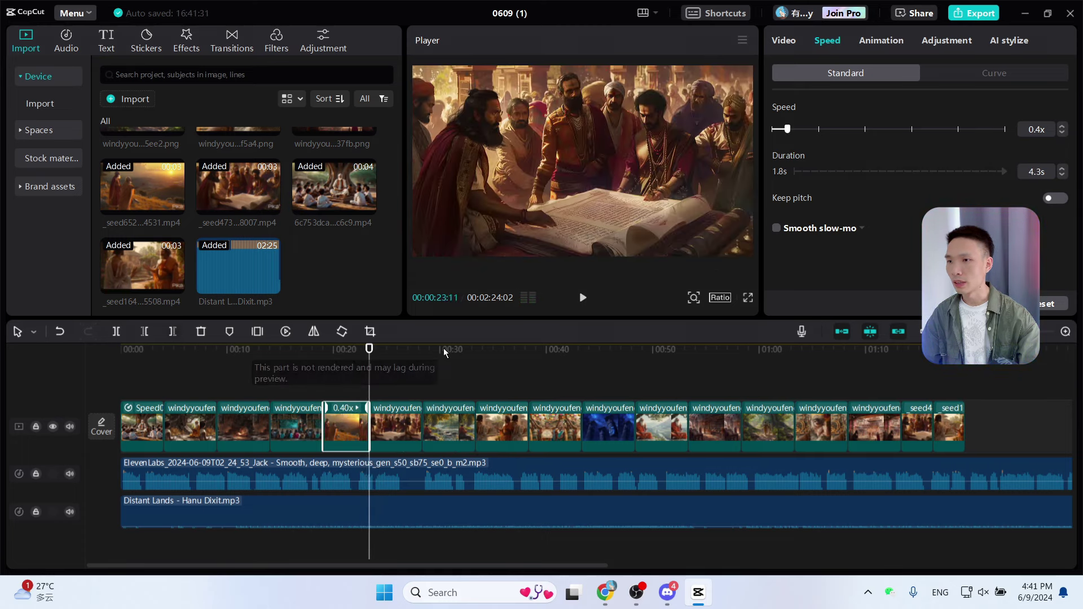
- Add the Mix overlay transition between the first two clips, accepting duplicate frames and suppressing further reminders
left_click(232, 43)
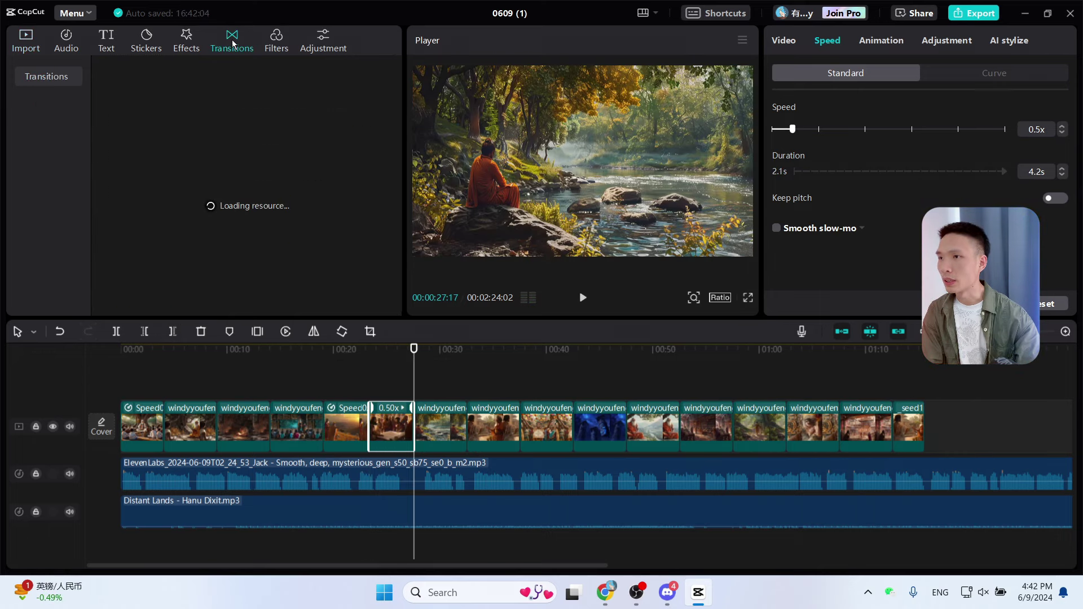
left_click(19, 75)
left_click(41, 154)
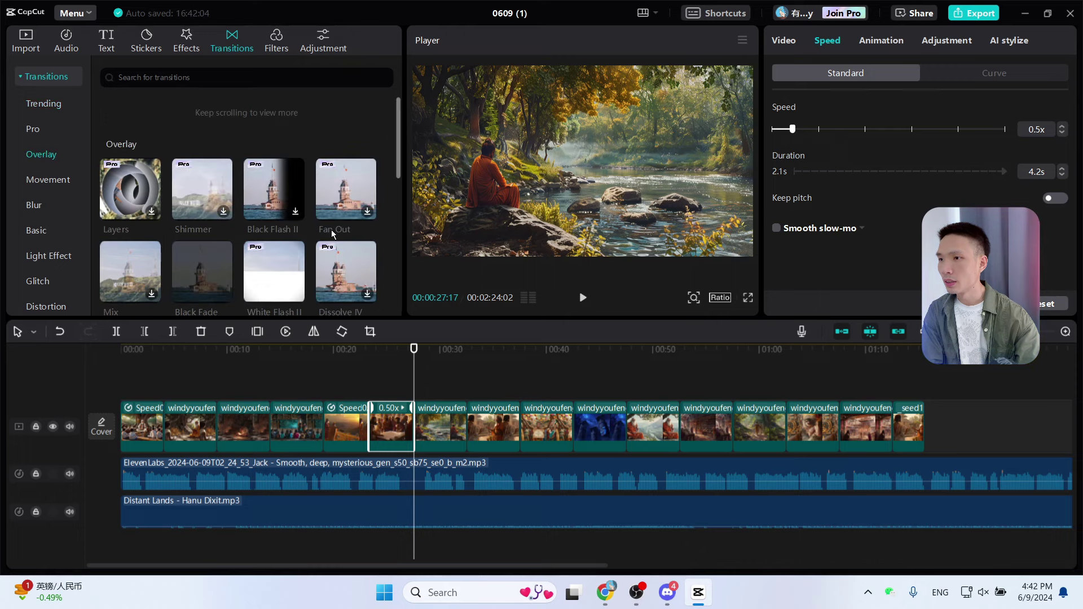
mouse_move(191, 150)
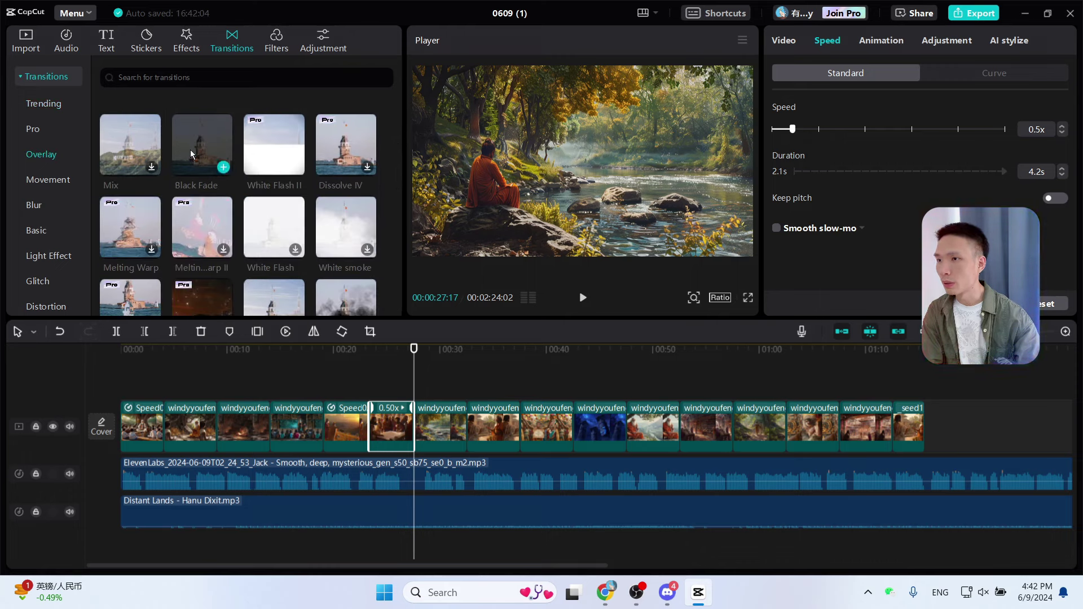
scroll(191, 152, "up", 1)
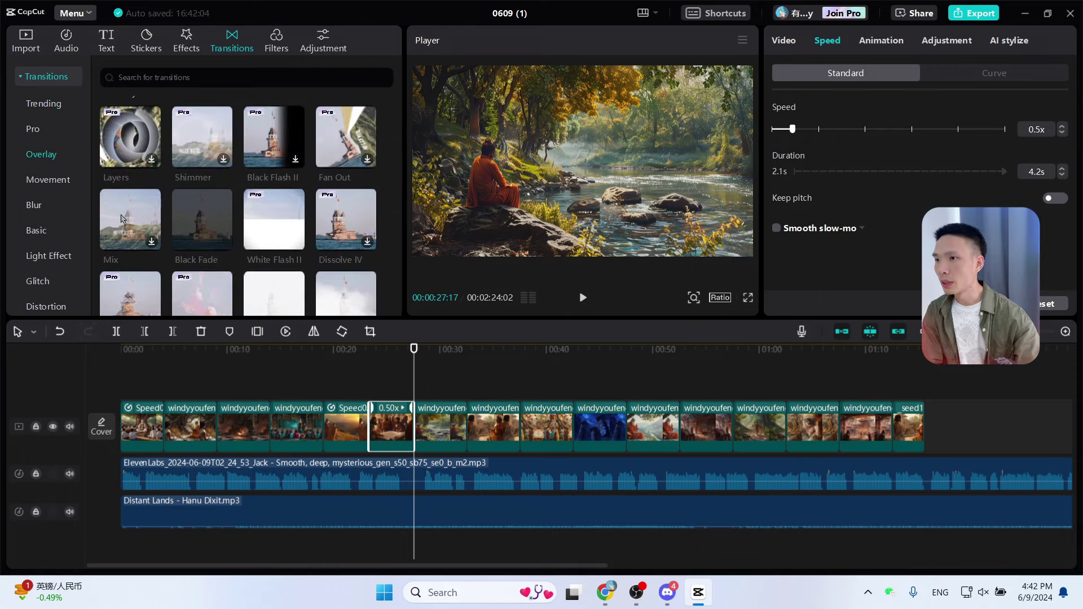
mouse_move(117, 240)
left_mouse_down()
mouse_move(136, 263)
mouse_move(153, 388)
left_mouse_up()
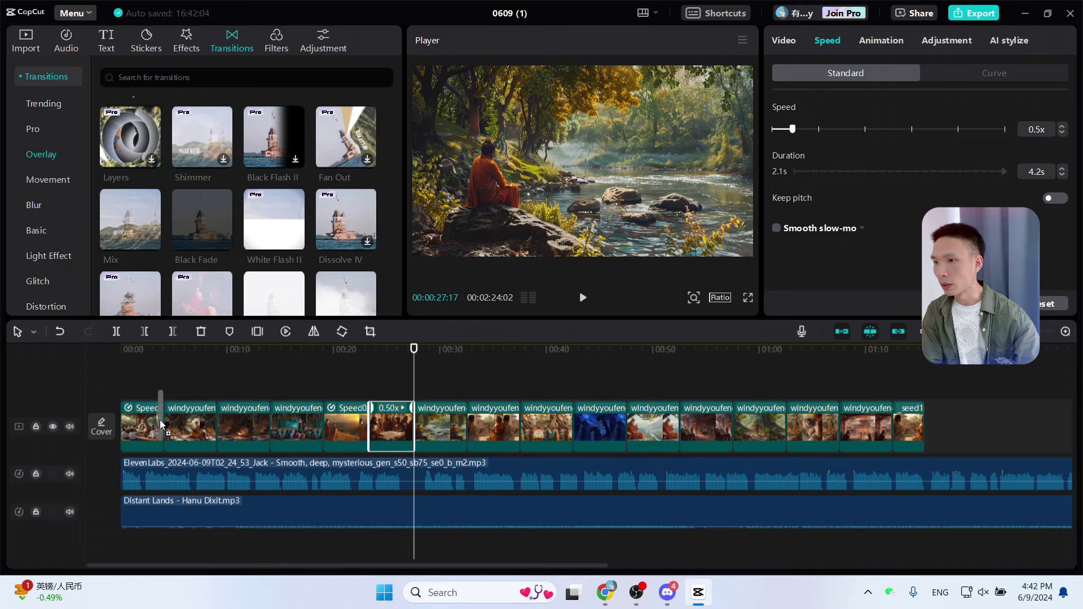
left_click_drag(162, 427, 163, 426)
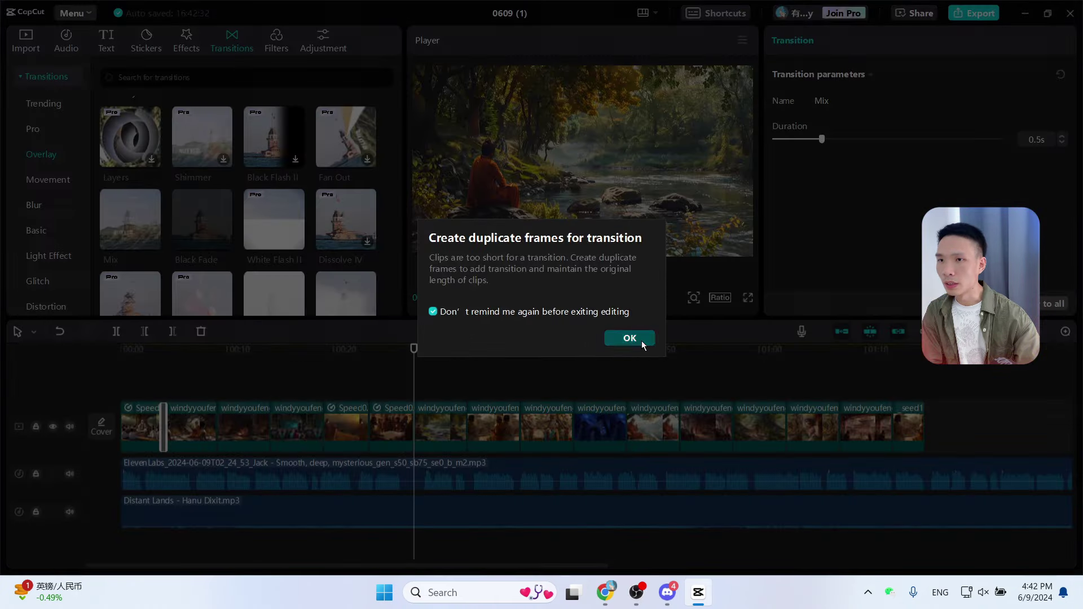
left_click(642, 339)
- Set the Mix transition's duration to 0.3 s and apply it to all clips on the main track
left_click_drag(821, 141, 806, 144)
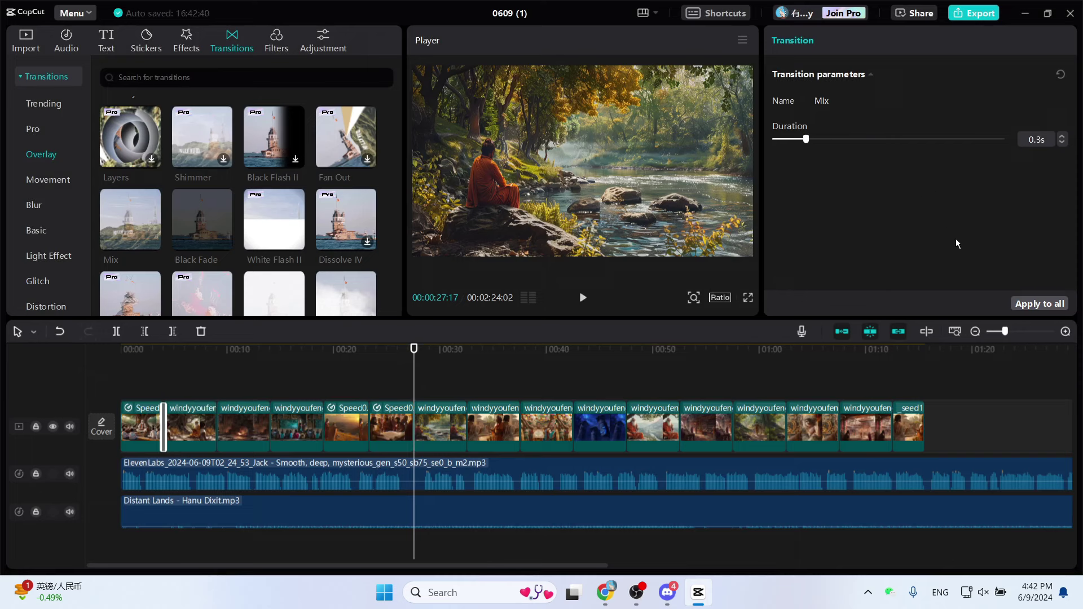
left_click(1036, 309)
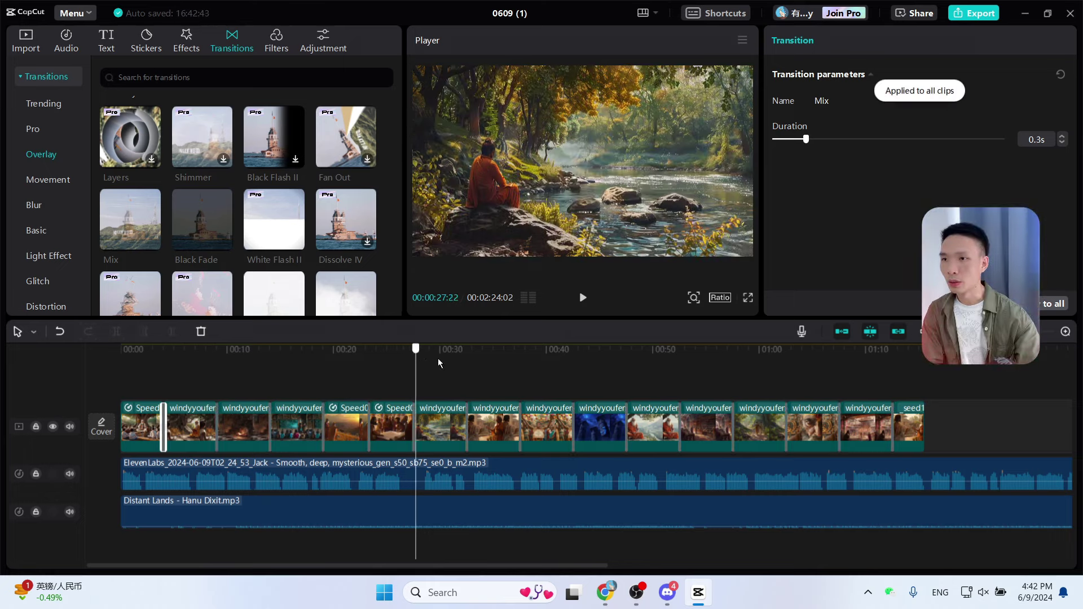
mouse_move(439, 363)
left_mouse_down()
mouse_move(481, 368)
mouse_move(442, 372)
left_mouse_up()
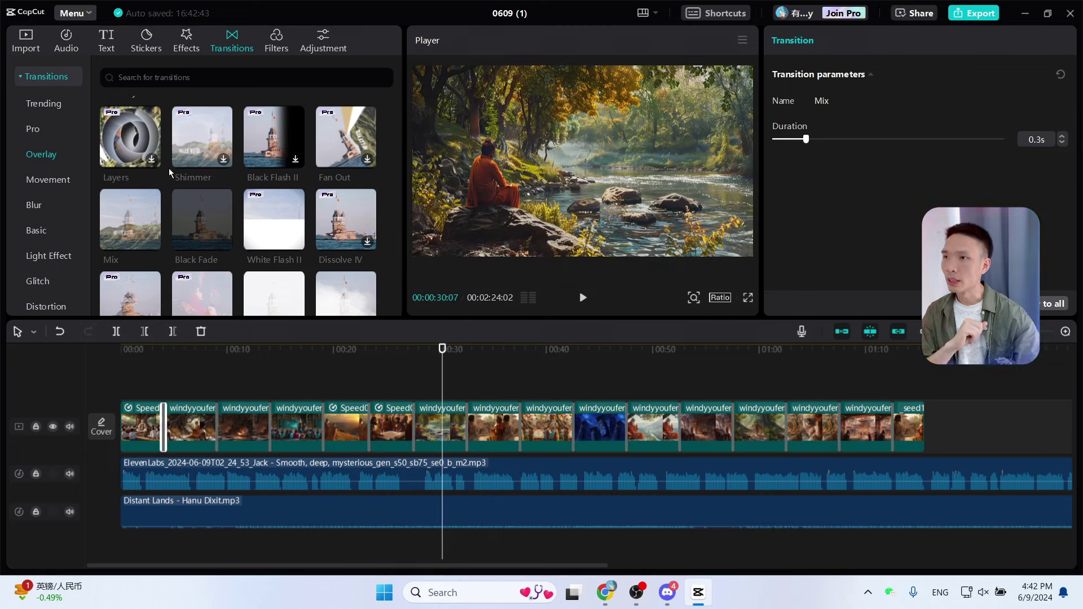
- Audition the Firefly, Lightning Crack, Mist, Fire and Luminance video effects from the Nature category
left_click(190, 44)
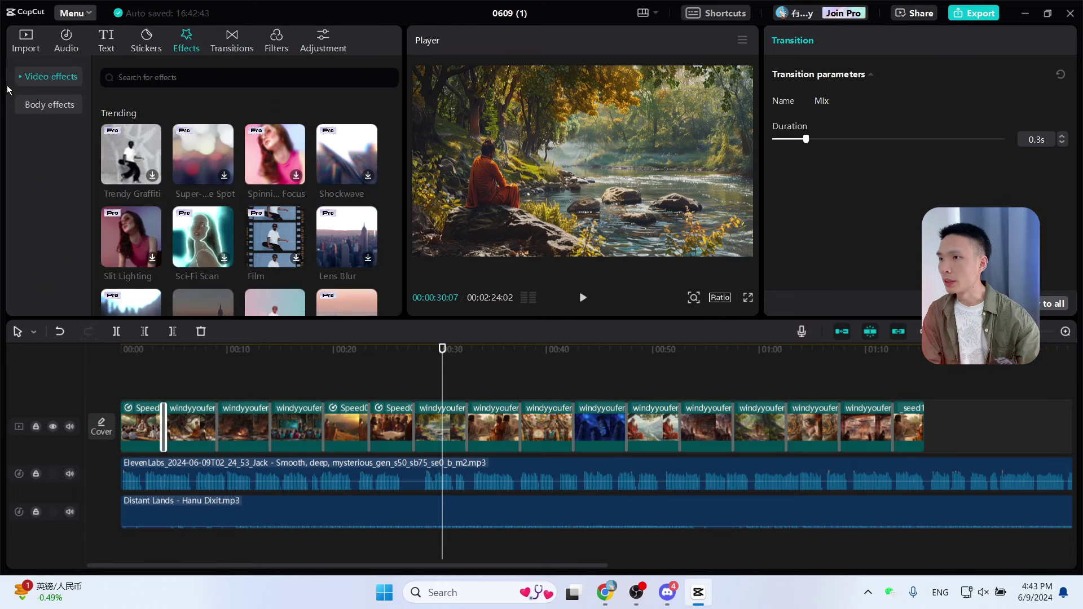
left_click(23, 77)
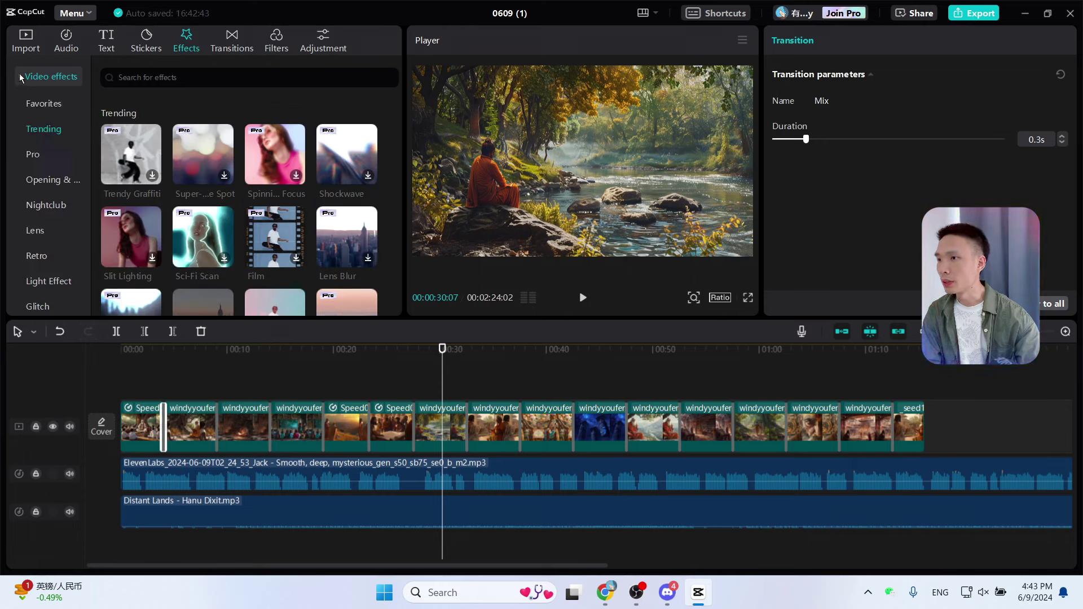
scroll(66, 162, "down", 10)
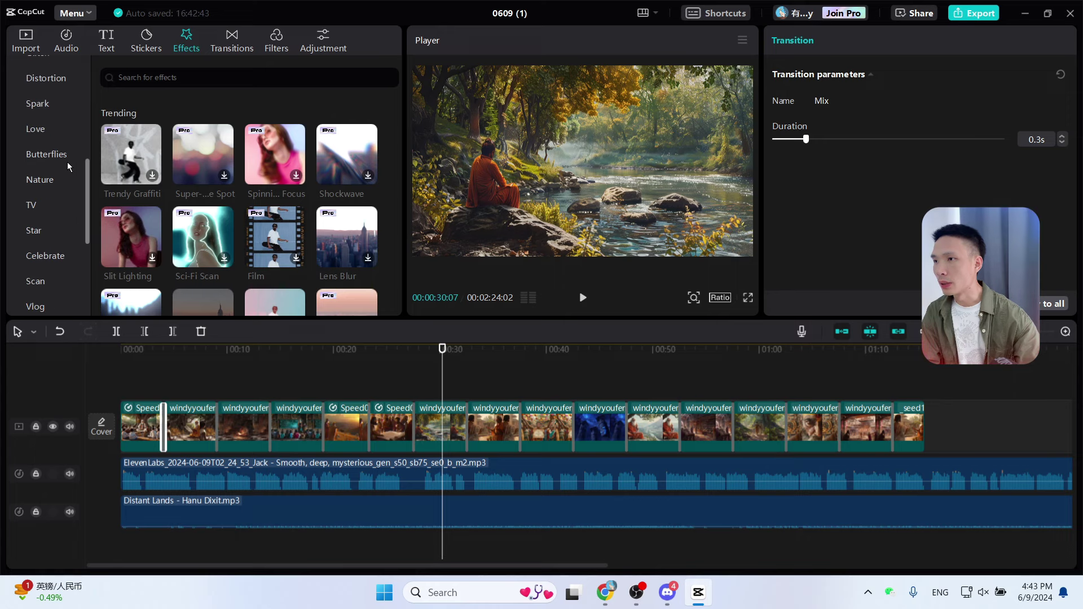
left_click(46, 144)
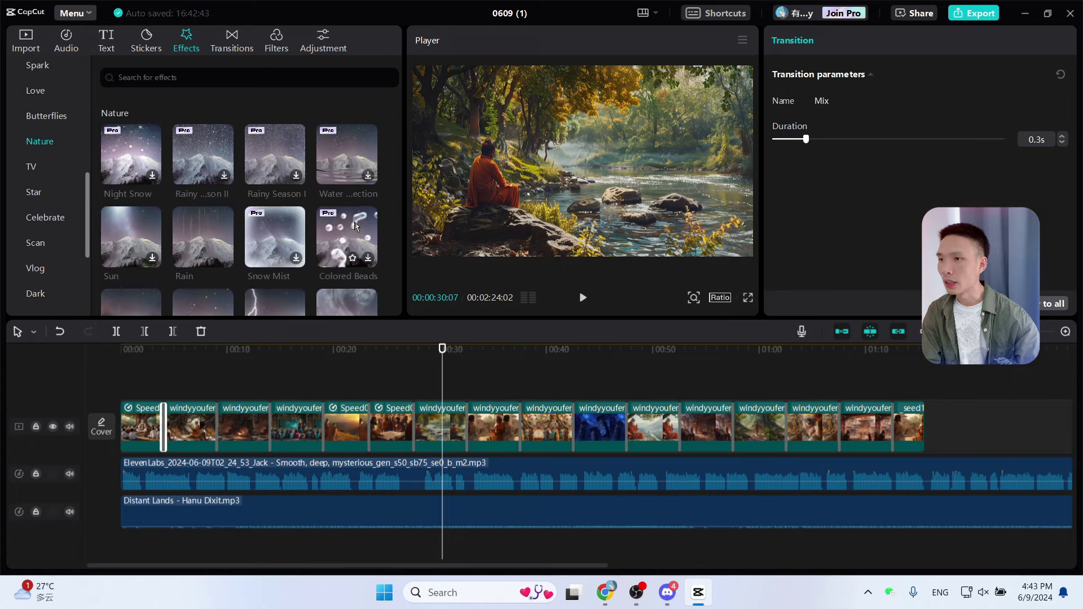
scroll(371, 250, "down", 1)
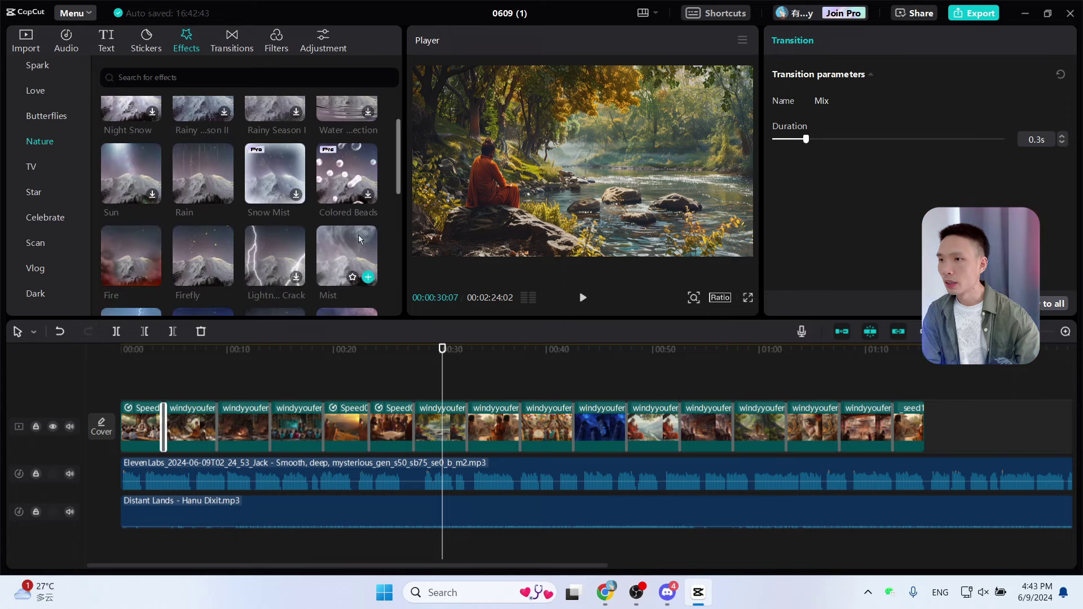
left_click(230, 255)
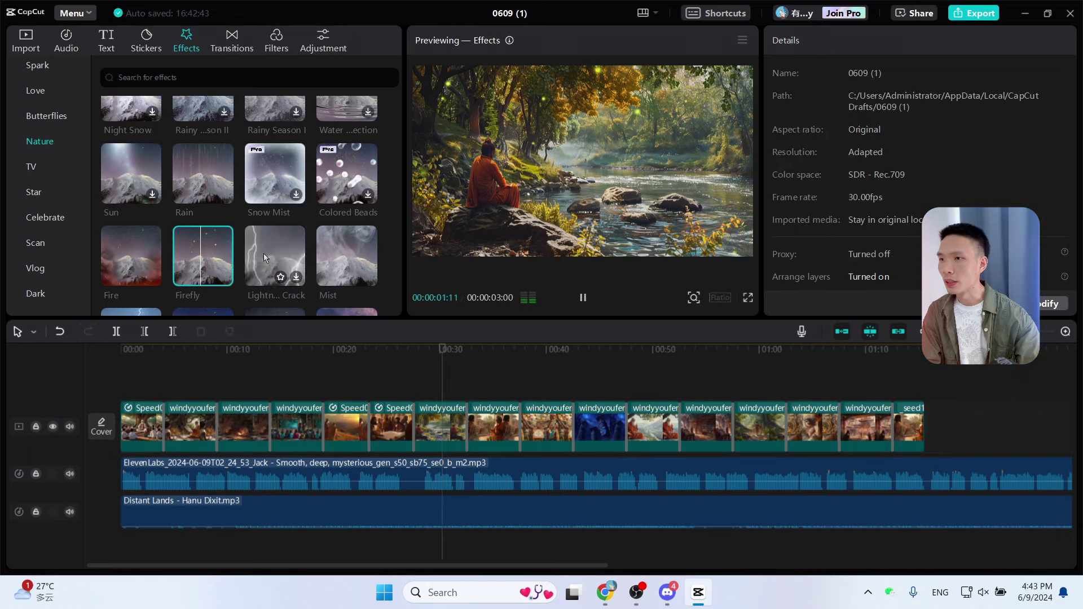
left_click(263, 252)
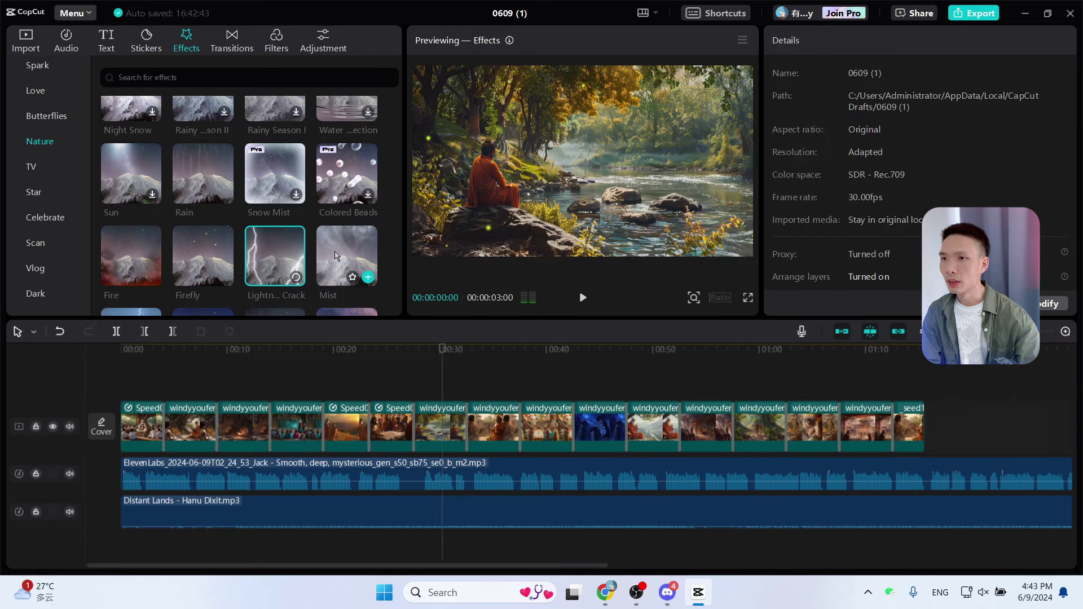
left_click(336, 256)
left_click(137, 246)
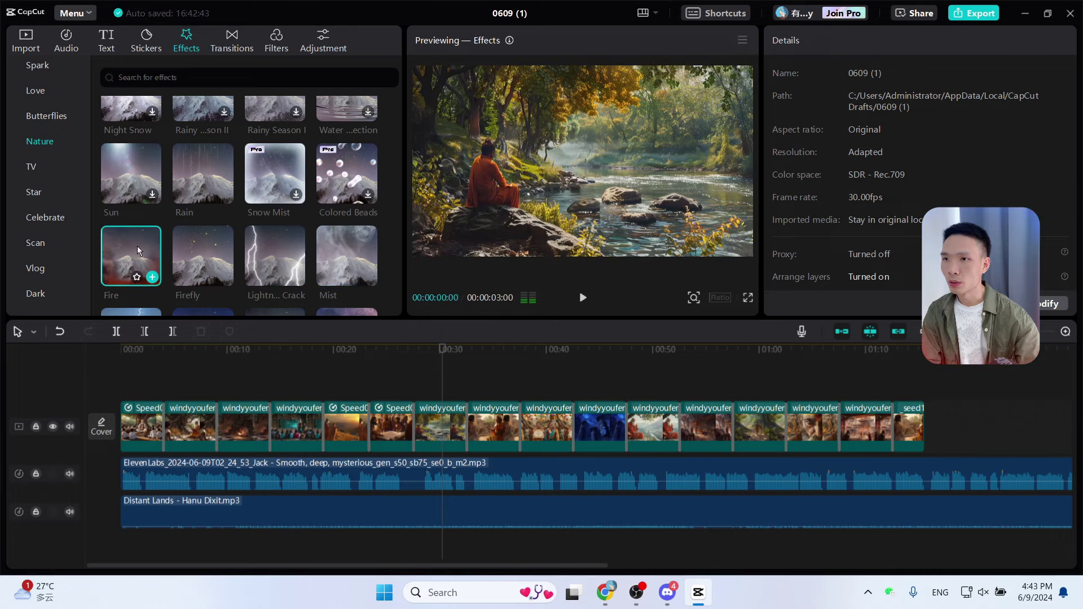
scroll(235, 233, "down", 3)
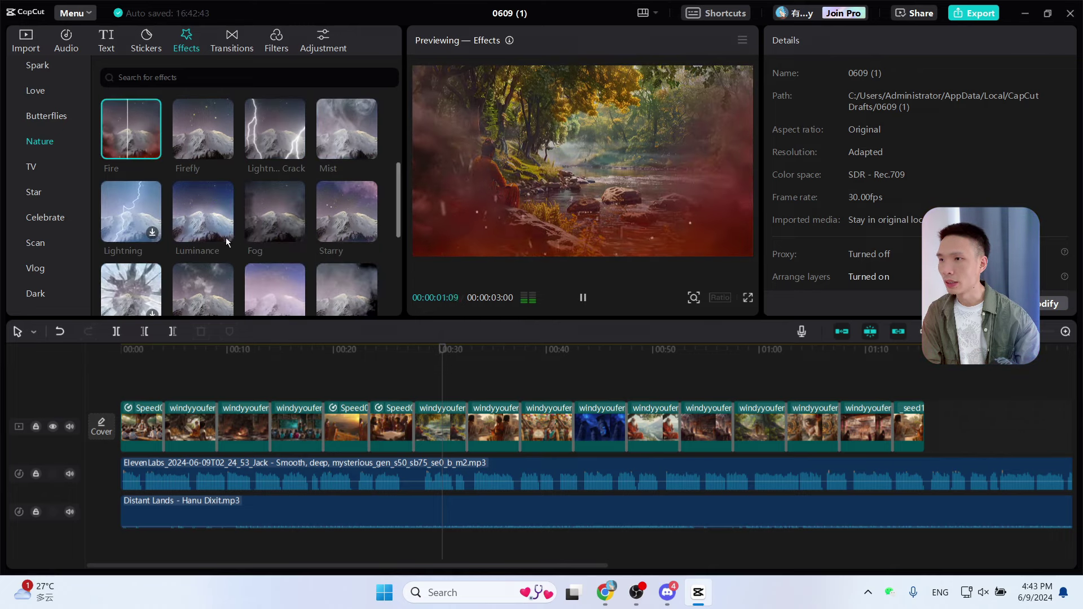
left_click(203, 215)
scroll(255, 218, "up", 3)
scroll(219, 196, "down", 1)
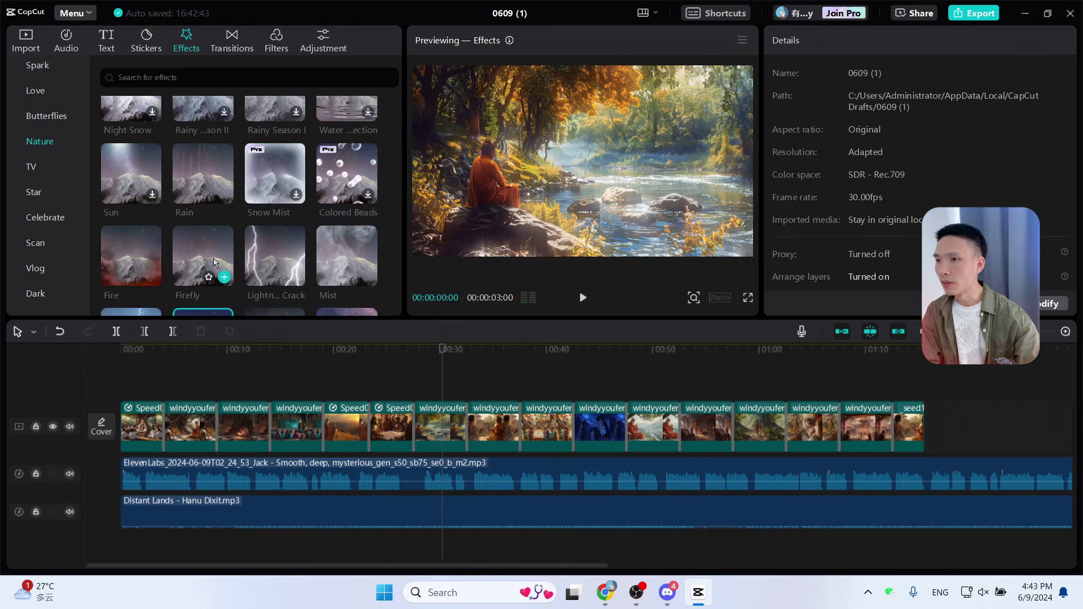
- Add the Firefly nature effect to the timeline and stretch it across all clips on the main track
left_click(192, 258)
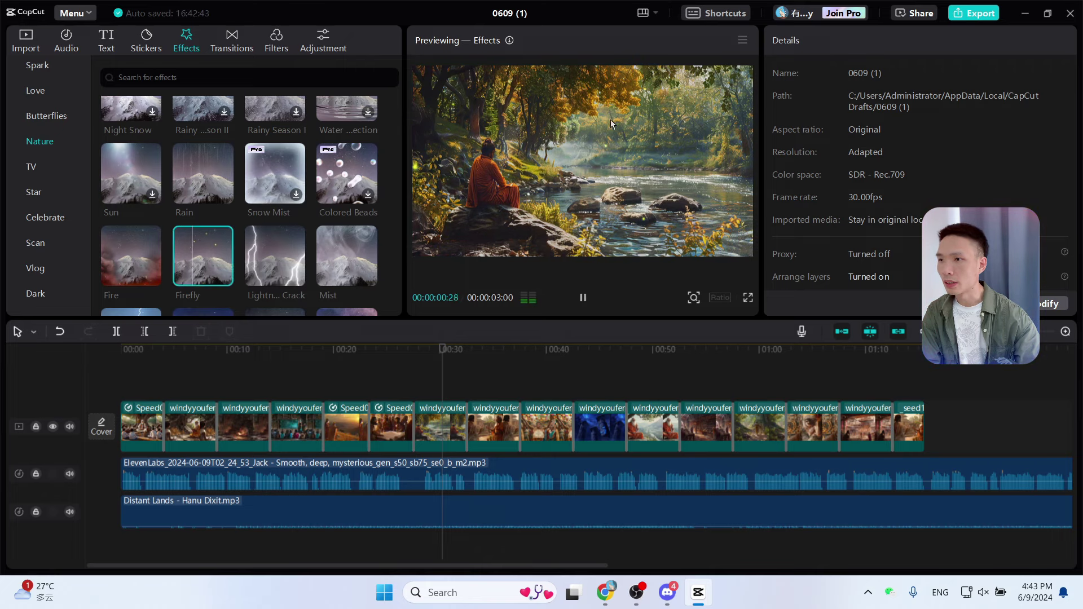
left_click(165, 349)
left_click_drag(165, 348, 925, 406)
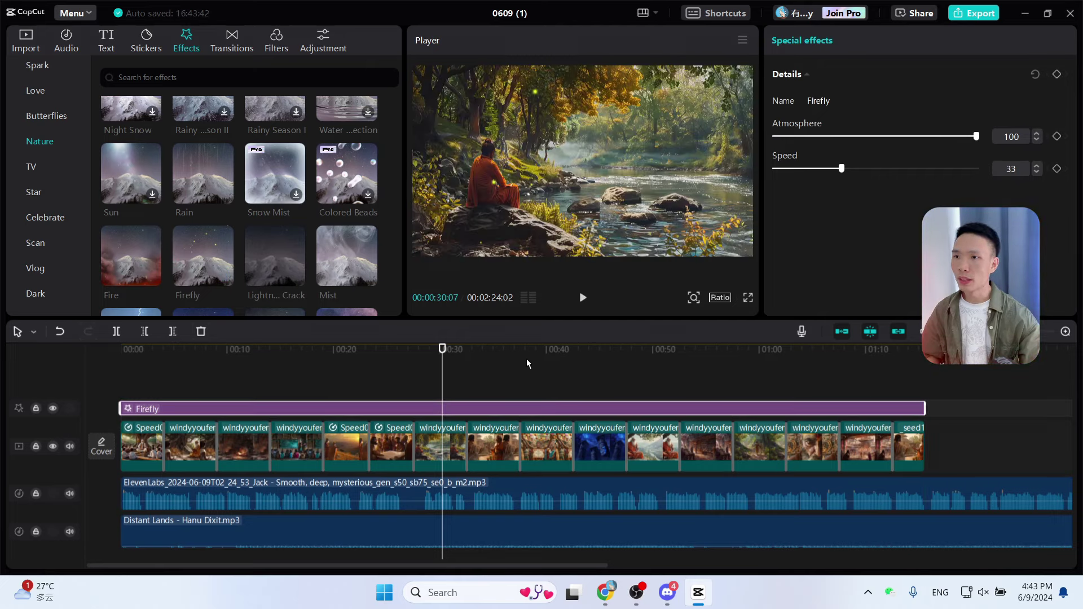
- Play the clips with the Firefly effect in full screen for a few seconds and stop the playback
key("space")
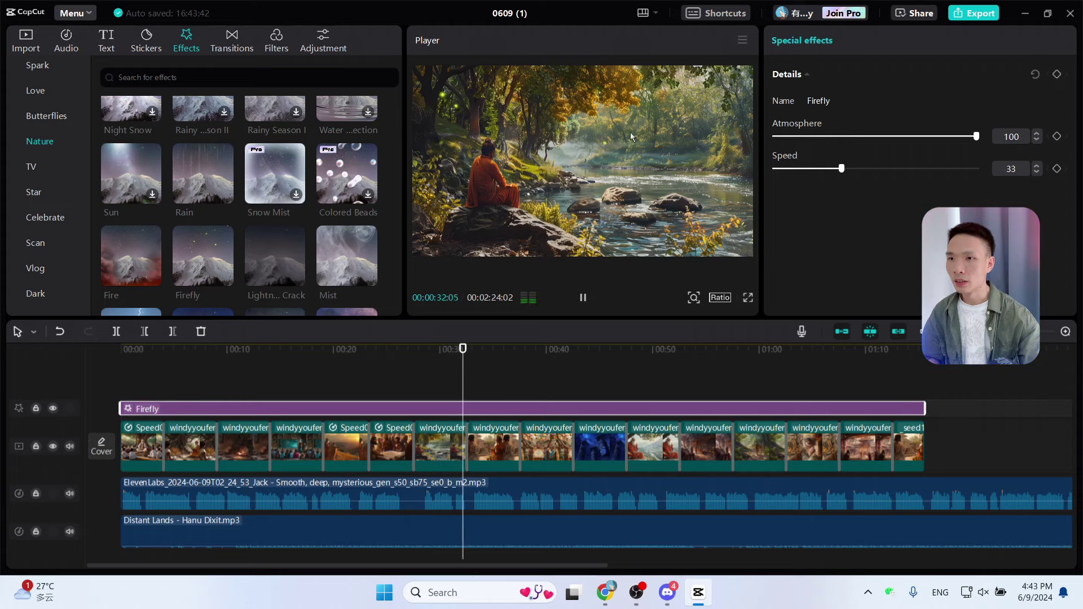
left_click(747, 298)
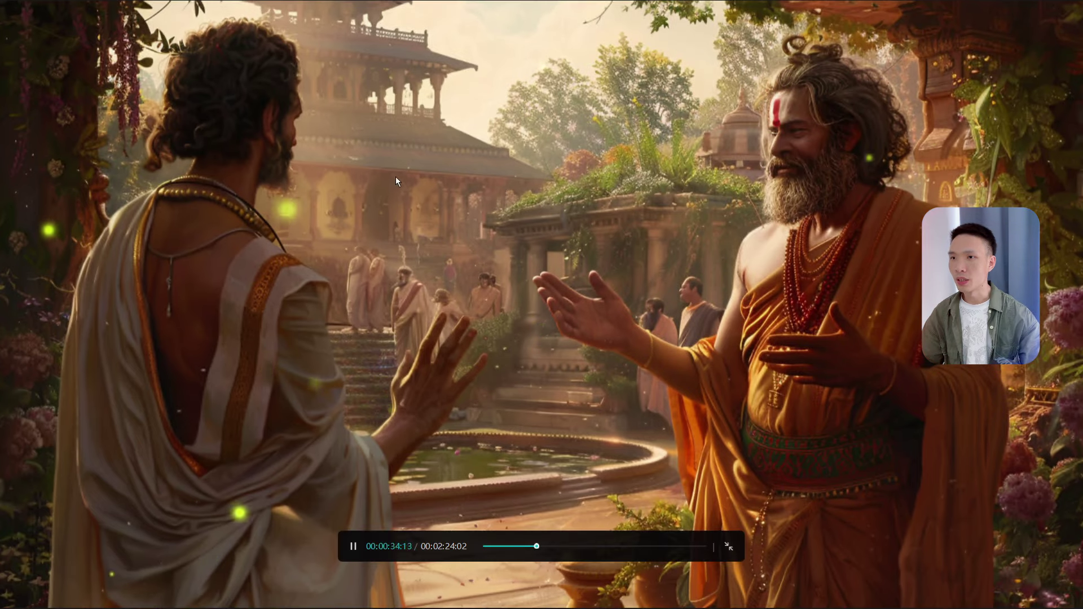
key("Escape")
key("space")
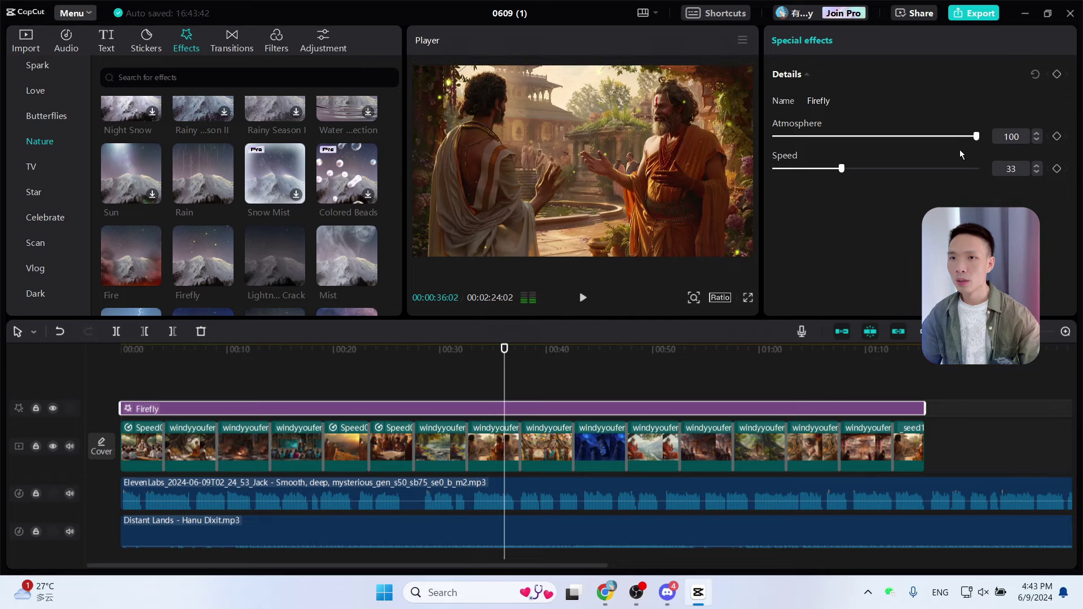
- Try lowering the Firefly effect's atmosphere to about 31 and preview it in full screen
left_click_drag(976, 137, 914, 137)
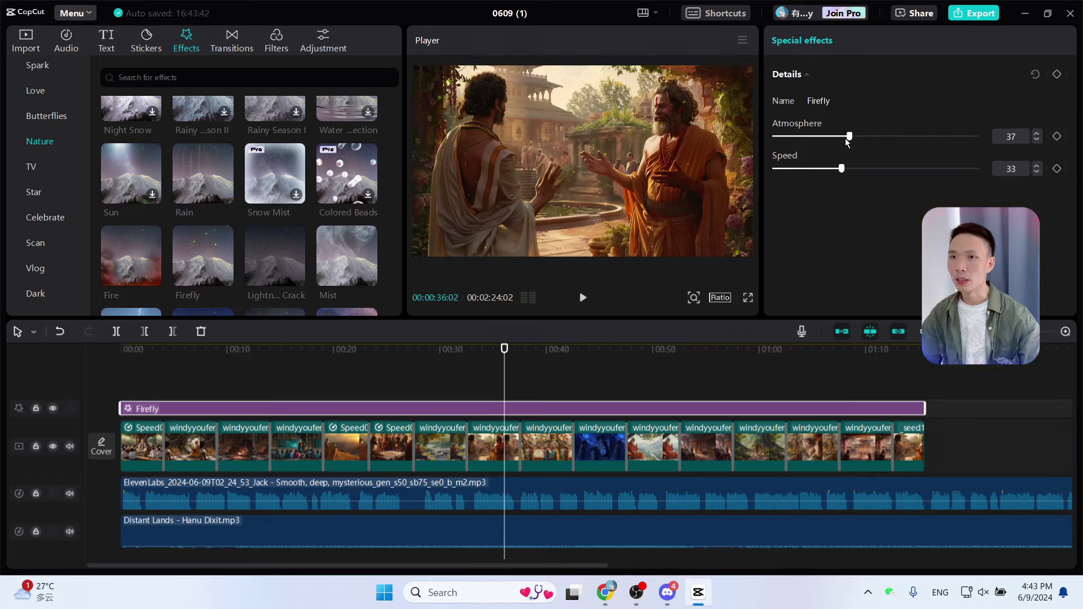
left_click_drag(846, 138, 837, 140)
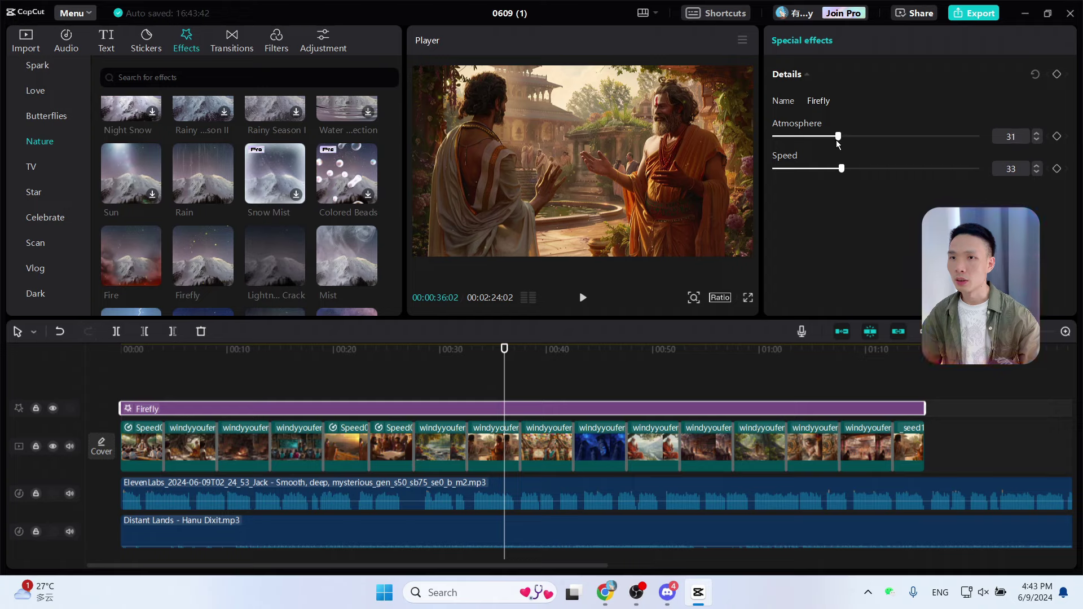
left_click(748, 298)
key("space")
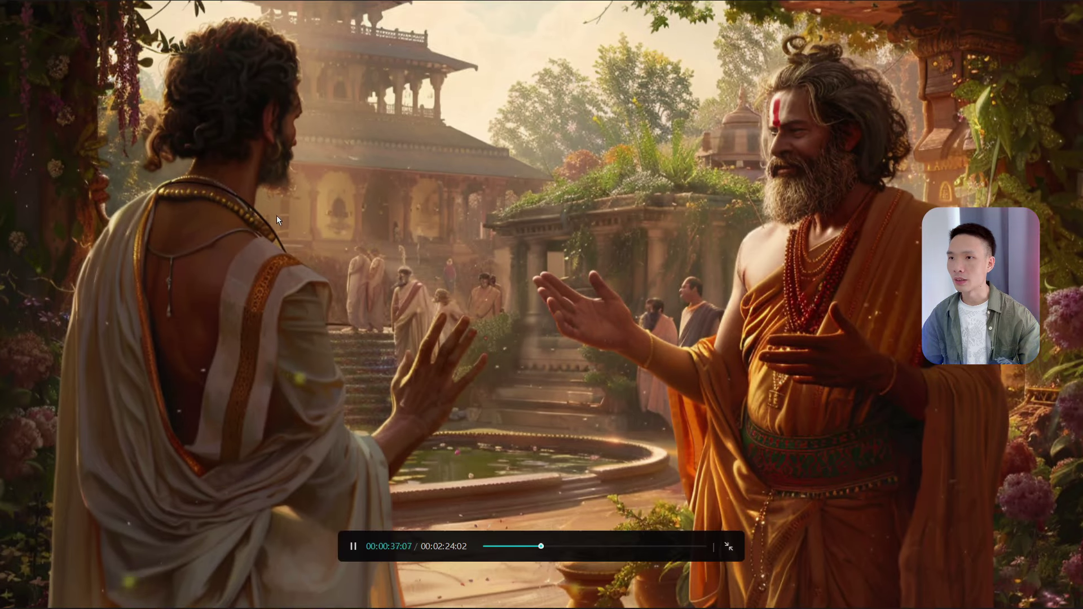
key("Escape")
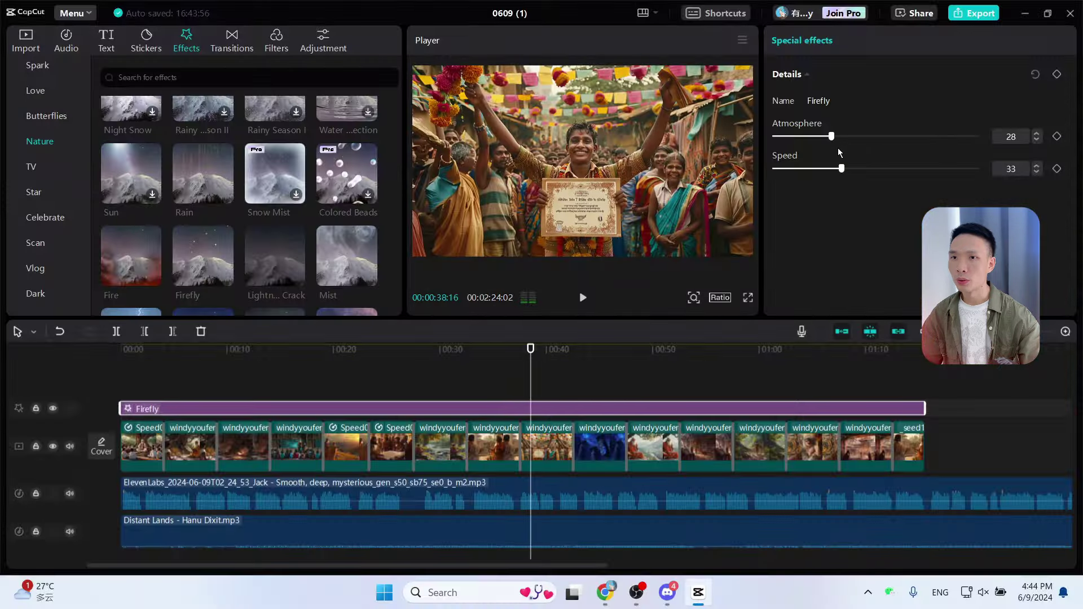
- Set the Firefly effect's atmosphere to 18 and check the playback in full screen
left_click_drag(807, 143, 811, 144)
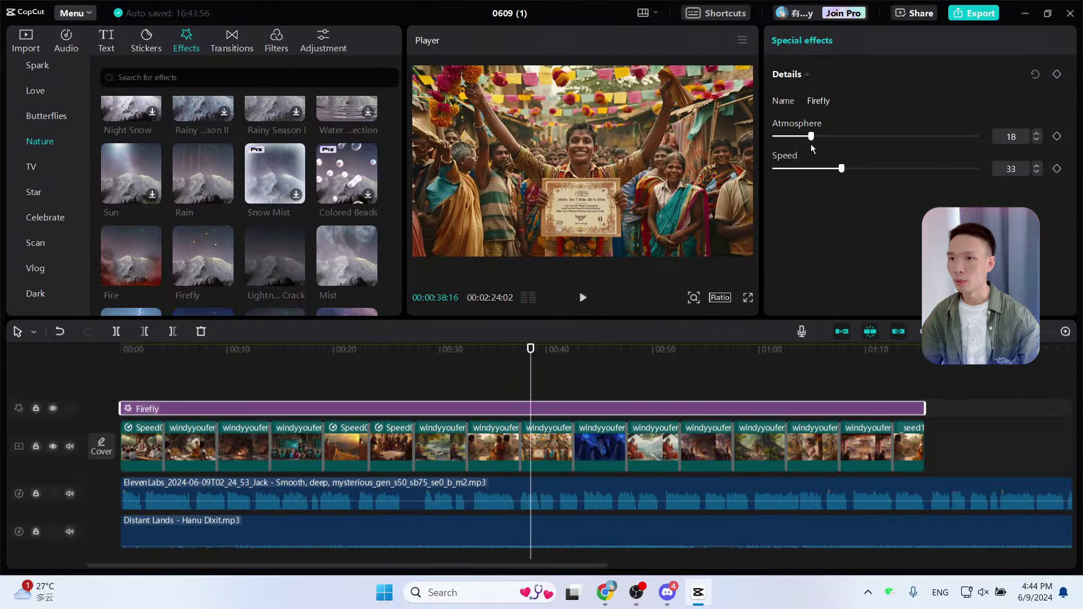
left_click(742, 301)
key("space")
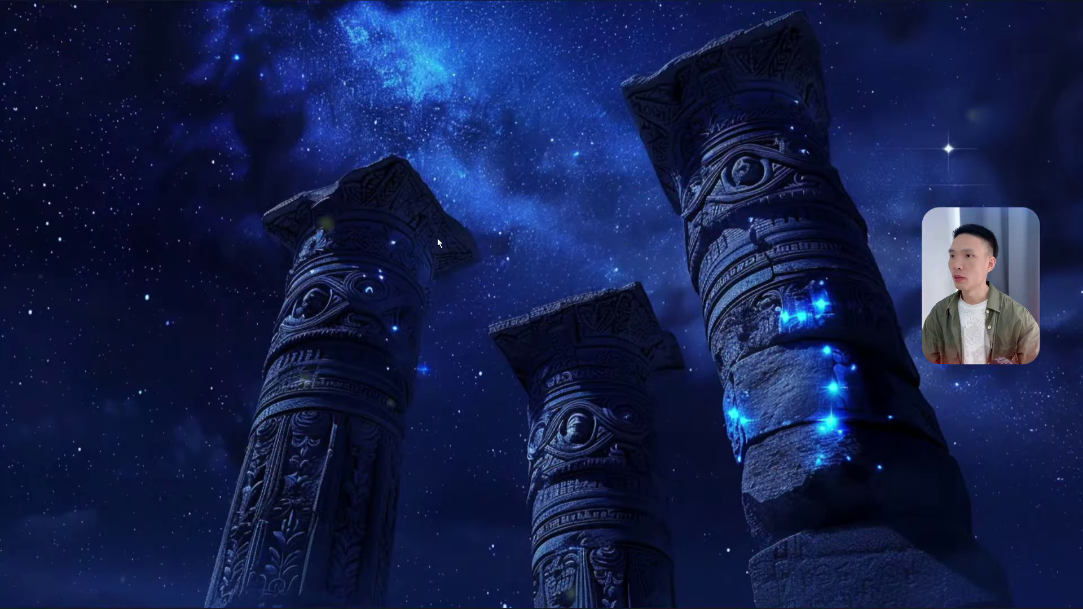
key("Escape")
- Add a custom adjustment layer at the timeline start and extend it to the end of the last video clip
key("Home")
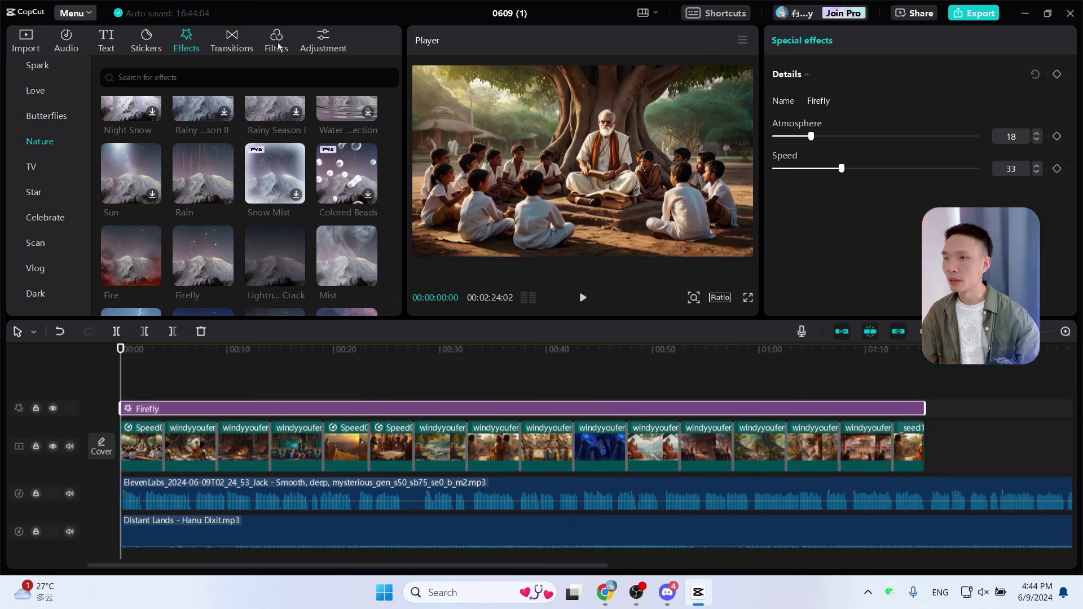
left_click(328, 47)
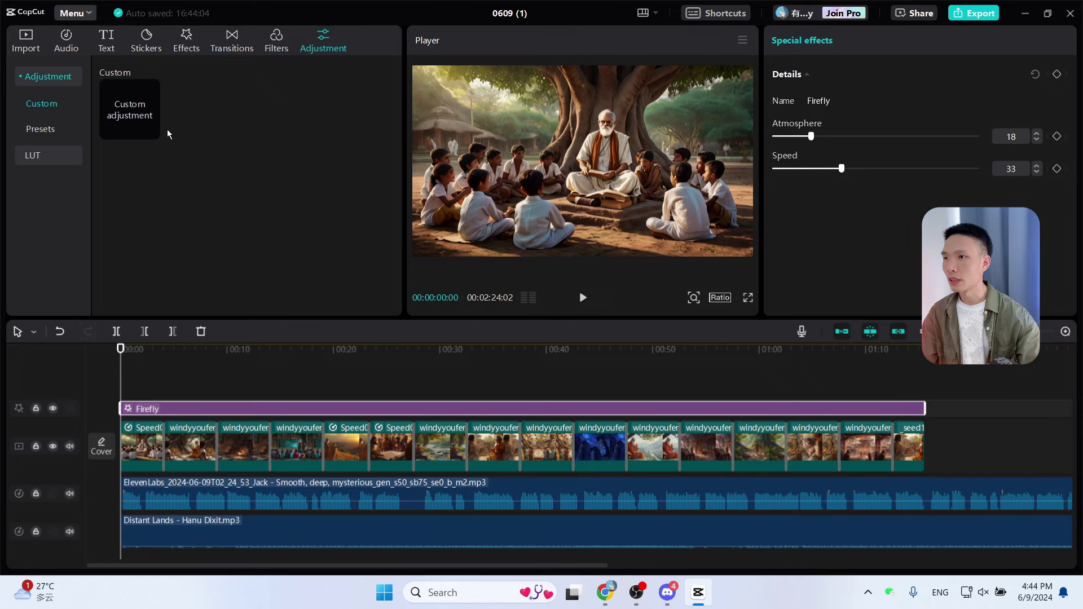
left_click(150, 131)
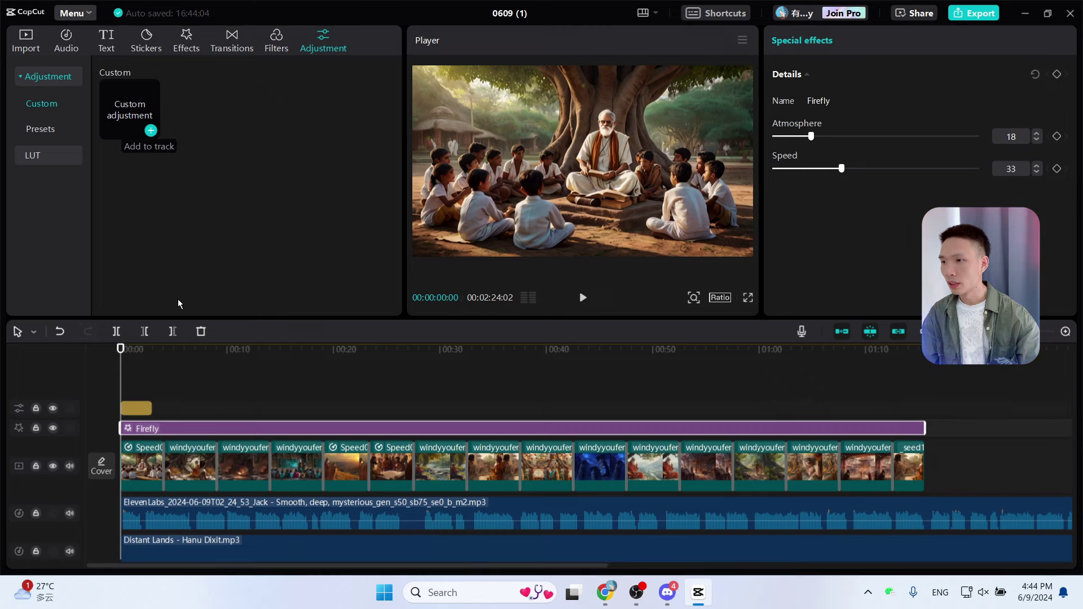
left_click(141, 409)
left_click_drag(153, 408, 937, 406)
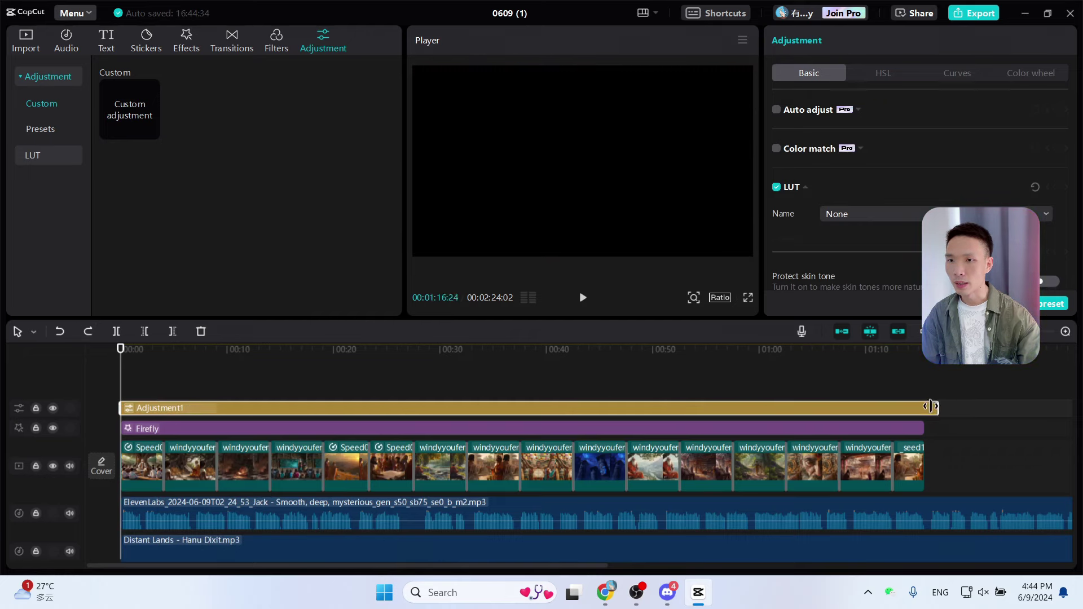
- Increase the adjustment layer's vignette moderately and set its saturation to 7
scroll(900, 192, "down", 10)
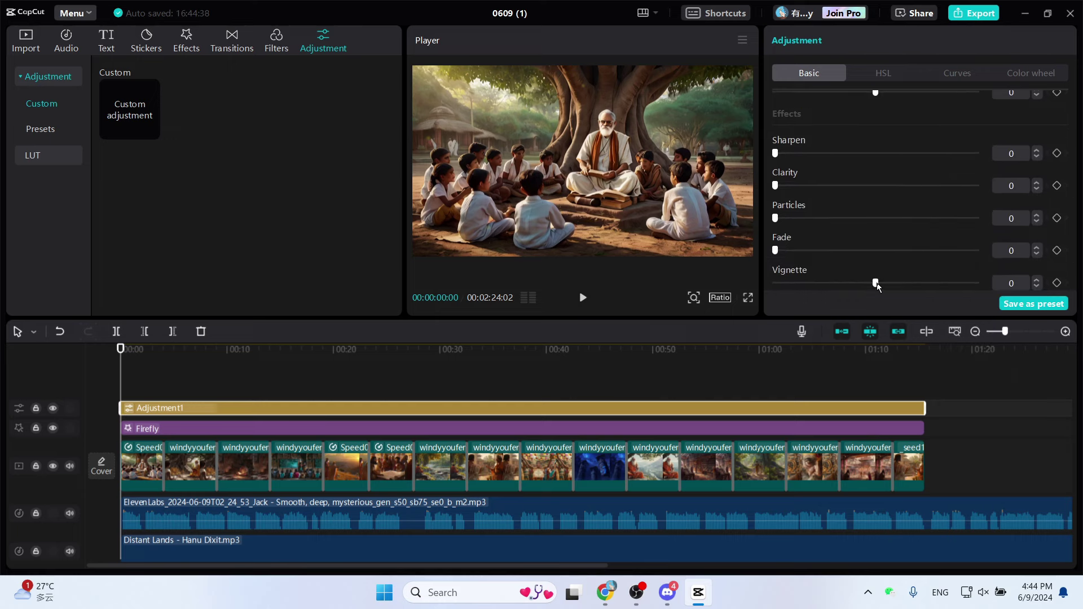
left_click_drag(878, 286, 914, 286)
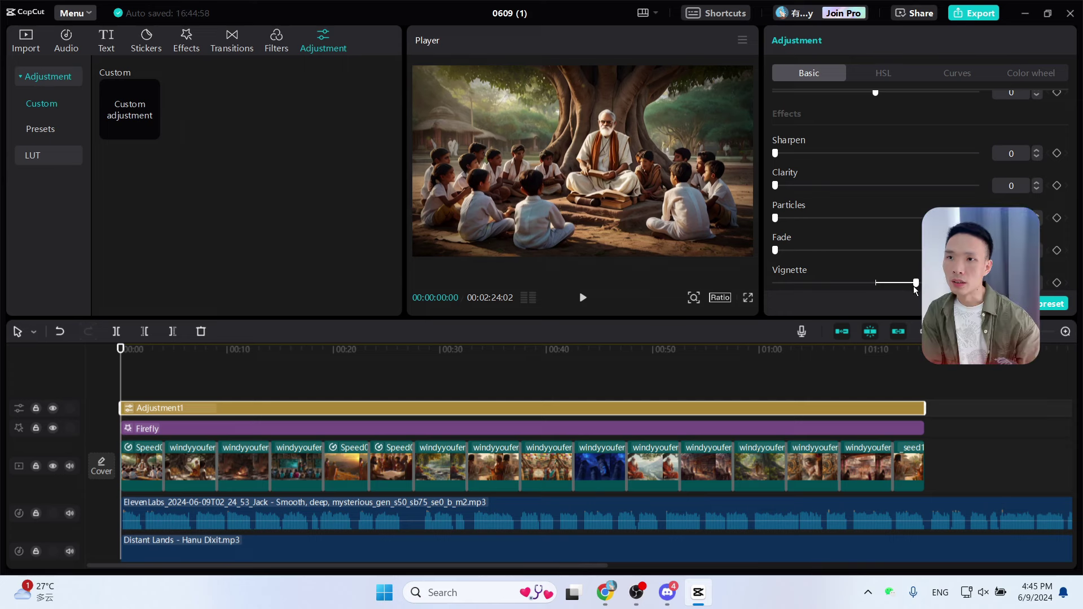
scroll(855, 167, "up", 10)
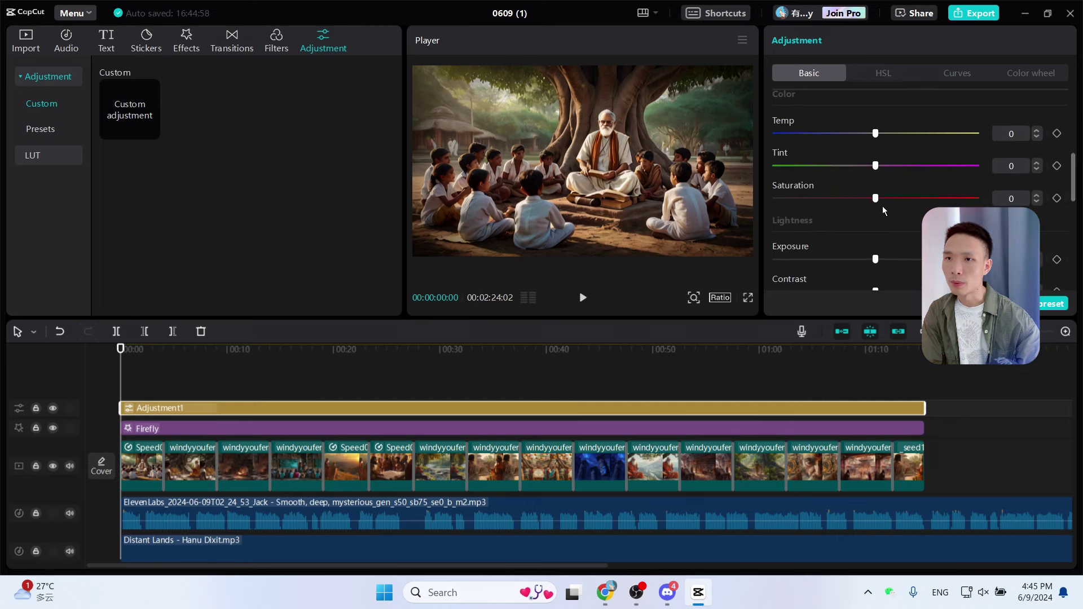
left_click_drag(882, 204, 901, 206)
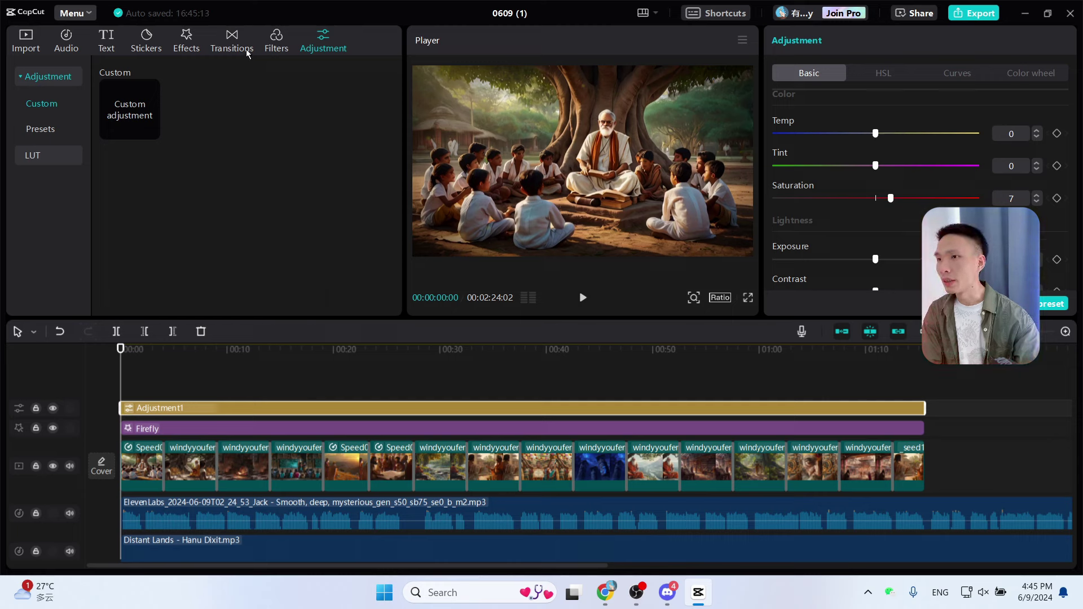
- Preview the Oppenheimer filter from the Movies category and lay it over all clips on the main track
left_click(274, 45)
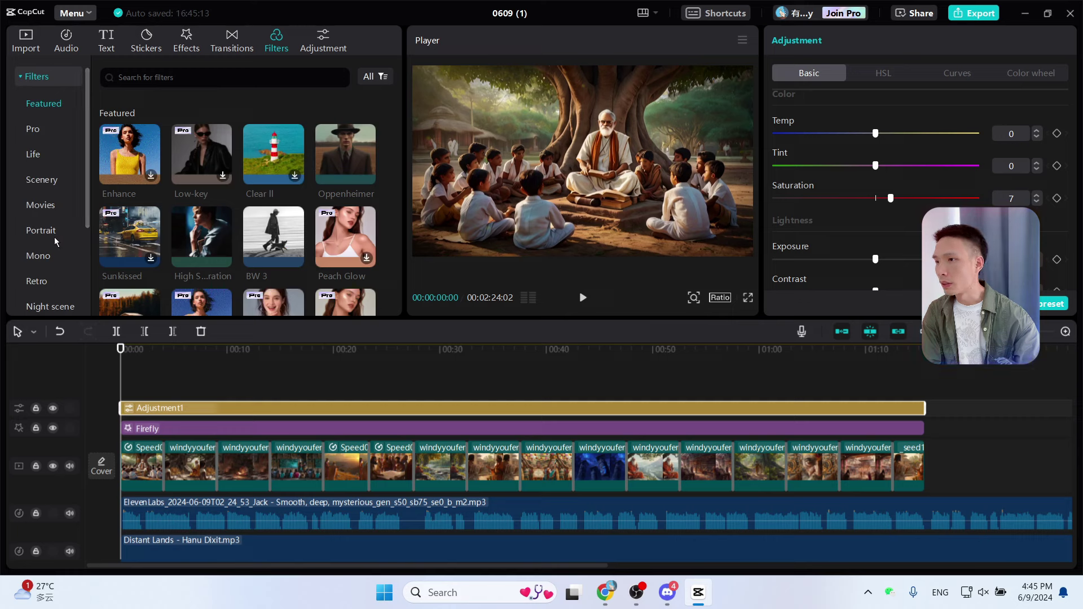
scroll(56, 215, "down", 2)
left_click(48, 148)
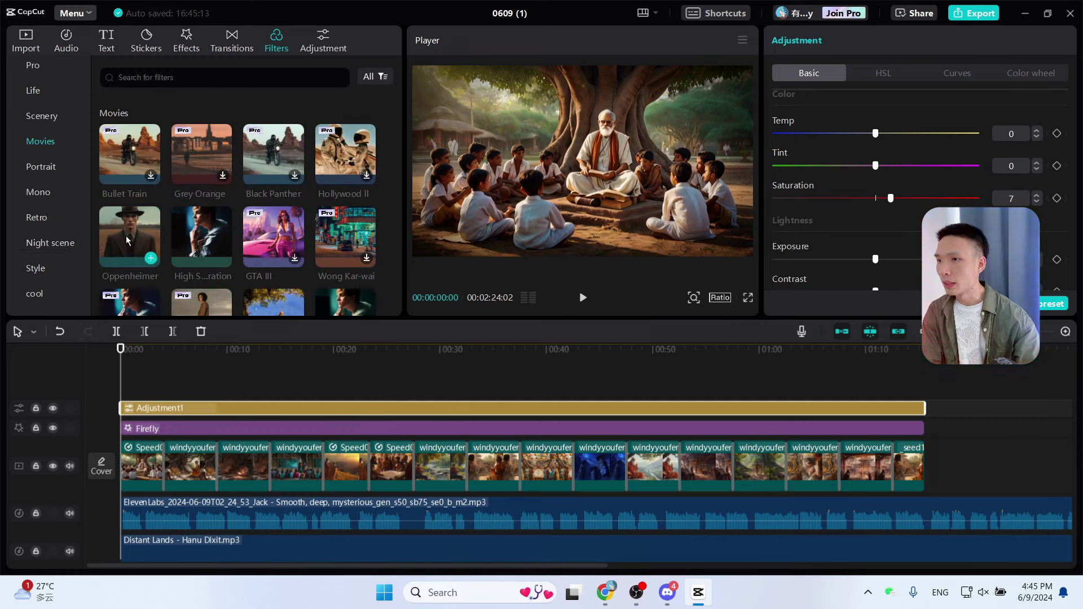
left_click(127, 236)
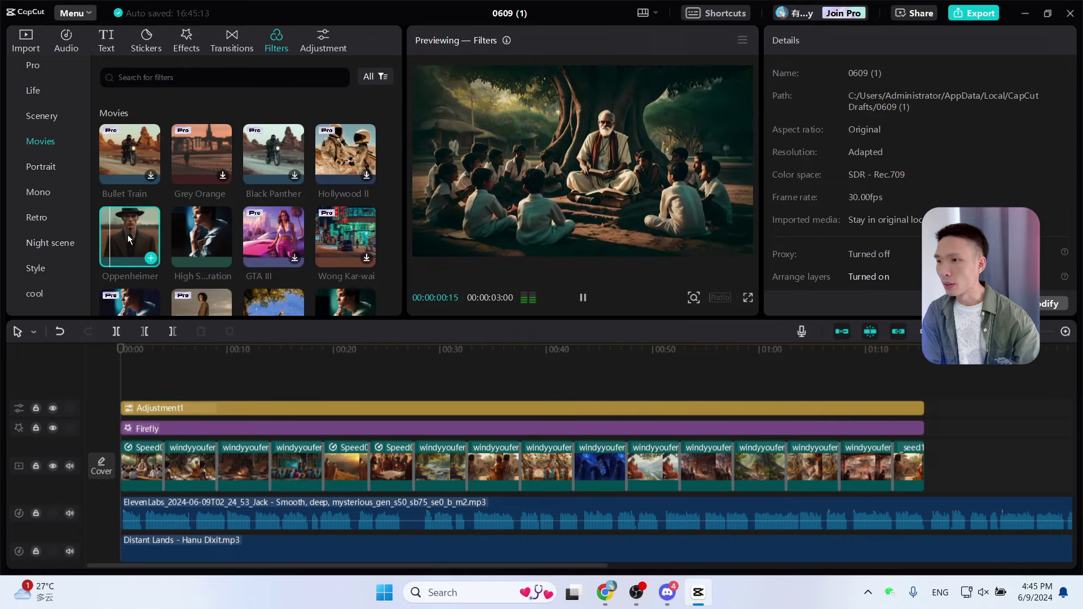
left_click_drag(127, 235, 926, 408)
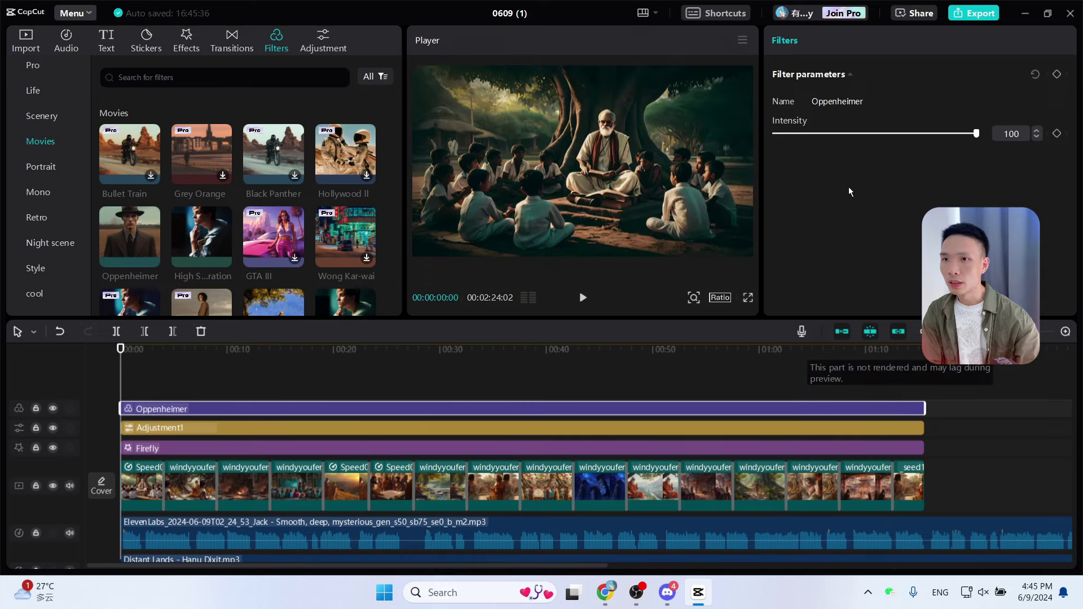
- Set the Oppenheimer filter's intensity to 6 and play the video from its start in full screen
left_click_drag(919, 138, 786, 144)
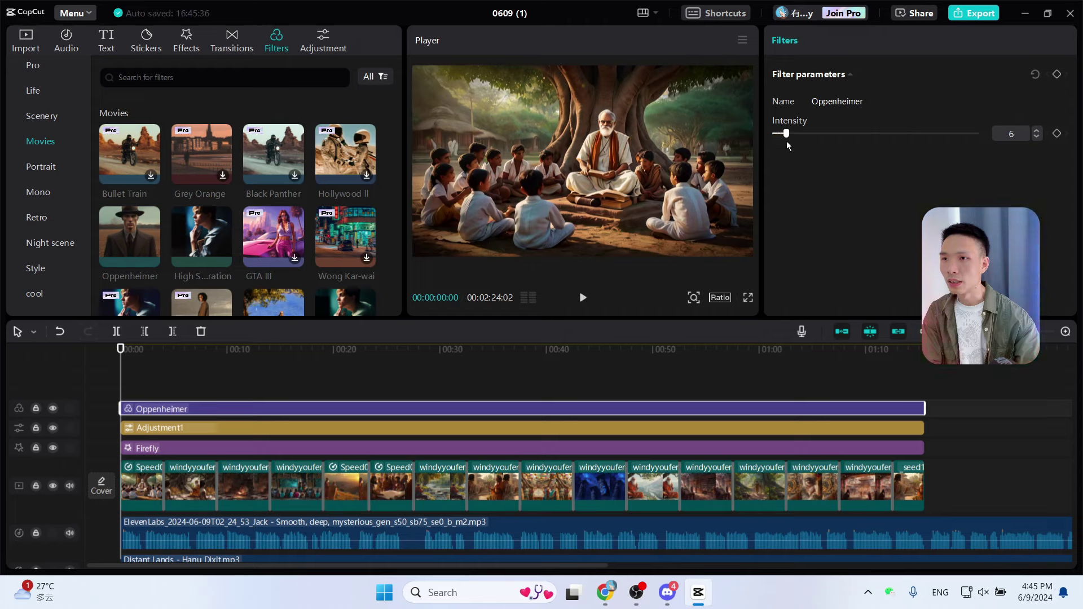
left_click(749, 298)
key("space")
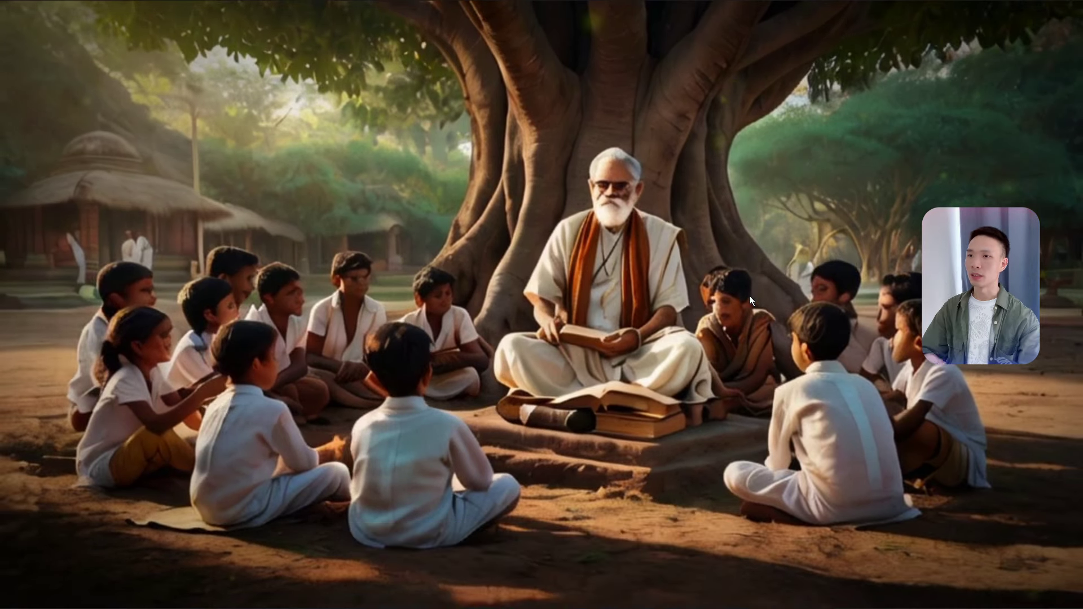
- Leave full-screen playback and combine the Oppenheimer filter, adjustment layer, Firefly effect and all video clips into one compound clip
key("Escape")
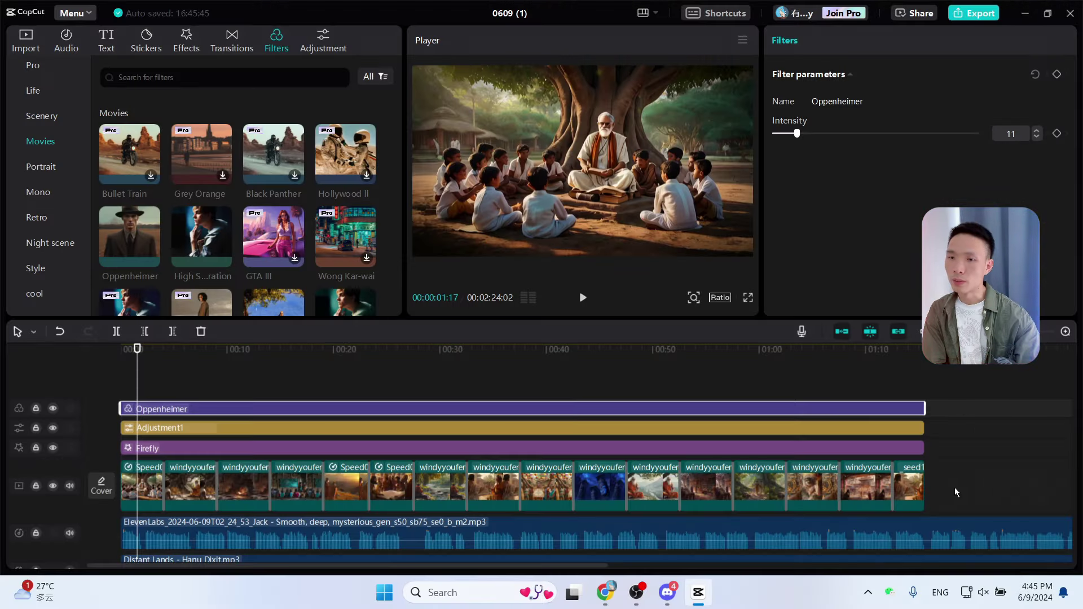
left_click_drag(956, 492, 86, 401)
scroll(719, 531, "down", 3)
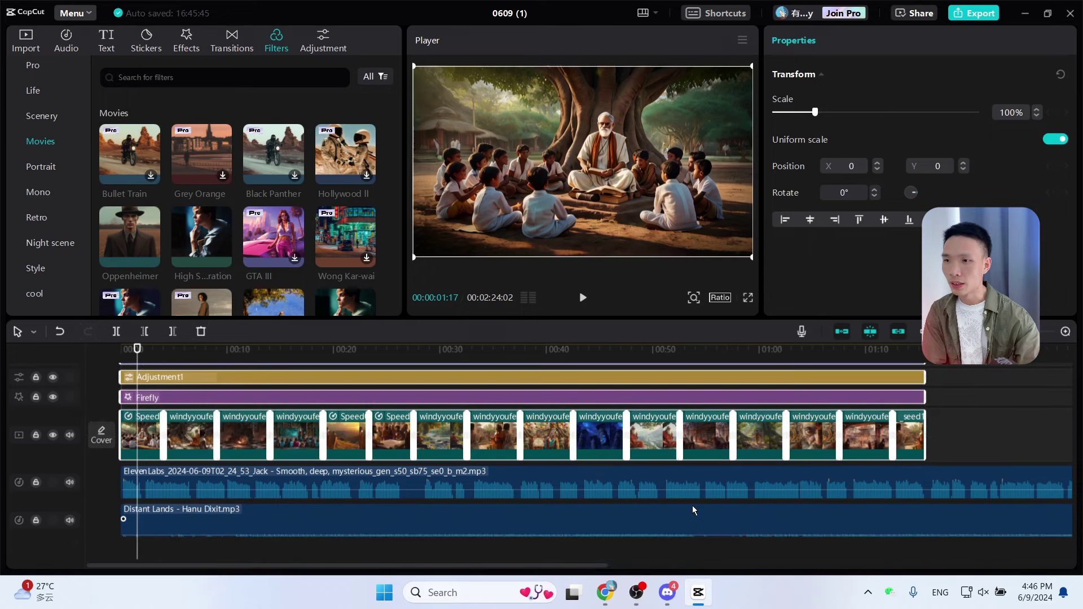
scroll(508, 480, "up", 2)
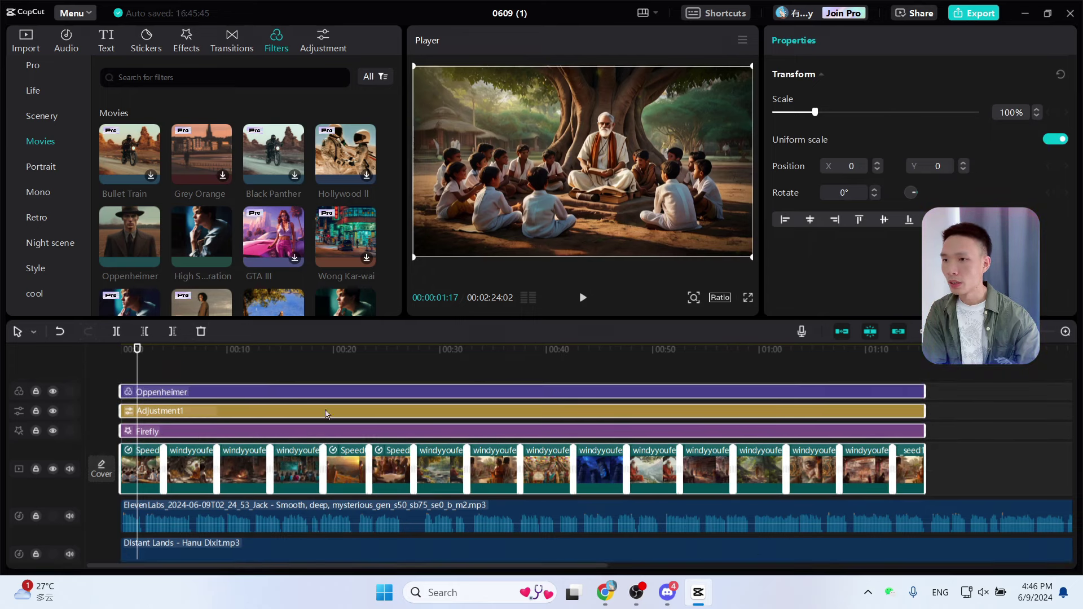
right_click(542, 391)
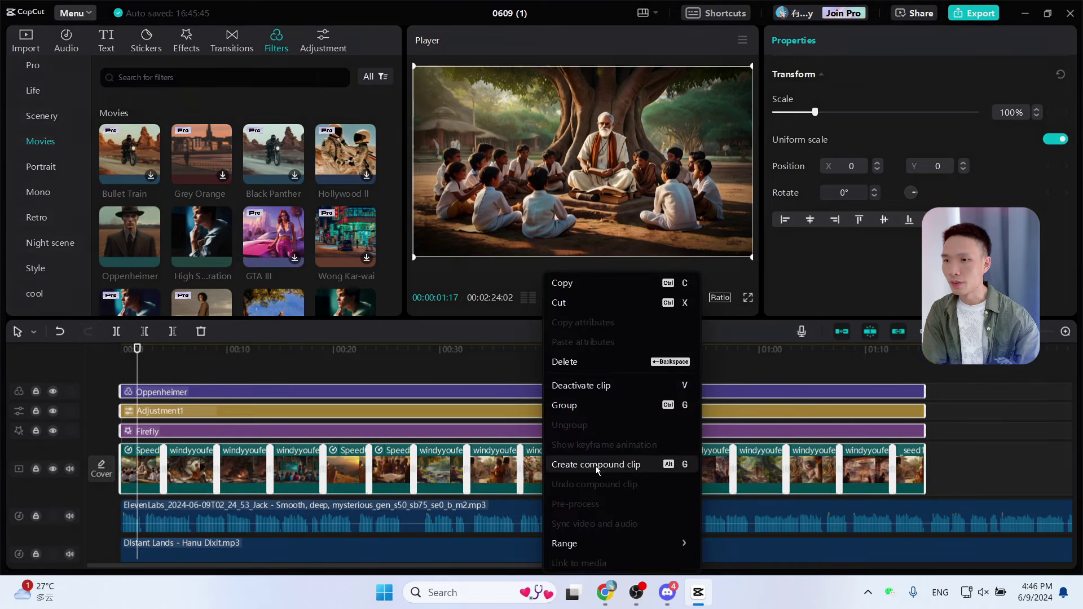
left_click(612, 467)
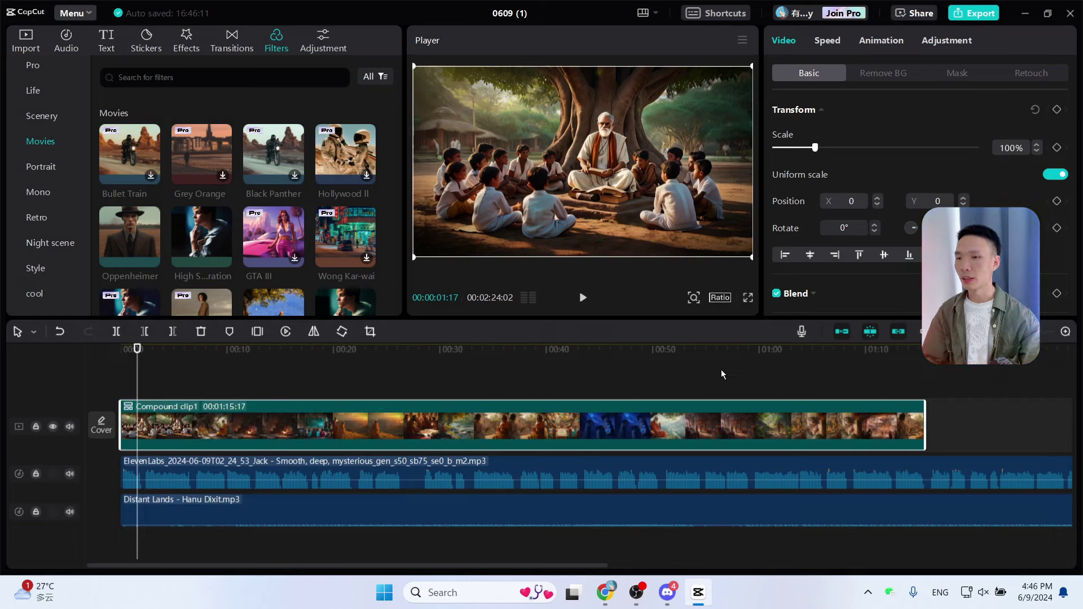
- Duplicate the compound clip and place the copy directly after the original on the main track
key("ctrl+minus")
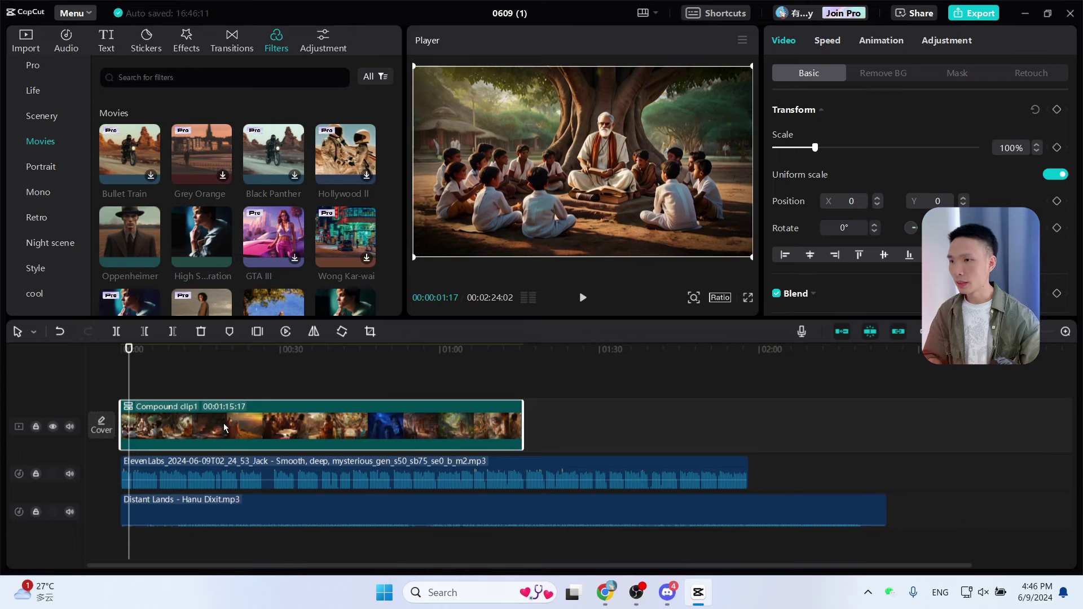
key("ctrl+v")
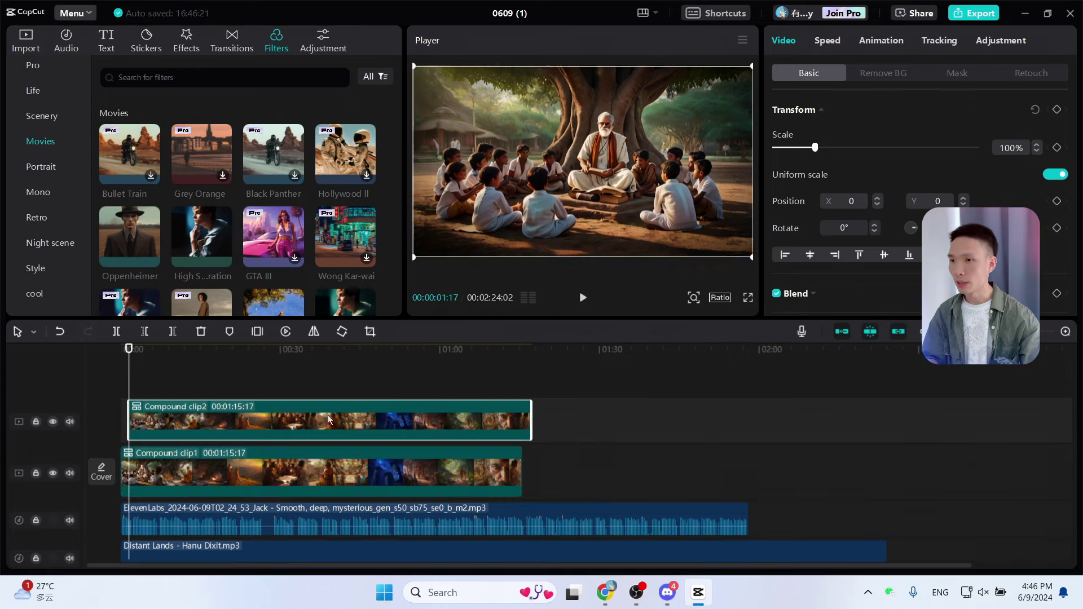
left_click_drag(327, 415, 705, 464)
- Trim the second compound clip and the Distant Lands music track to end together with the voiceover
left_click_drag(604, 364, 748, 364)
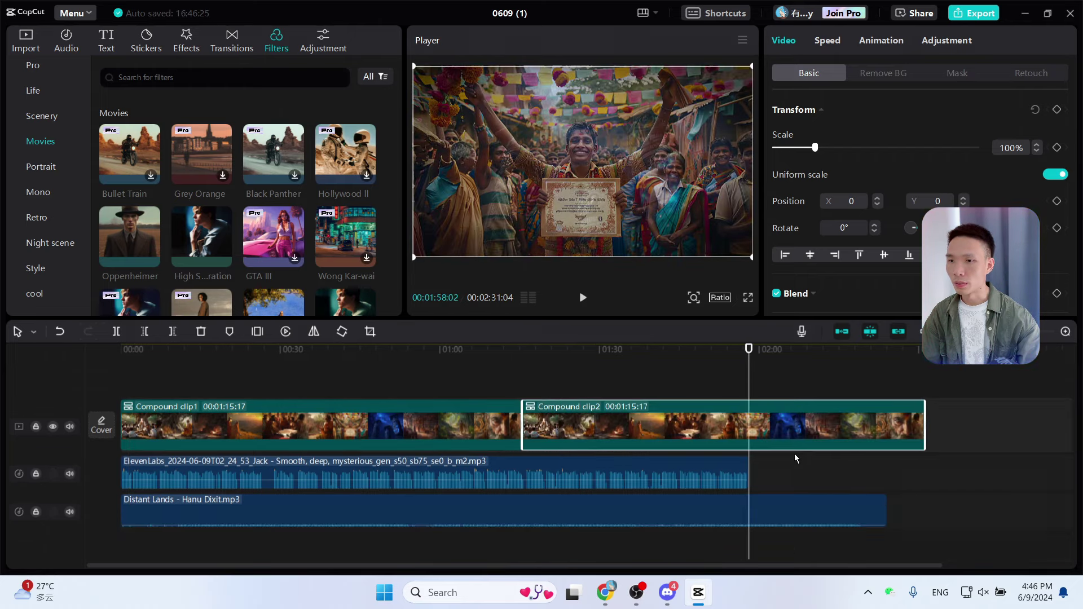
left_click_drag(800, 540, 778, 419)
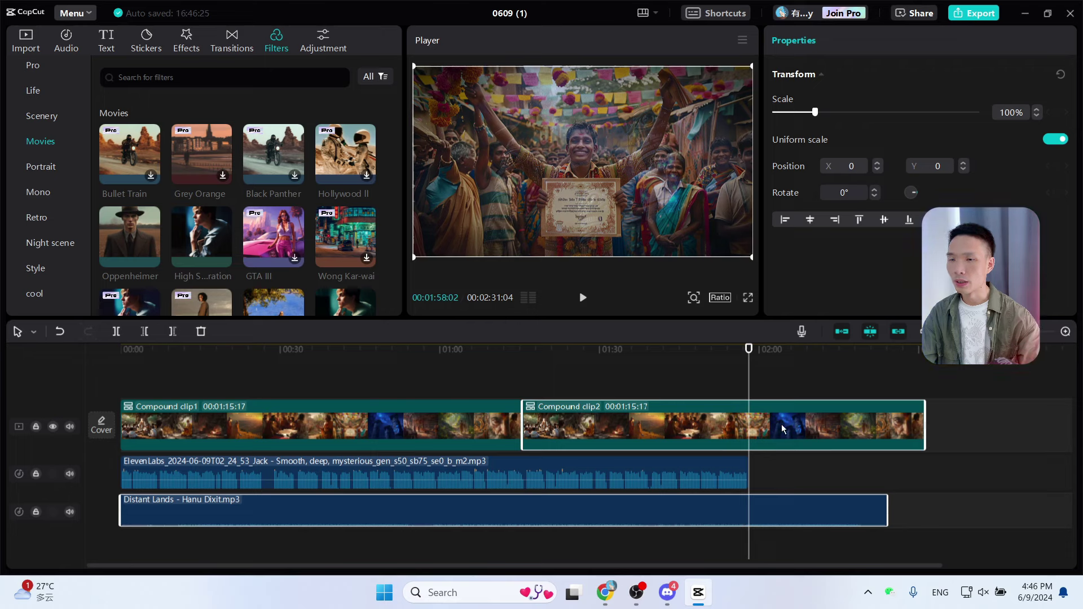
left_click(173, 333)
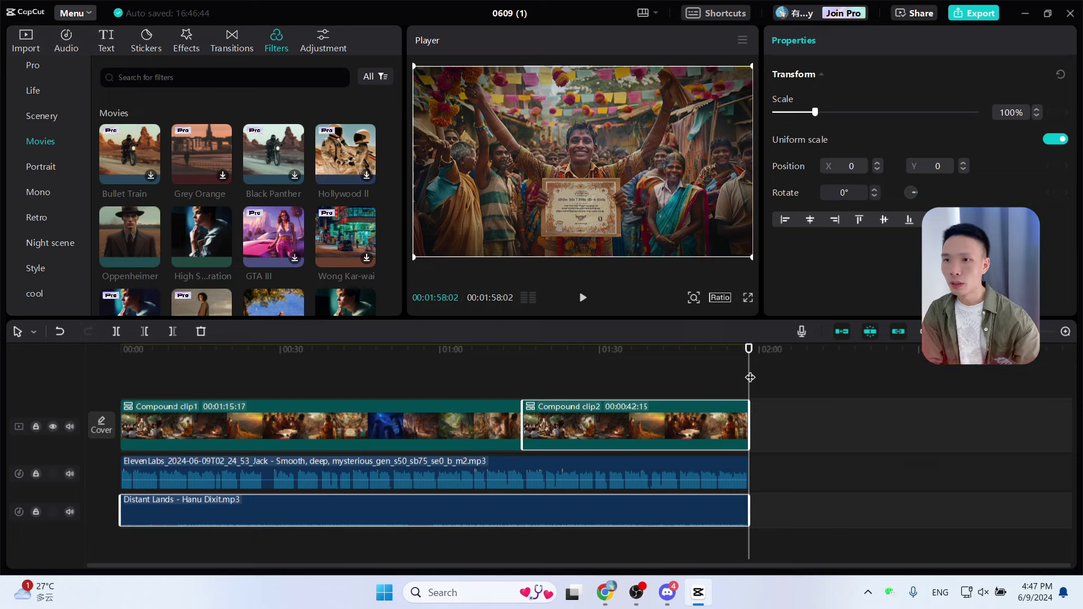
- Generate automatic captions from the voiceover with English as the source language and no translation
left_click_drag(751, 378, 234, 370)
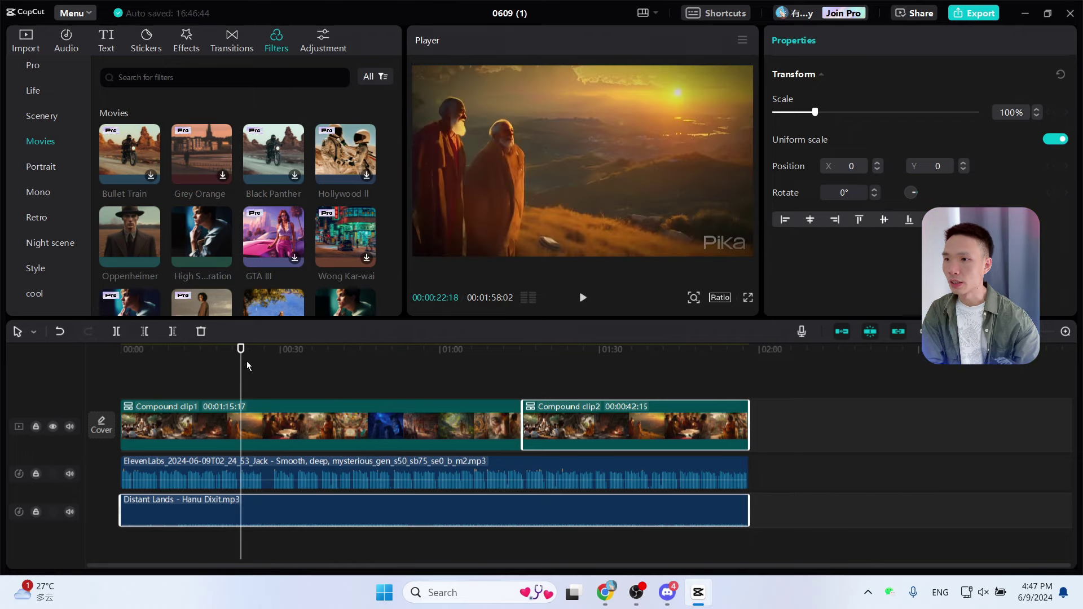
left_click(109, 48)
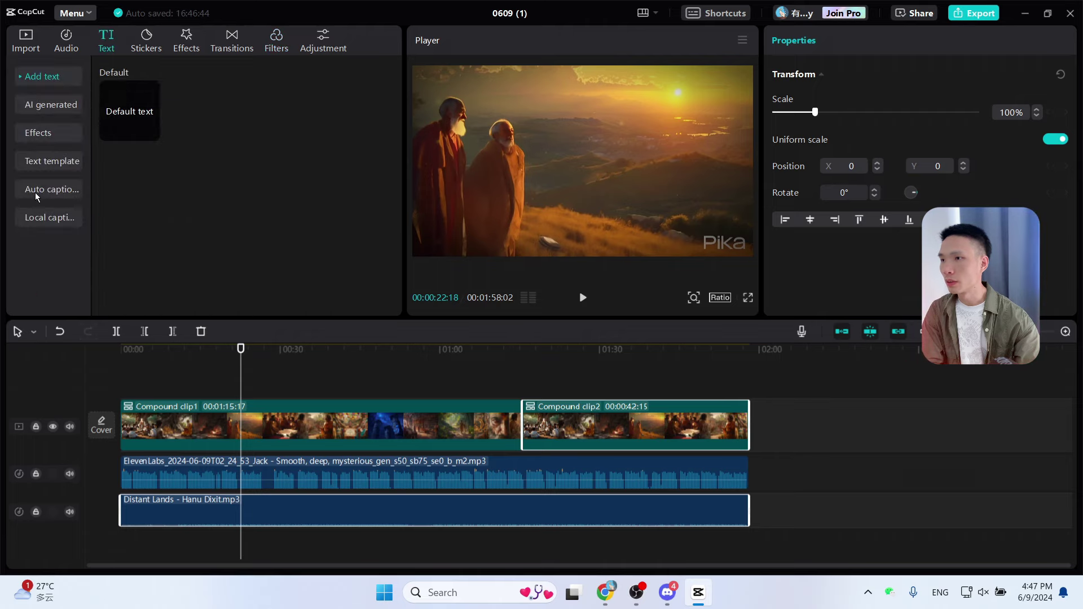
left_click(40, 190)
left_click(239, 269)
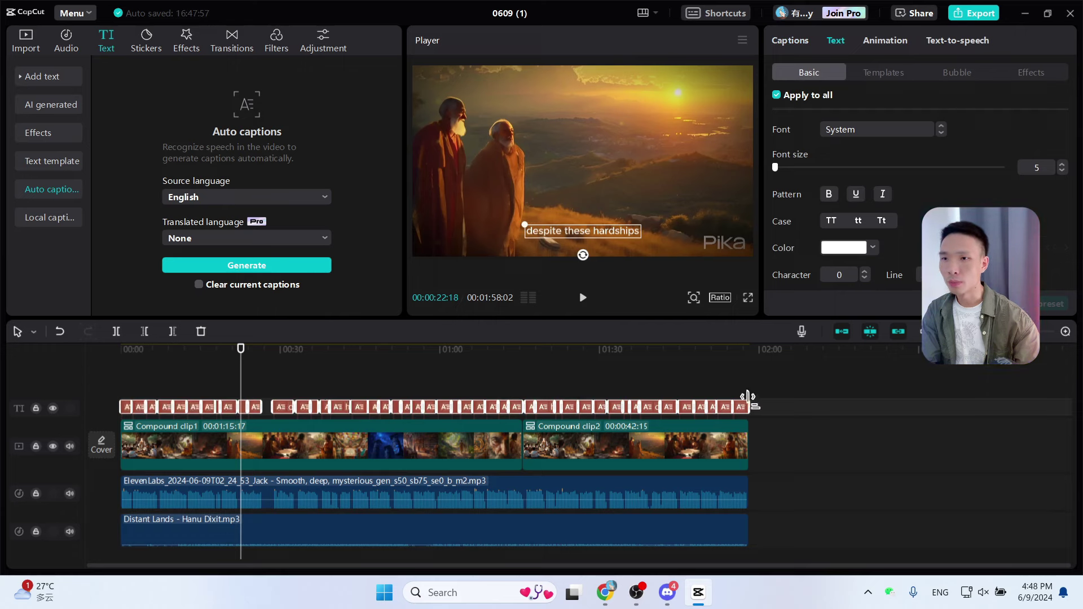
- Select all the generated captions and try the Phudu font on them
left_click(770, 406)
left_click_drag(773, 405, 86, 403)
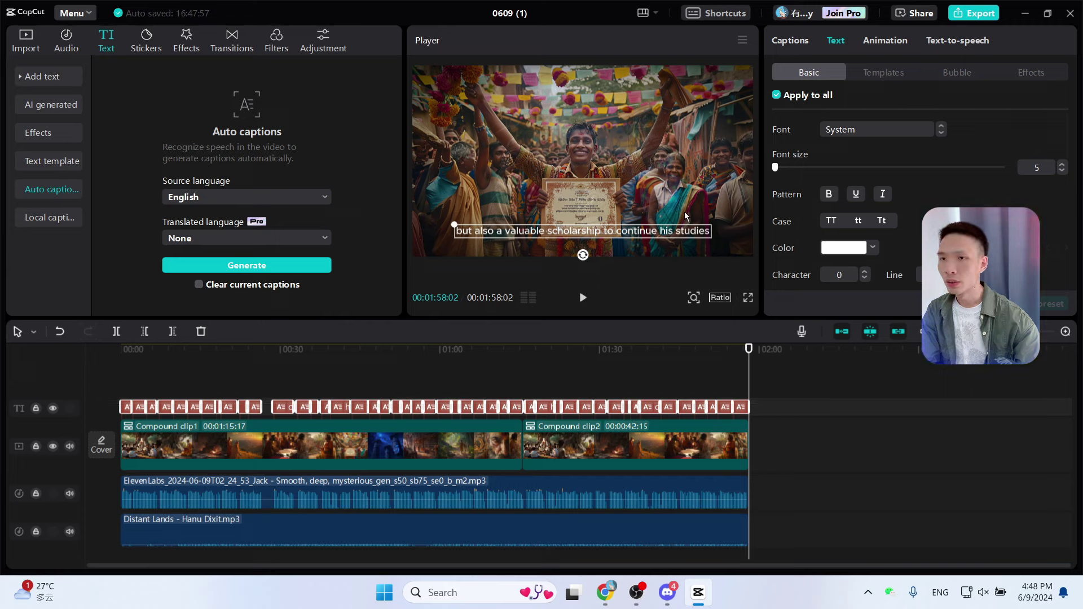
left_click(886, 128)
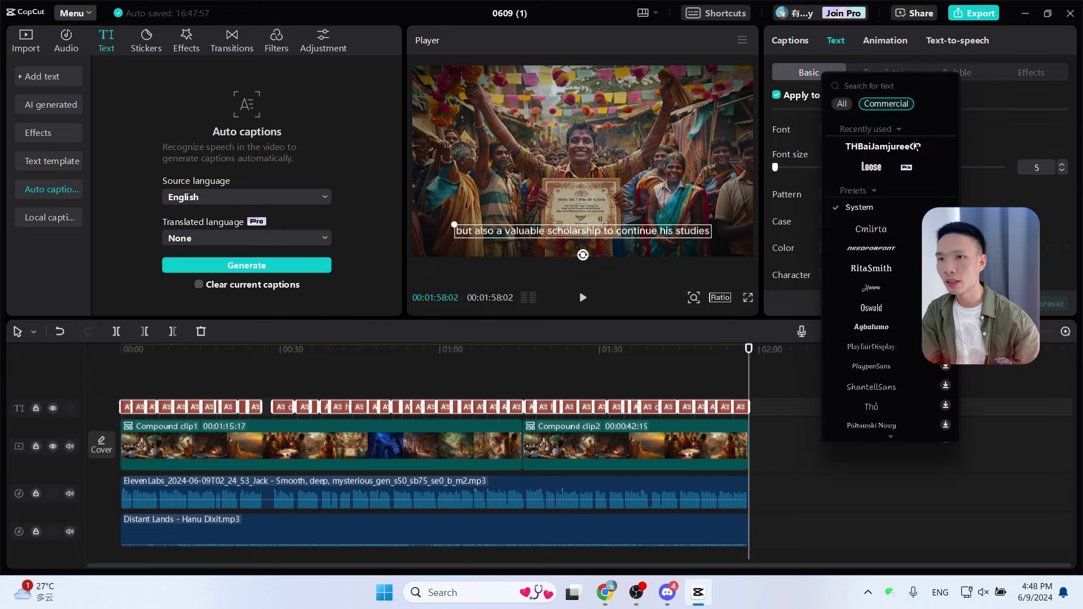
scroll(890, 271, "down", 10)
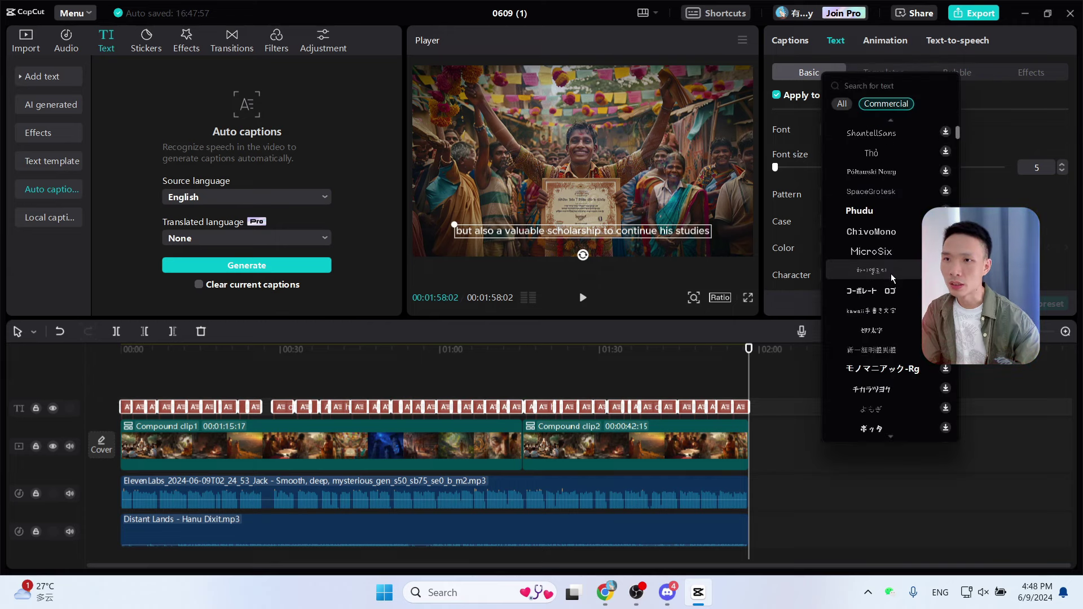
scroll(893, 246, "up", 2)
left_click(892, 234)
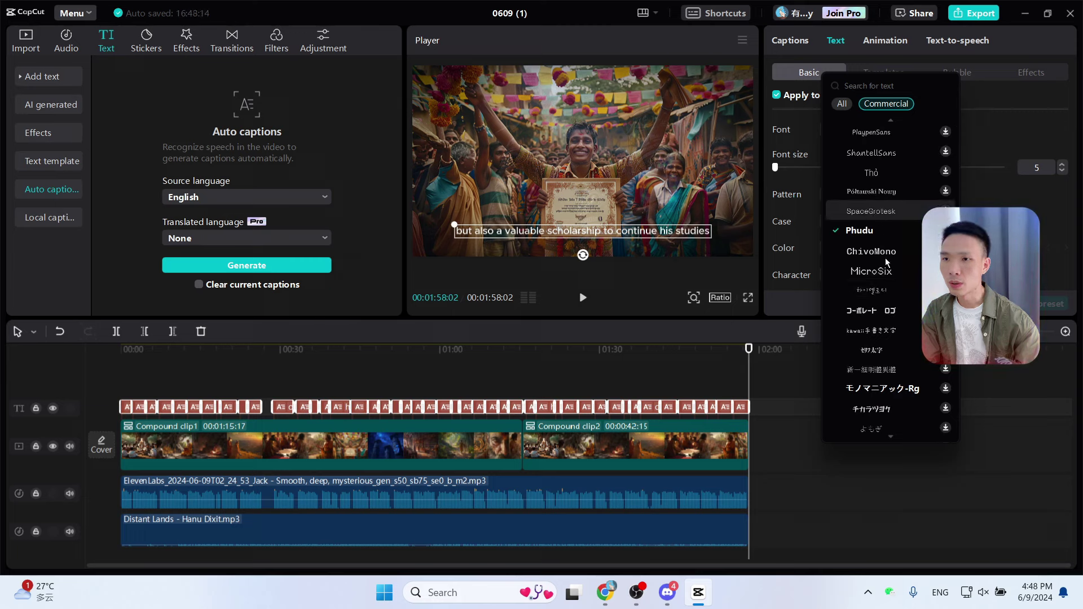
left_click(1001, 452)
left_click(1001, 452)
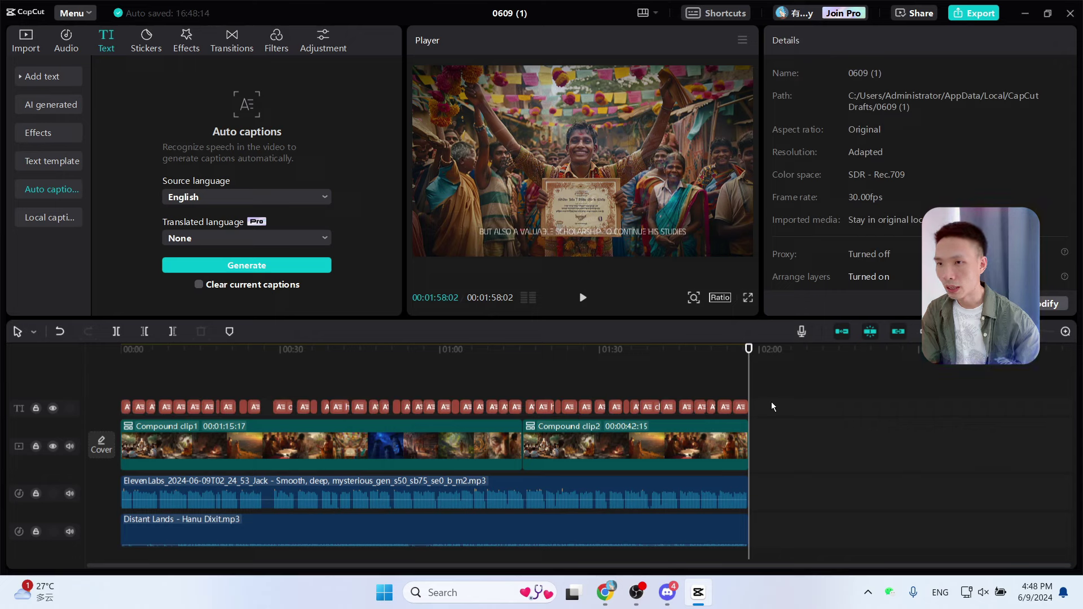
- Select all captions on the text track and set their font to Spicy Rice-Regular
left_click(741, 407)
left_click_drag(757, 395, 97, 411)
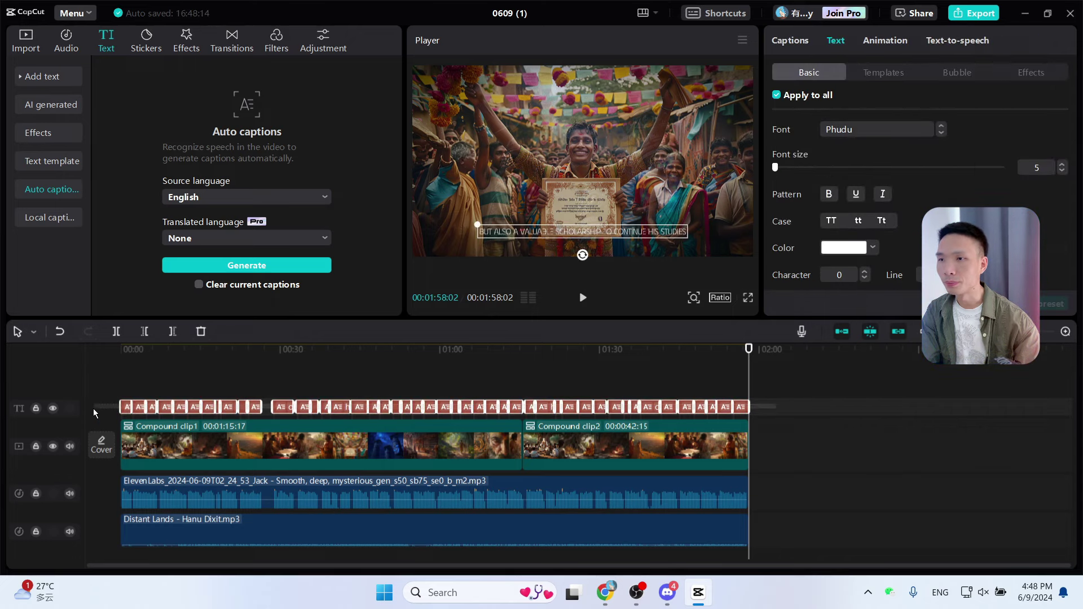
left_click(878, 129)
scroll(901, 334, "down", 5)
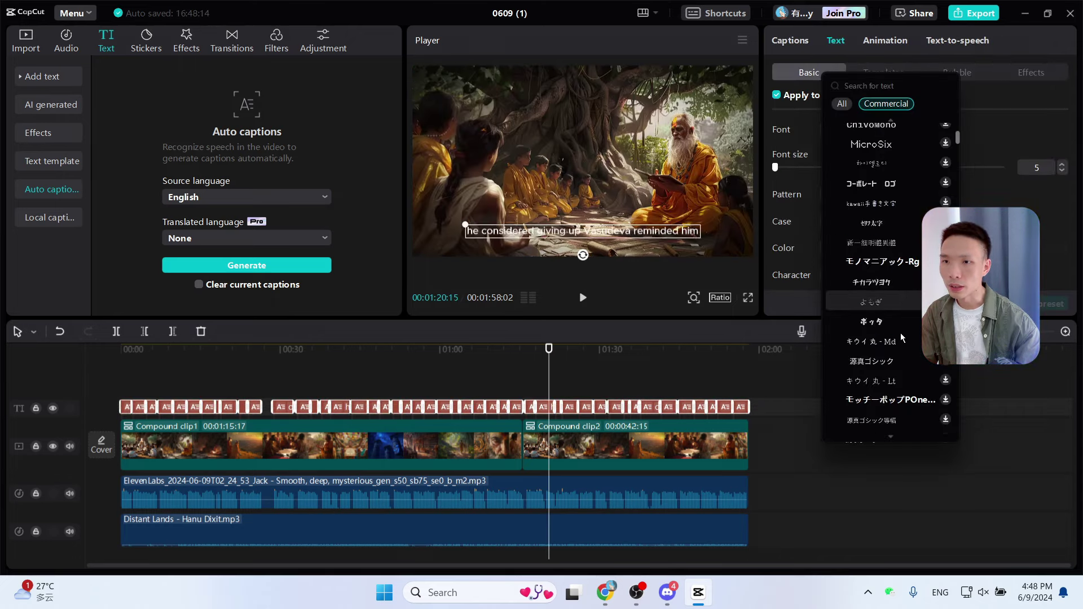
left_click(902, 338)
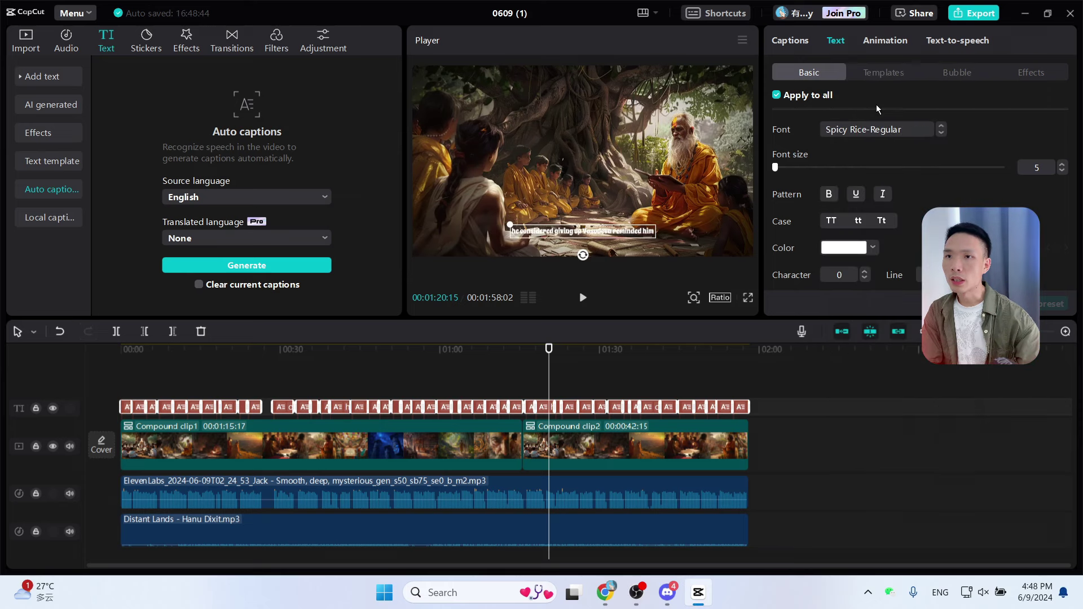
- Browse the caption animations and apply the purple word-highlight style ending in "up II" to all captions
left_click(885, 42)
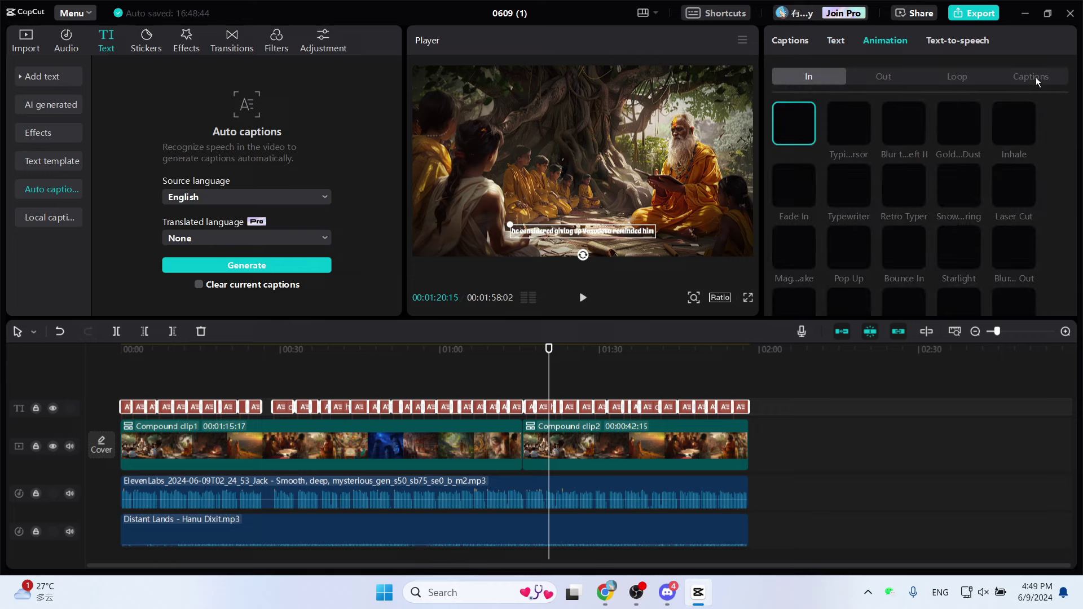
left_click(1030, 76)
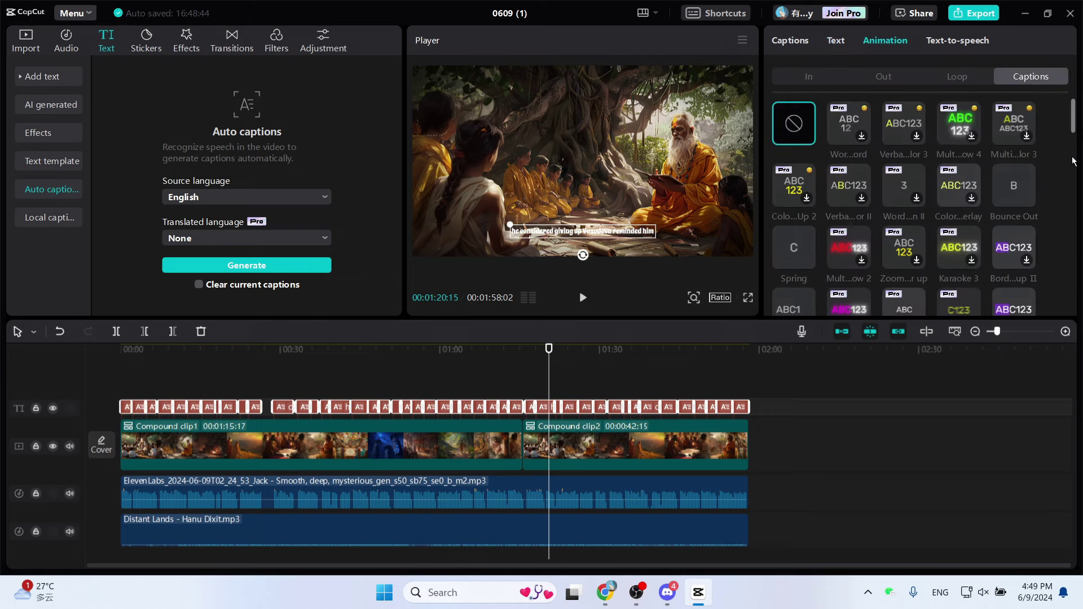
scroll(1001, 223, "down", 1)
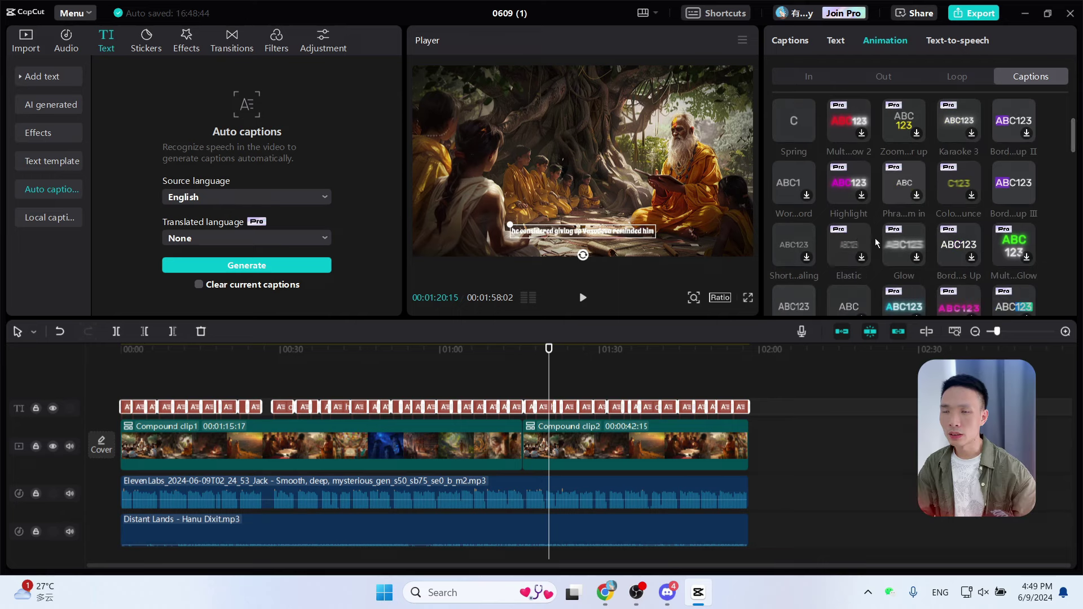
scroll(895, 178, "up", 1)
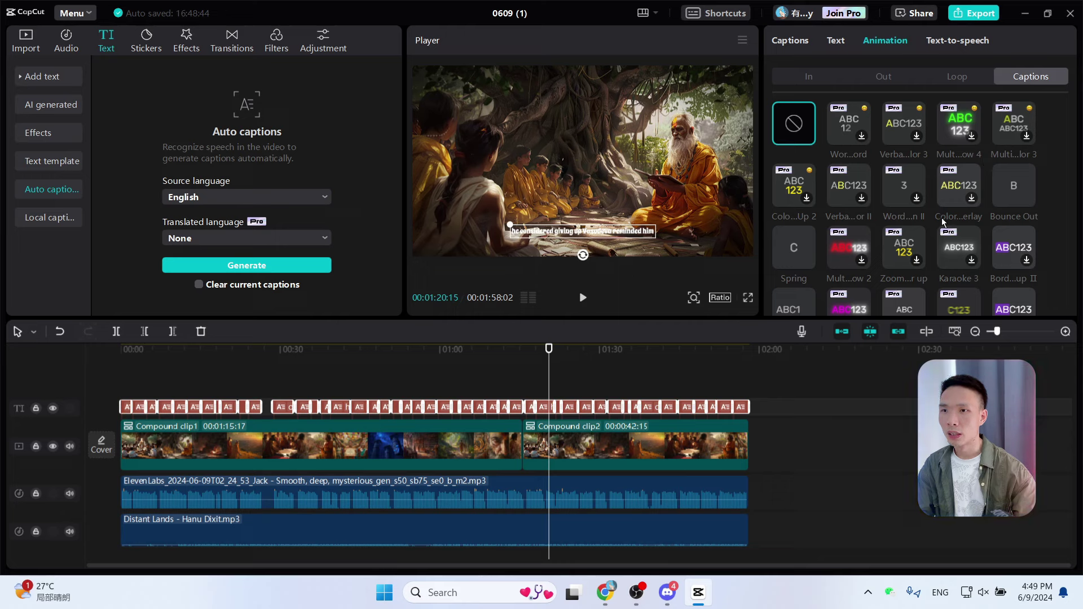
scroll(943, 218, "down", 1)
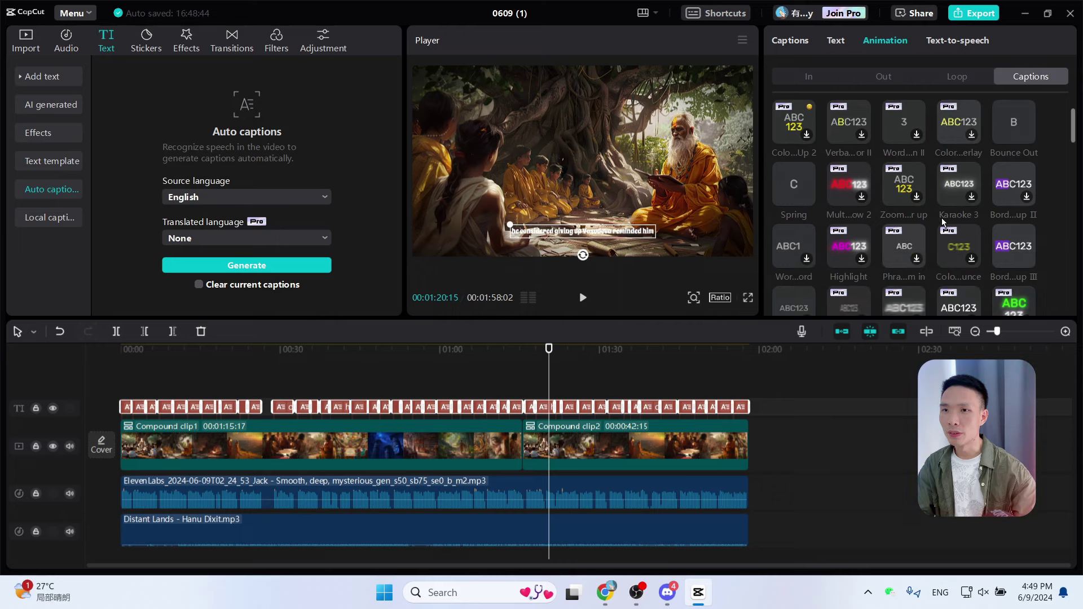
left_click(1011, 186)
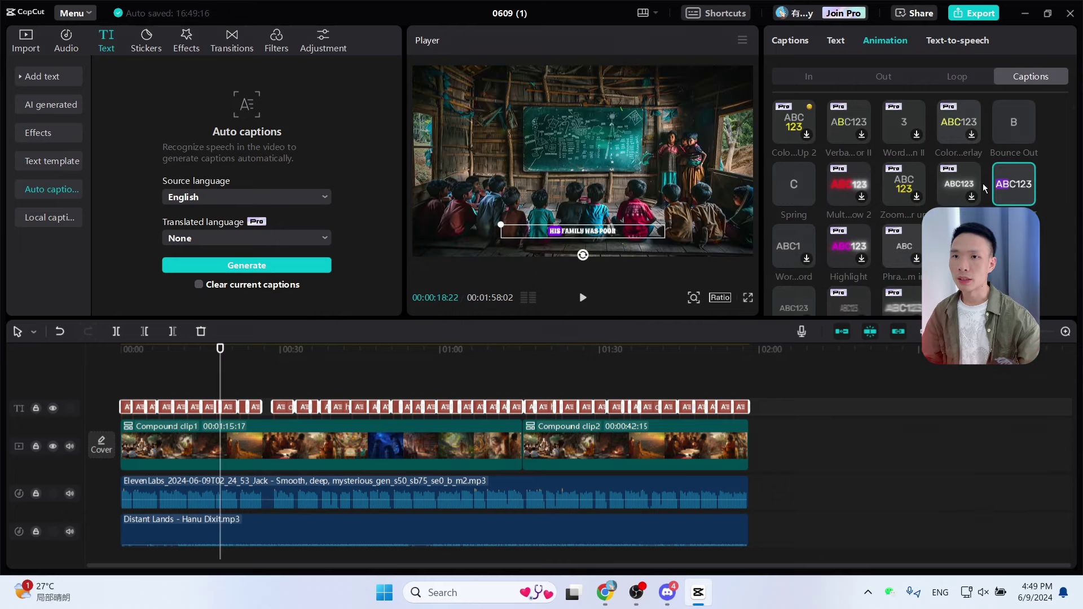
- Check the animated captions in full-screen playback, return the playhead to the start and open the export of the video
key("space")
left_click(749, 298)
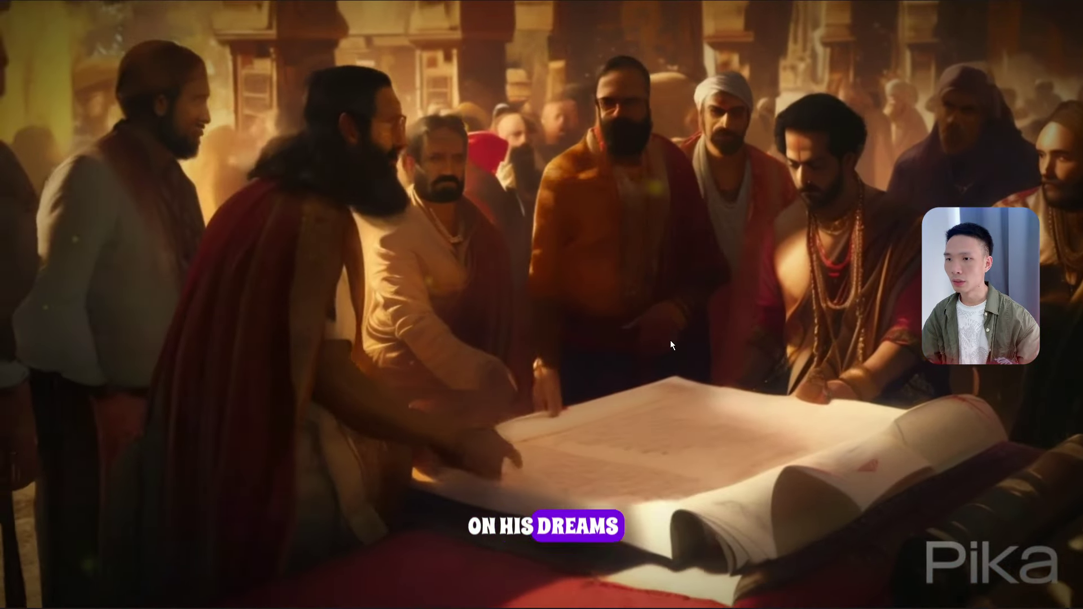
key("Escape")
left_click_drag(261, 347, 105, 343)
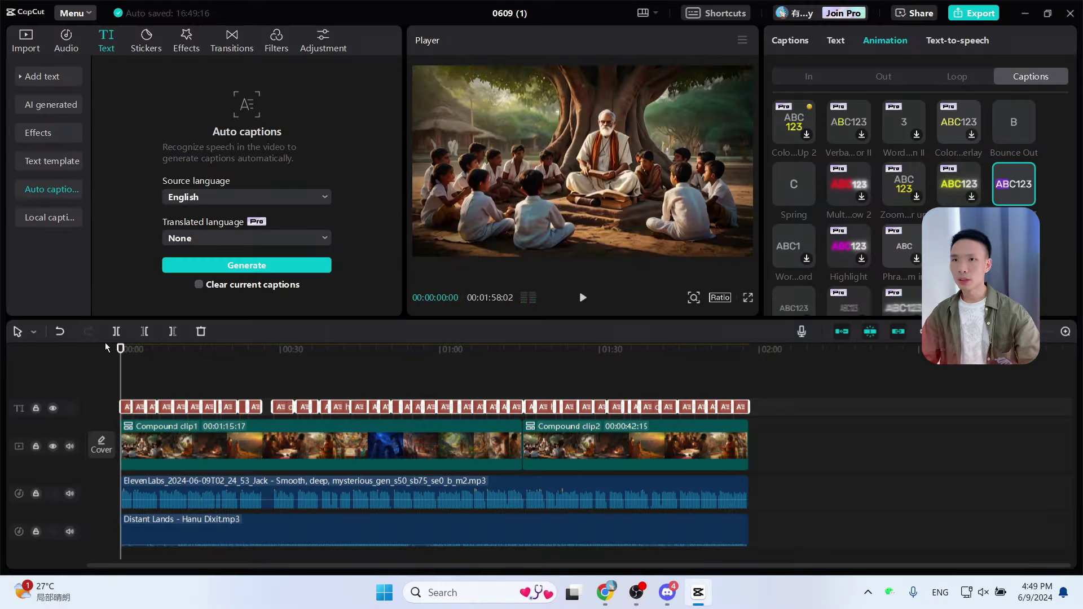
scroll(903, 203, "down", 2)
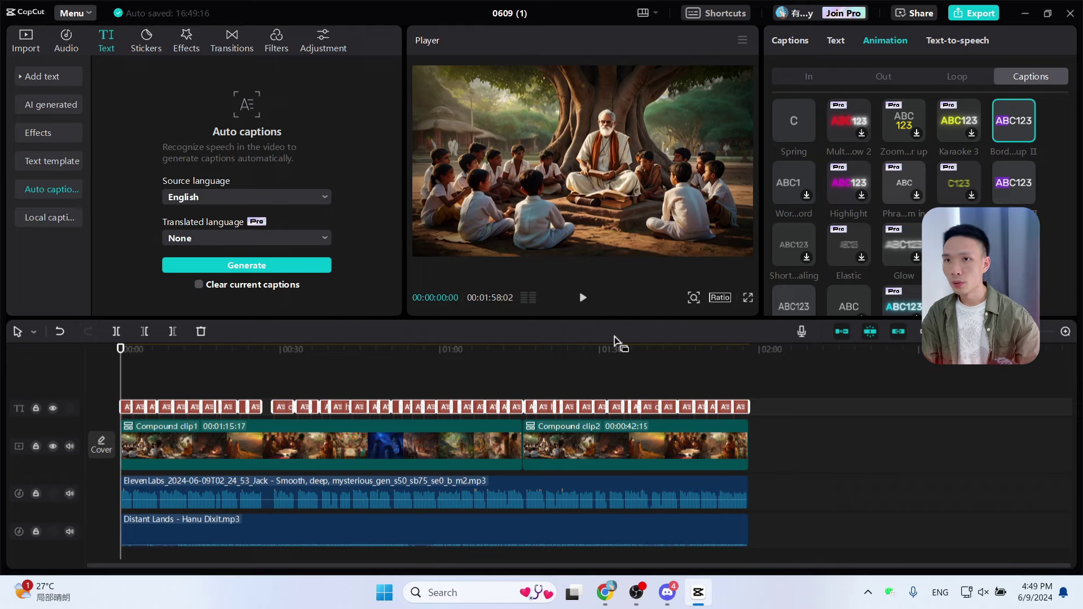
left_click(979, 17)
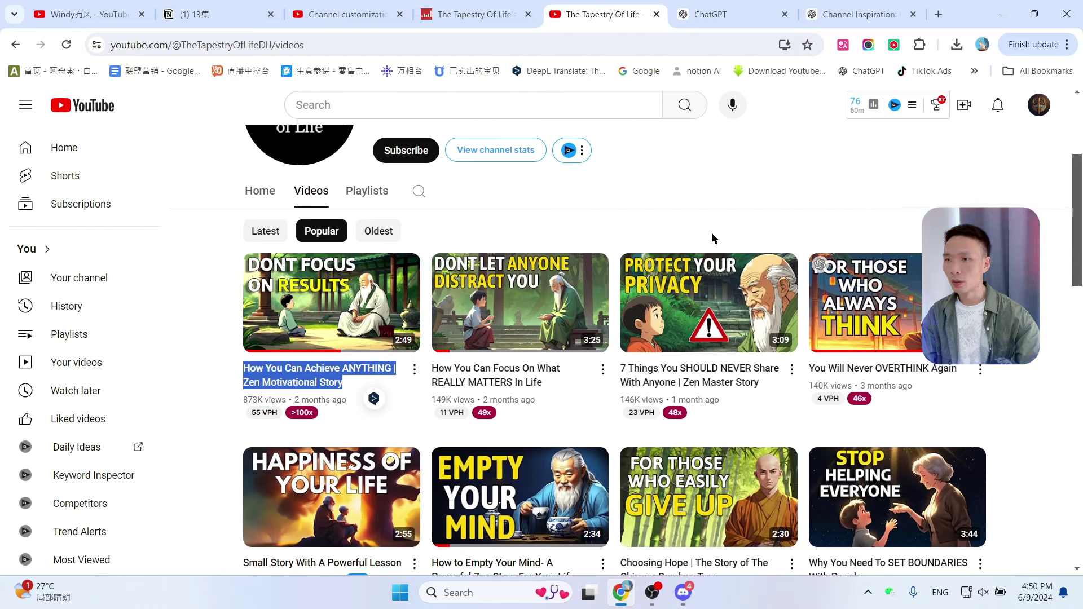
- Switch to the ChatGPT conversation in the browser and ask for video cover text with "我准备制作一张视频封面图，封面图上的文字给我一些"
left_click(762, 219)
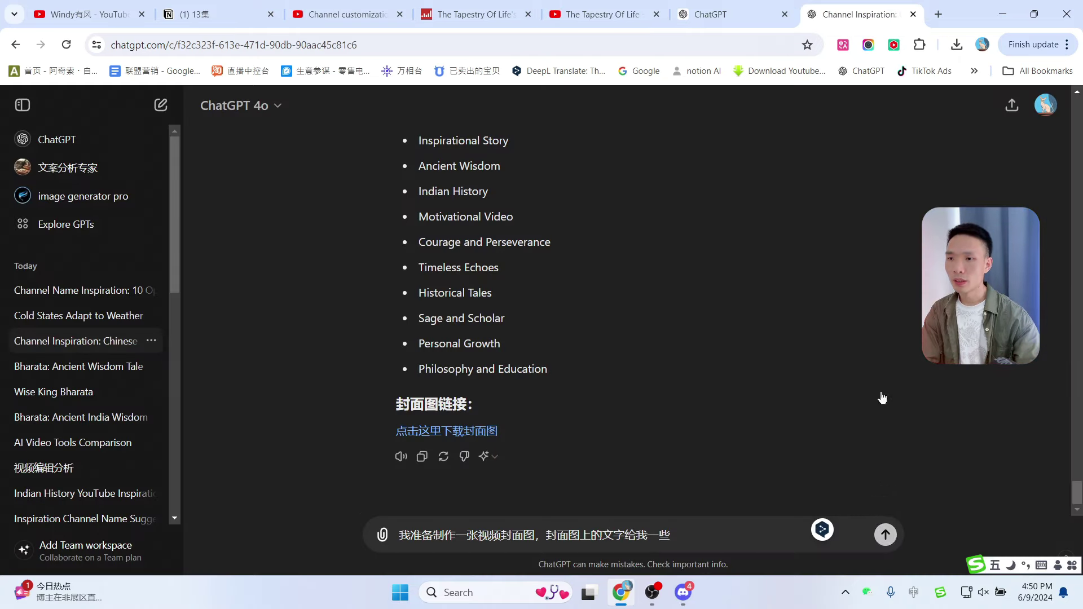
key("Return")
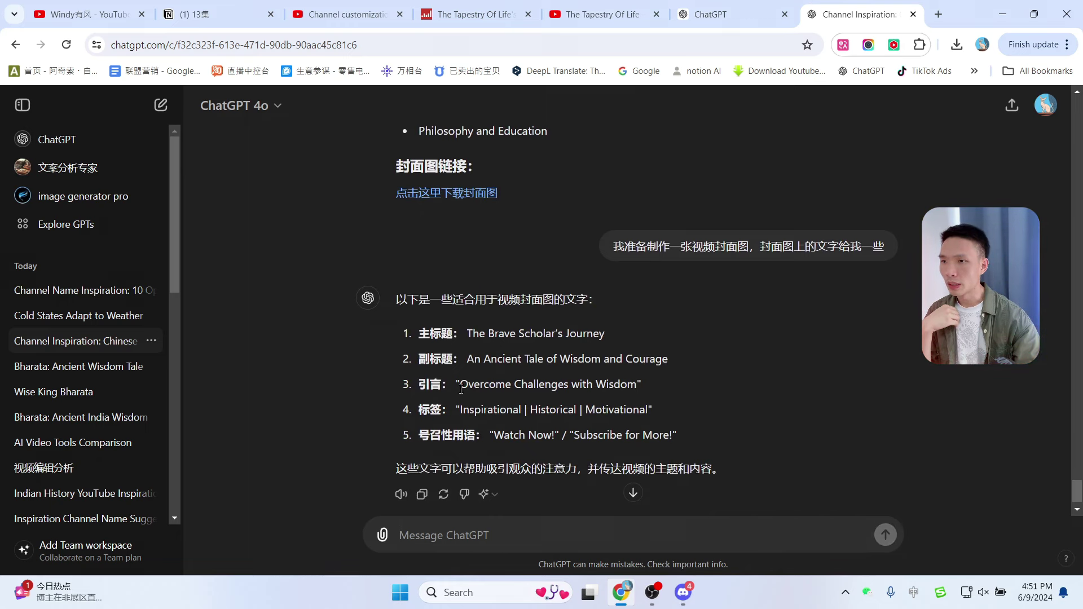
- Examine the suggested cover texts and ask ChatGPT for a single sentence only with "只要一句话就可以了"
left_click_drag(461, 383, 536, 384)
left_click(511, 530)
type("只一")
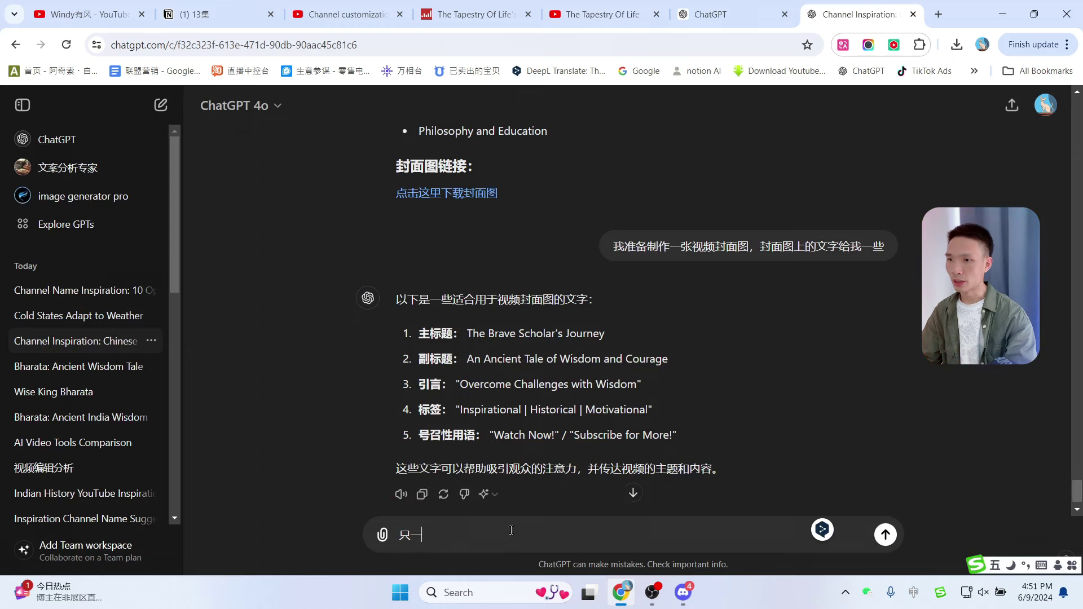
type("要一句话就可以了")
key("Return")
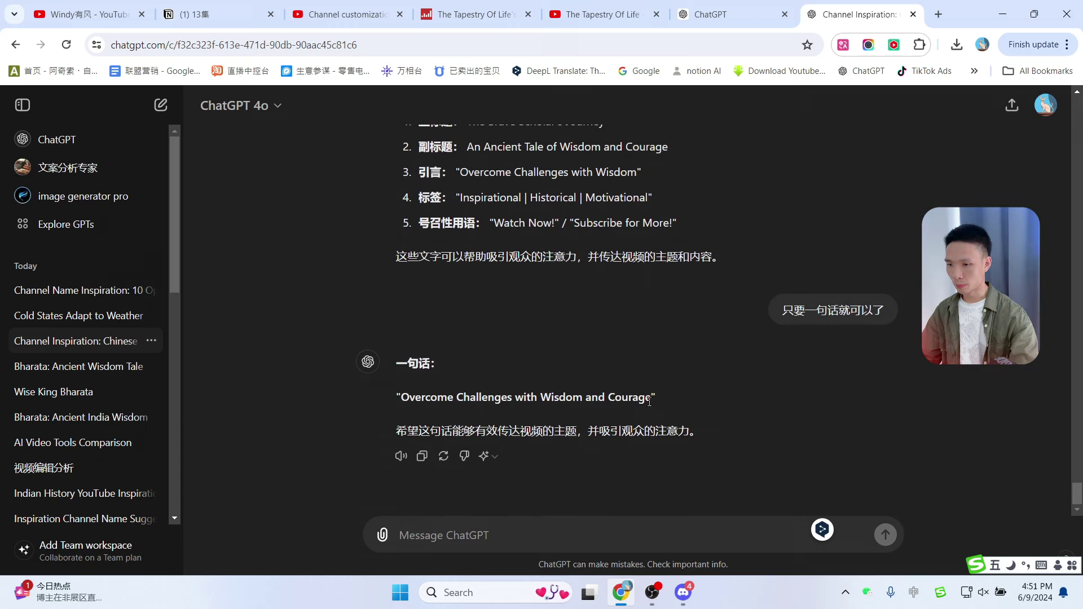
- Ask ChatGPT for more cover sentences with "再来几句" and select the suggestion "Unleash Your Inner Strength"
type("再来几句")
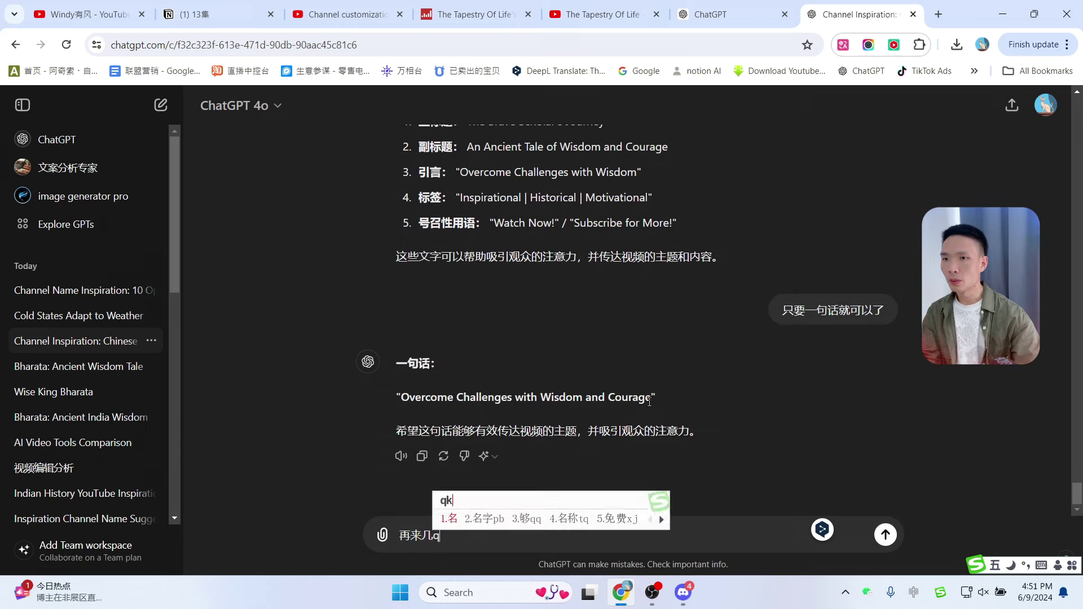
key("Return")
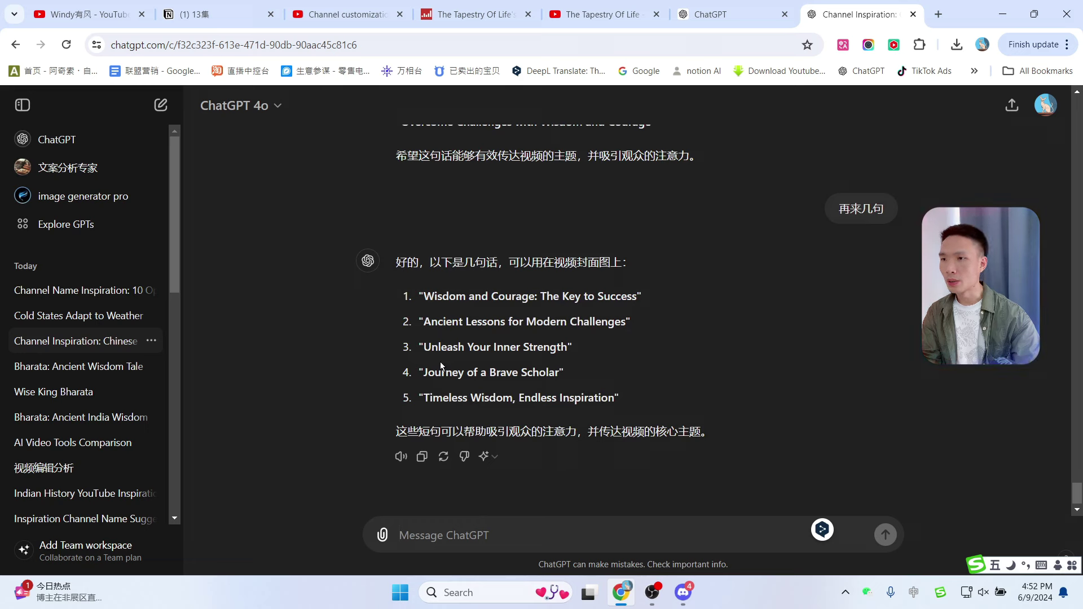
left_click_drag(423, 347, 563, 342)
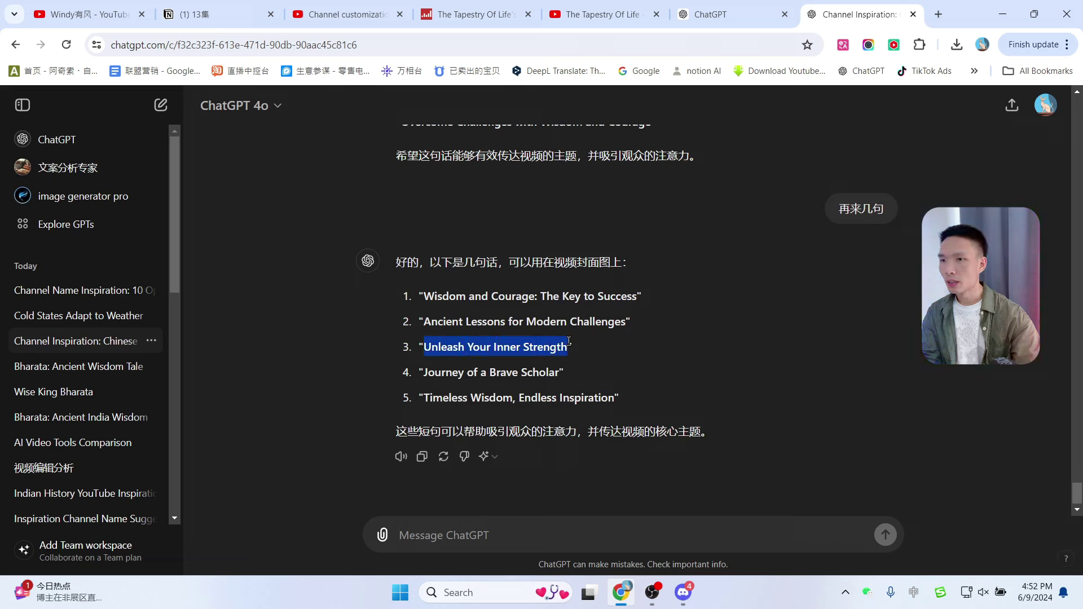
- Check the reference YouTube channel's thumbnails, then open Canva in a new browser tab and create a blank YouTube Thumbnail design
left_click(603, 14)
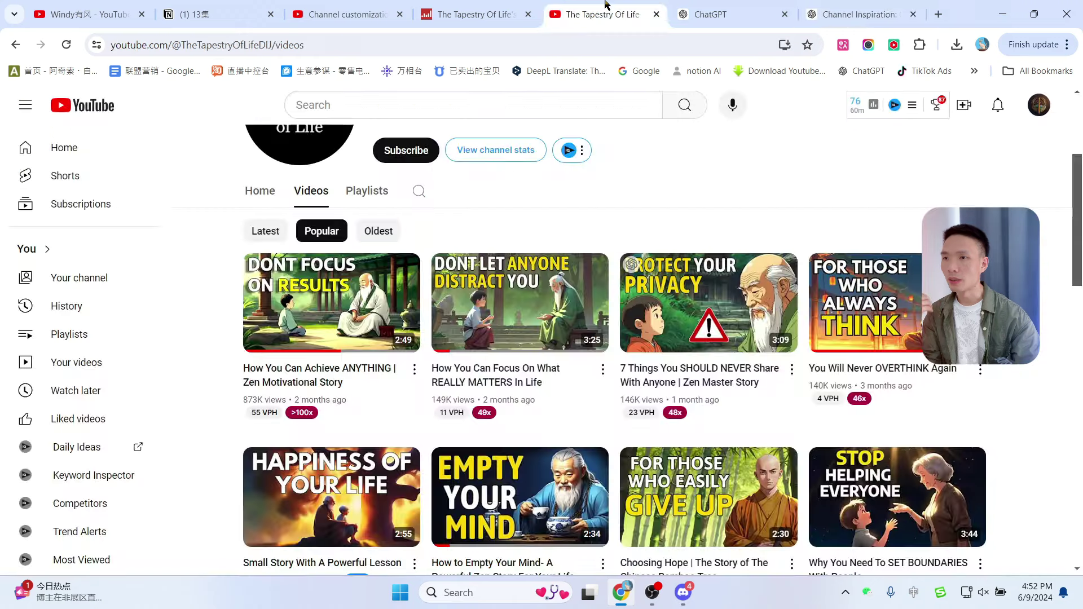
left_click(939, 14)
type("can")
key("Return")
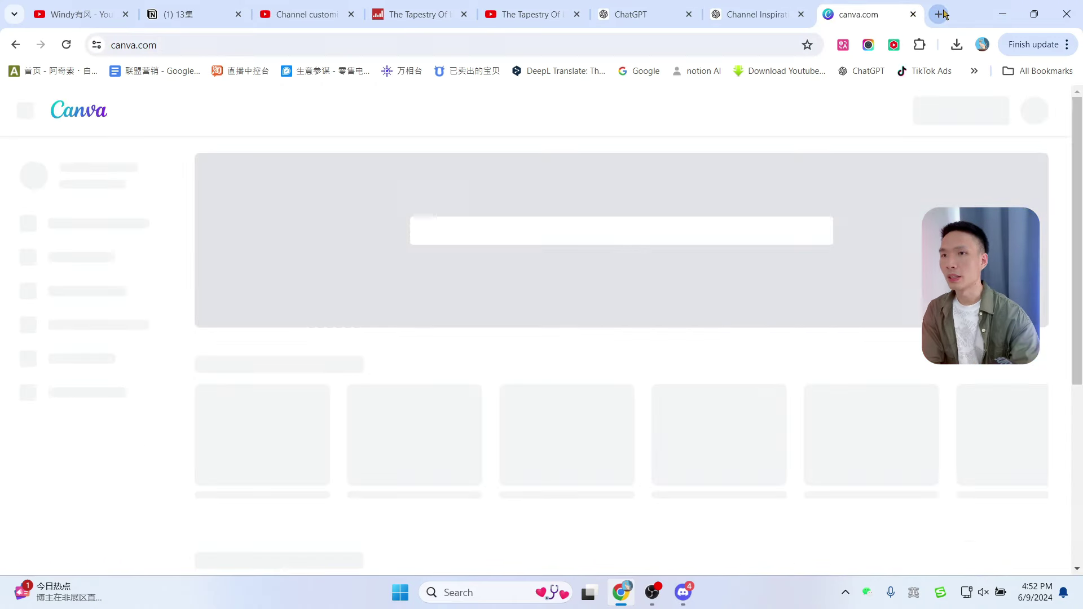
scroll(571, 349, "down", 2)
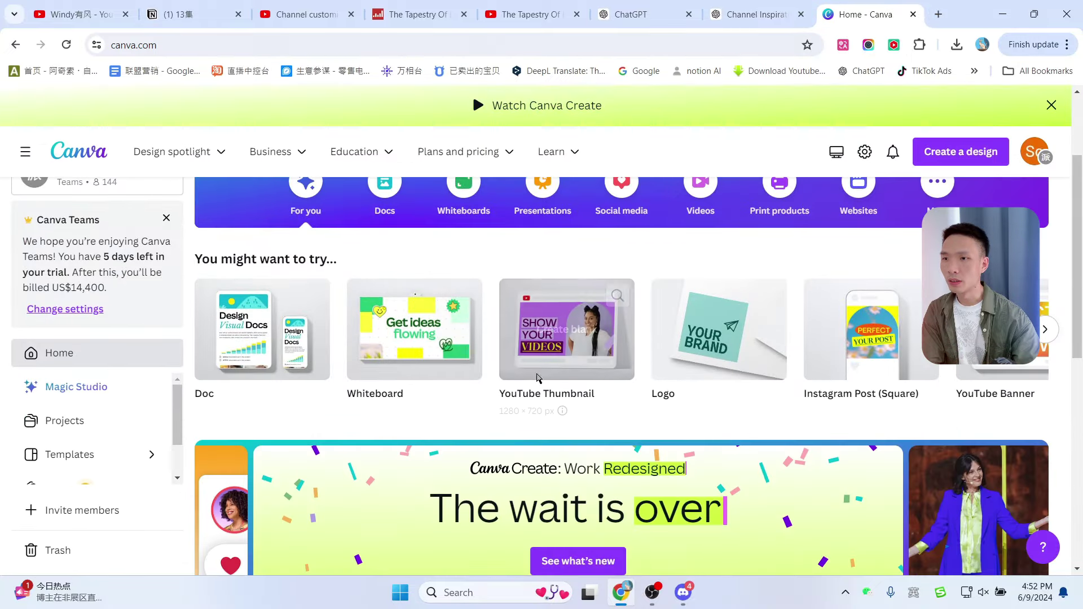
left_click(563, 333)
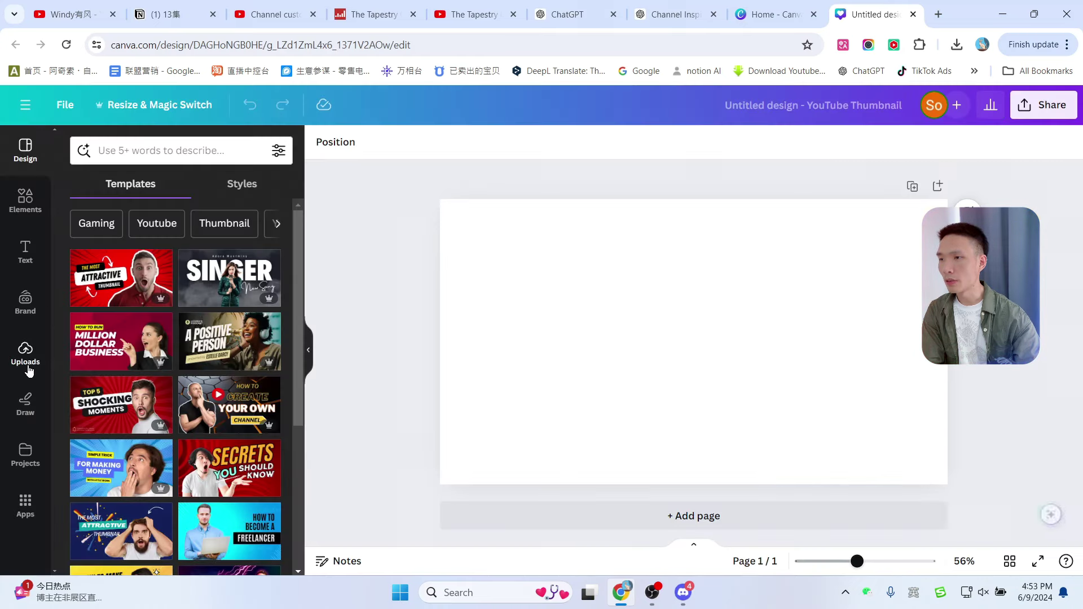
- Upload the picture of the orange-robed sage under a tree and place it so it fills the whole thumbnail canvas
left_click(27, 367)
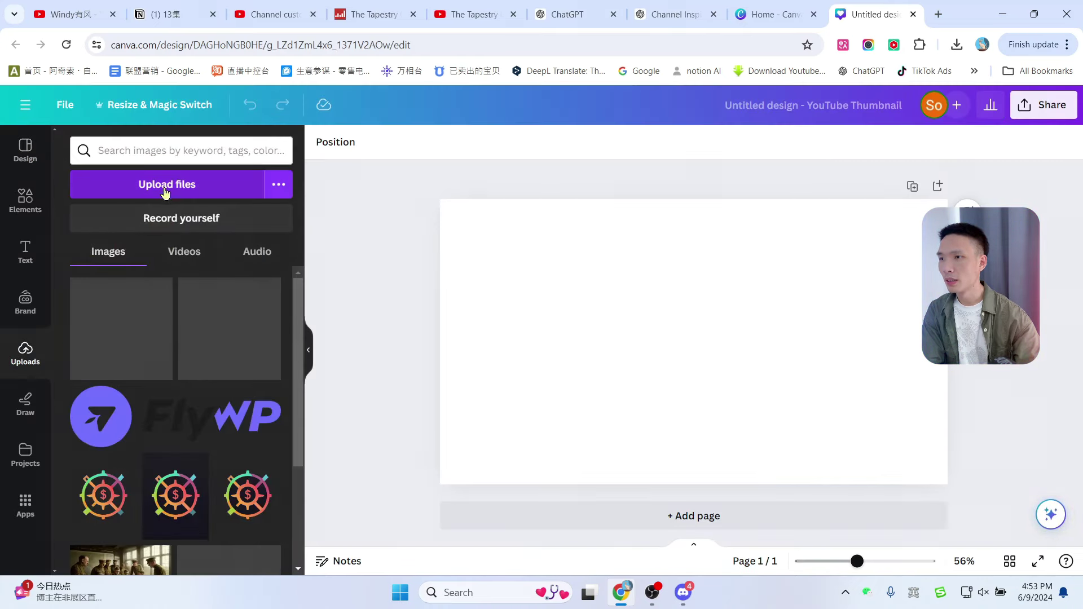
left_click(165, 191)
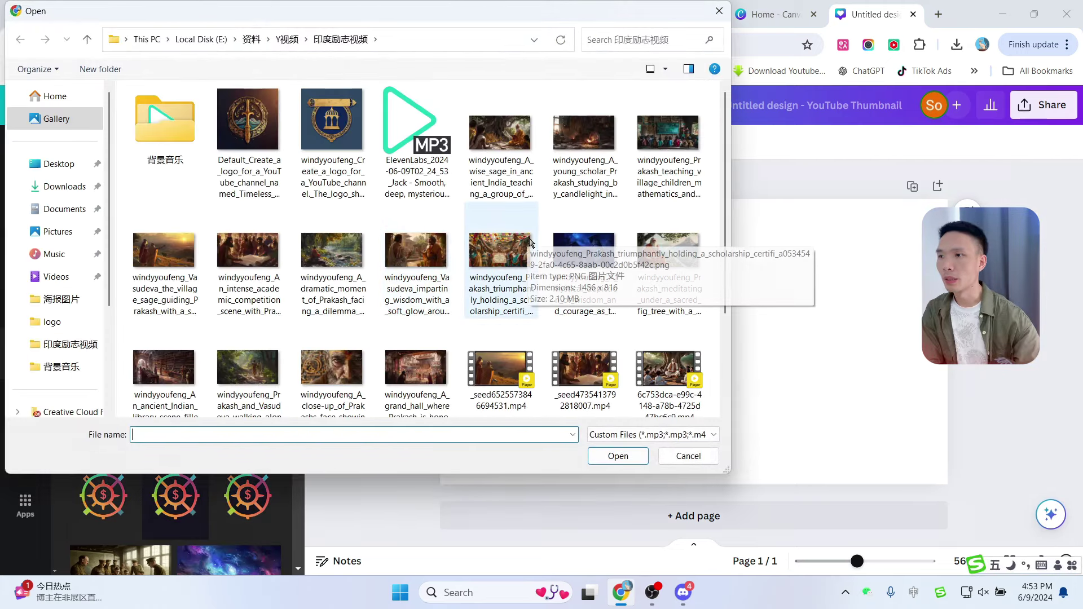
key("Escape")
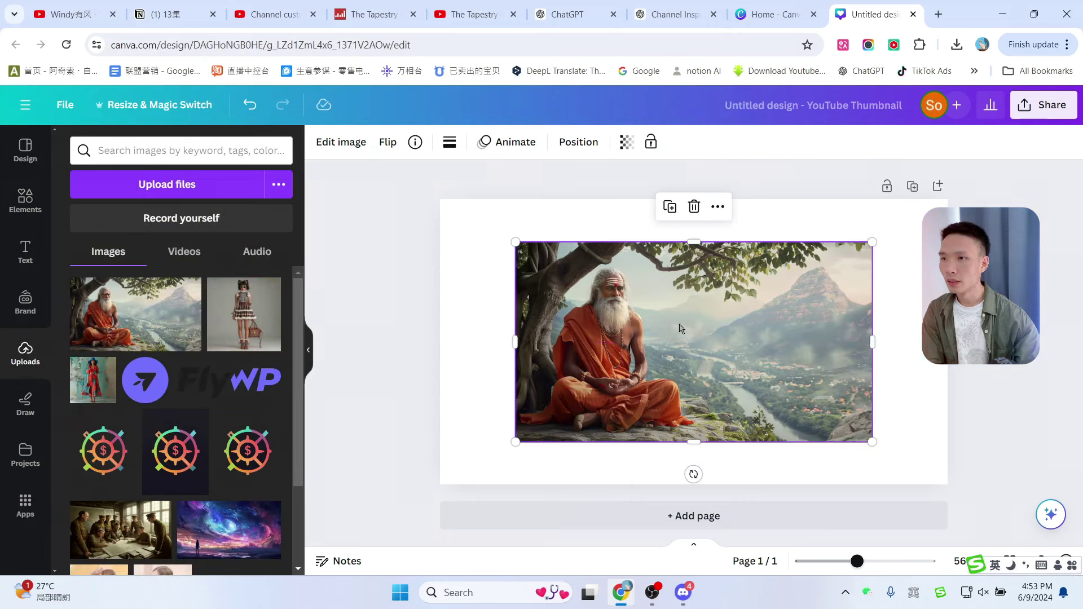
left_click_drag(678, 322, 603, 279)
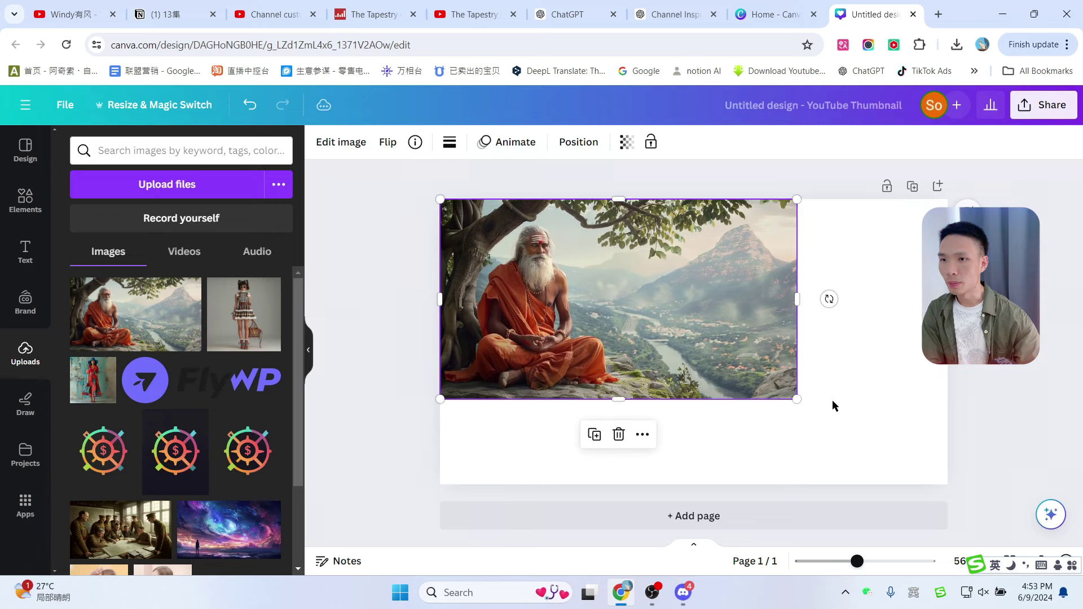
left_click_drag(796, 398, 948, 483)
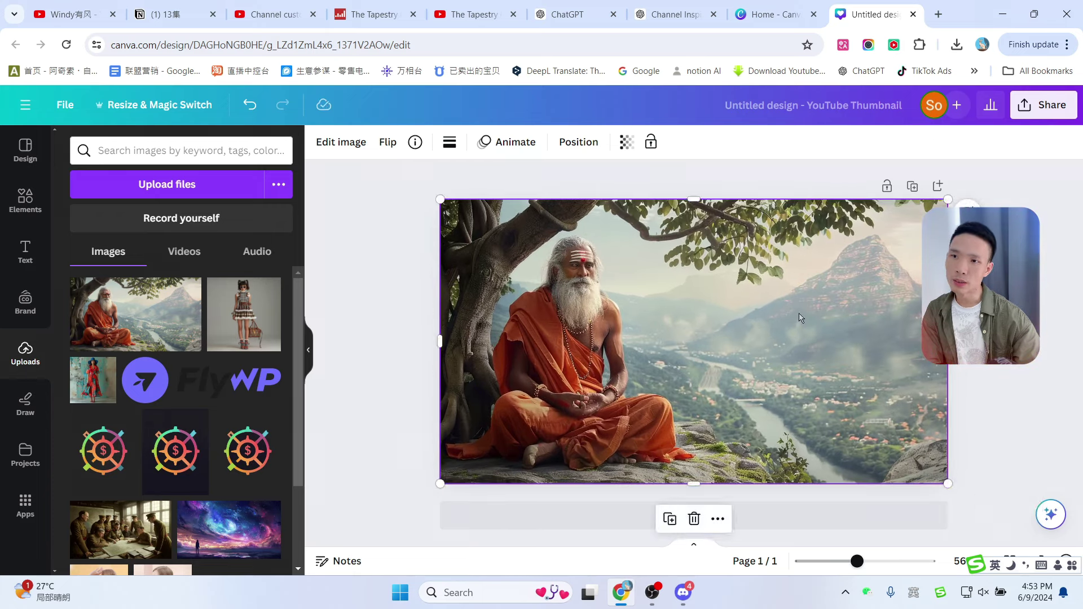
- Add the heading "Unleash Your Inner Strength", wrap it onto two lines and place it beside the sage
left_click(567, 12)
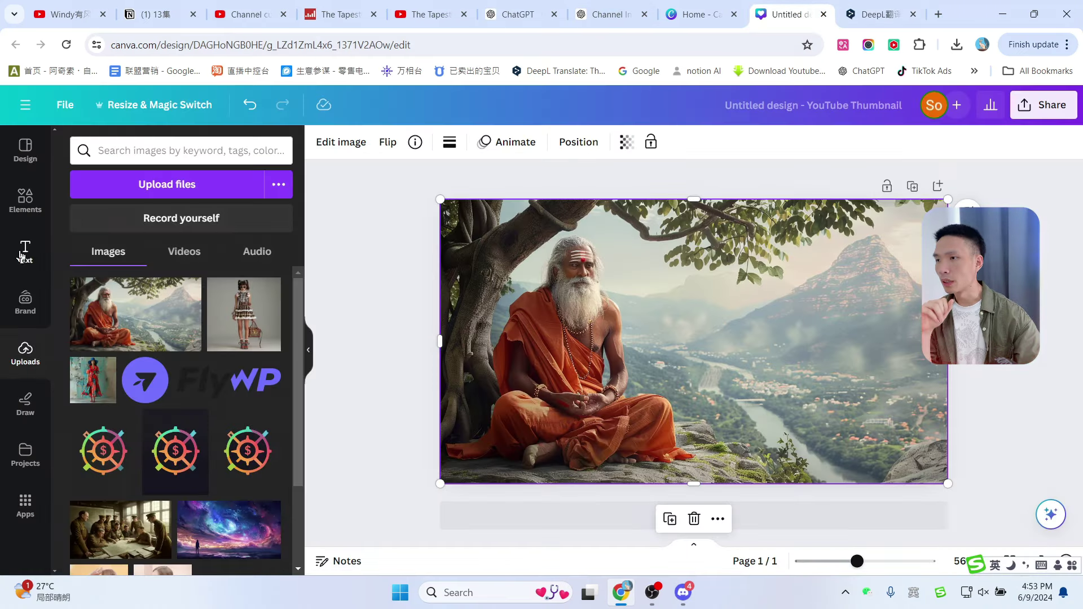
left_click(21, 255)
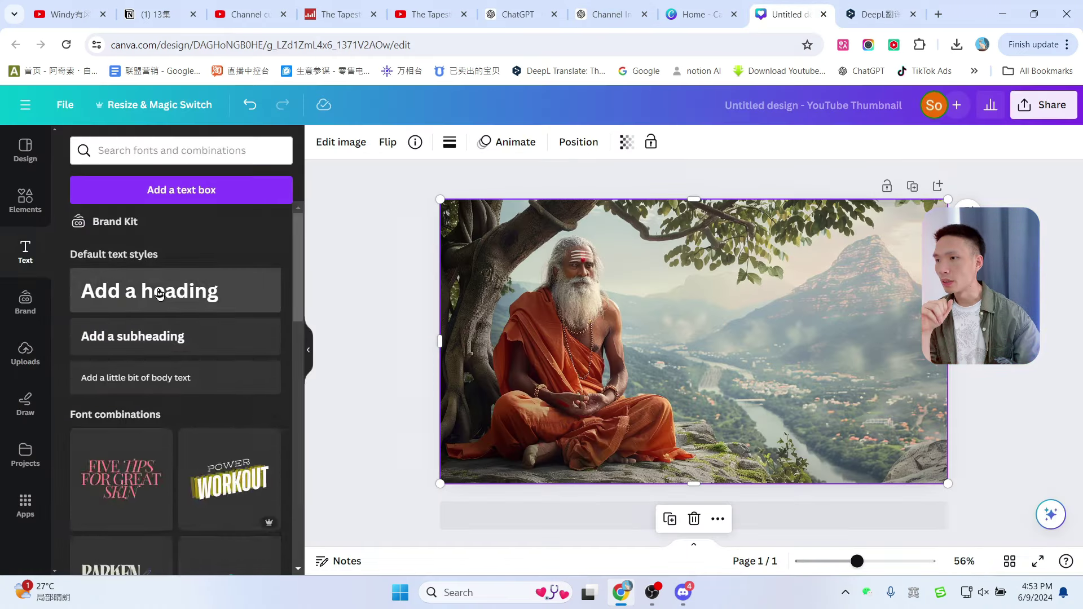
left_click(194, 290)
type("Unleash Your Inner Strength")
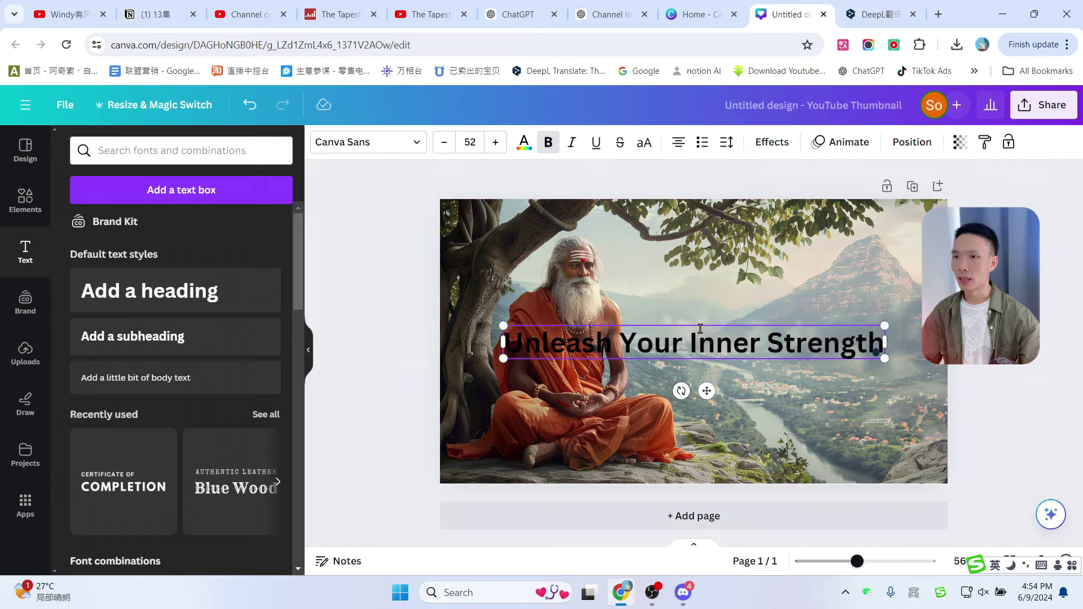
key("Escape")
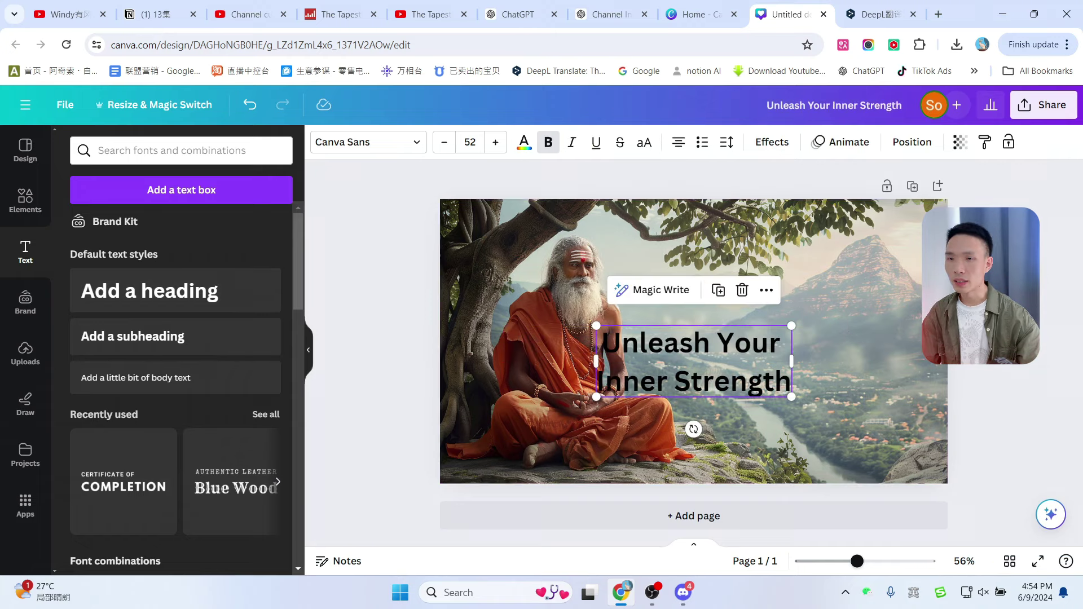
left_click_drag(652, 345, 741, 299)
- Compare with the reference YouTube channel's thumbnails, then enlarge the heading to about size 73.2 in the space beside the sage
left_click(429, 12)
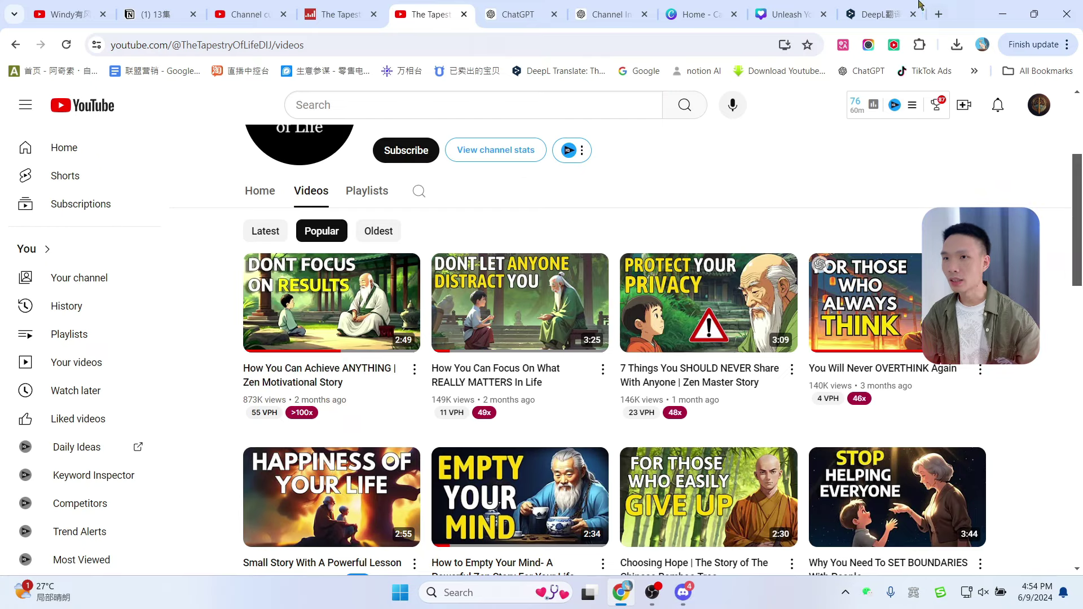
left_click(880, 14)
left_click(787, 15)
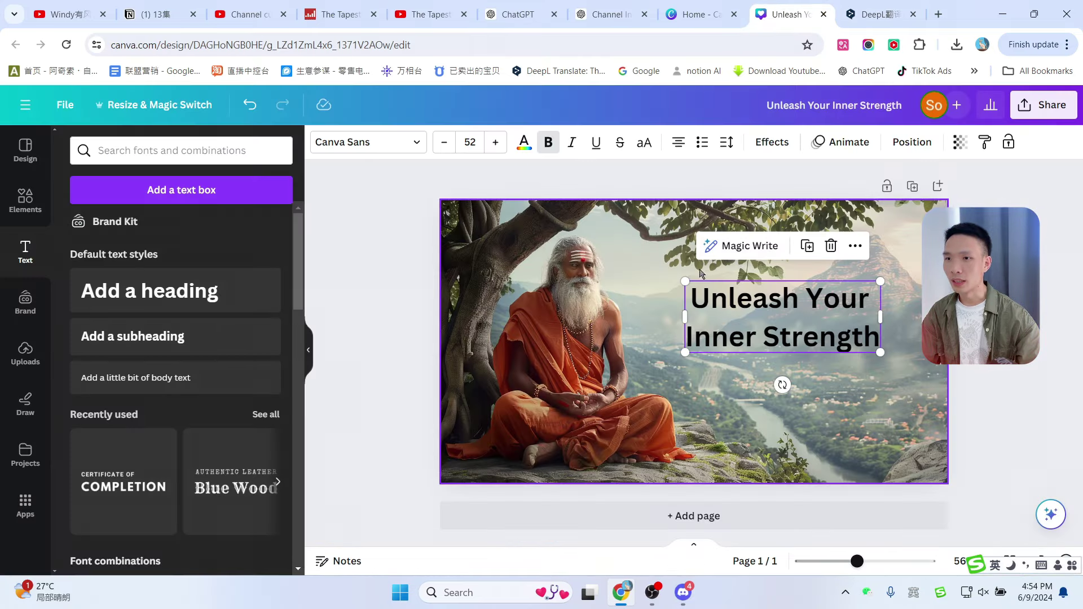
left_click_drag(685, 281, 624, 255)
left_click_drag(802, 298, 843, 325)
- Set the heading's font to Eastman Grotesque and color the word "Unleash" white
left_click(416, 144)
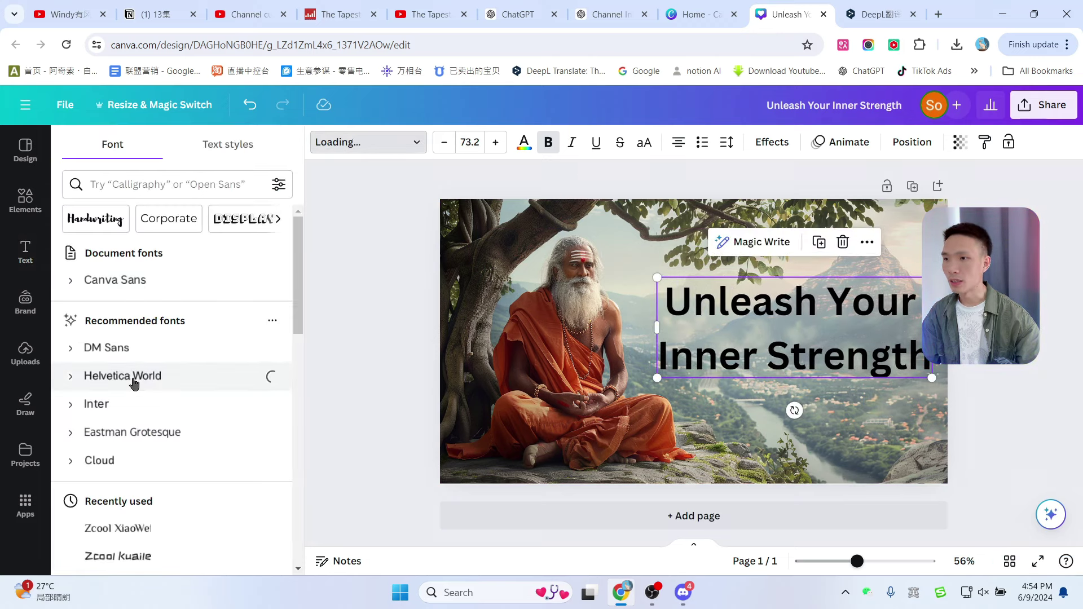
left_click(125, 432)
left_click_drag(916, 299, 816, 296)
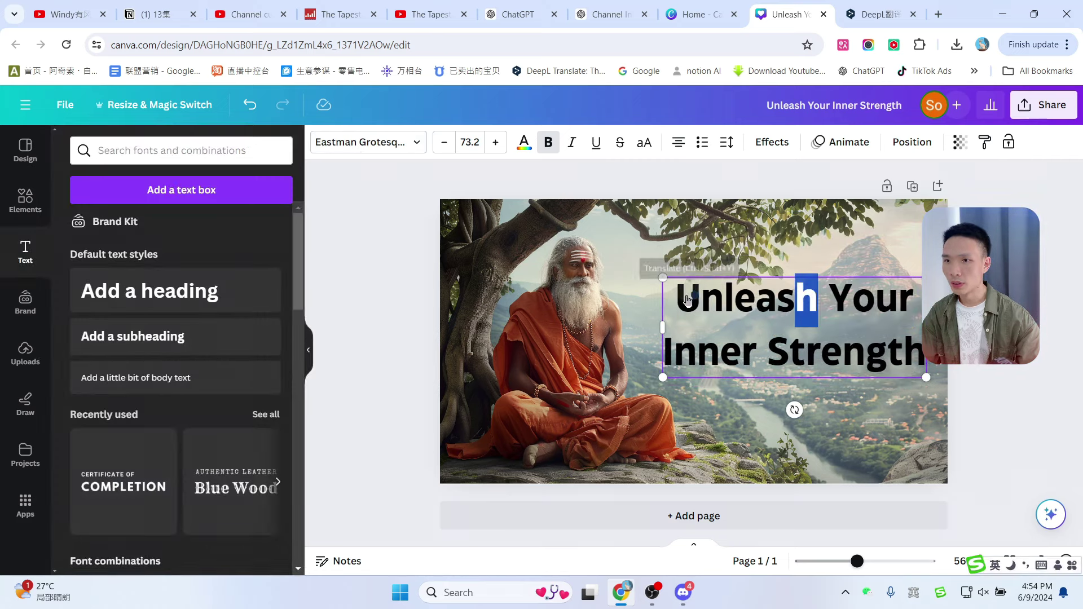
left_click(809, 287)
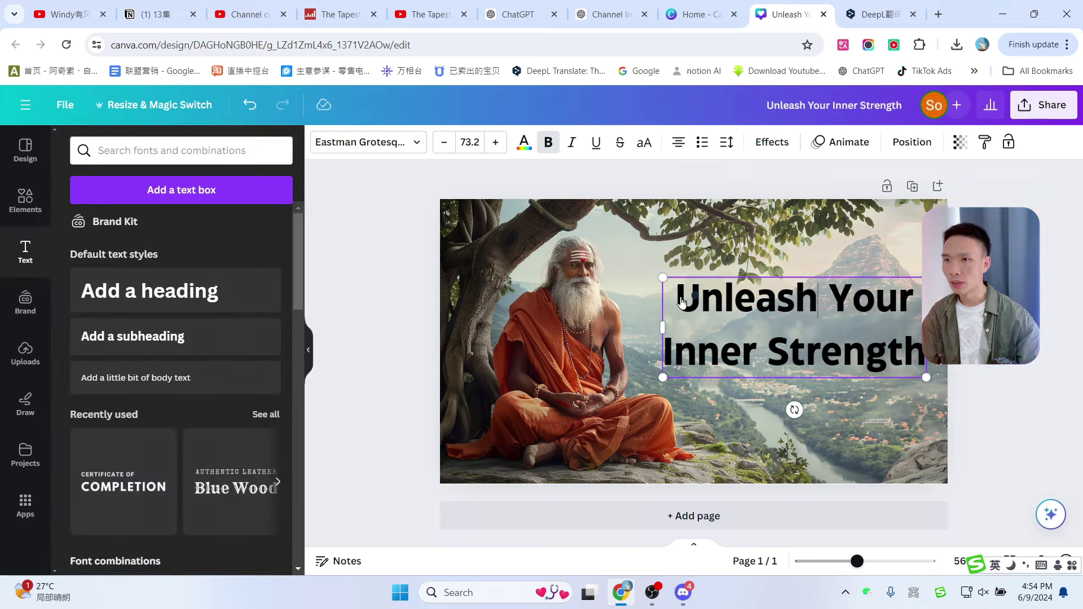
double_click(726, 300)
left_click(523, 148)
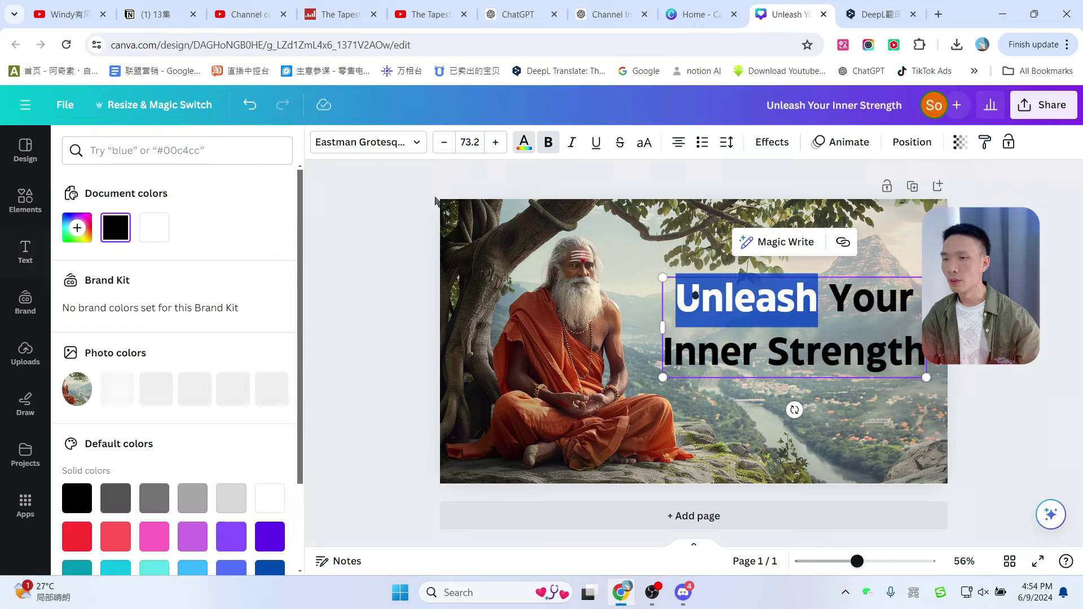
left_click(149, 228)
- Color the words "Your Inner Strength" yellow with the custom color #FFDF07
left_click_drag(830, 299, 917, 347)
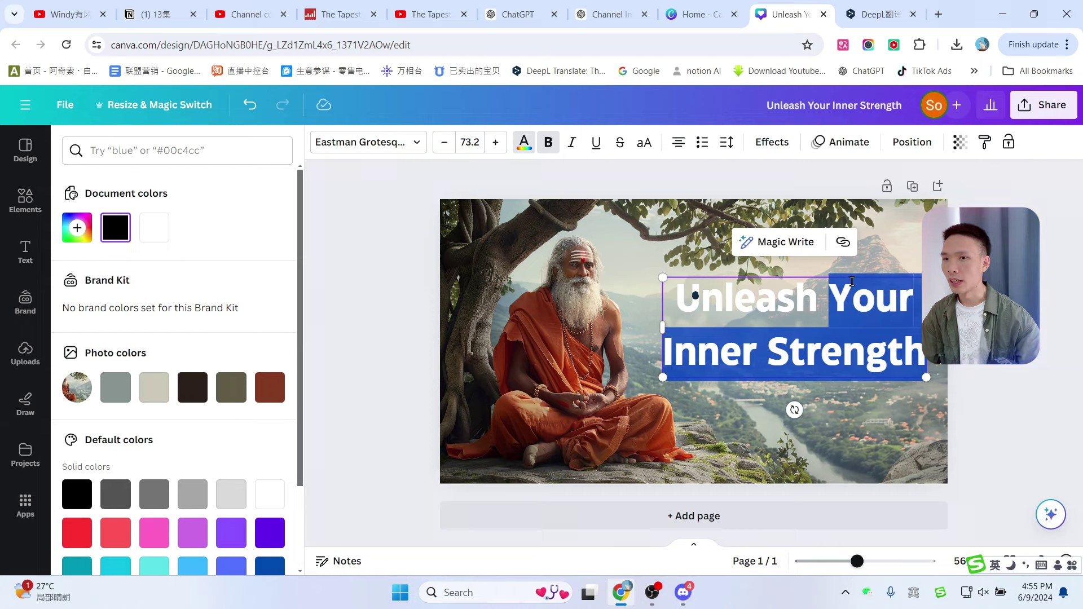
left_click(523, 142)
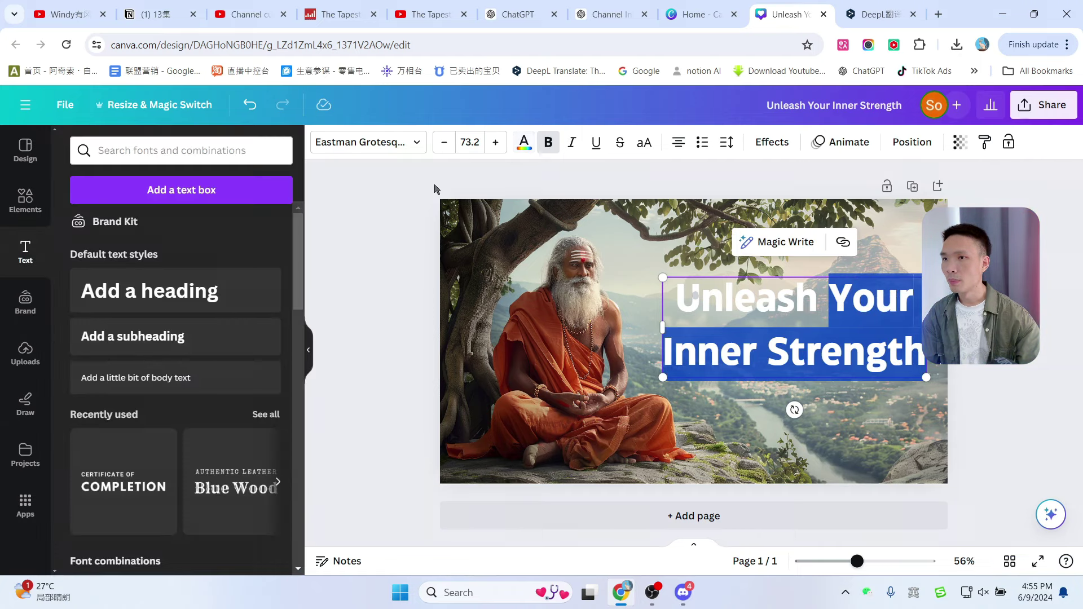
left_click(524, 146)
left_click(77, 228)
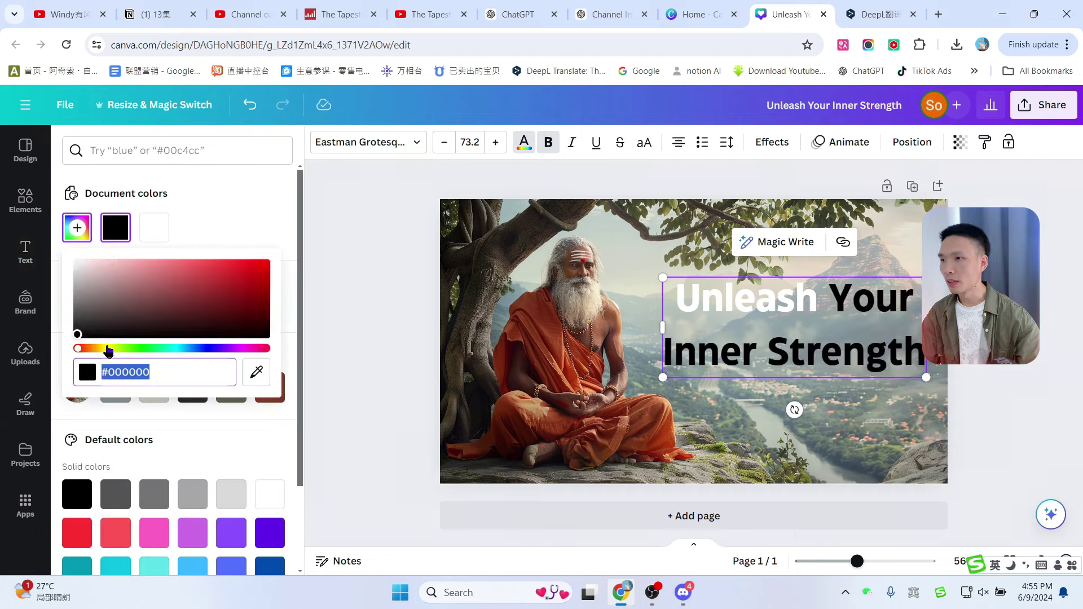
left_click_drag(109, 350, 106, 351)
mouse_move(265, 265)
left_mouse_down()
mouse_move(344, 278)
mouse_move(283, 229)
mouse_move(264, 262)
left_mouse_up()
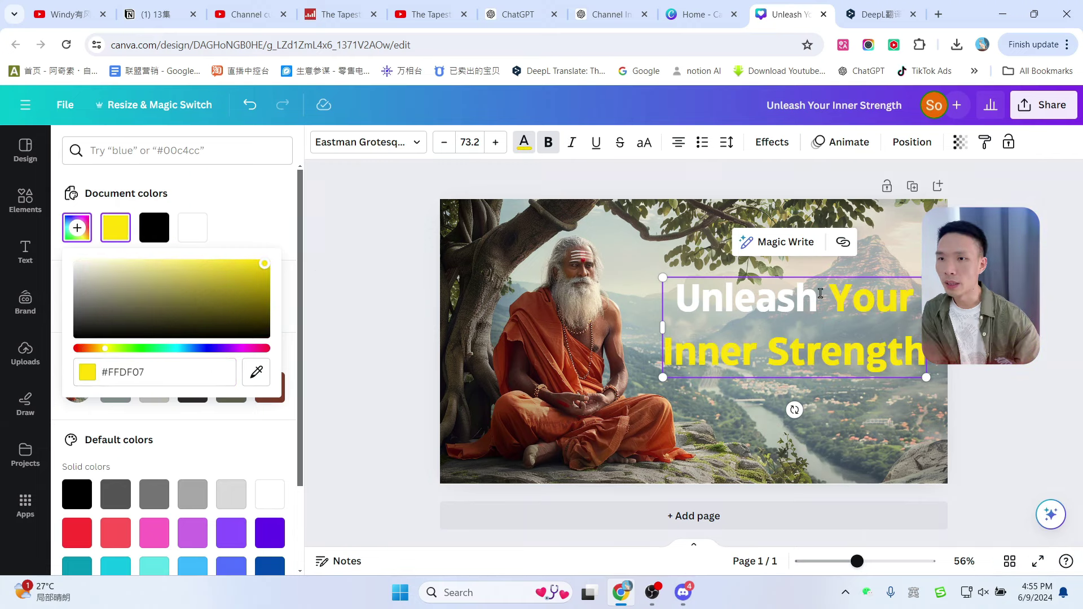
- Convert the heading to uppercase, shifting it slightly up, and give it a black Outline effect
left_click(645, 145)
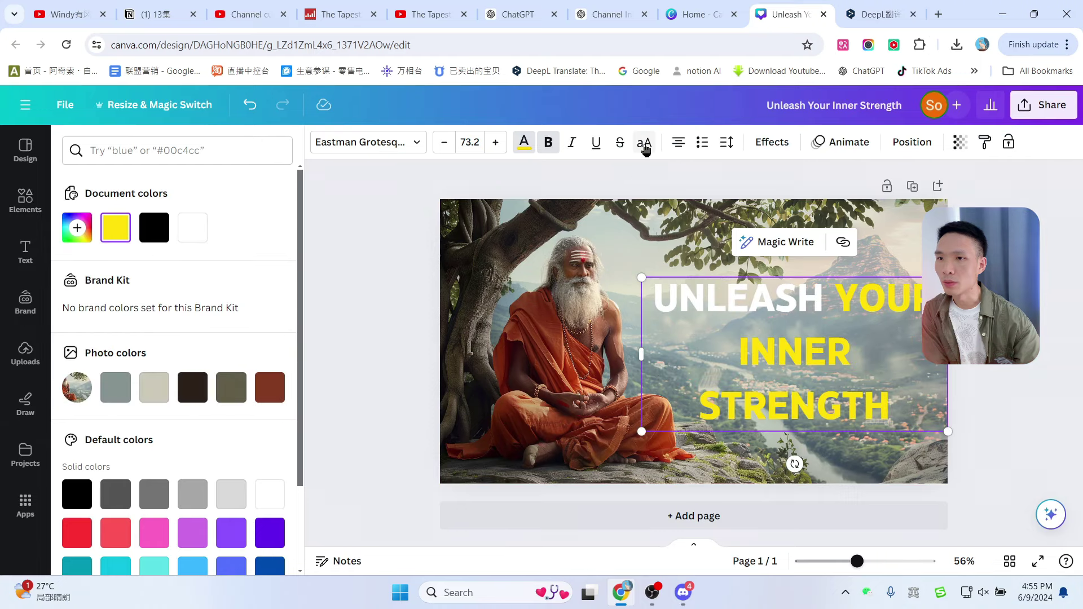
left_click_drag(888, 298, 887, 277)
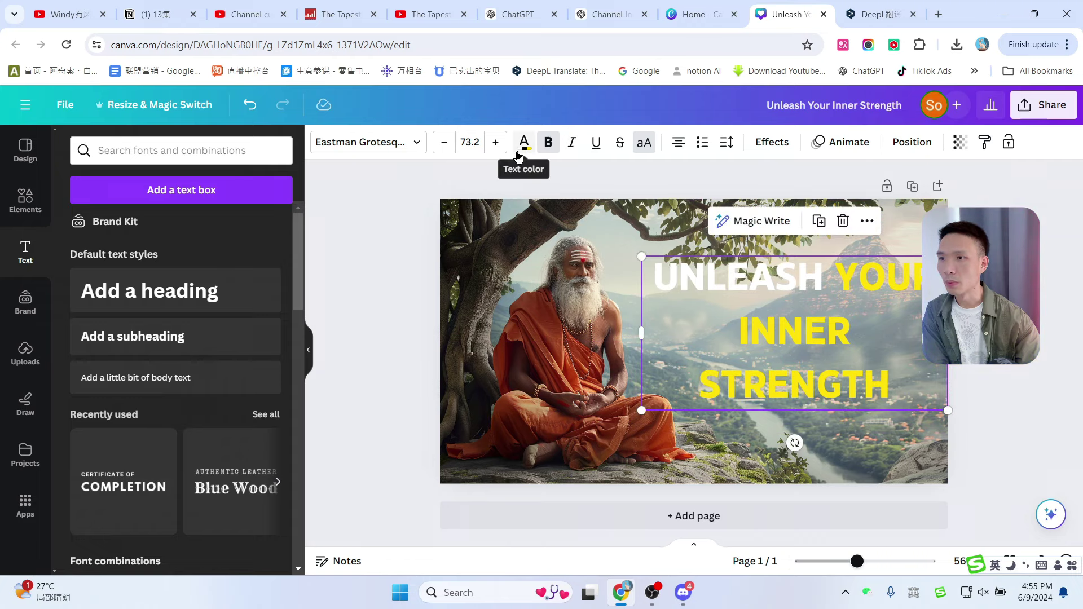
left_click(772, 142)
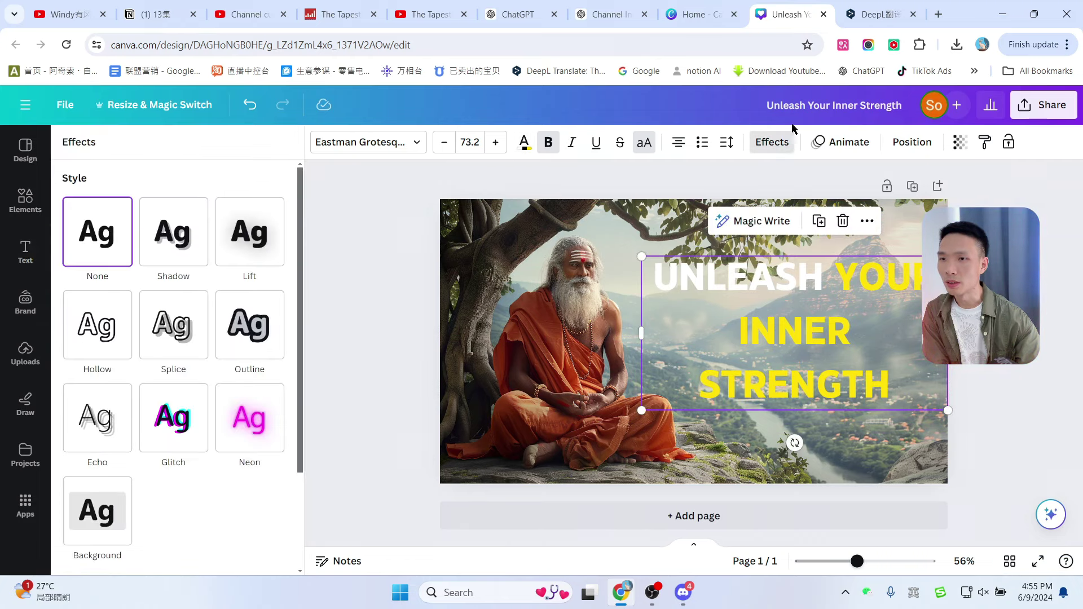
left_click(177, 248)
left_click(249, 550)
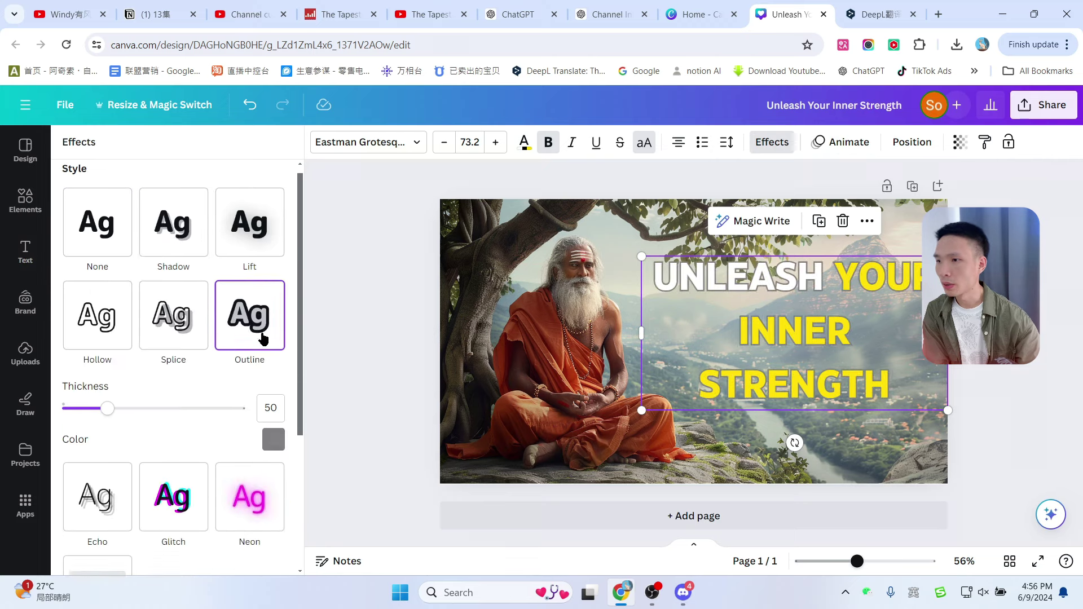
scroll(249, 339, "down", 1)
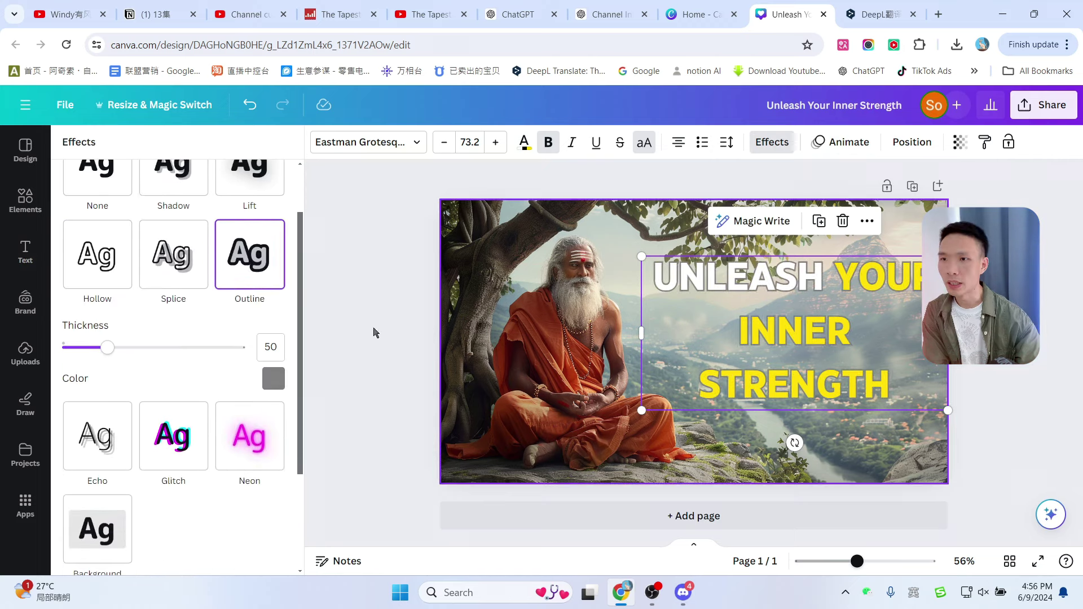
left_click(274, 379)
left_click(111, 225)
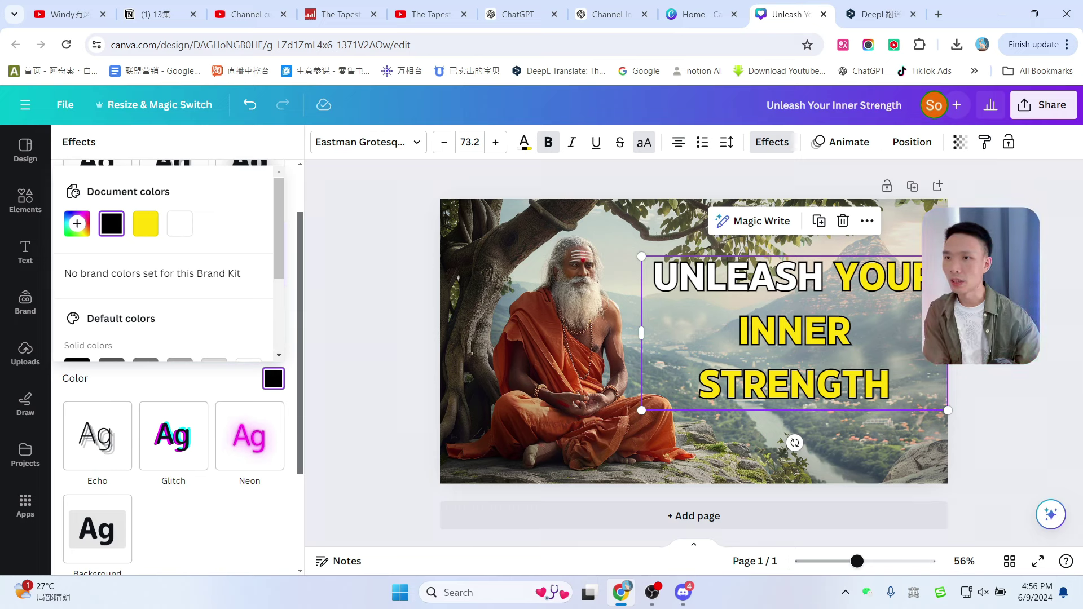
left_click(772, 142)
- Set the heading's letter spacing to 6 and its line spacing to 1.03
left_click(725, 144)
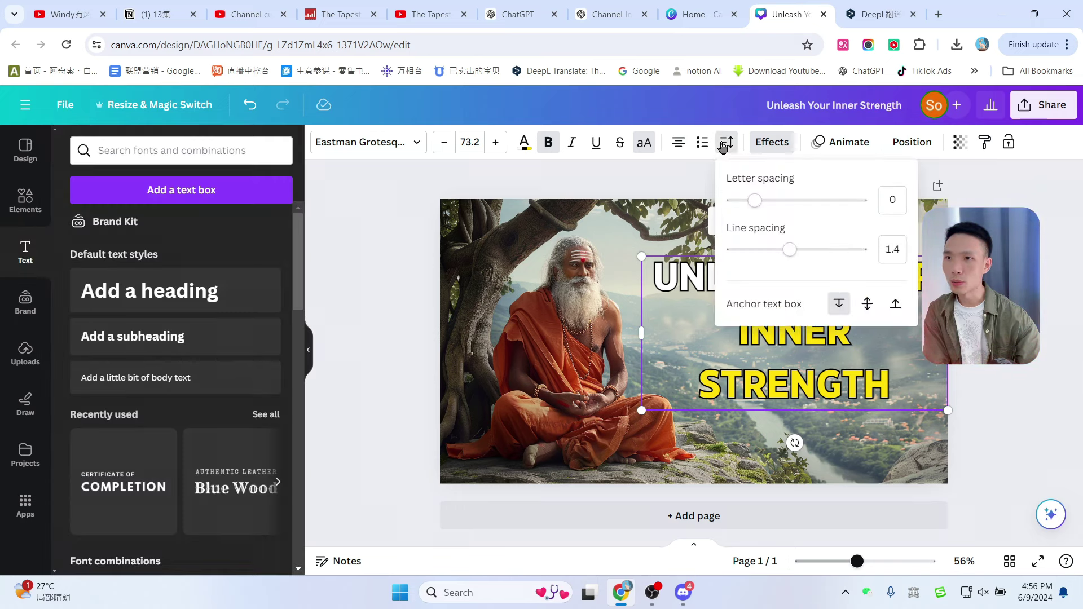
left_click_drag(796, 257, 771, 254)
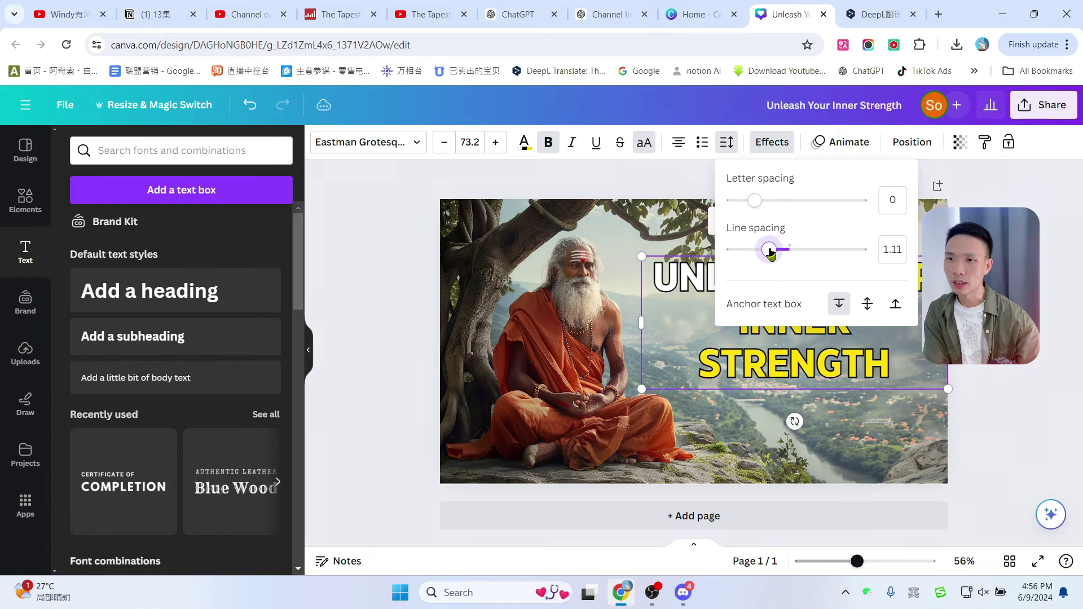
mouse_move(757, 209)
left_mouse_down()
mouse_move(777, 202)
mouse_move(721, 216)
mouse_move(755, 201)
left_mouse_up()
left_click_drag(769, 250, 765, 253)
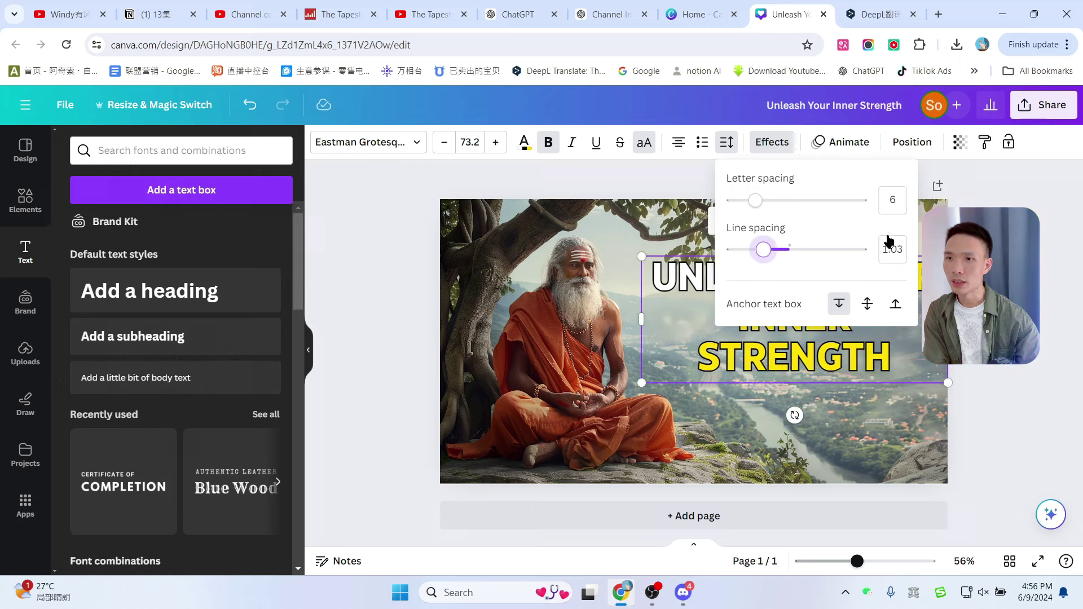
- Move the heading slightly down and to the left on the thumbnail
left_click(817, 329)
left_click_drag(817, 328, 808, 350)
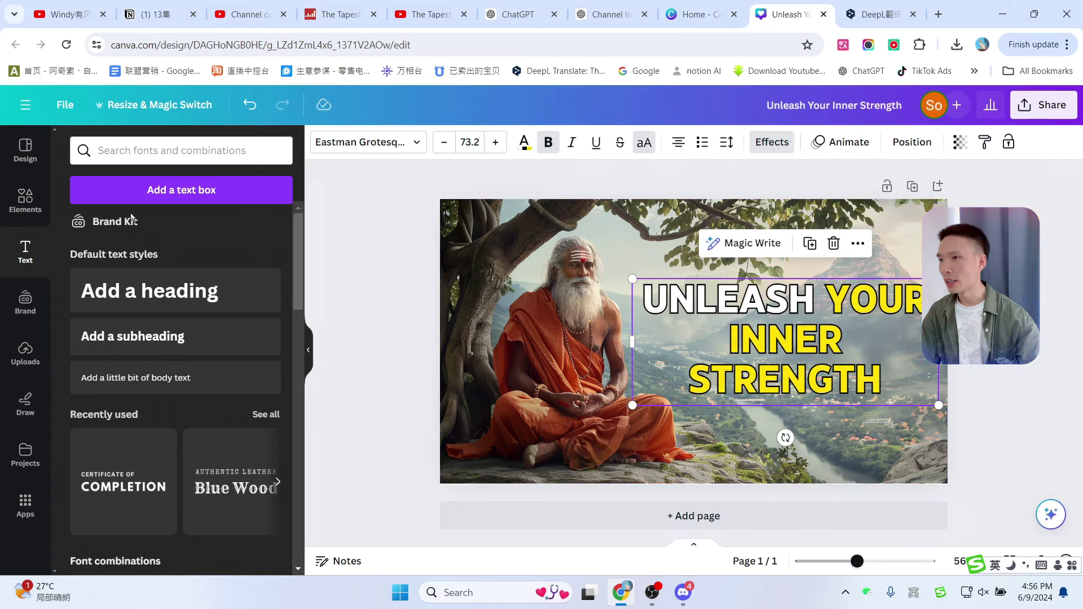
- Search the elements for "black shadow" and add the first black gradient graphic to the thumbnail
left_click(20, 202)
left_click(101, 150)
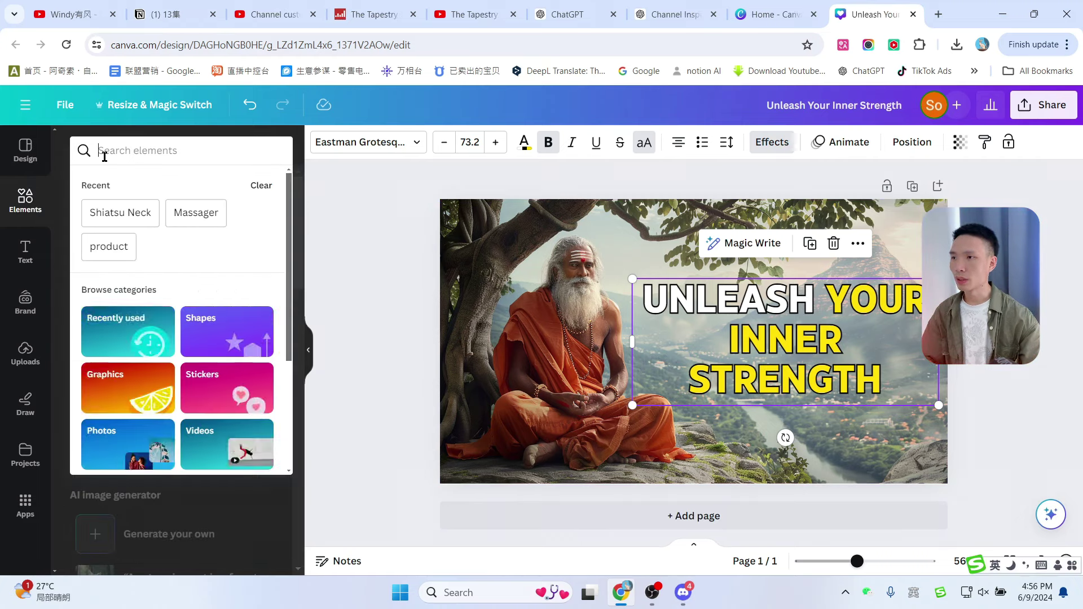
type("black shadow")
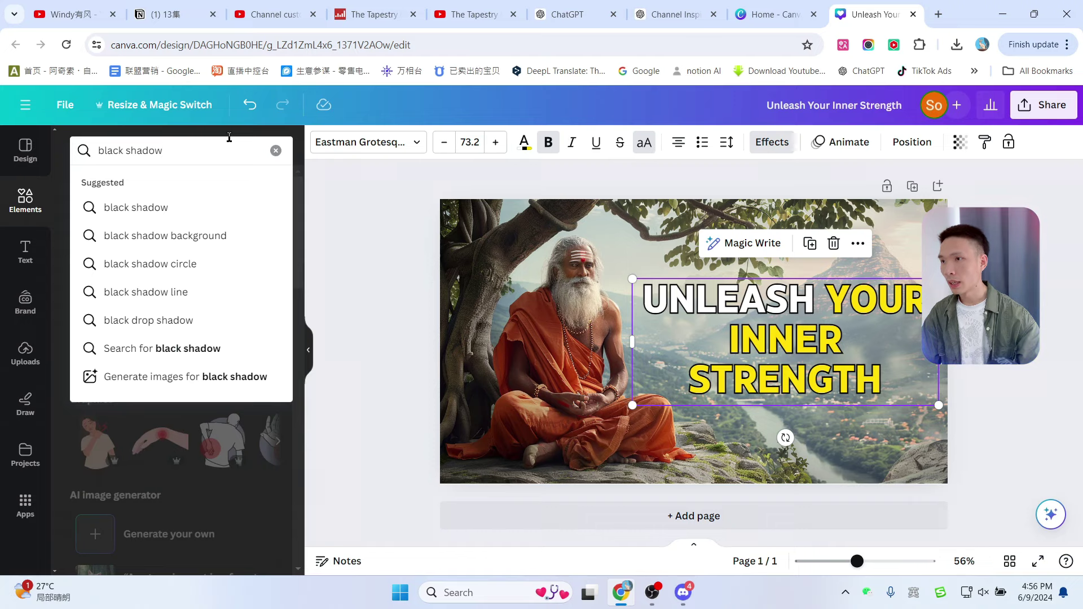
key("Return")
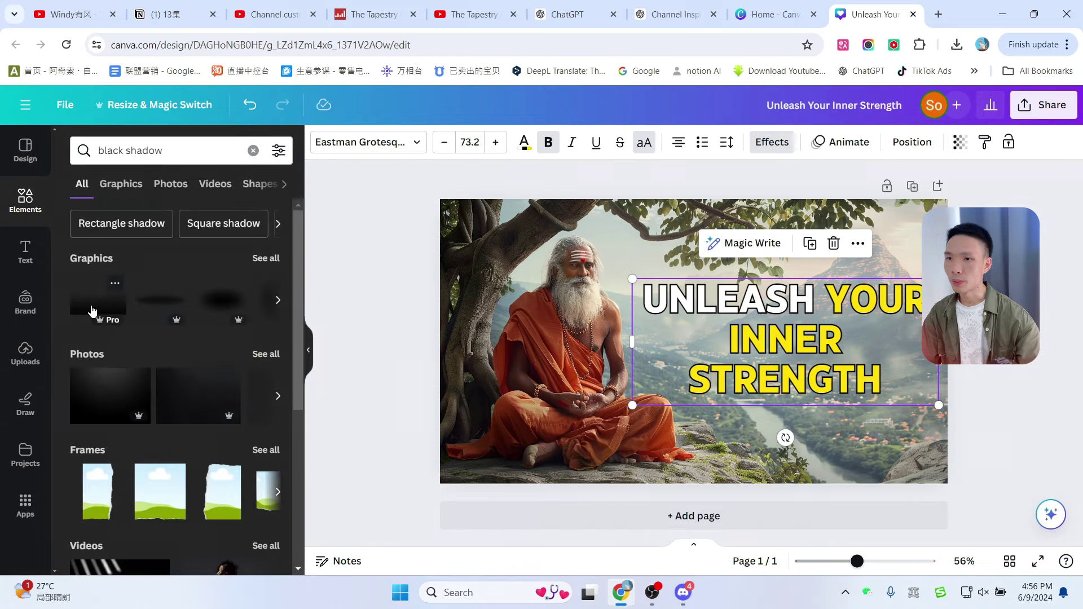
left_click(93, 310)
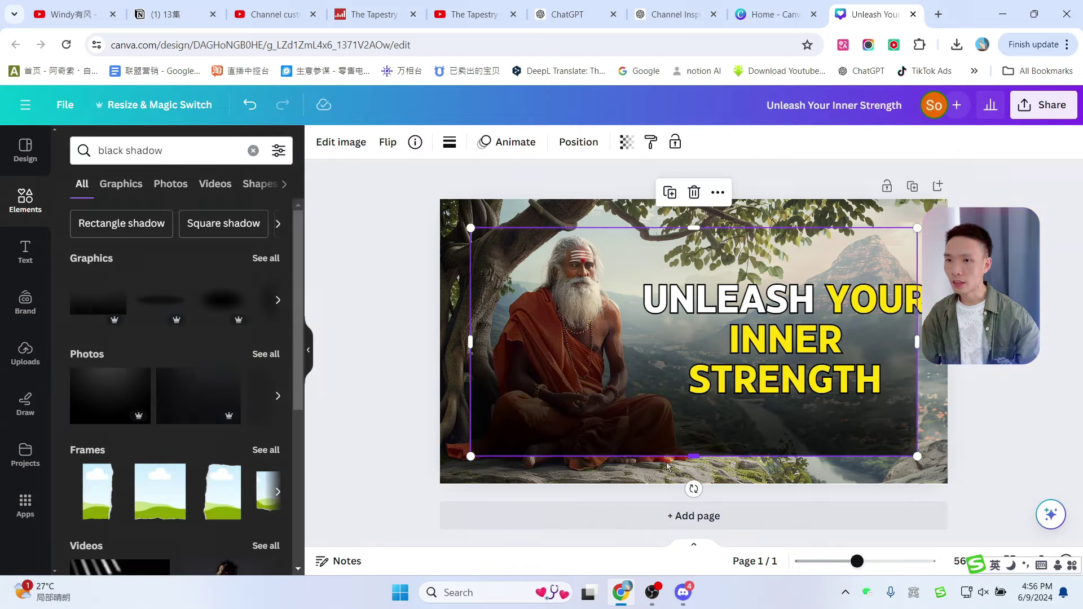
- Rotate the black gradient to vertical and fit it over the right part of the thumbnail, dark edge outward
left_click_drag(694, 489, 958, 358)
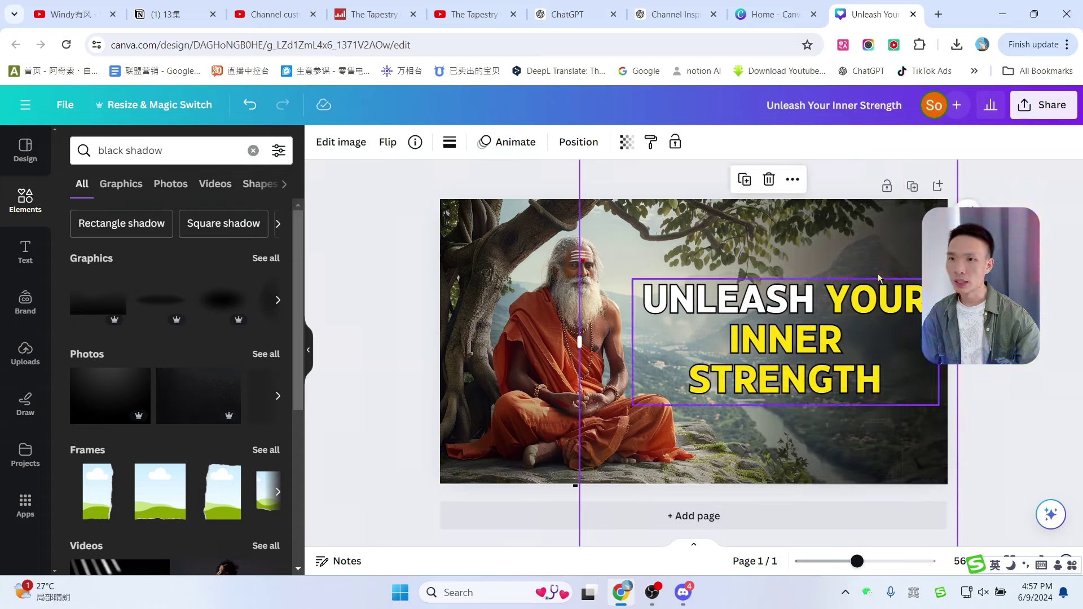
left_click_drag(875, 244, 867, 244)
left_click(968, 209)
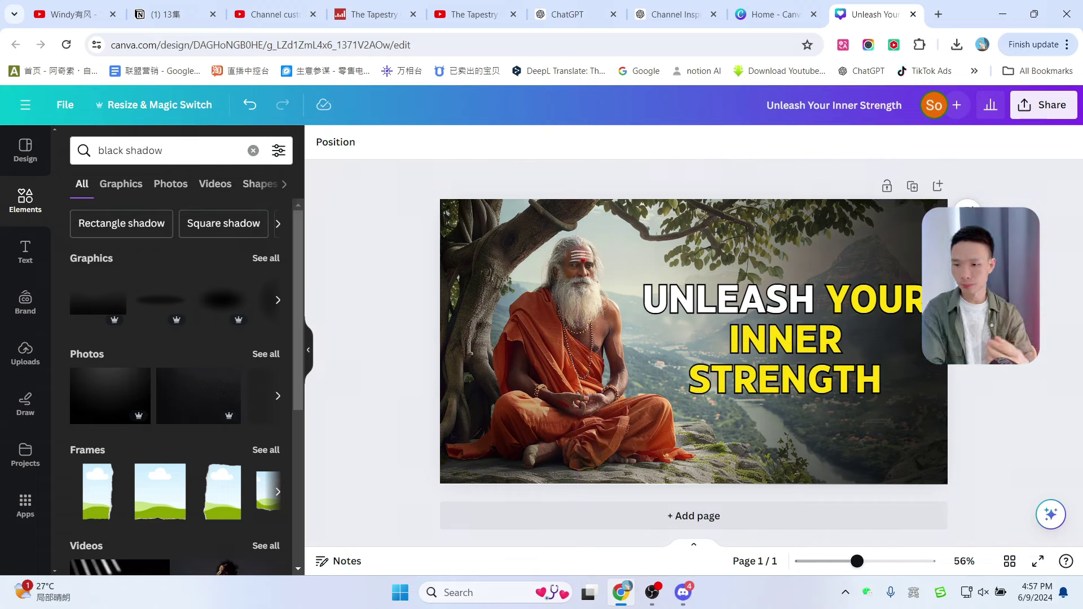
- Download the thumbnail as a PNG at 1,280 × 720 px
left_click(1046, 109)
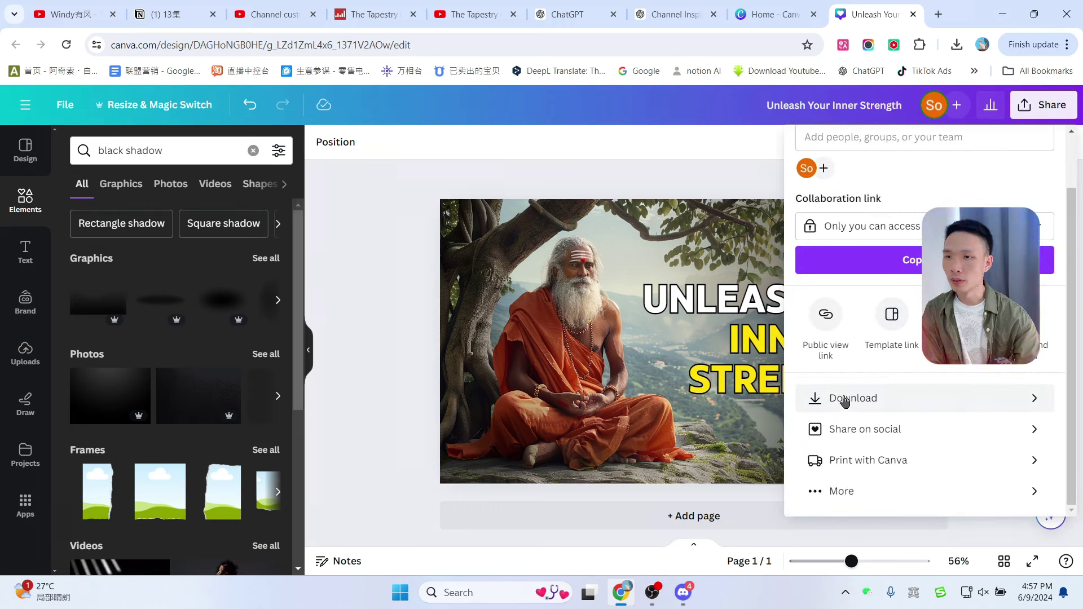
left_click(845, 400)
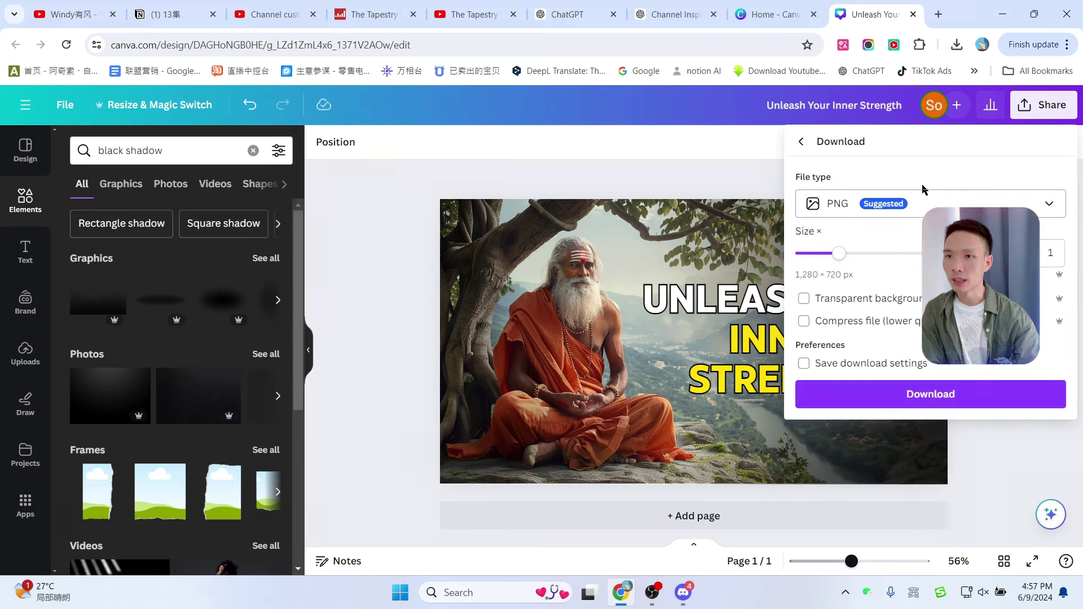
left_click(931, 394)
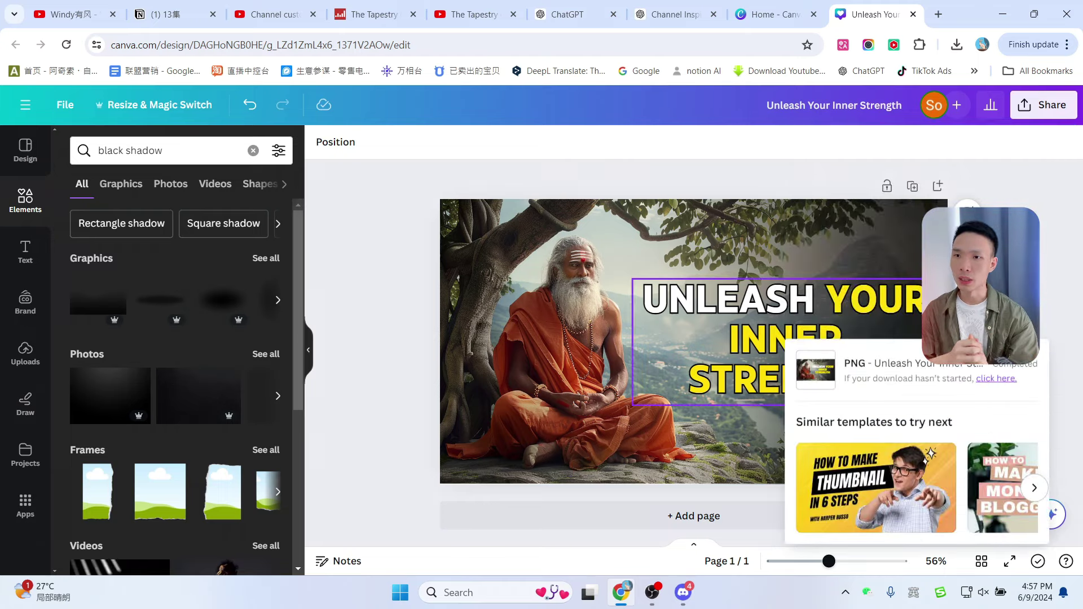
- Switch to the ChatGPT story chat and send the prompt "请根据我的内容，帮我生成封面图比例16：9，视频标题、描述及标签"
key("ctrl+shift+Tab")
key("ctrl+shift+Tab")
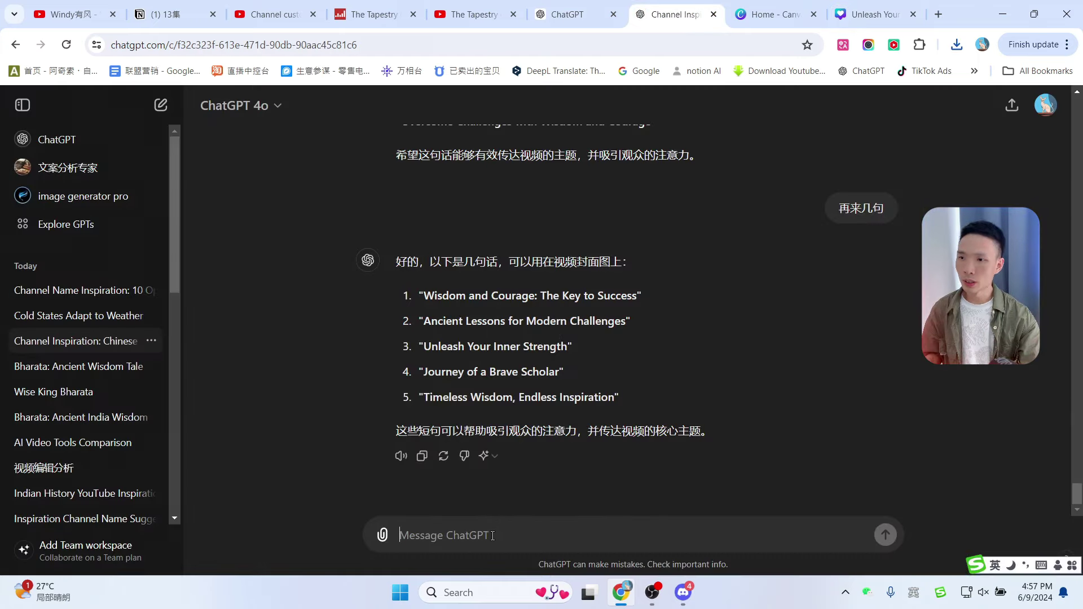
type("请根据我的内容，帮我生成封面图比例16：9，视频标题、描述及标签")
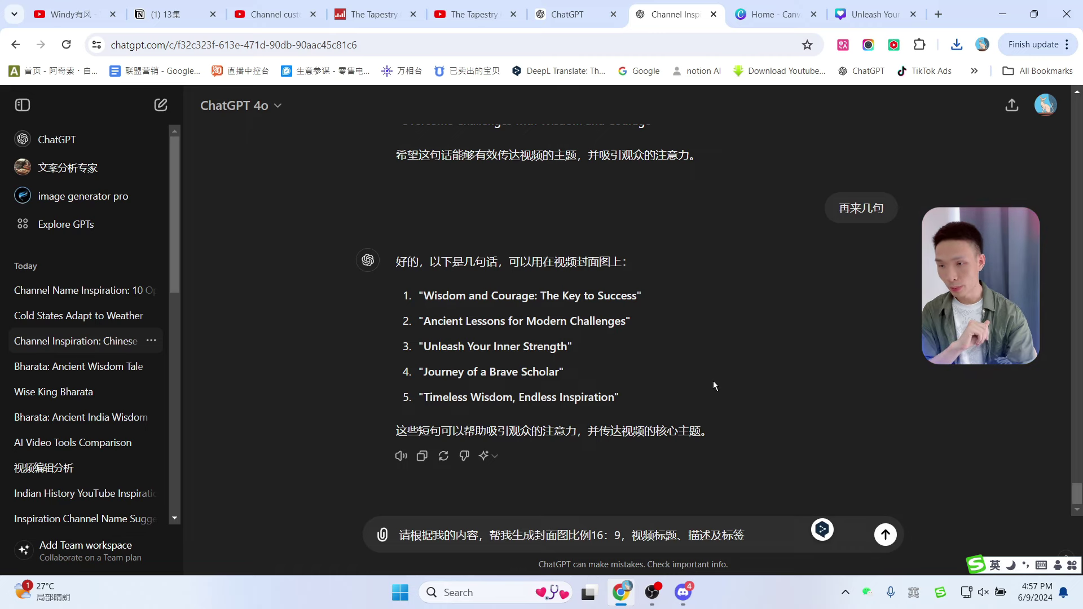
key("Return")
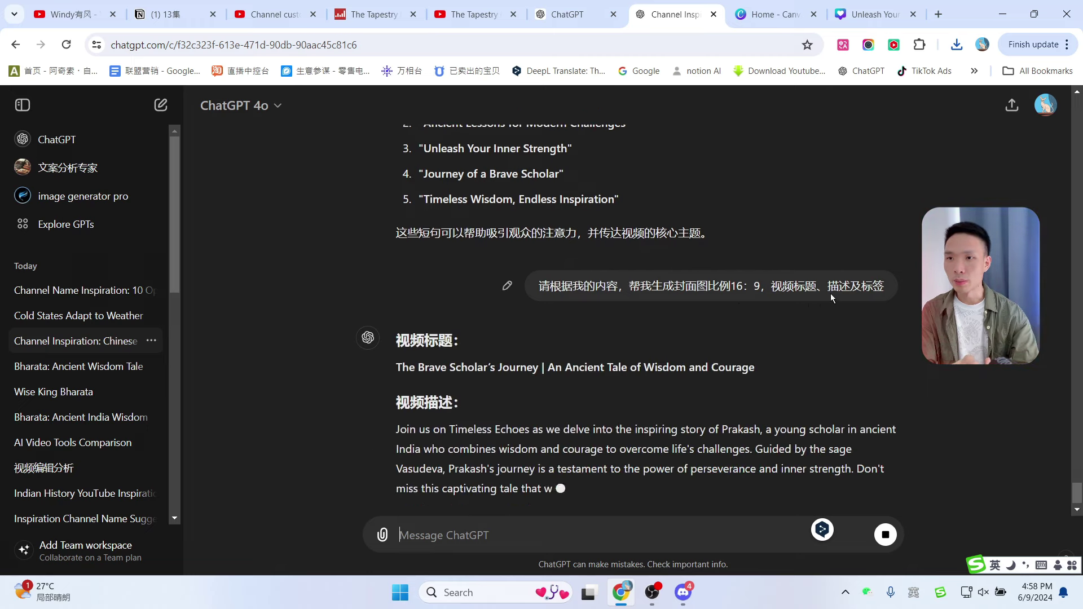
- Review the cover image, video title, description and tags that ChatGPT generated
scroll(895, 311, "up", 10)
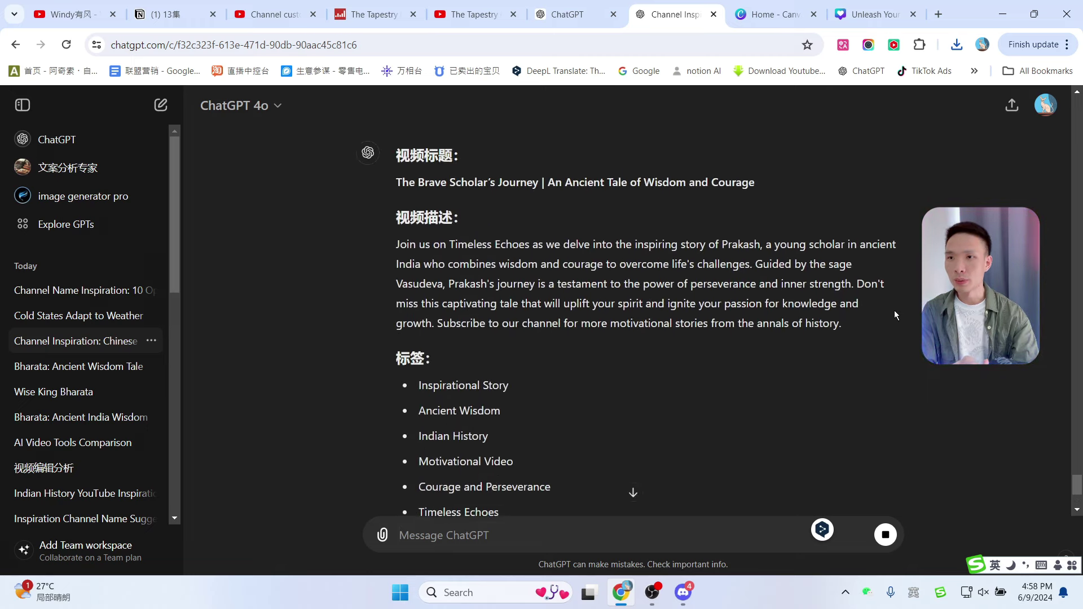
scroll(797, 360, "down", 5)
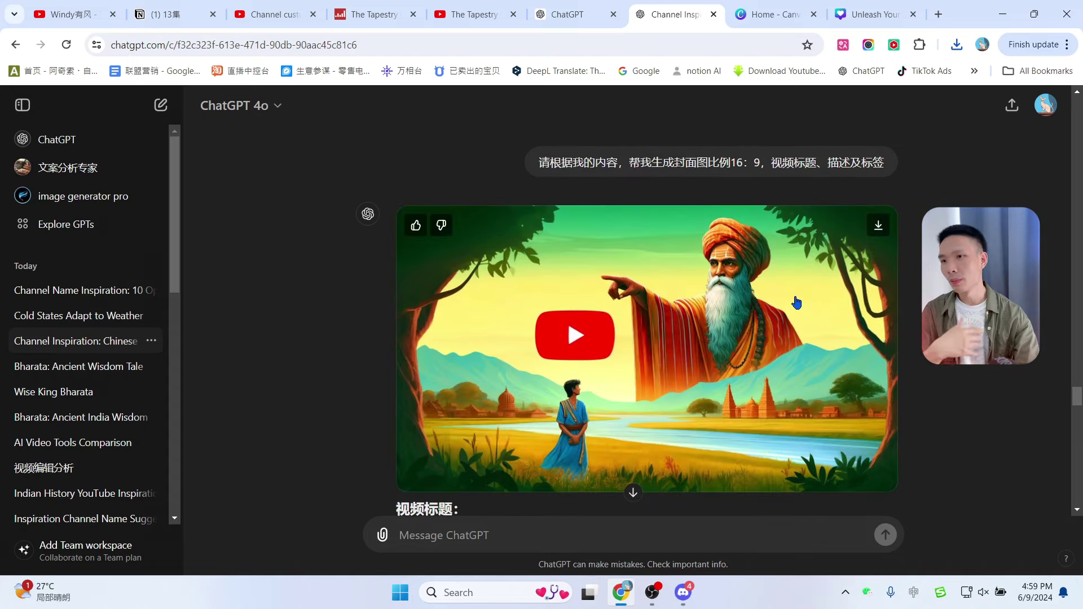
scroll(797, 303, "down", 4)
scroll(778, 299, "up", 4)
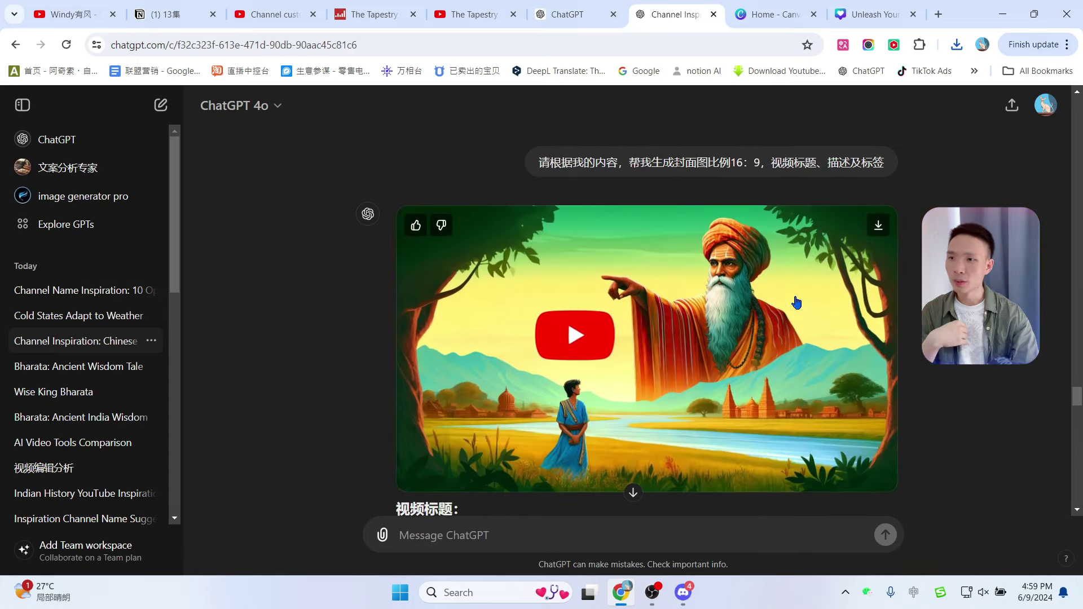
scroll(745, 294, "down", 4)
scroll(733, 290, "down", 2)
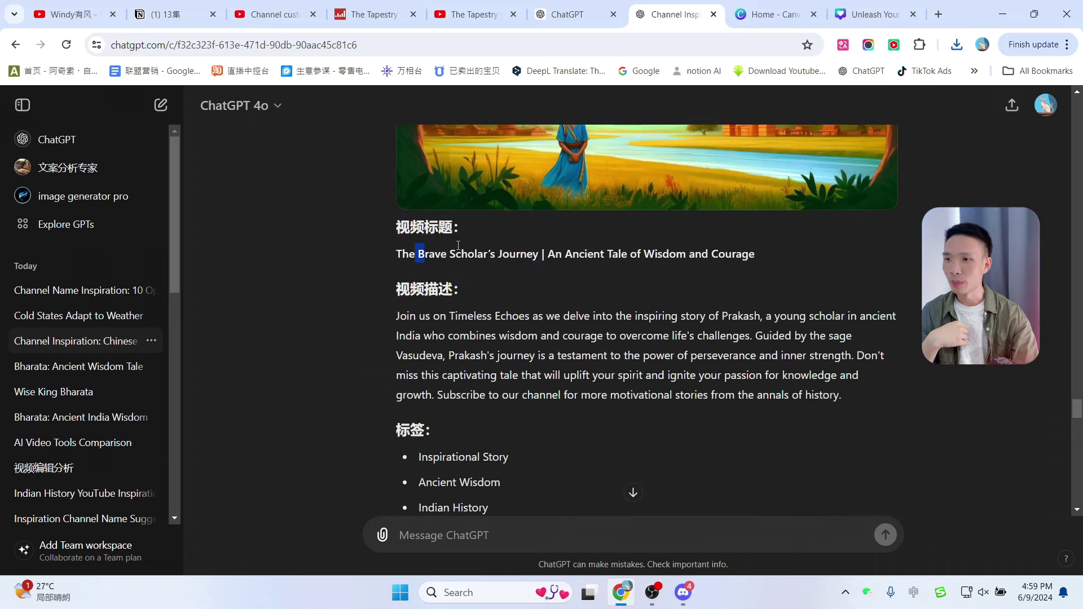
left_click_drag(458, 245, 572, 255)
left_click_drag(432, 356, 591, 356)
scroll(592, 361, "down", 5)
scroll(459, 303, "up", 3)
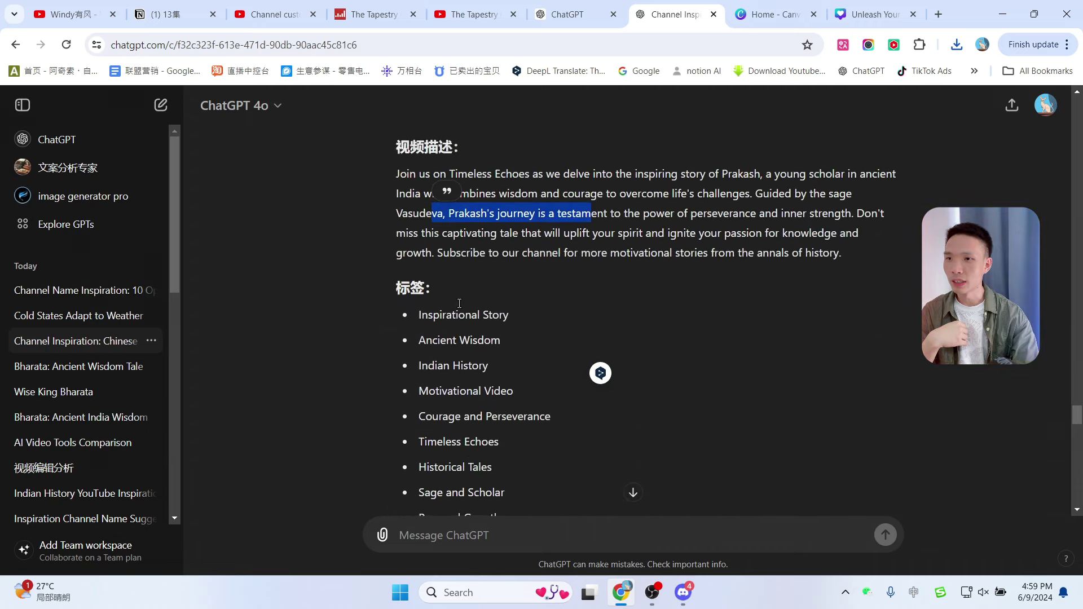
- Open the generated cover image in the enlarged view and close it again
scroll(460, 304, "up", 10)
left_click(764, 306)
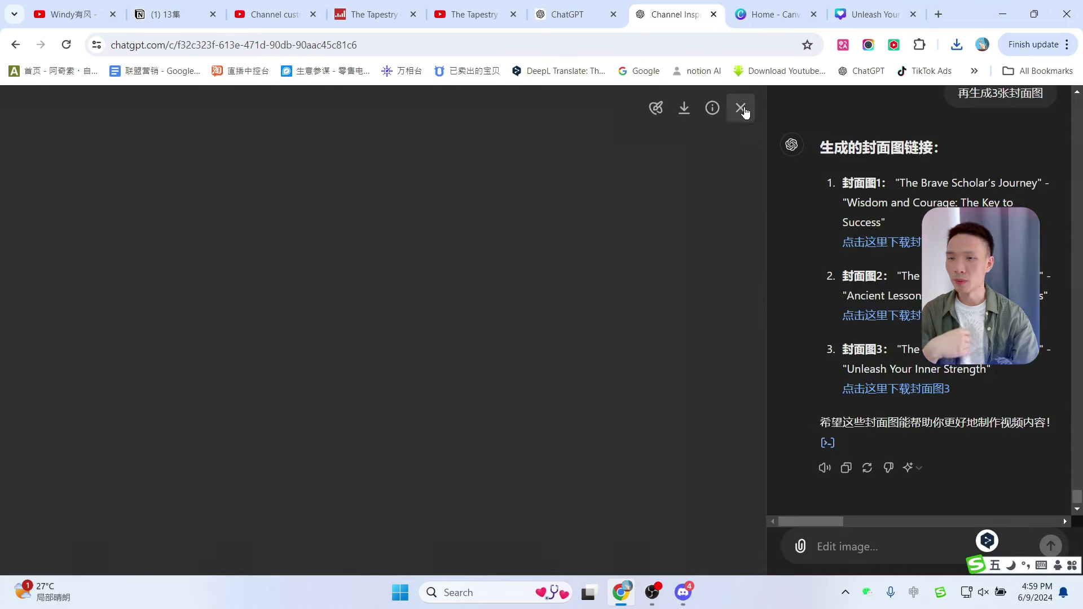
left_click(745, 111)
- Switch to YouTube Studio and upload the video file 0609.mp4
left_click(875, 14)
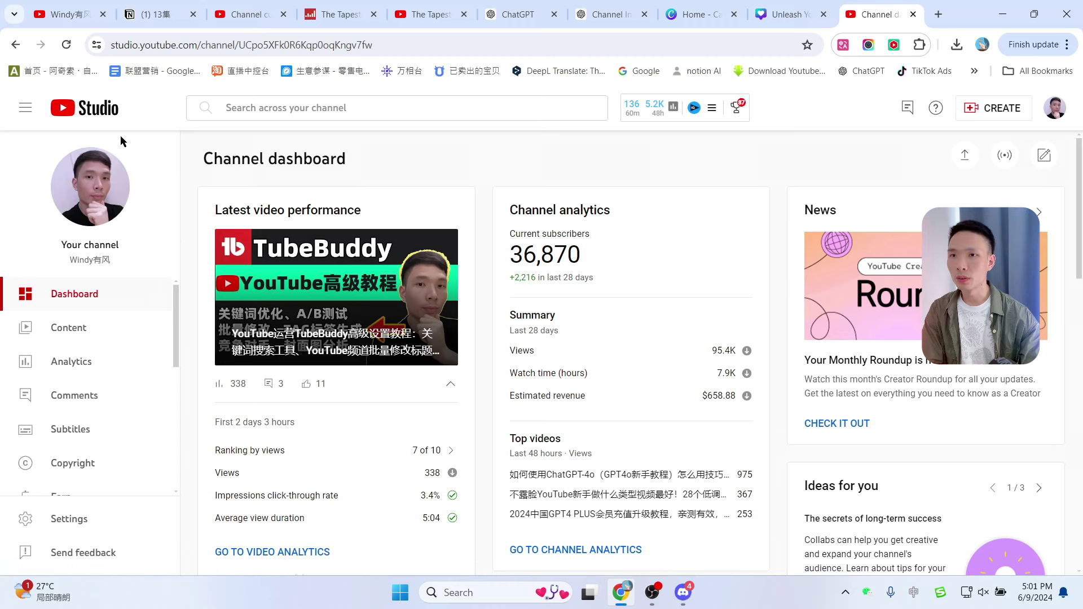
left_click(1003, 113)
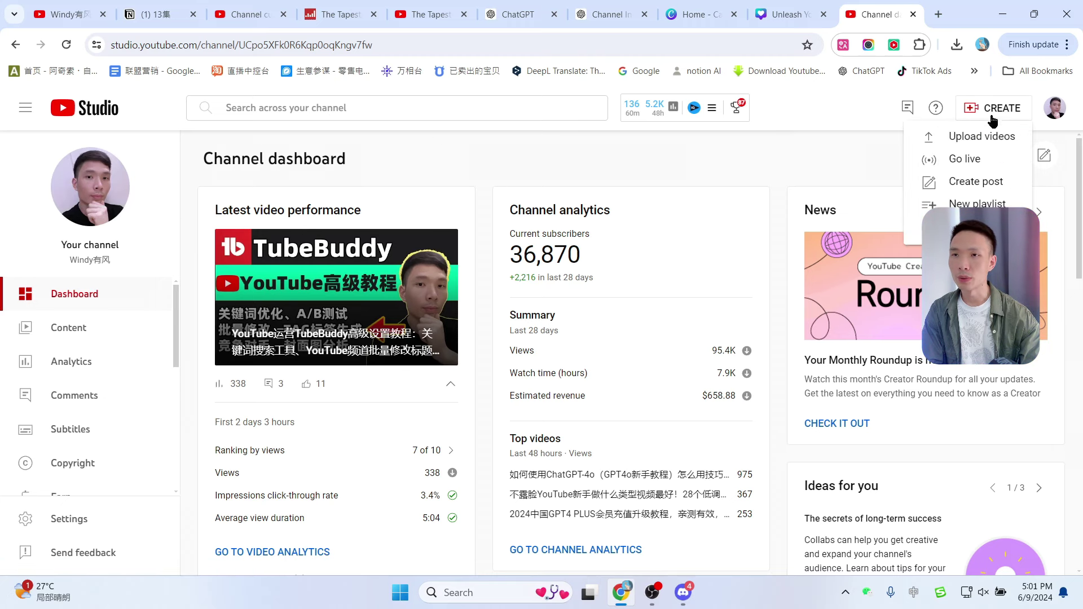
left_click(981, 143)
left_click(546, 407)
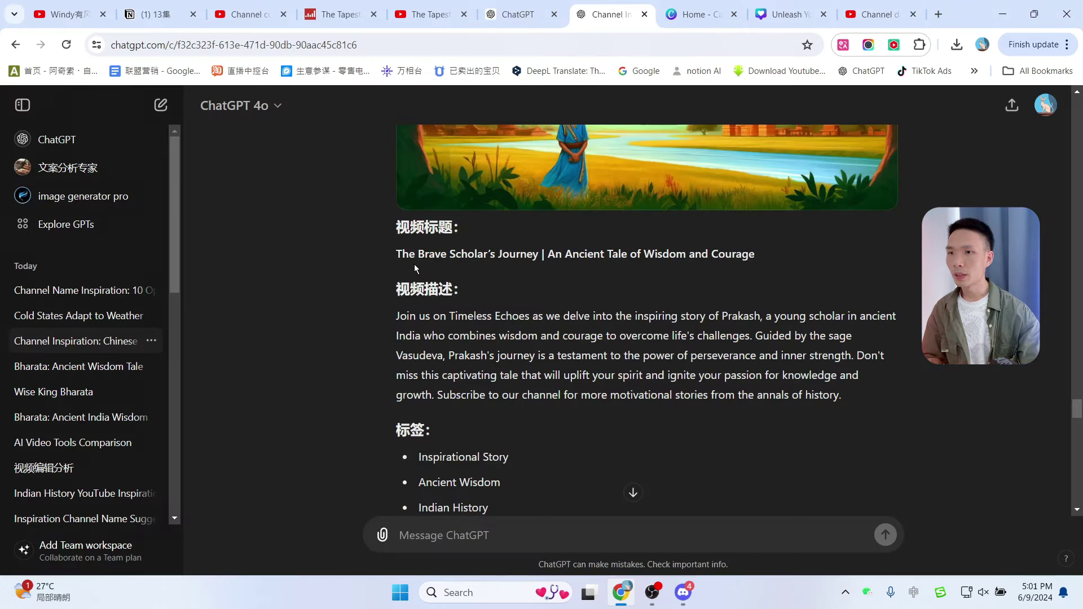
- Replace the video's title with ChatGPT's "The Brave Scholar's Journey | An Ancient Tale of Wisdom and Courage"
left_click_drag(397, 254, 787, 255)
left_click(883, 14)
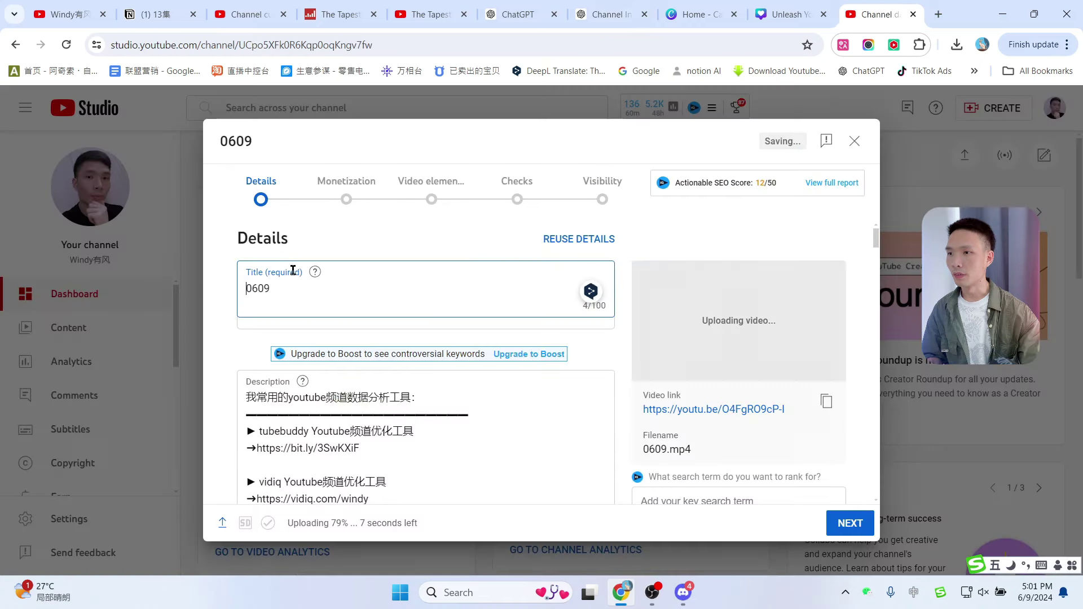
key("ctrl+a")
- Replace the video's default description with the "Join us on Timeless Echoes" paragraph copied from ChatGPT
left_click(609, 14)
left_click_drag(395, 316, 843, 396)
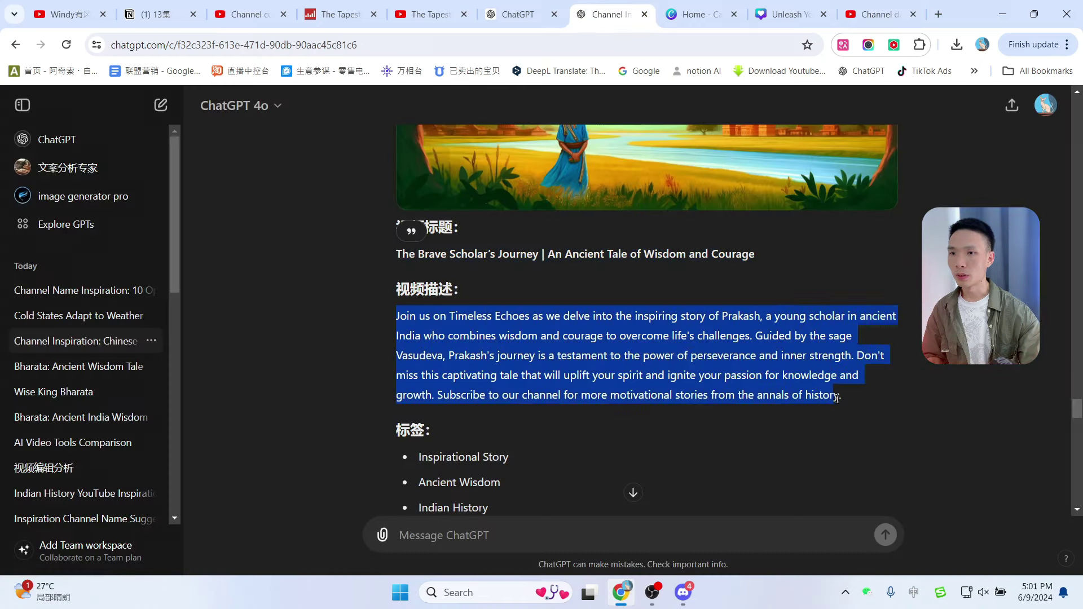
key("ctrl+c")
left_click(883, 14)
left_click(337, 420)
- Check the suggested tags in ChatGPT and upload the "Unleash Your Inner Strength" image as the video's thumbnail in YouTube Studio
left_click(609, 14)
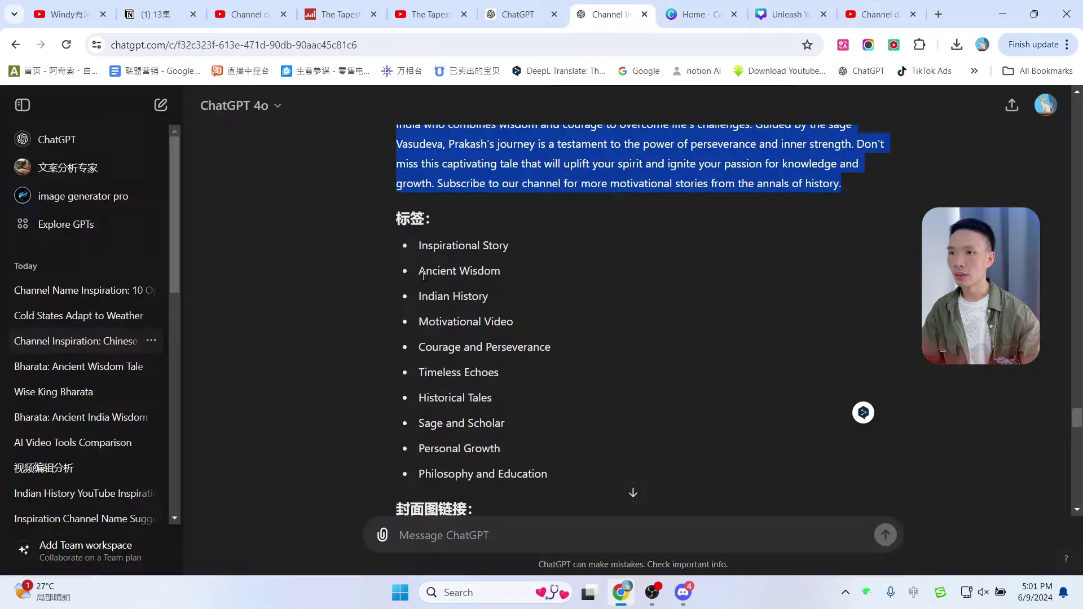
left_click(884, 14)
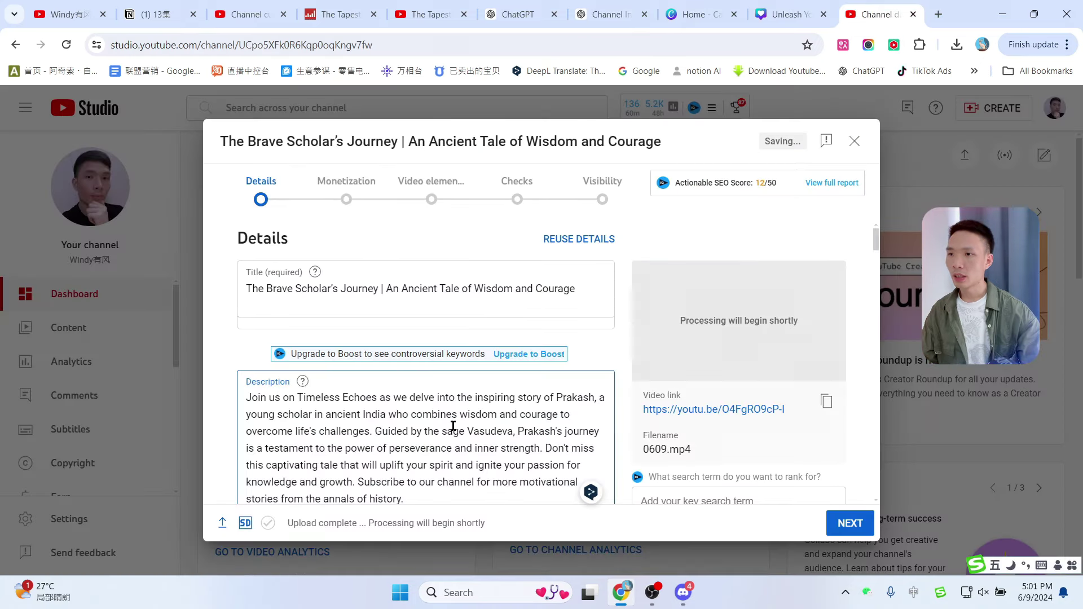
scroll(449, 410, "down", 4)
scroll(473, 368, "up", 3)
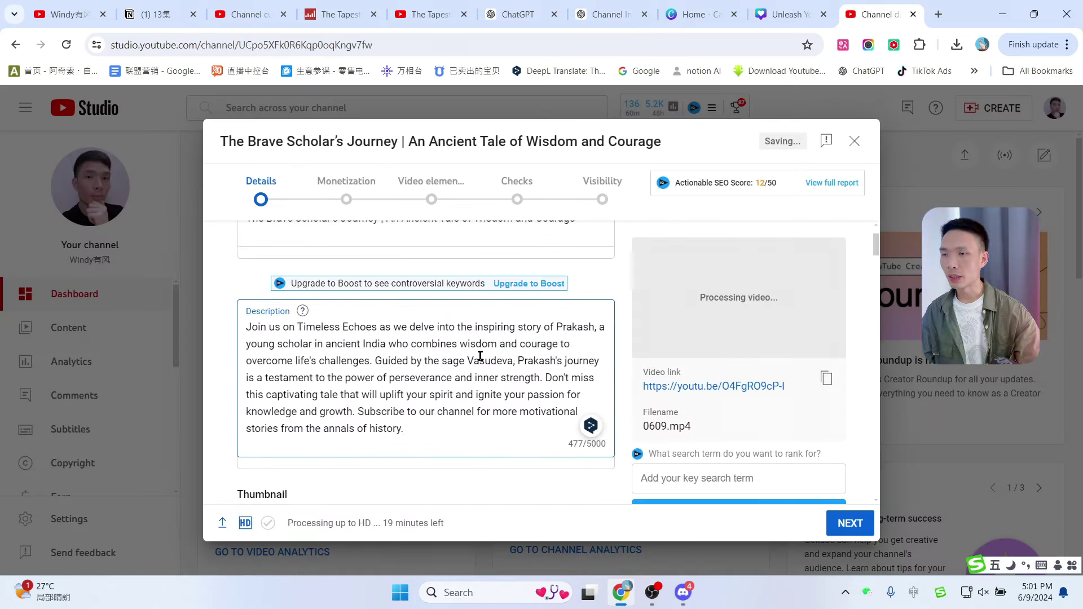
scroll(480, 357, "up", 1)
scroll(339, 339, "down", 5)
scroll(271, 299, "up", 1)
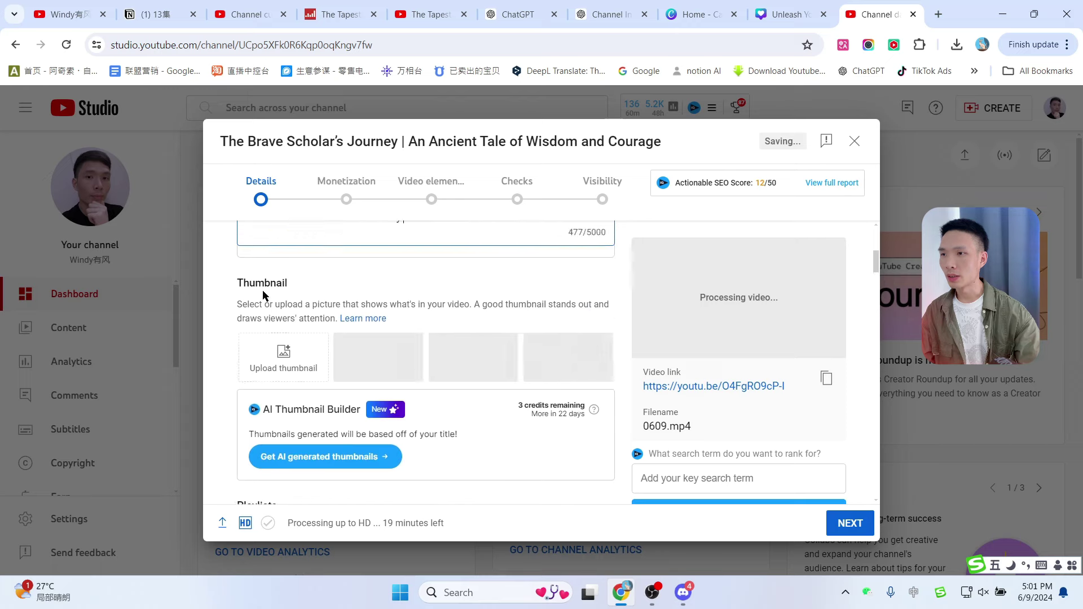
left_click(289, 367)
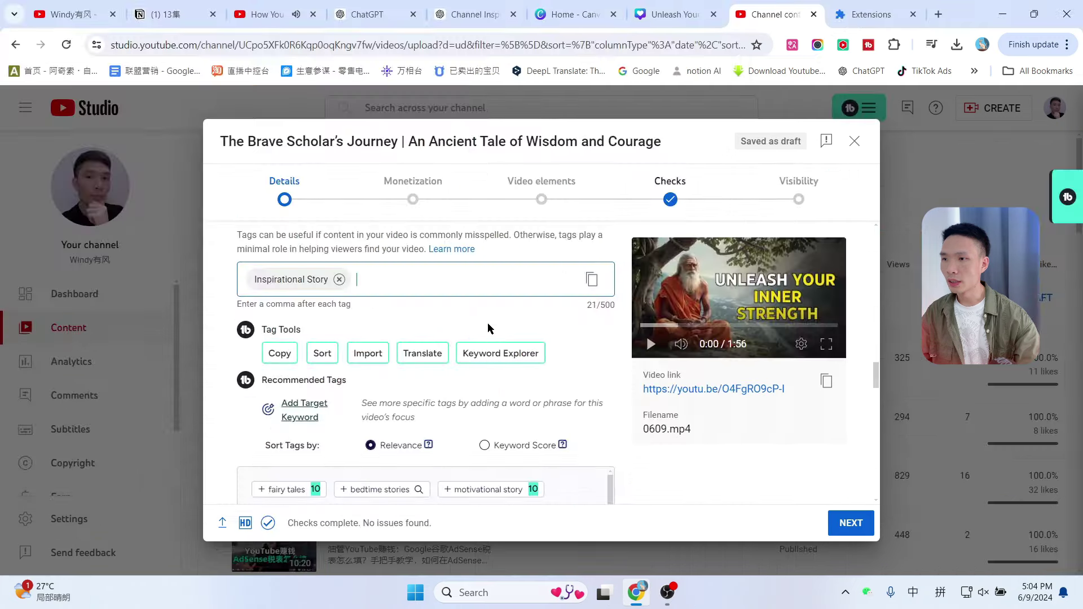
- Examine the video's tag field, TubeBuddy's tag tools and recommended tags, and the neighbouring upload settings
scroll(488, 323, "down", 4)
scroll(401, 325, "up", 1)
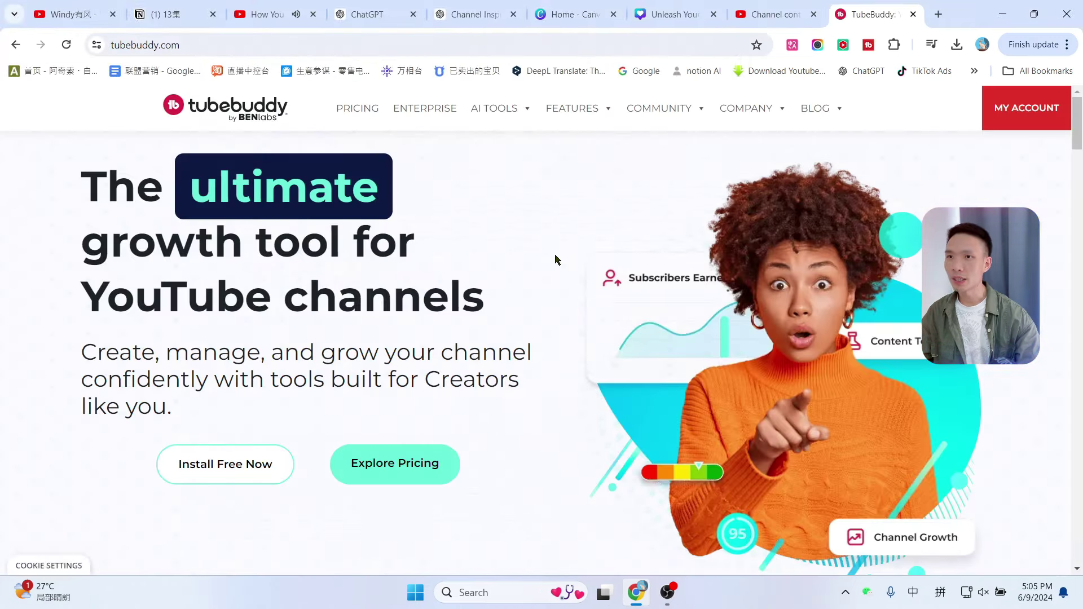
left_click(776, 15)
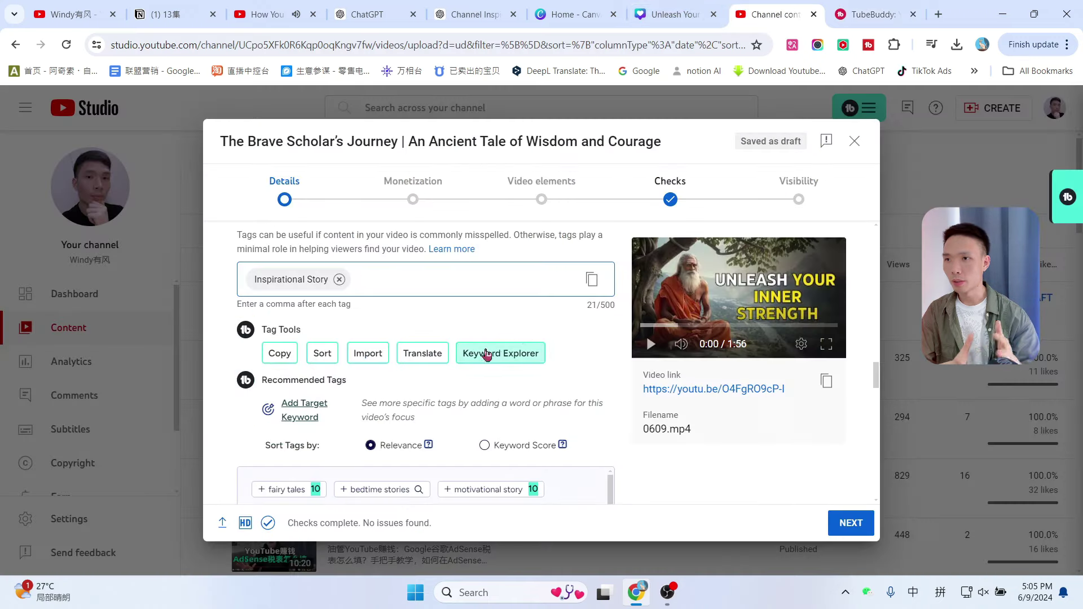
scroll(398, 313, "up", 10)
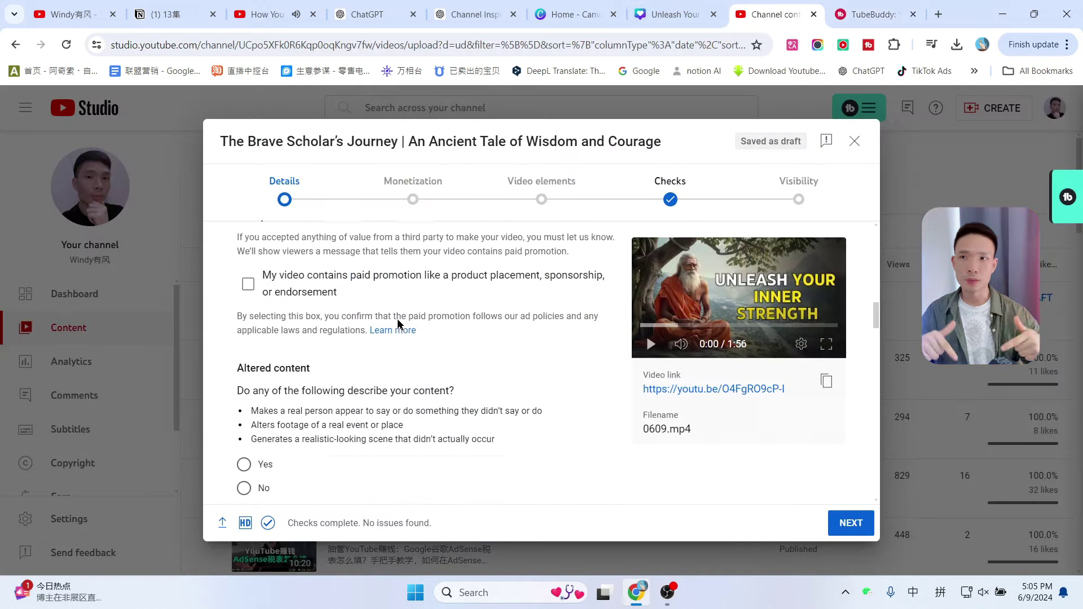
scroll(480, 368, "down", 6)
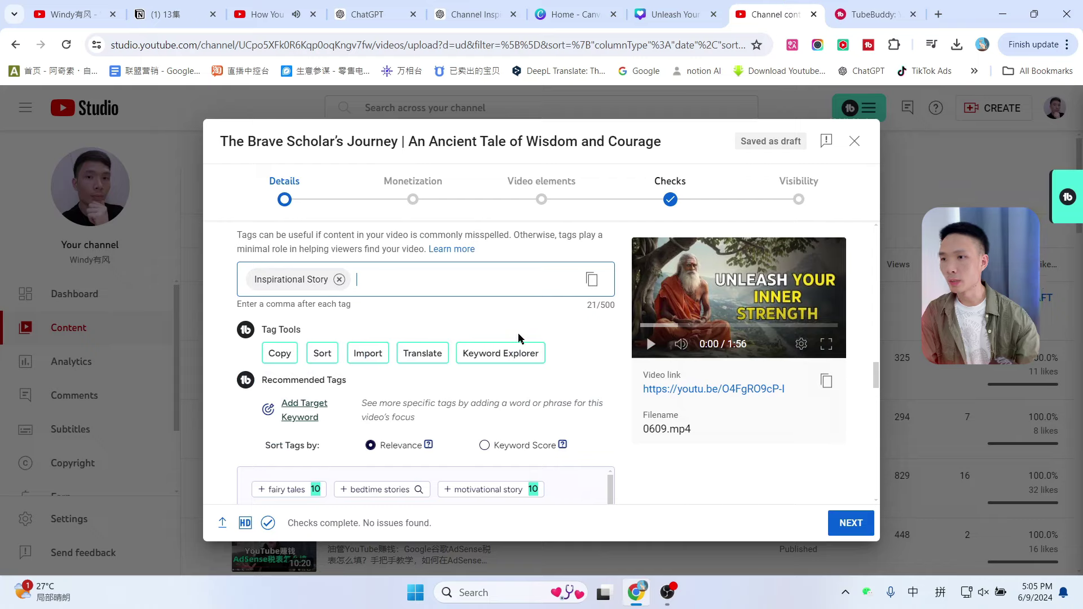
scroll(397, 322, "up", 8)
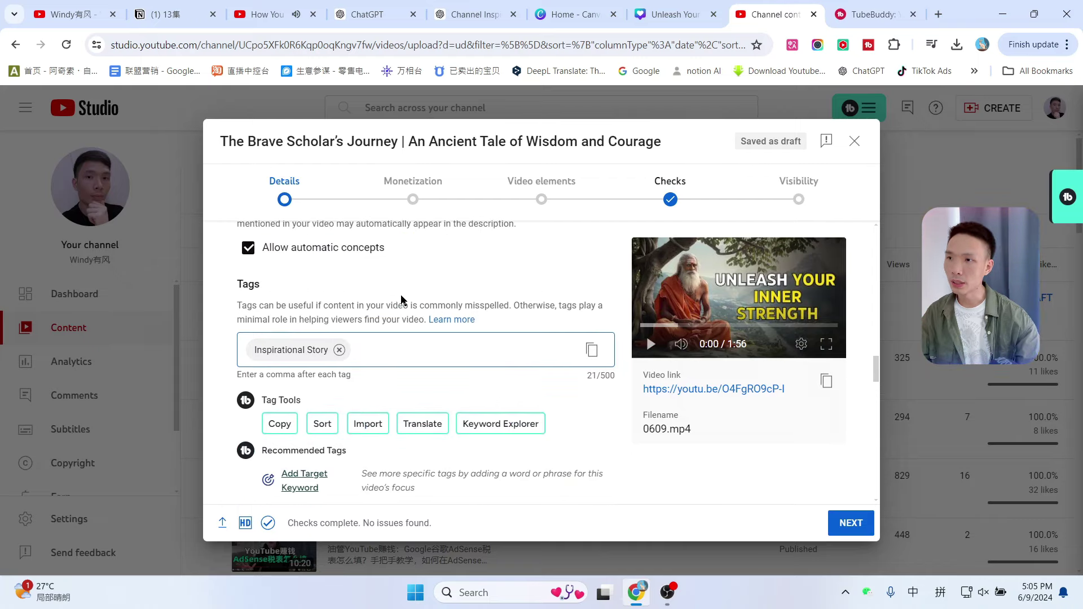
scroll(398, 319, "up", 3)
scroll(411, 321, "down", 12)
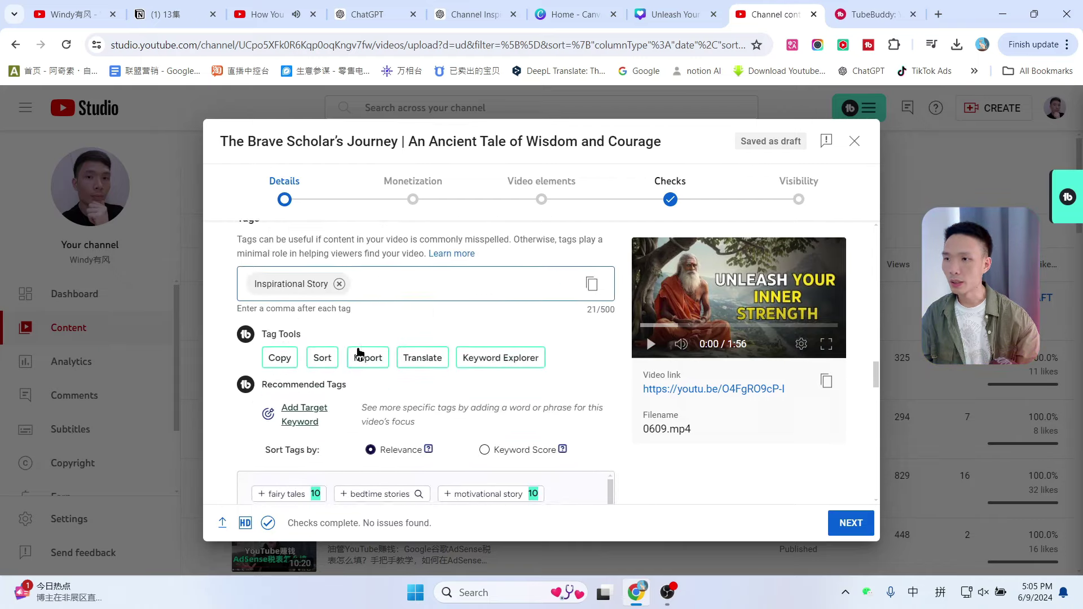
- Add the recommended tags "fairy tales in urdu", "fairy tales bangla" and "fairy tales" to the video
scroll(468, 348, "down", 3)
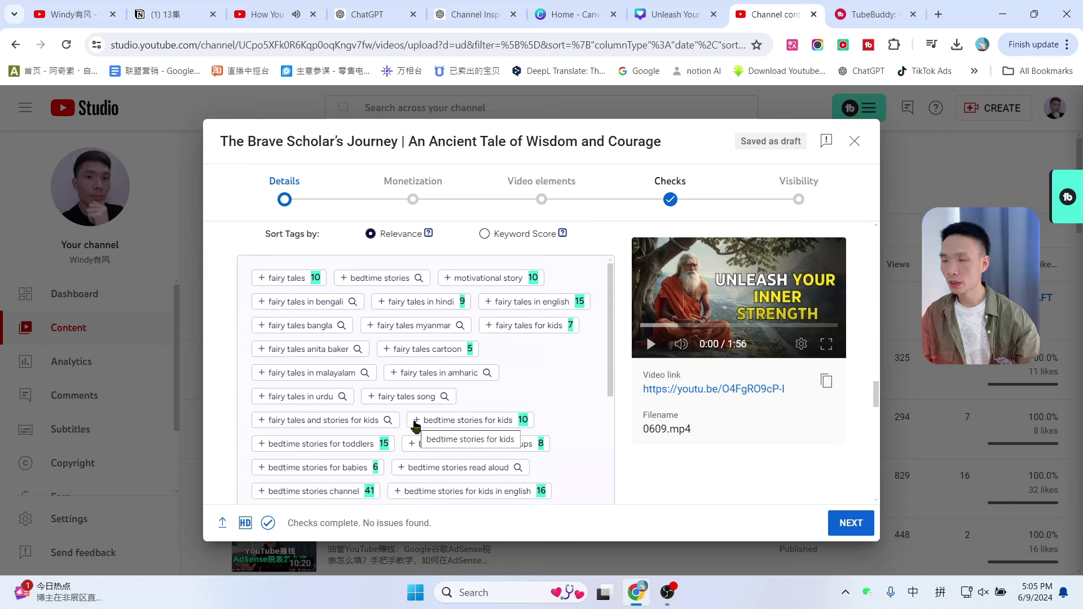
left_click(270, 402)
scroll(266, 384, "up", 7)
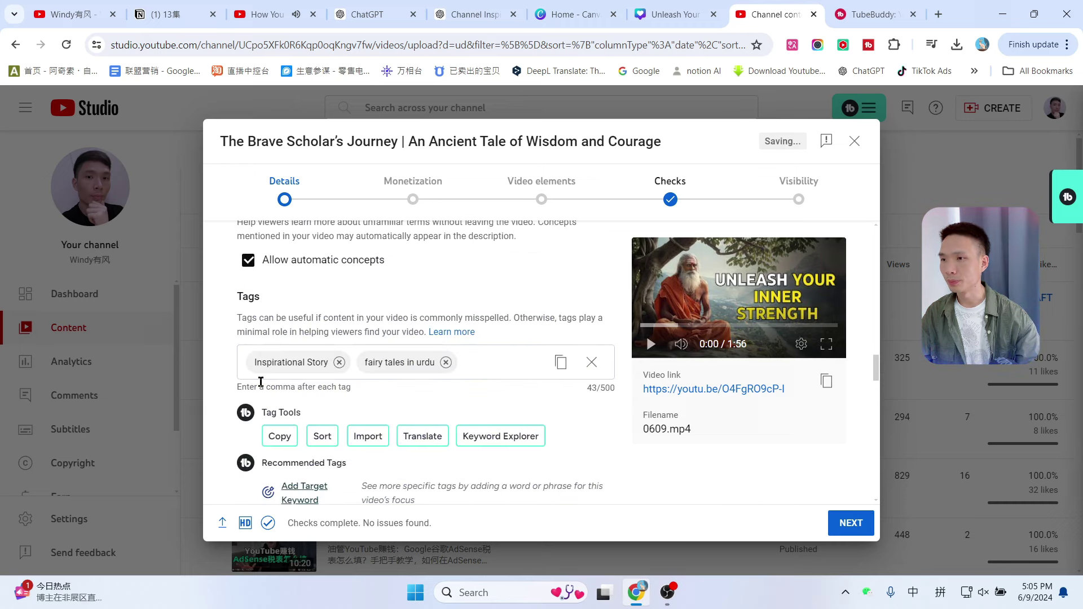
scroll(444, 298, "down", 5)
scroll(429, 296, "up", 2)
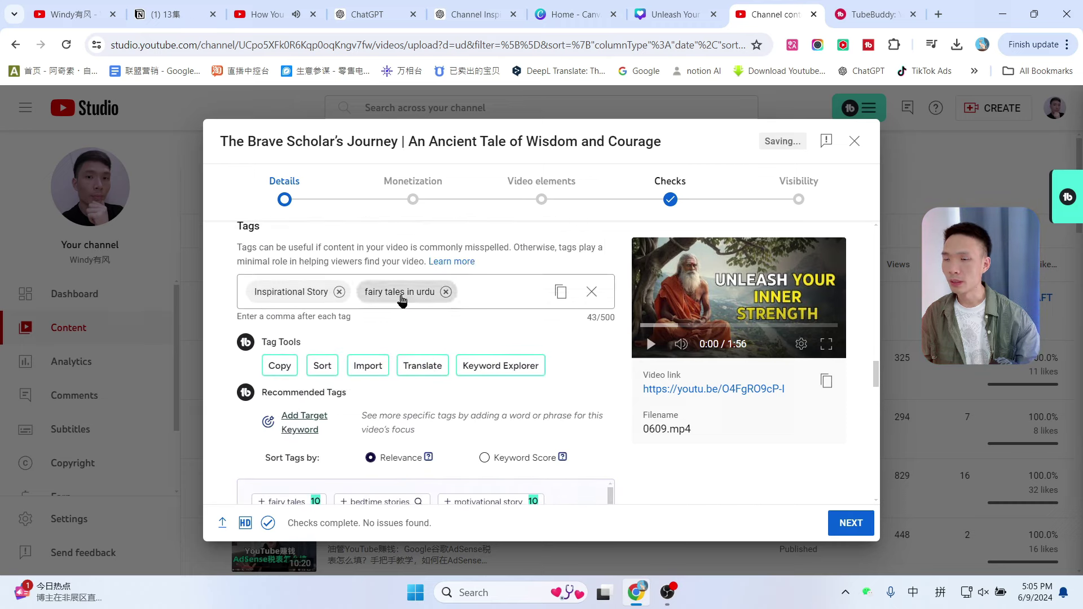
scroll(367, 361, "down", 4)
left_click(264, 412)
scroll(327, 415, "up", 6)
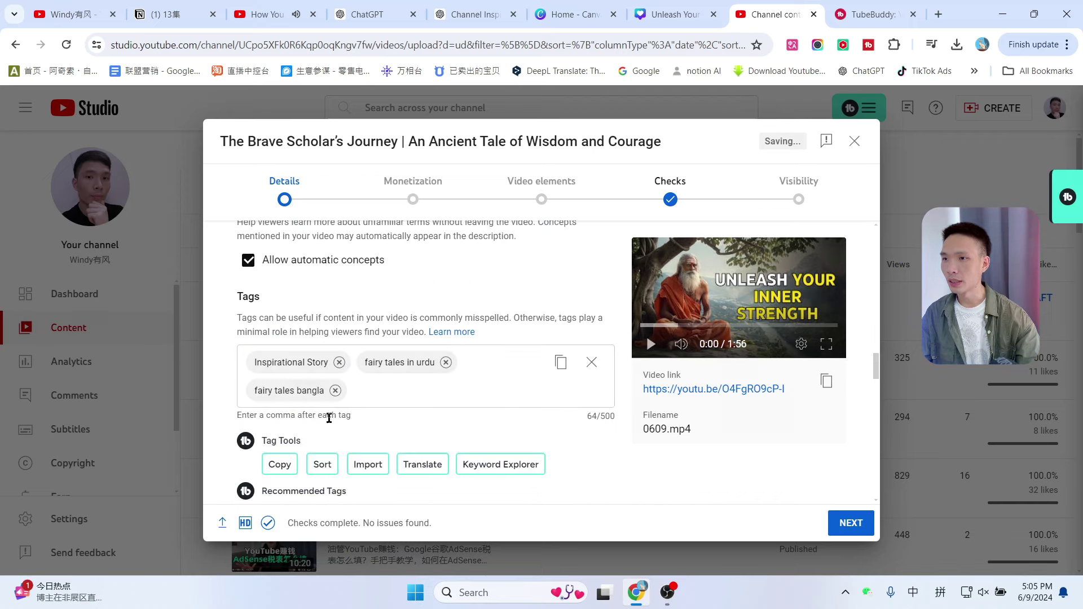
scroll(416, 380, "down", 3)
scroll(456, 404, "down", 3)
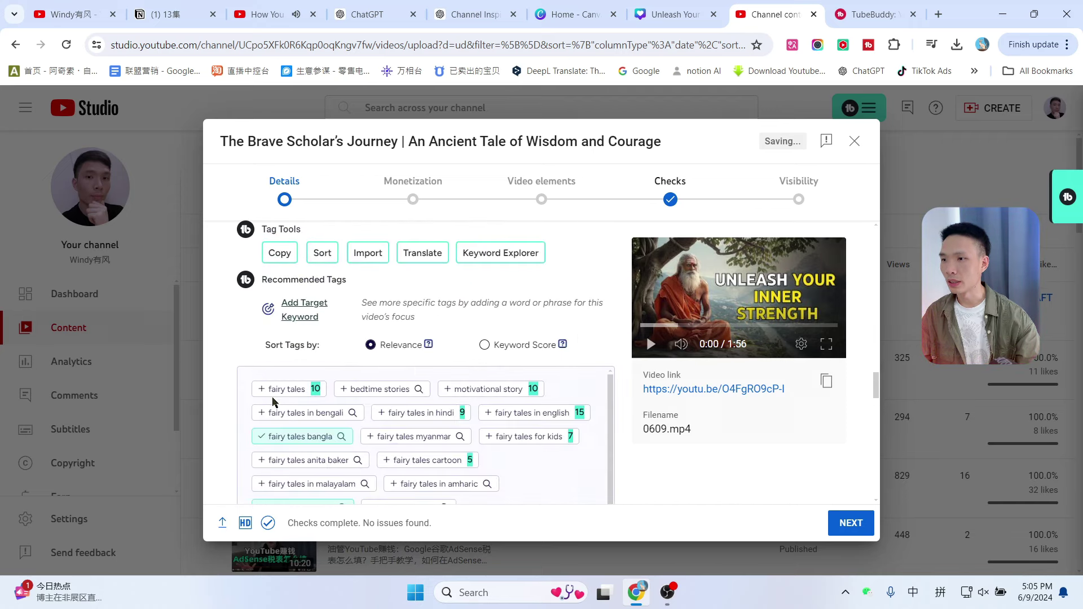
left_click(261, 395)
scroll(404, 388, "up", 5)
scroll(492, 403, "down", 1)
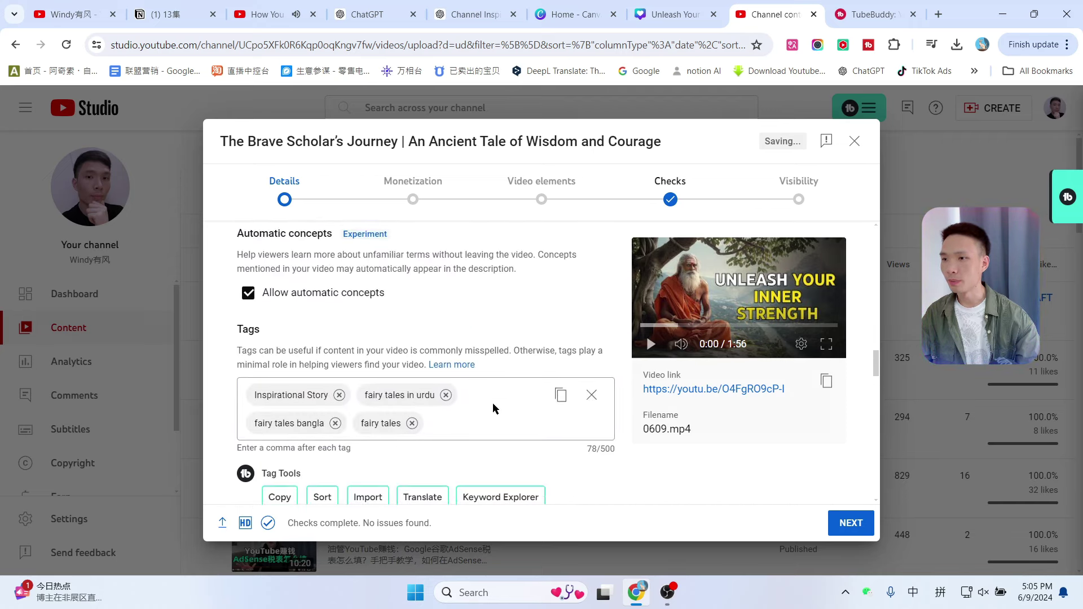
- Copy all tags of the YouTube video "How You Can Achieve ANYTHING | Zen Motivational Story" to the clipboard
left_click(258, 5)
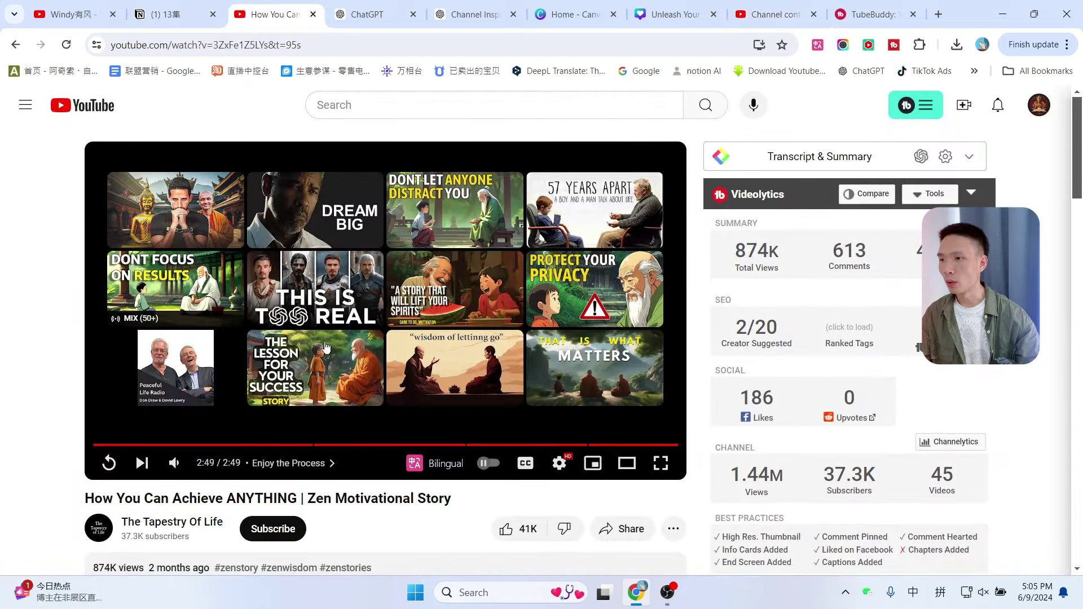
left_click(109, 463)
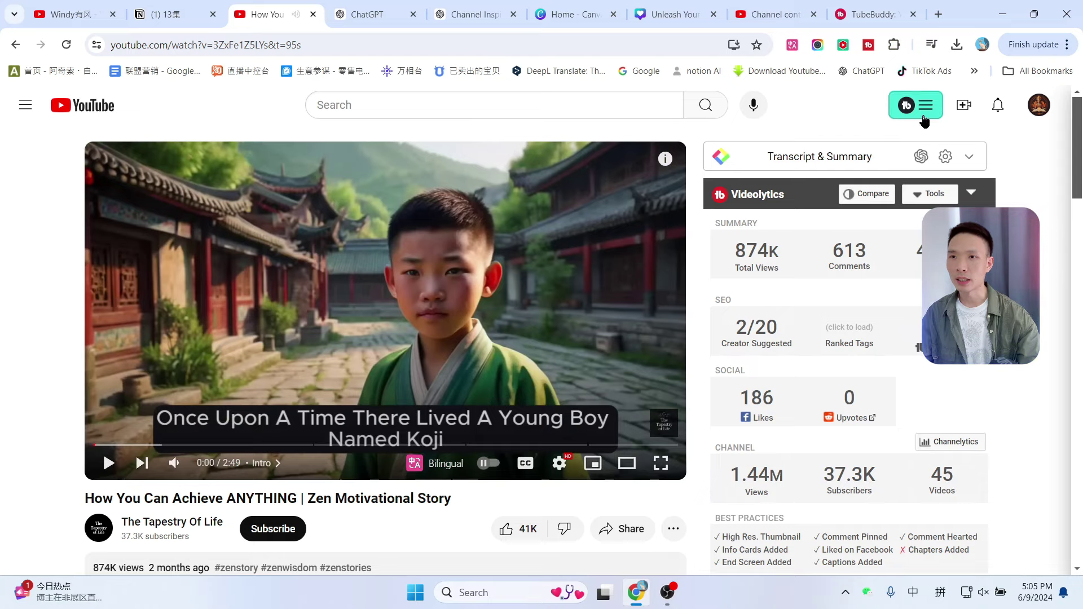
scroll(924, 118, "down", 4)
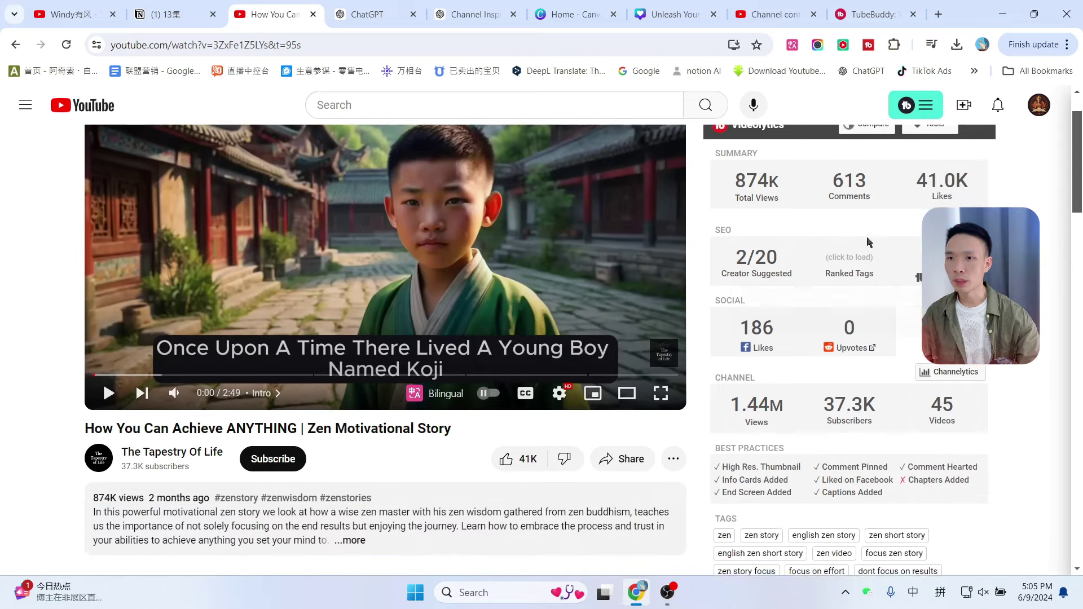
scroll(815, 337, "down", 1)
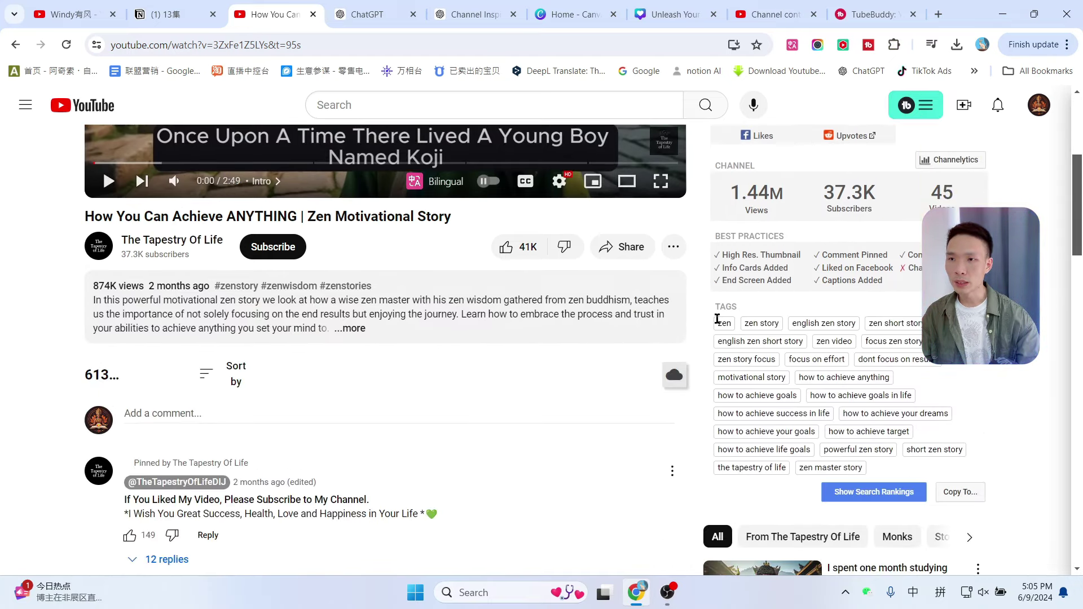
left_click_drag(717, 319, 924, 343)
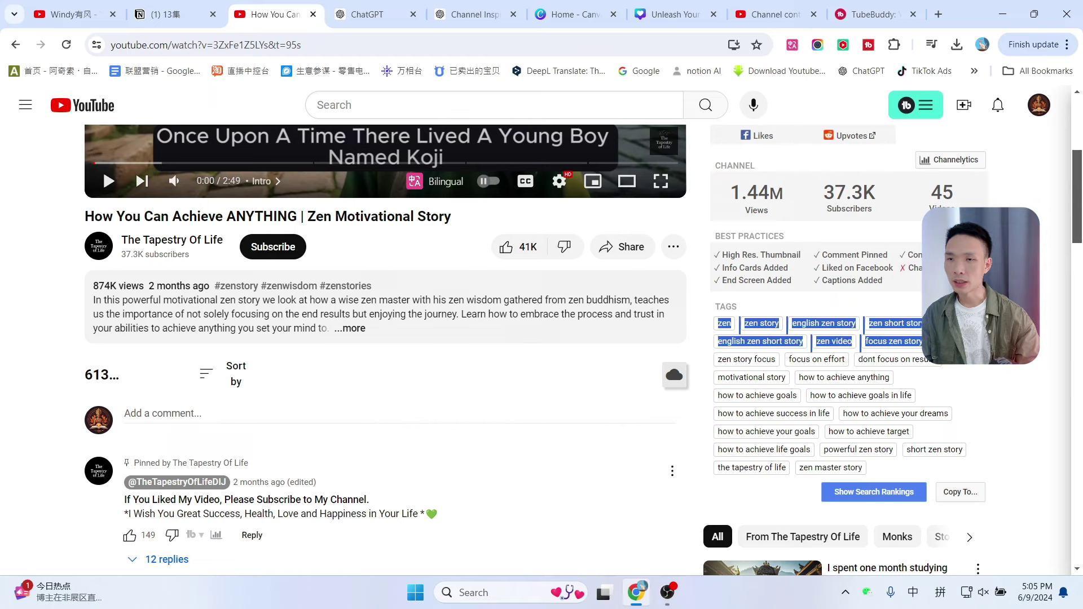
left_click(923, 342)
scroll(474, 264, "up", 2)
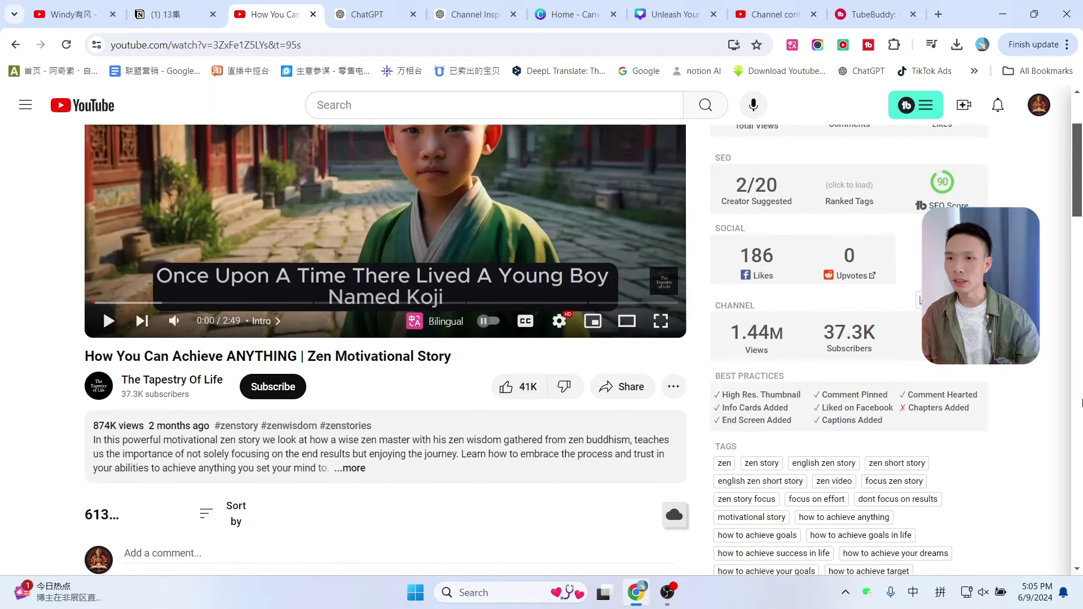
scroll(992, 402, "down", 3)
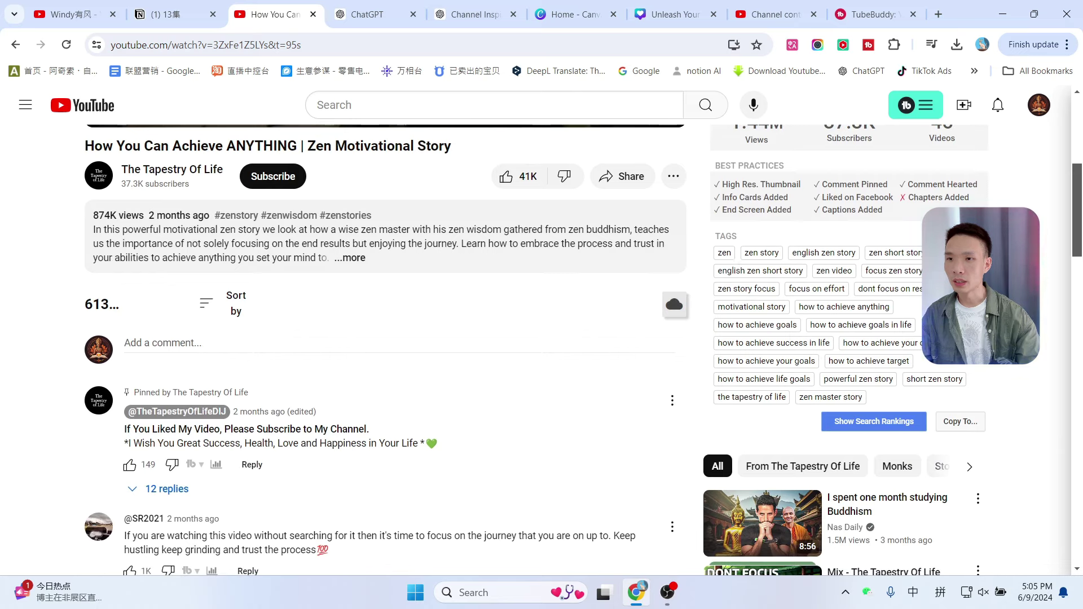
left_click(961, 423)
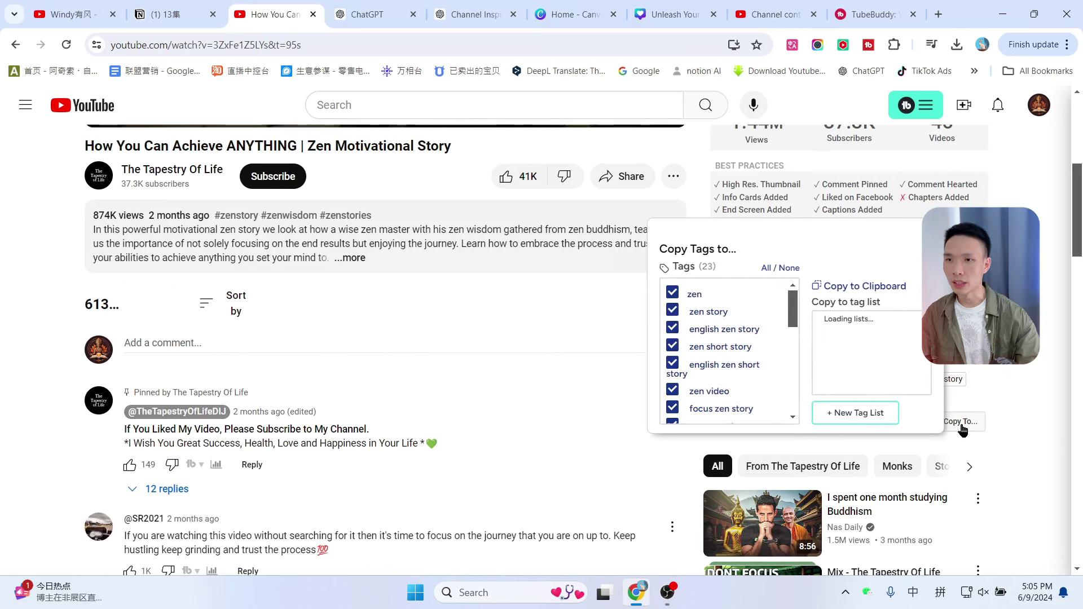
left_click(886, 288)
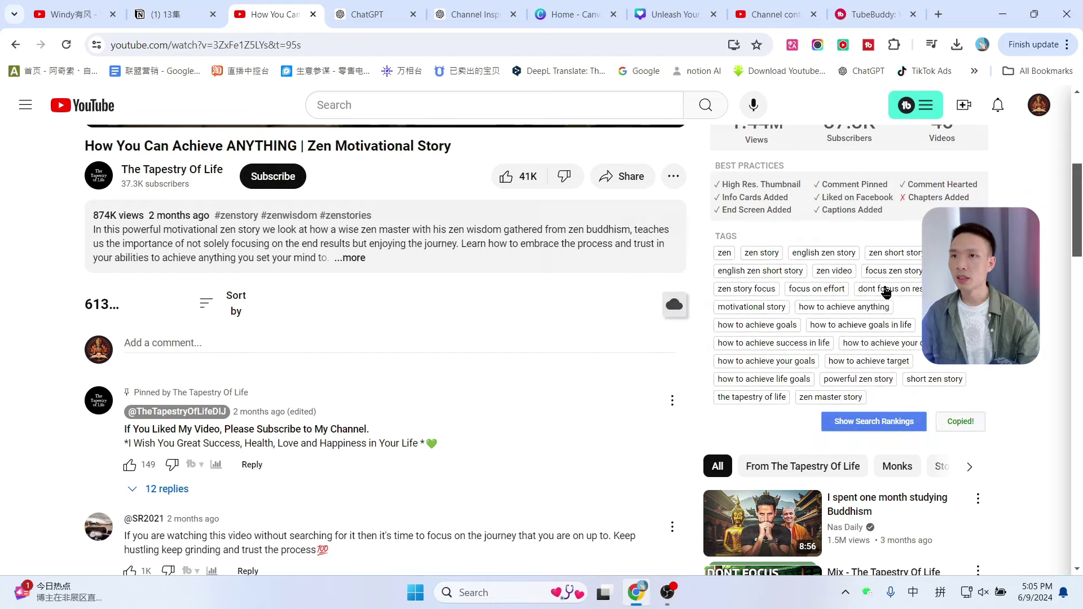
- Paste the copied tags into the tag field of the uploaded video in YouTube Studio and review them
left_click(784, 5)
scroll(481, 339, "up", 8)
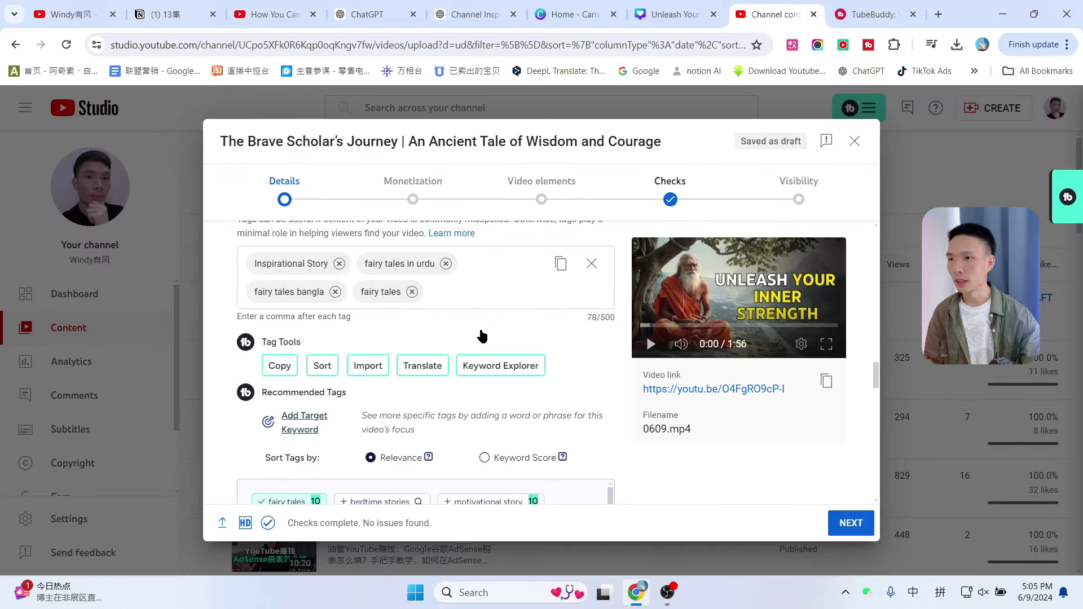
left_click(469, 429)
key("ctrl+v")
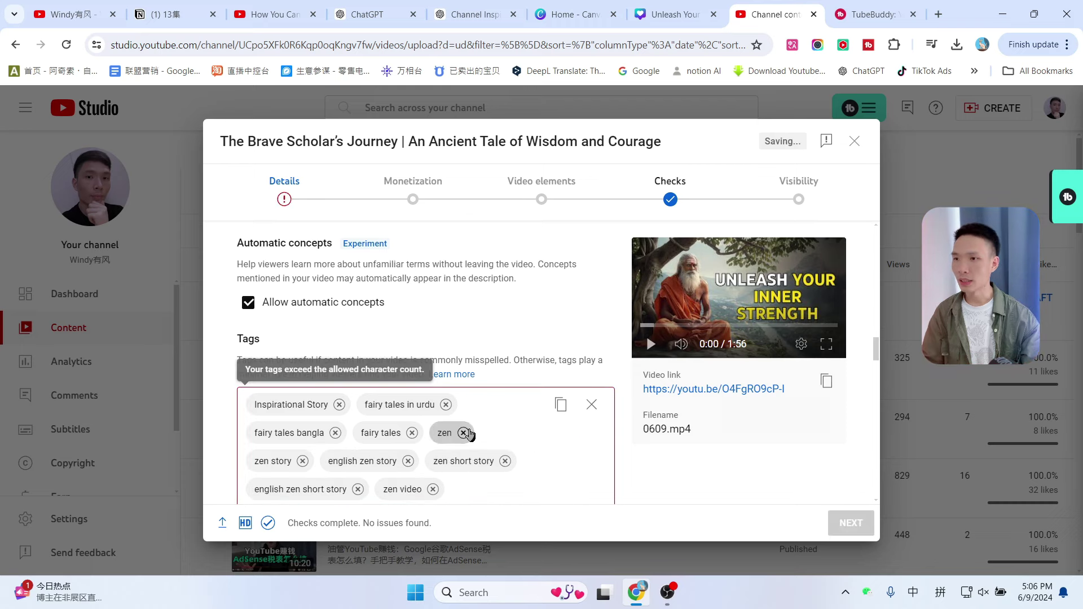
scroll(500, 421, "down", 5)
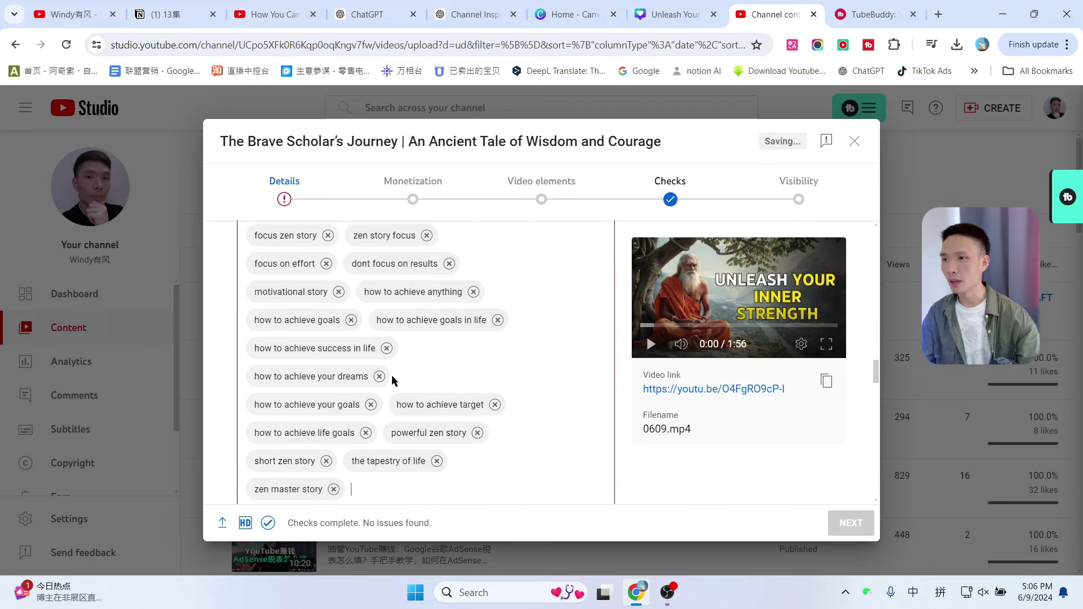
scroll(440, 338, "down", 3)
scroll(511, 330, "down", 1)
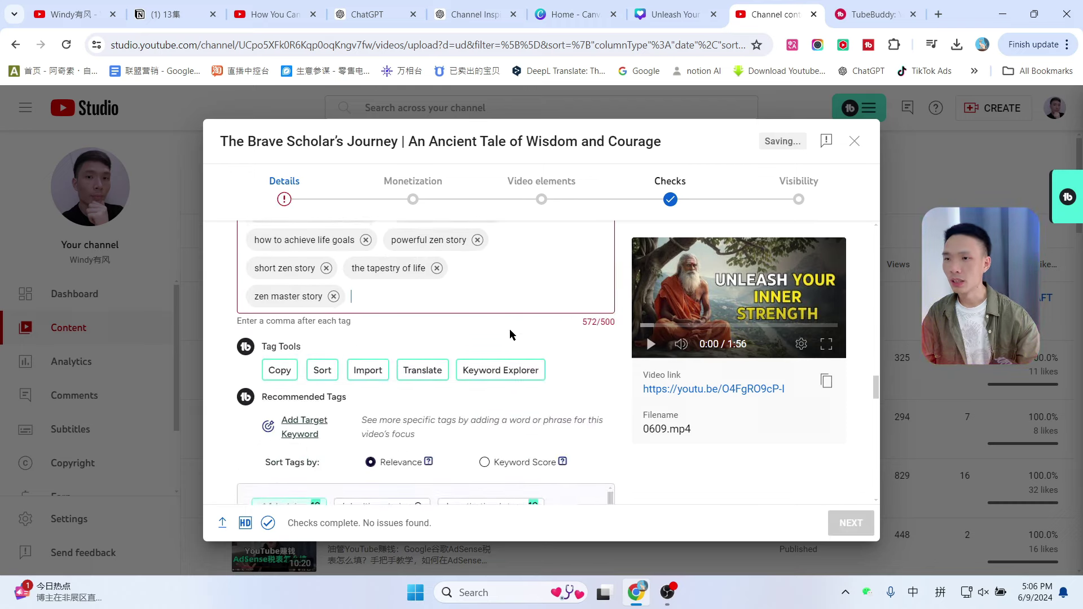
- Remove the tags "powerful zen story", "how to achieve target", "how to achieve your dreams" and "how to achieve success in life", and continue the upload
scroll(540, 333, "up", 3)
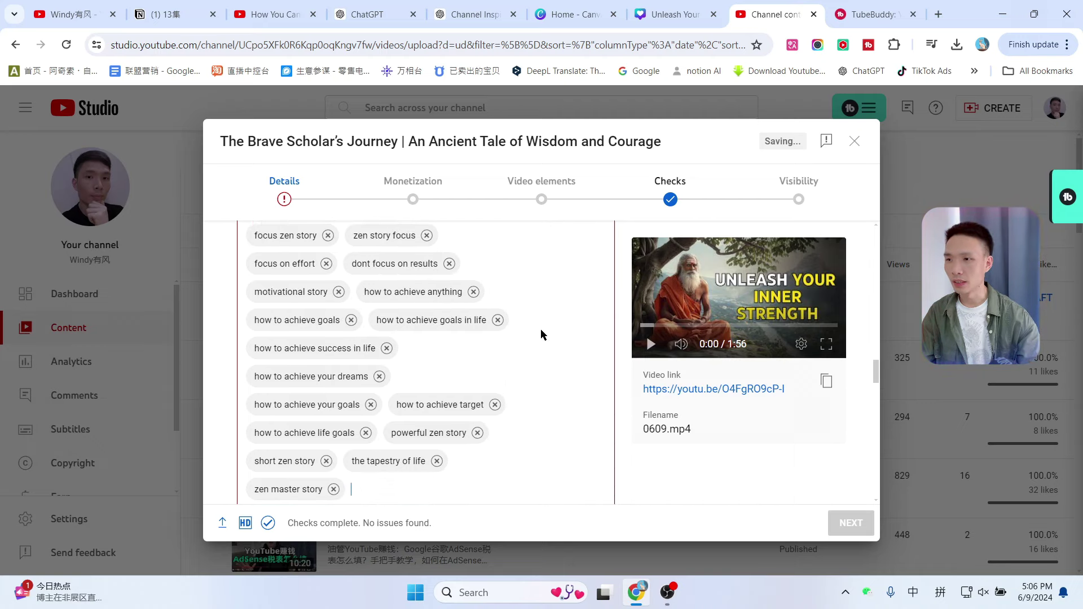
scroll(540, 329, "down", 3)
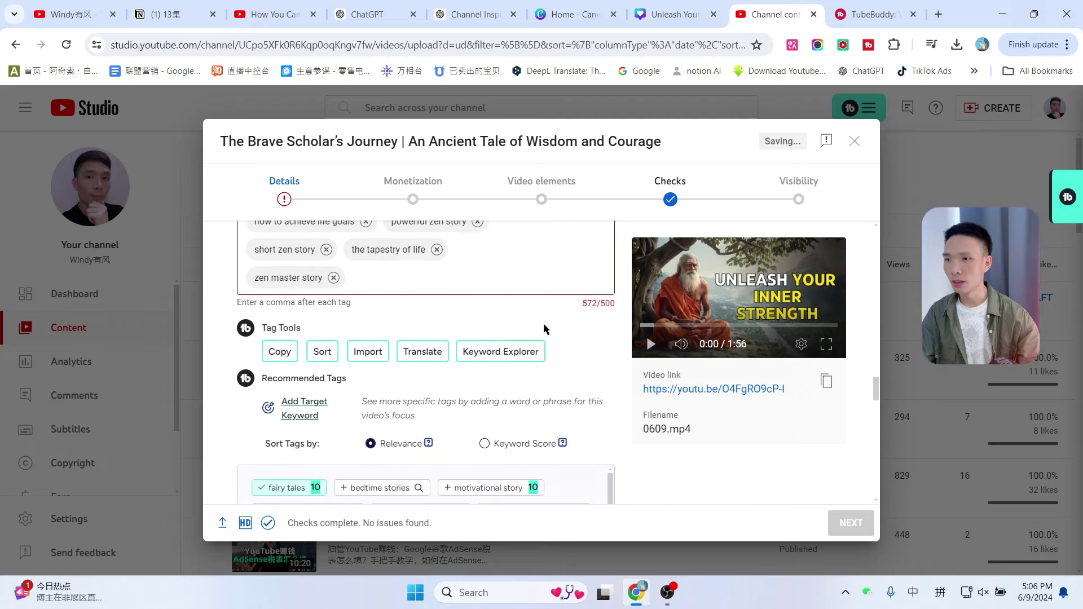
scroll(540, 330, "down", 3)
scroll(530, 339, "up", 2)
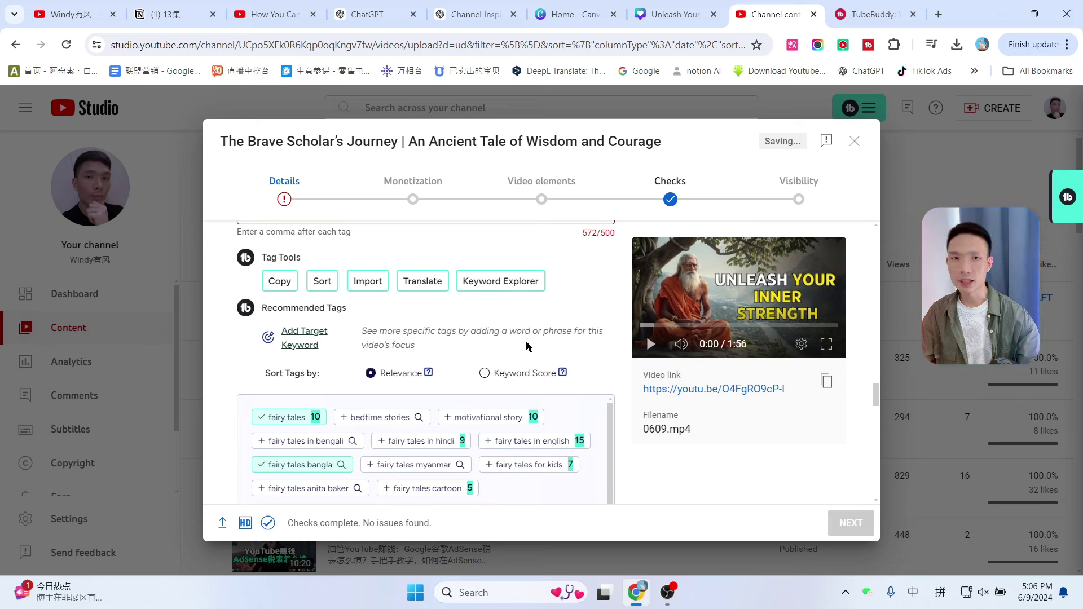
scroll(527, 342, "up", 3)
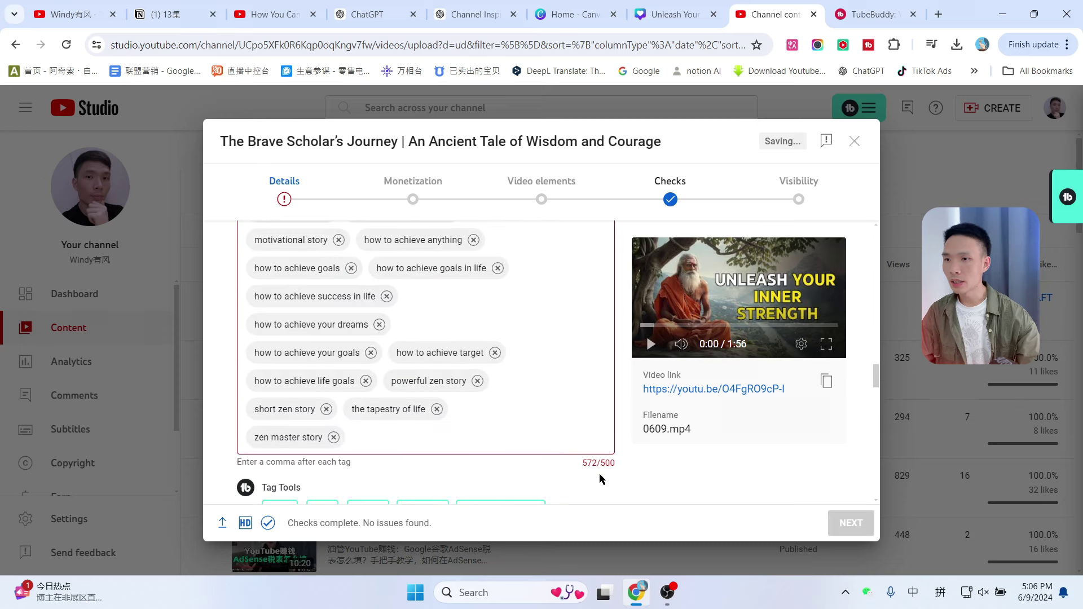
left_click(477, 381)
left_click(495, 353)
left_click(379, 325)
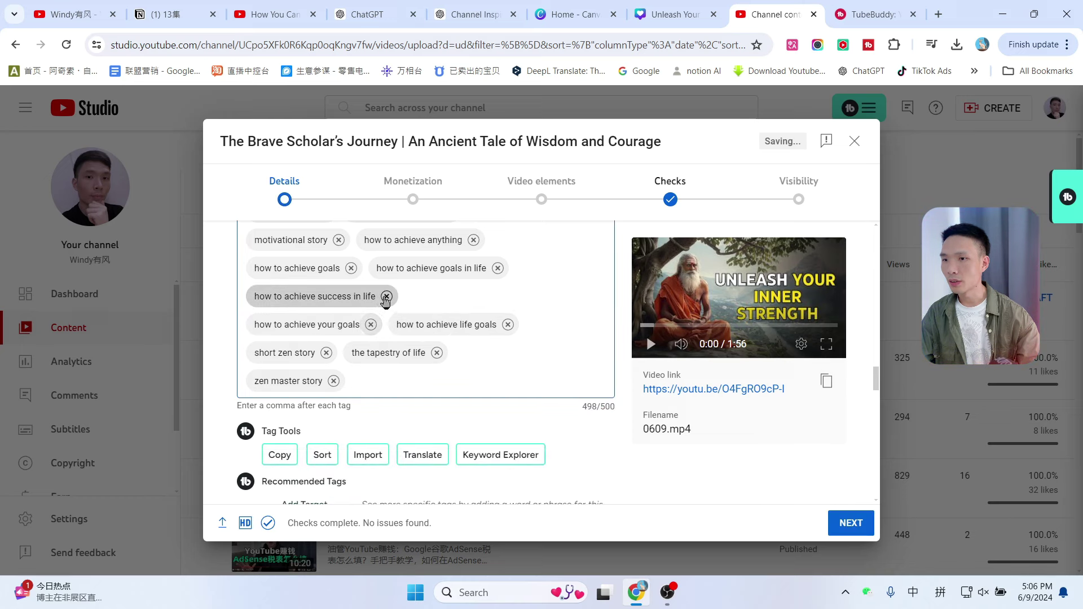
left_click(386, 297)
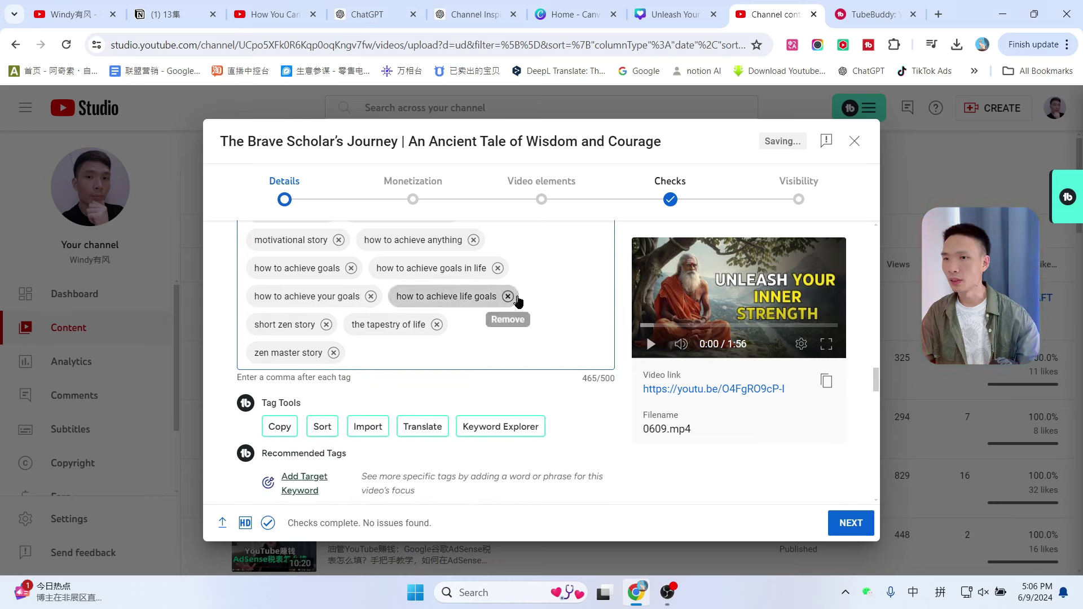
left_click(848, 524)
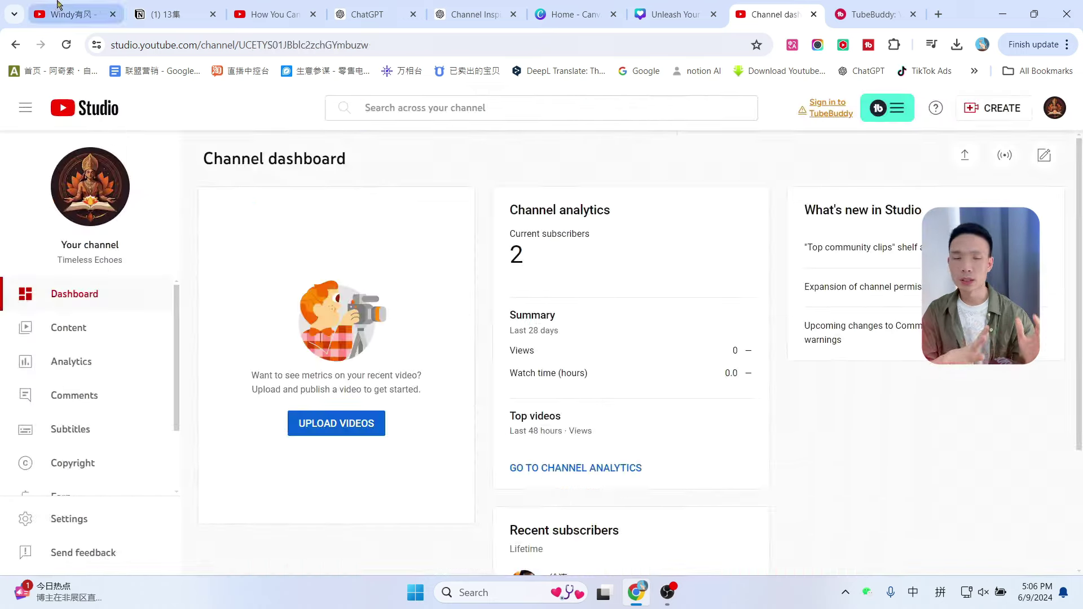
- Open the Earn page of the Timeless Echoes channel in YouTube Studio
left_click(59, 5)
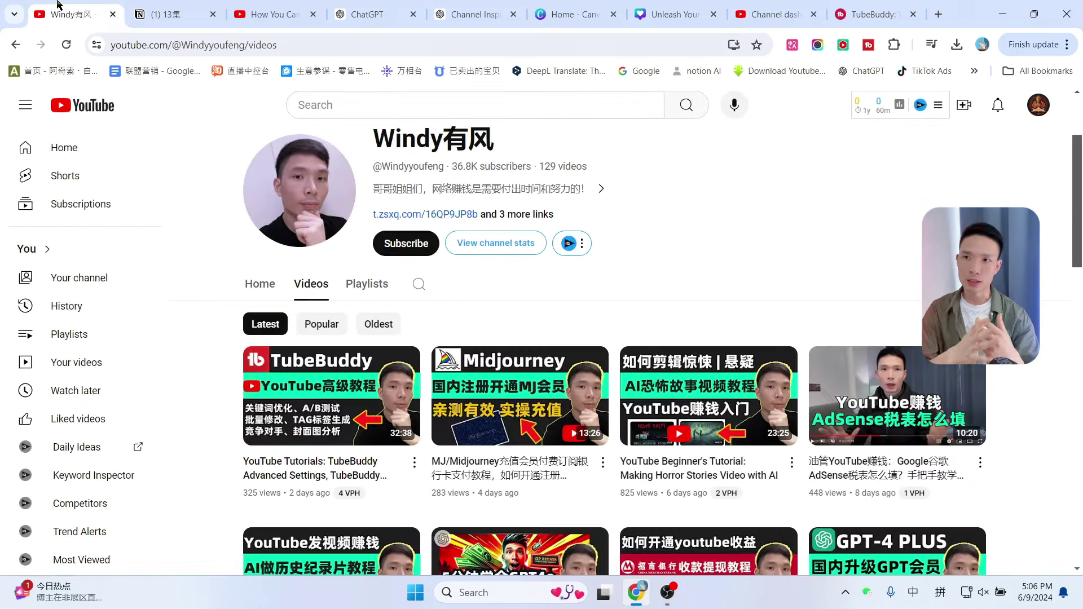
left_click(754, 4)
scroll(108, 381, "down", 1)
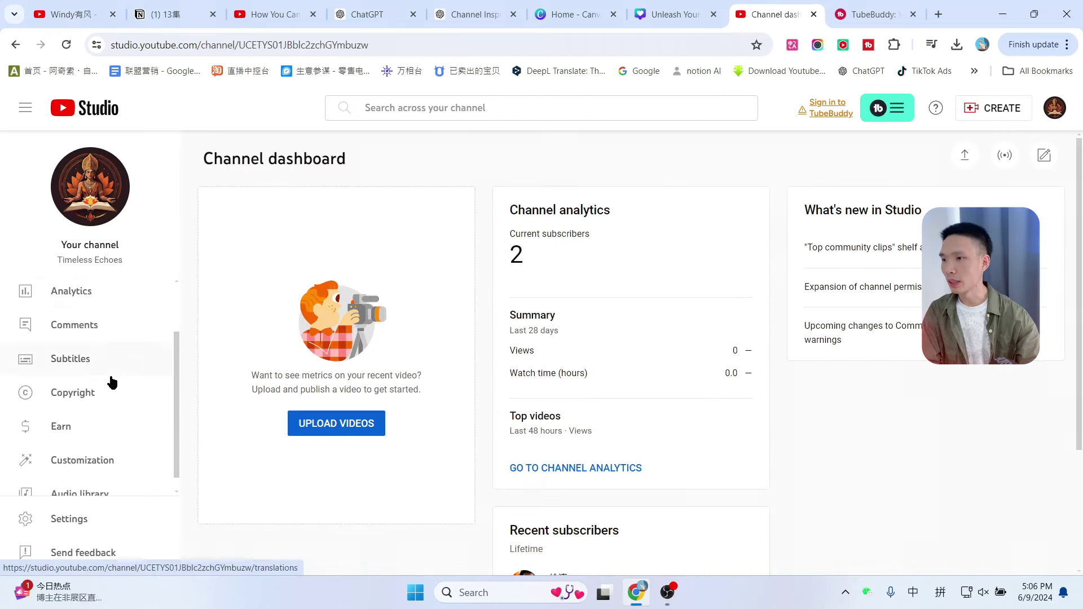
left_click(64, 429)
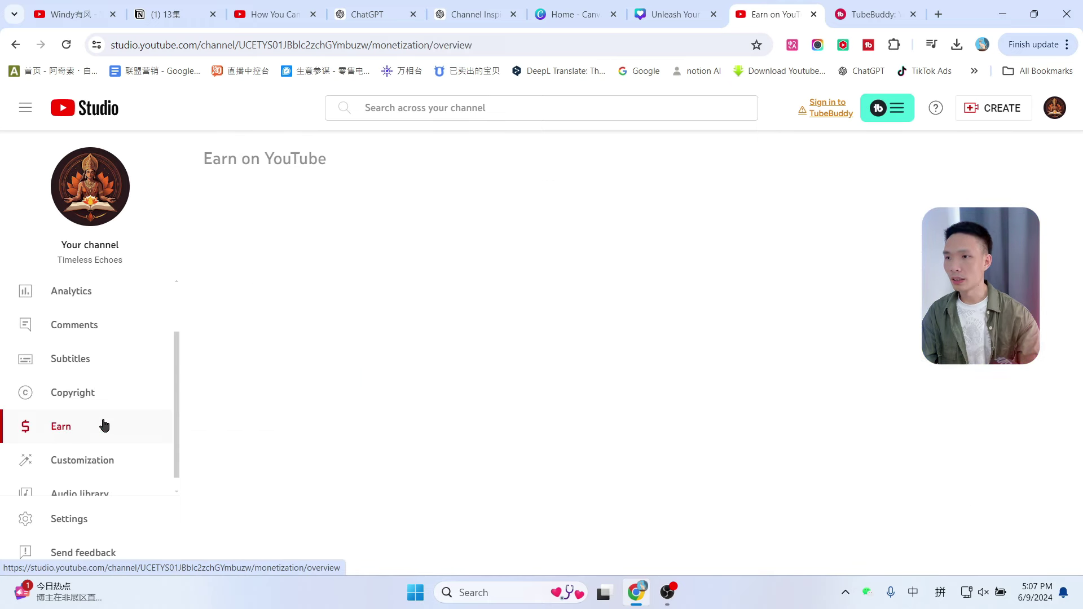
- Examine the monetization eligibility requirements for subscribers, public watch hours and Shorts views
scroll(551, 317, "down", 1)
scroll(552, 323, "down", 12)
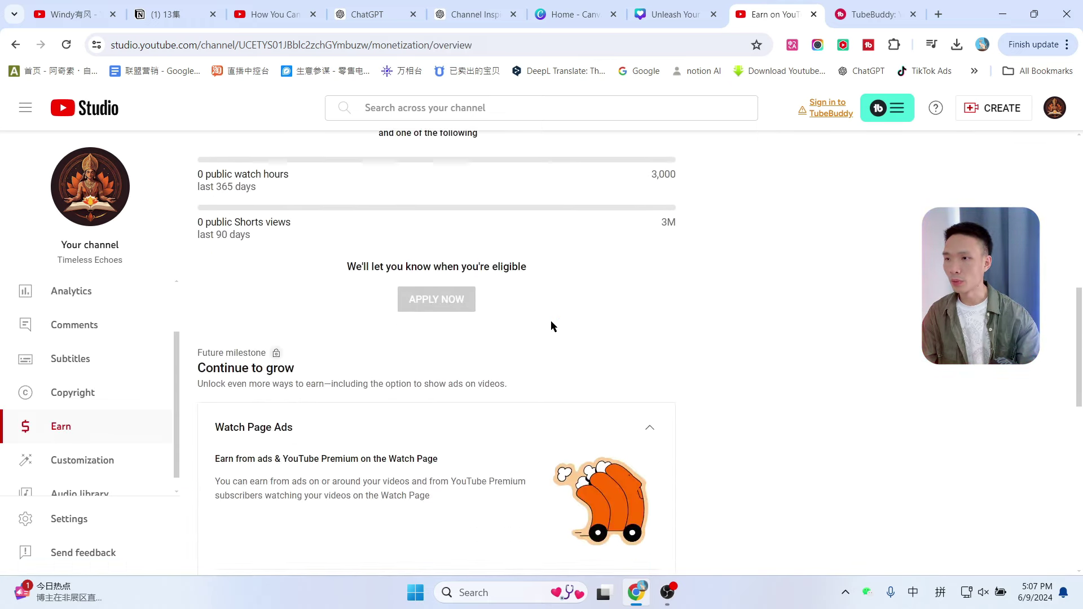
scroll(551, 323, "down", 4)
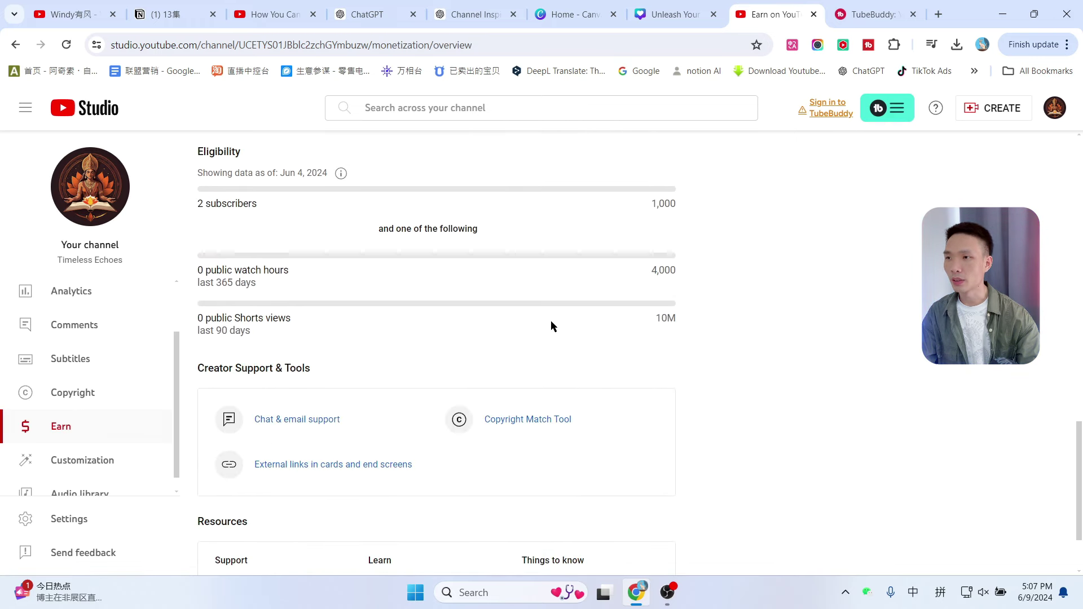
scroll(684, 271, "up", 1)
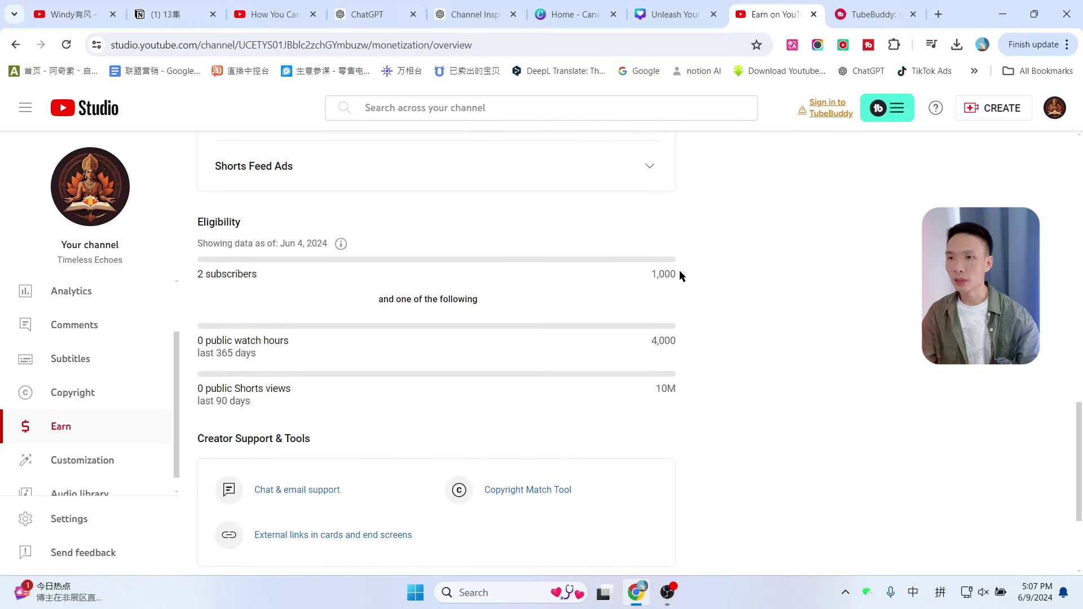
left_click_drag(679, 269, 661, 274)
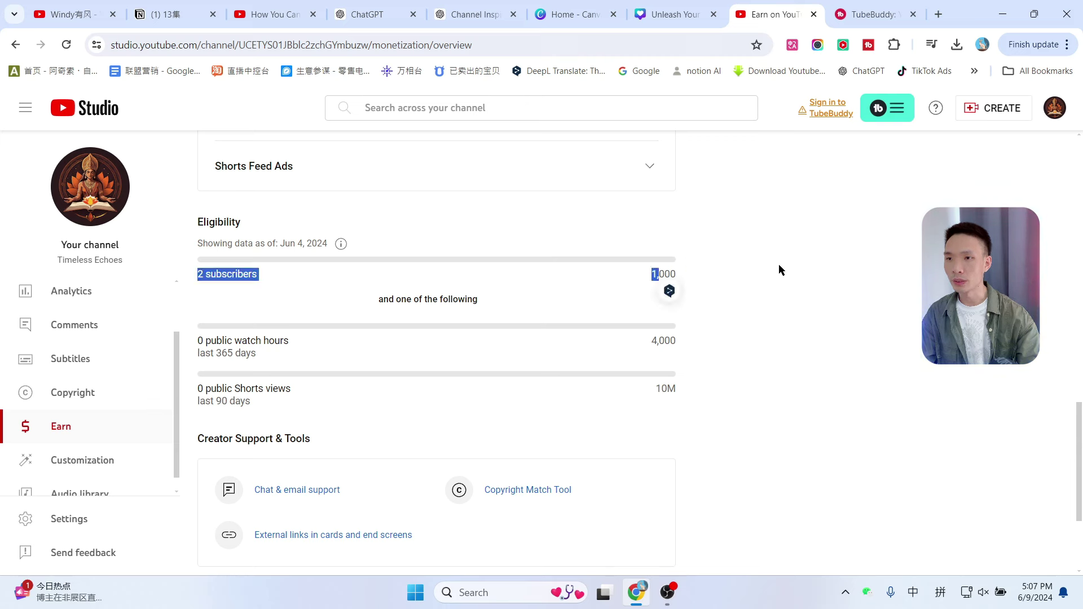
left_click_drag(280, 363, 198, 337)
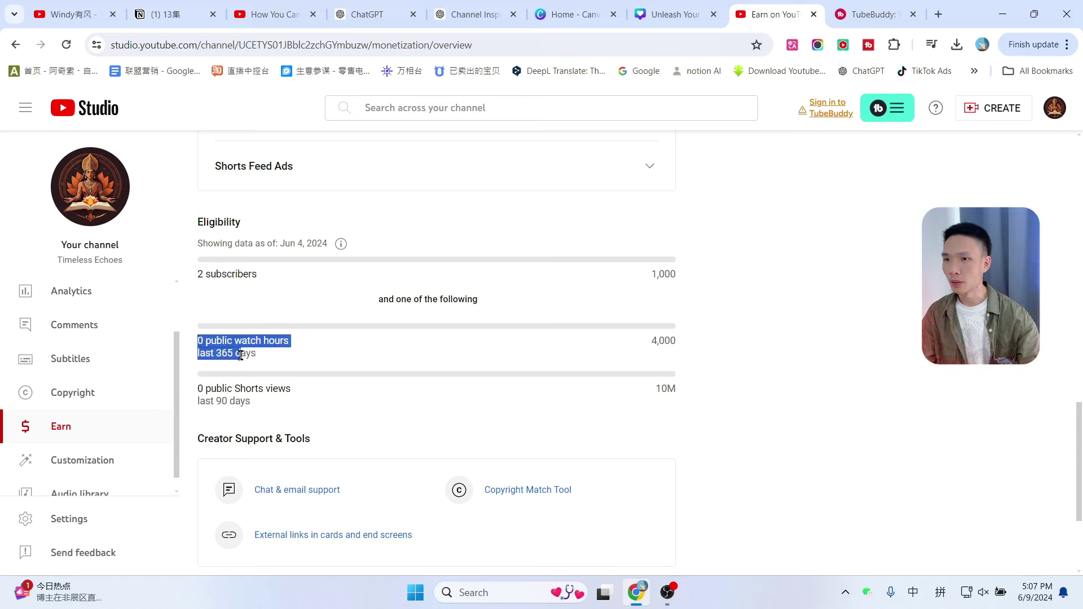
left_click(434, 354)
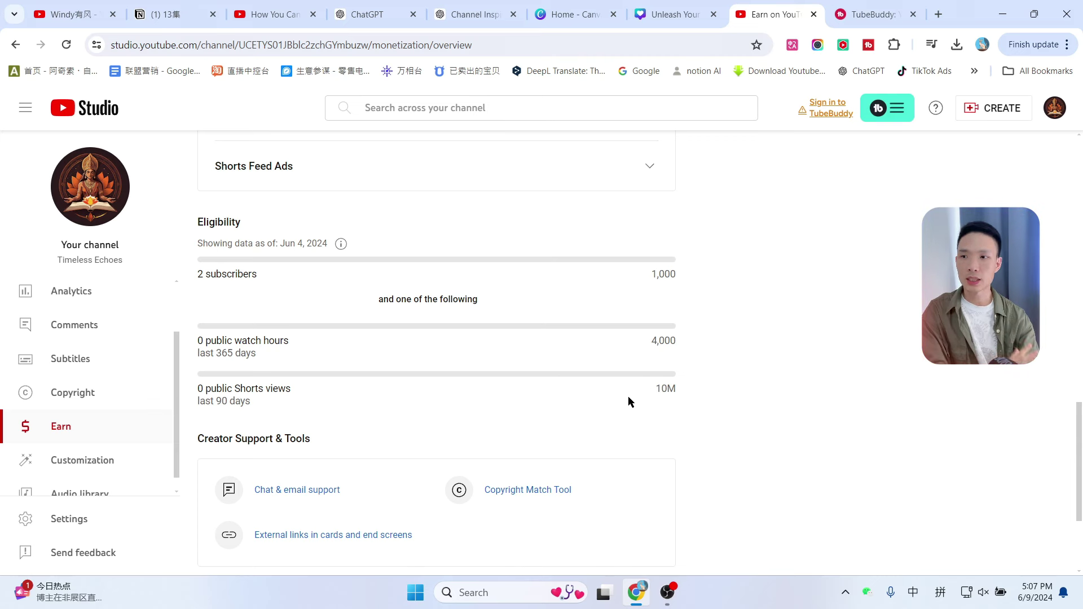
triple_click(672, 389)
left_click(834, 356)
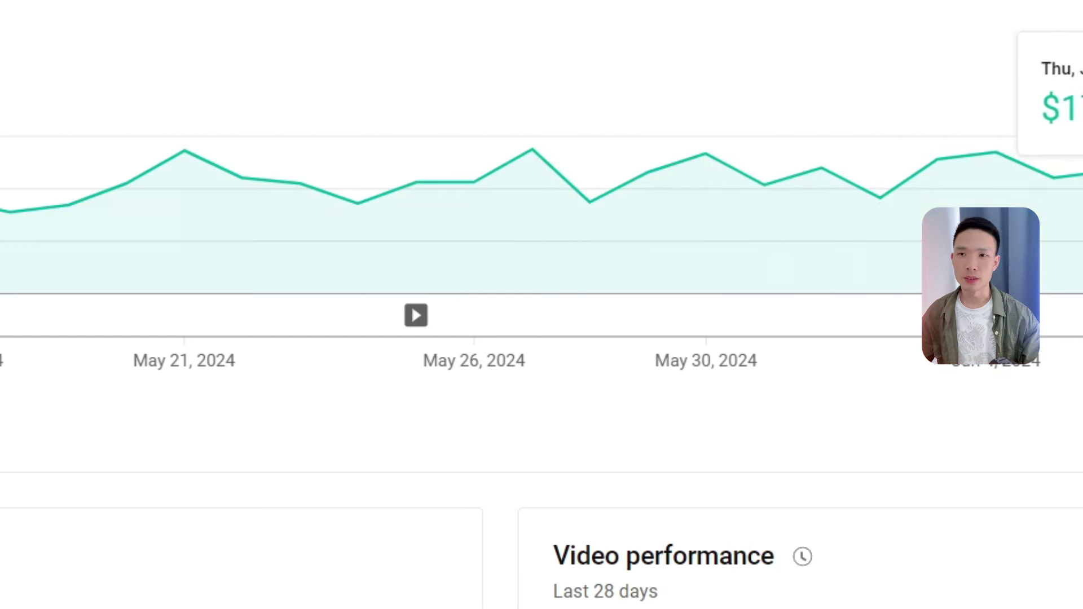
- Check the revenue for Tuesday, Jun 4, 2024 on the channel's daily revenue chart
mouse_move(1018, 141)
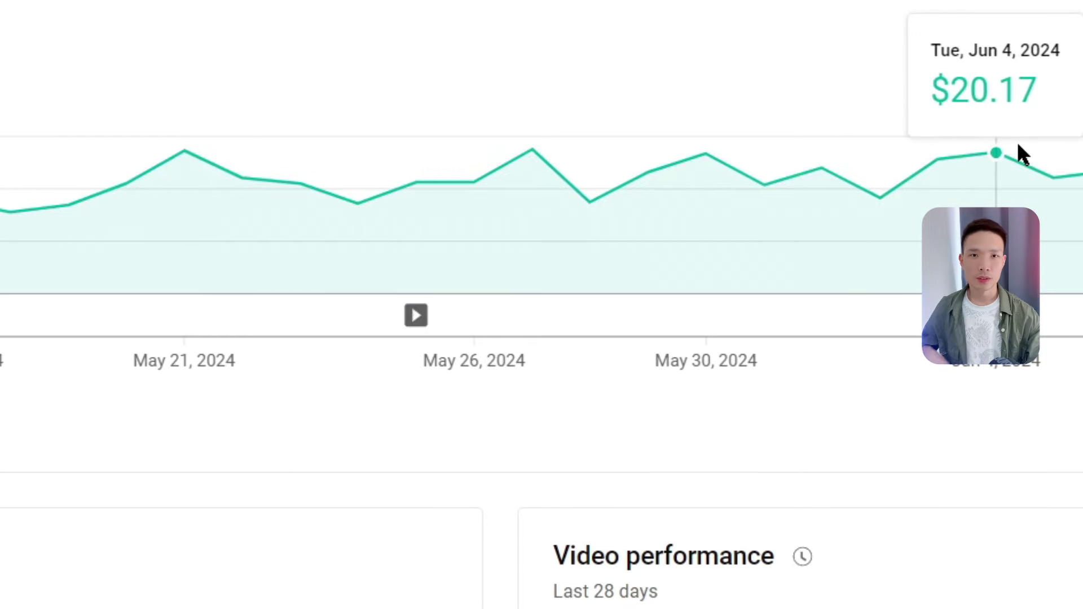